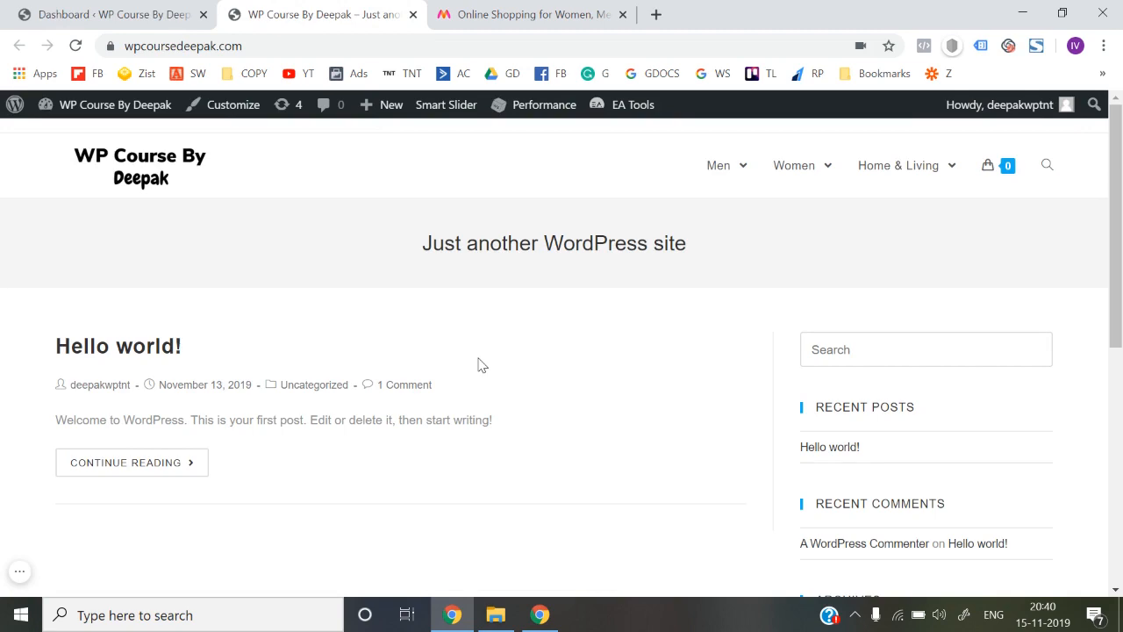
pyautogui.scroll(-6, 481, 365)
pyautogui.scroll(6, 481, 365)
pyautogui.scroll(-6, 481, 365)
pyautogui.scroll(6, 481, 365)
# - Start a new shipping zone in the WooCommerce shipping settings of the site's admin dashboard
pyautogui.click(103, 12)
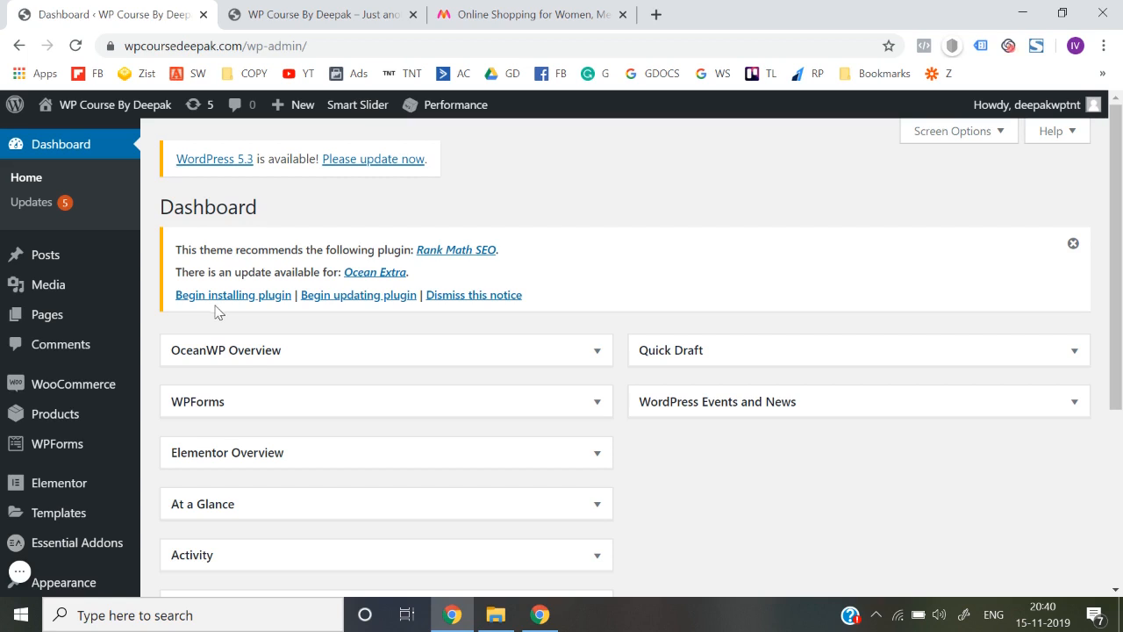
pyautogui.moveTo(107, 393)
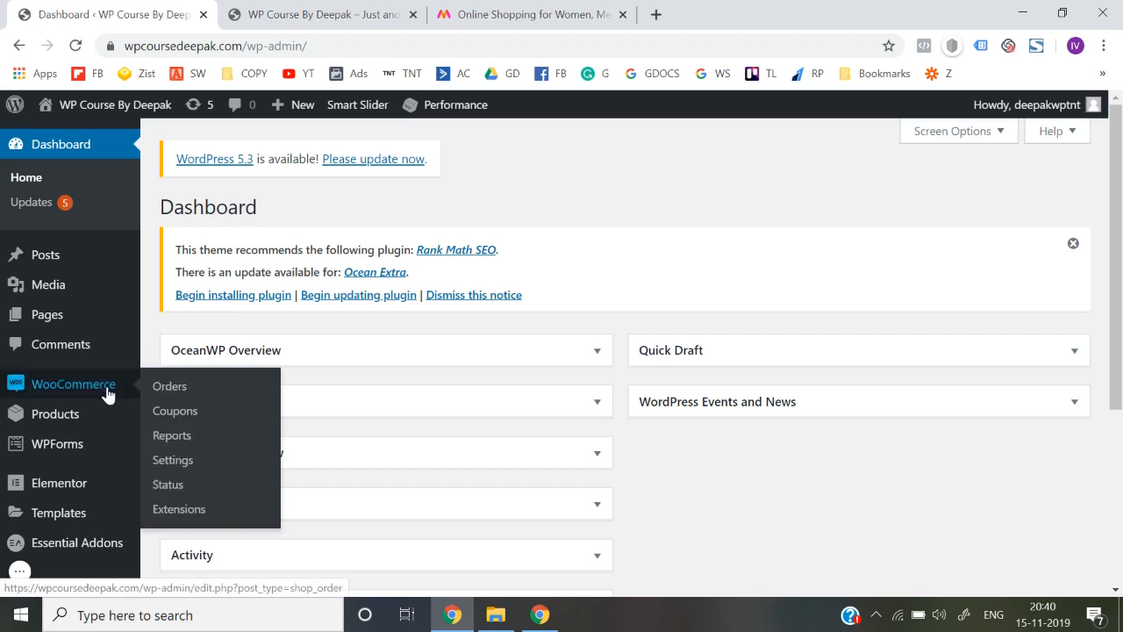
pyautogui.click(183, 466)
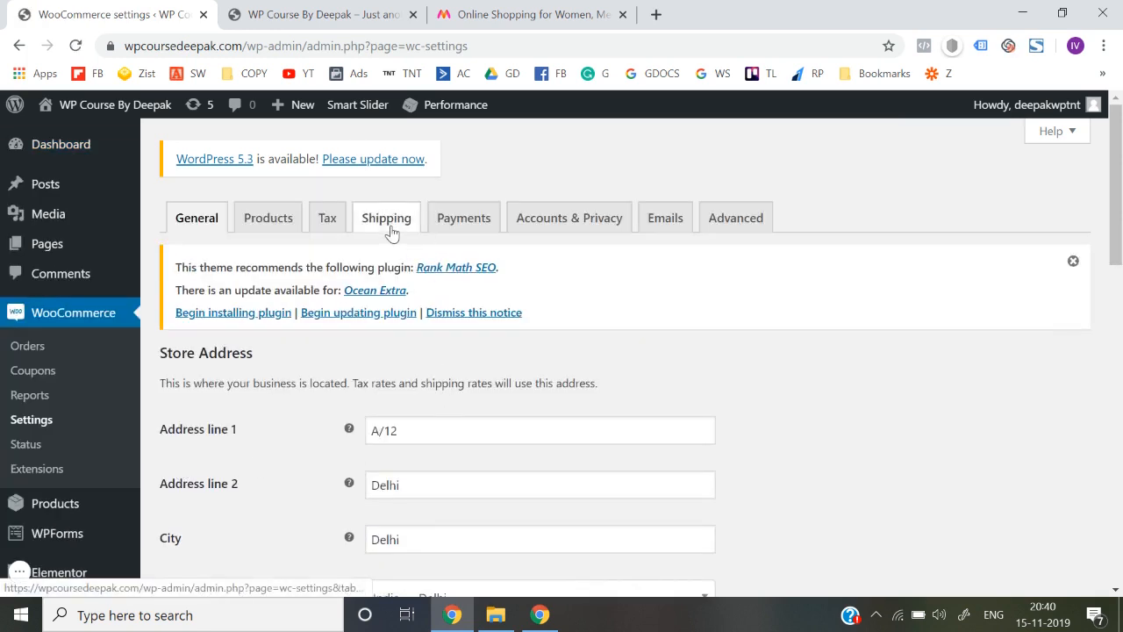
pyautogui.click(393, 227)
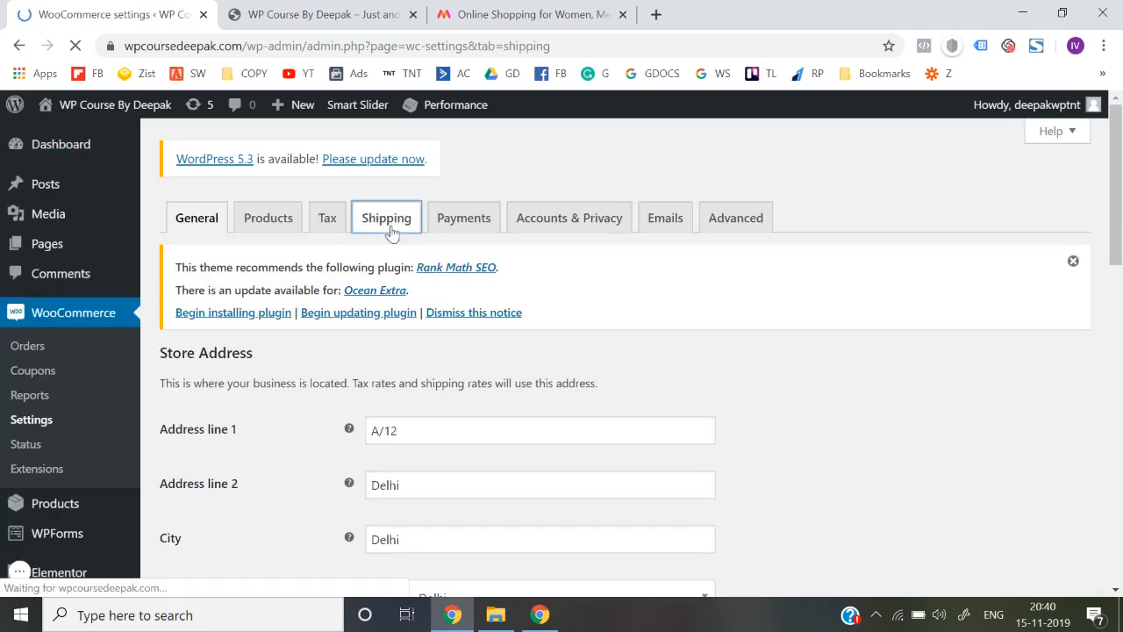
pyautogui.scroll(-1, 489, 445)
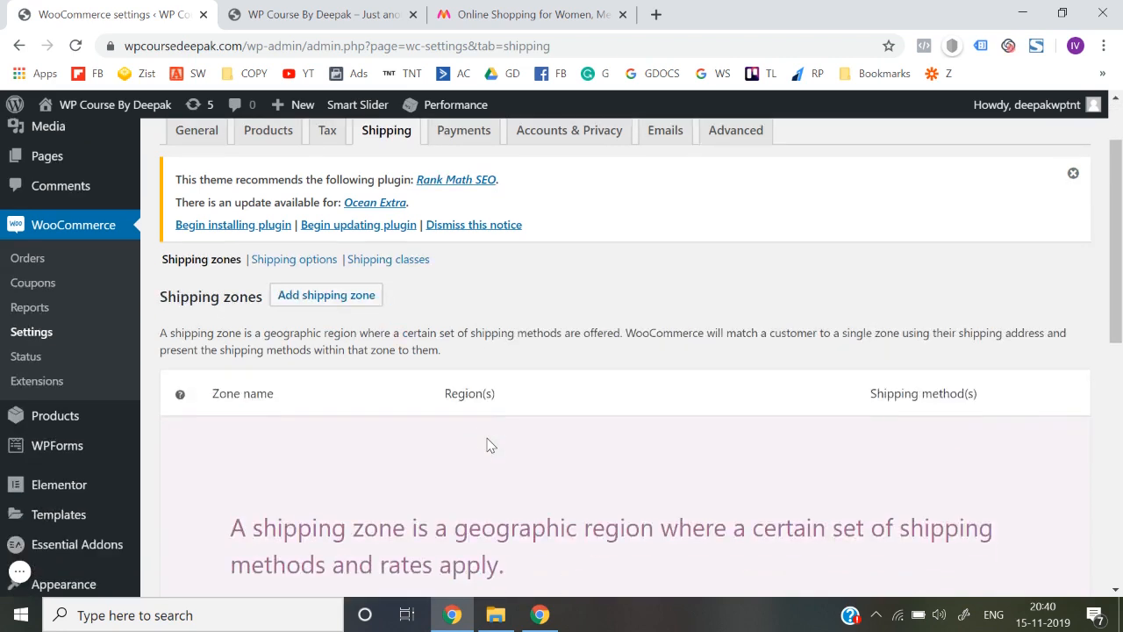
pyautogui.click(349, 298)
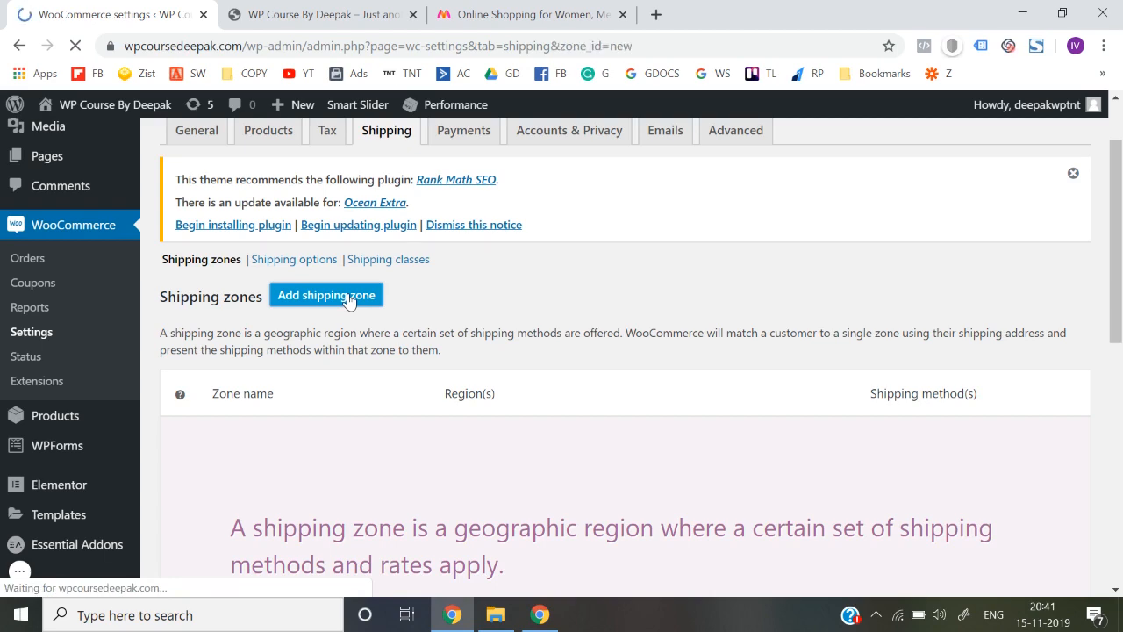
# - Name the shipping zone "Shipping - India" and assign India as its region
pyautogui.scroll(-2, 484, 361)
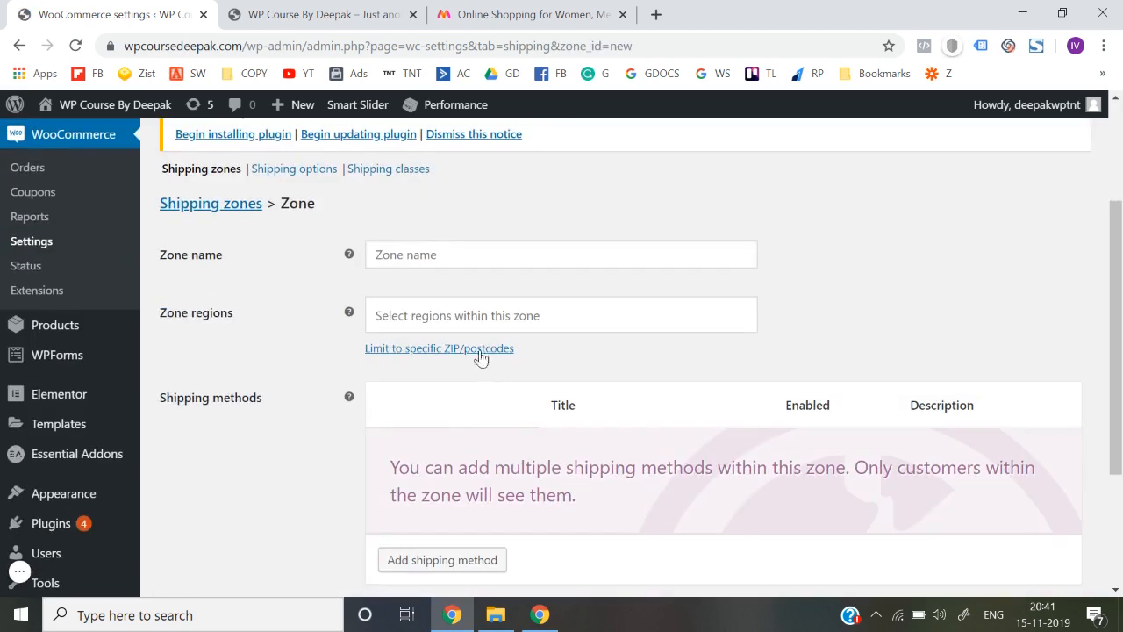
pyautogui.click(402, 263)
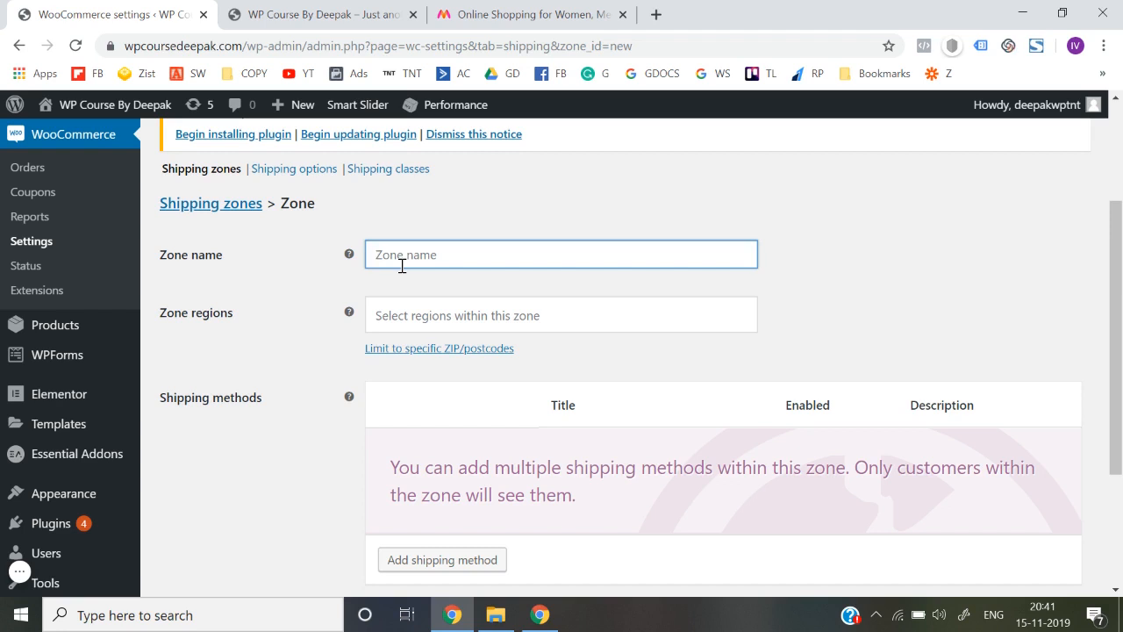
pyautogui.write('Shipp')
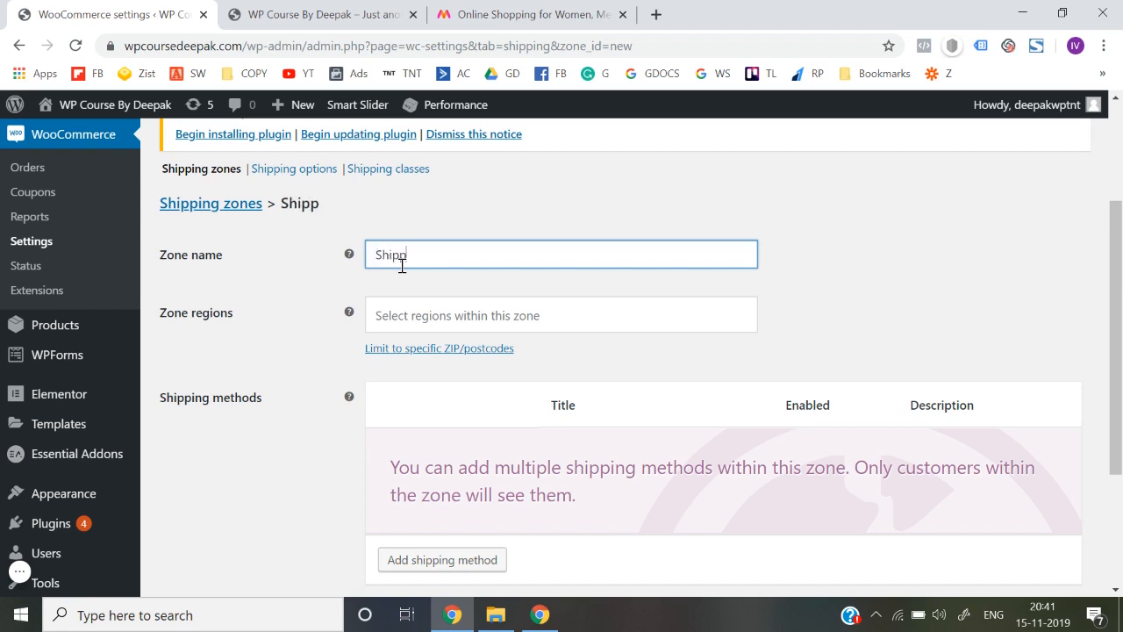
pyautogui.write('ing  - India')
pyautogui.click(852, 315)
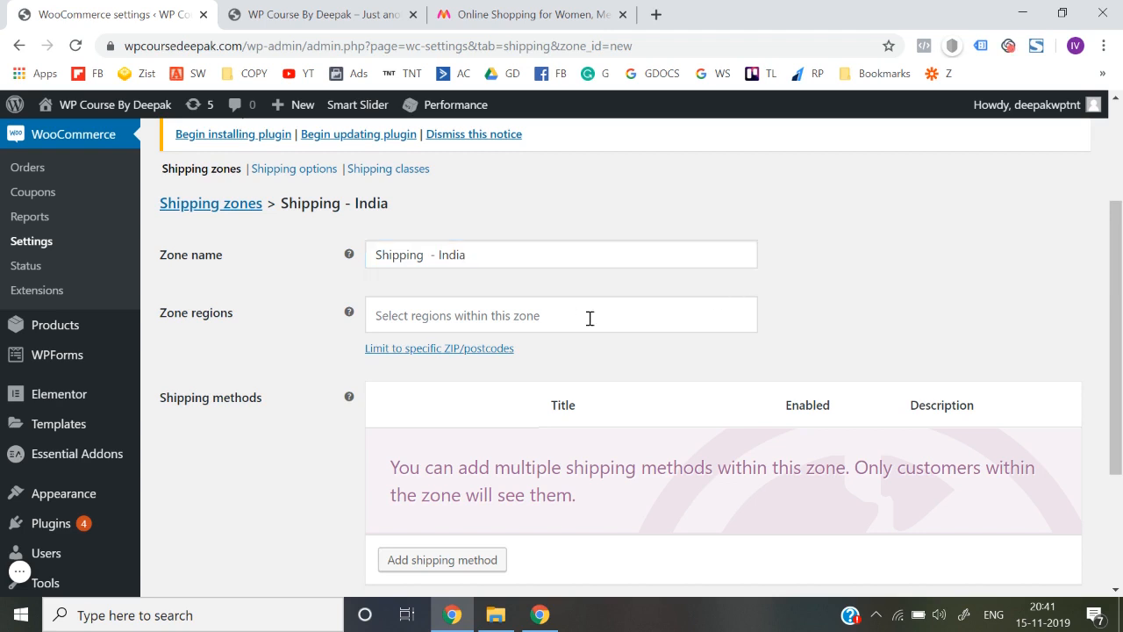
pyautogui.click(583, 321)
pyautogui.write('India')
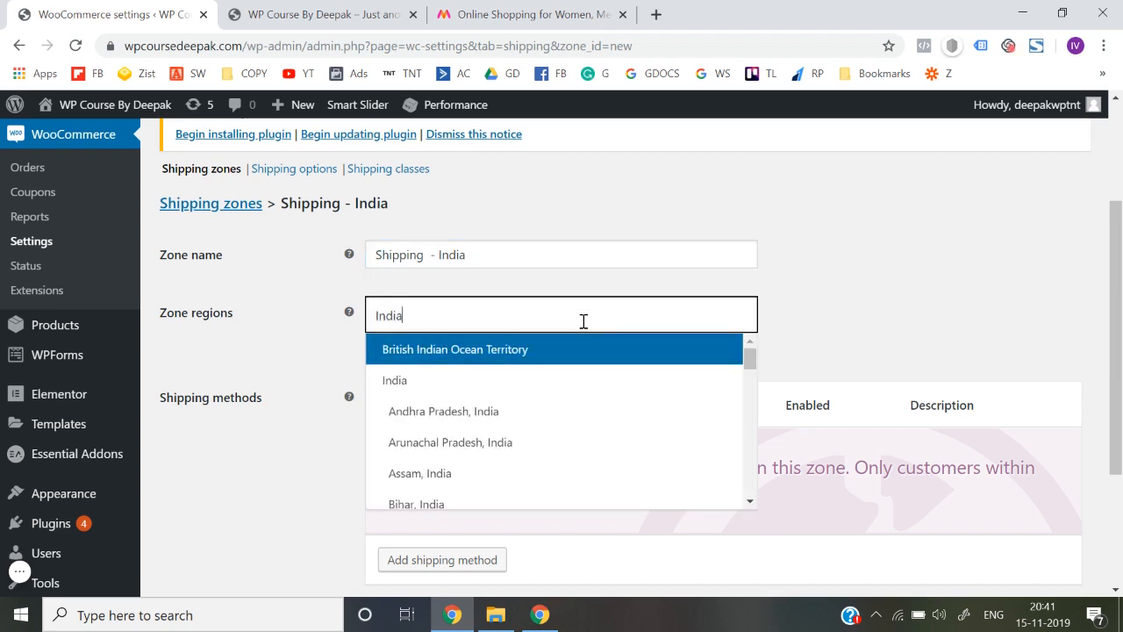
pyautogui.click(442, 392)
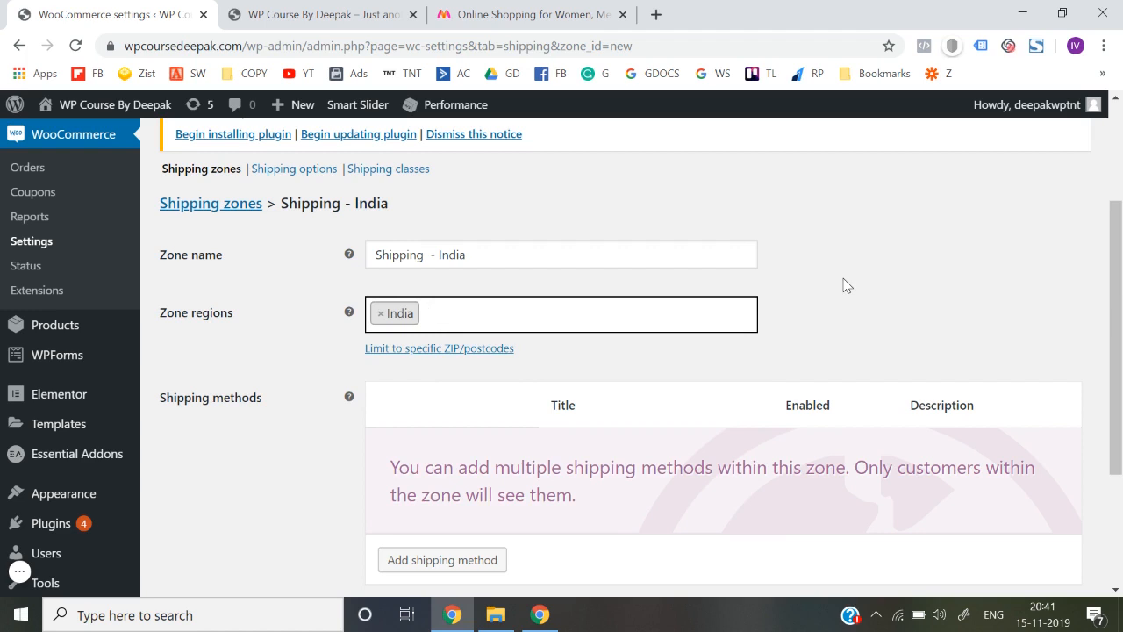
# - Add a Flat rate shipping method to the India zone
pyautogui.scroll(-2, 847, 285)
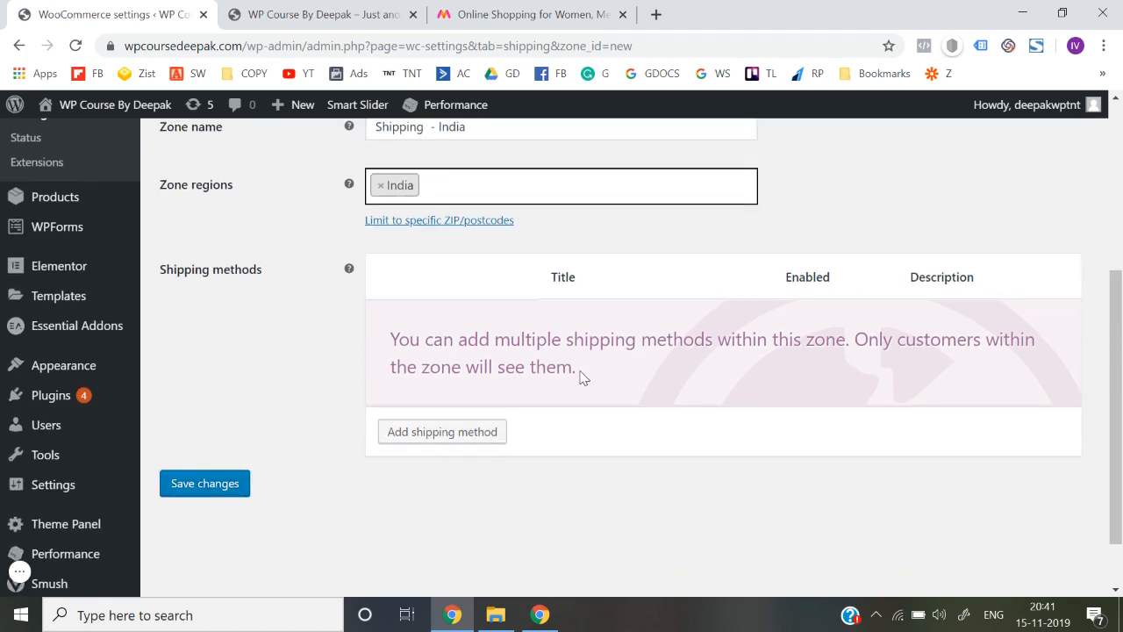
pyautogui.click(479, 431)
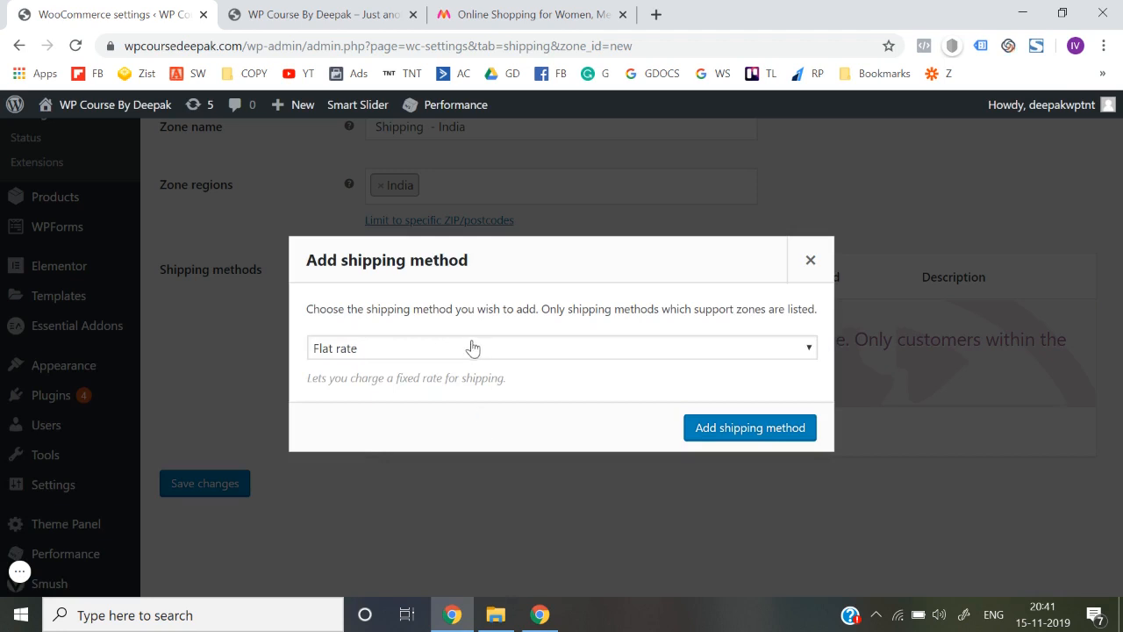
pyautogui.click(463, 351)
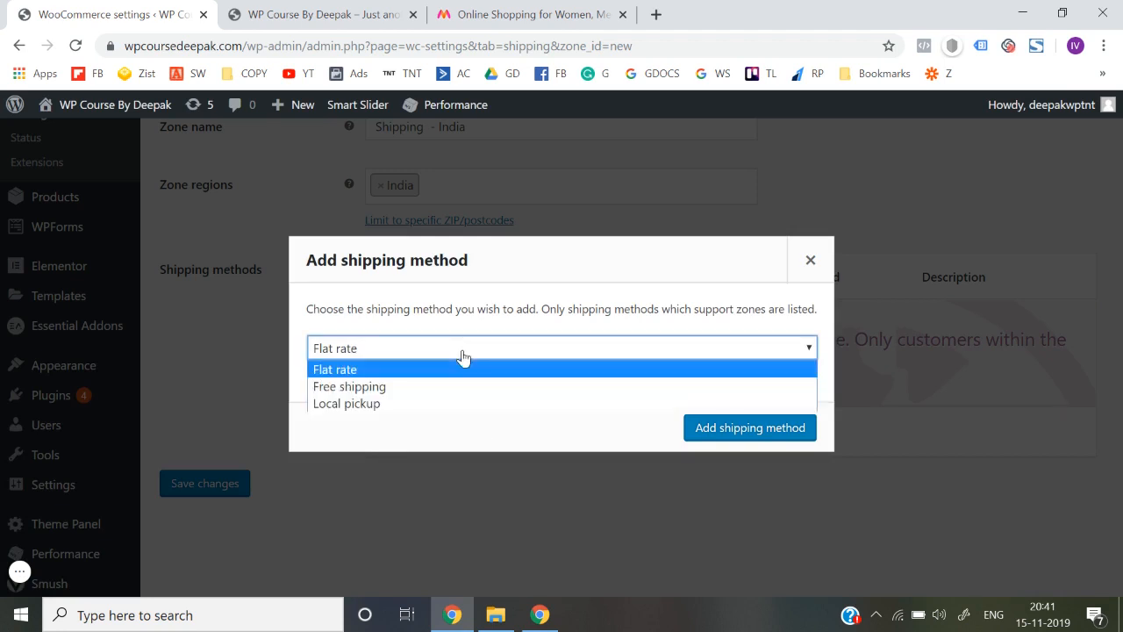
pyautogui.click(424, 388)
pyautogui.click(401, 353)
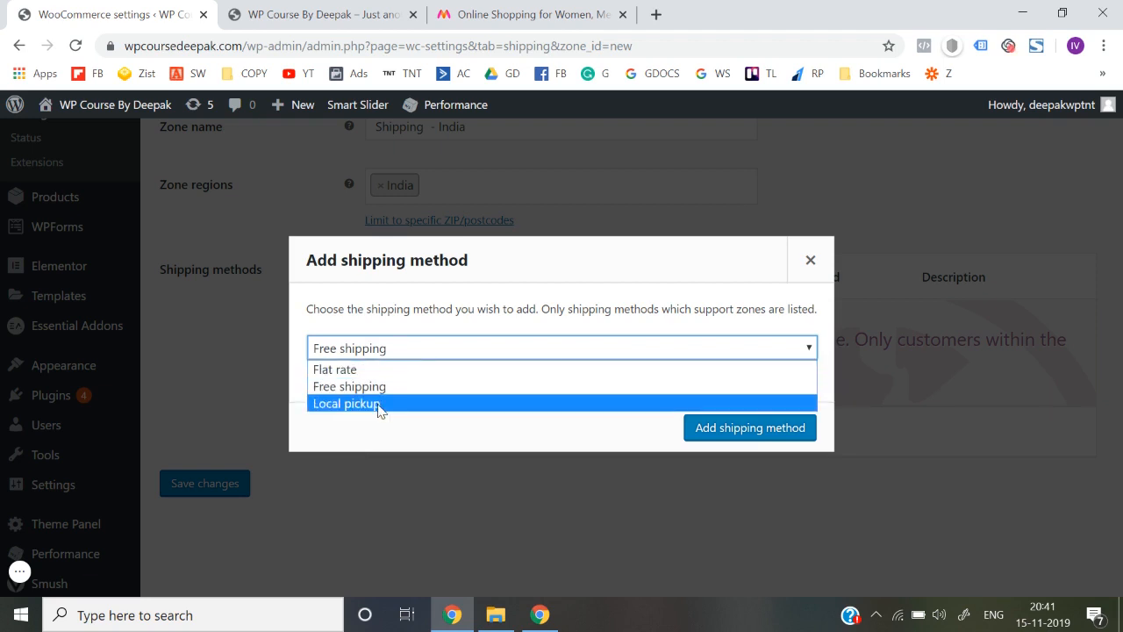
pyautogui.click(377, 404)
pyautogui.click(380, 339)
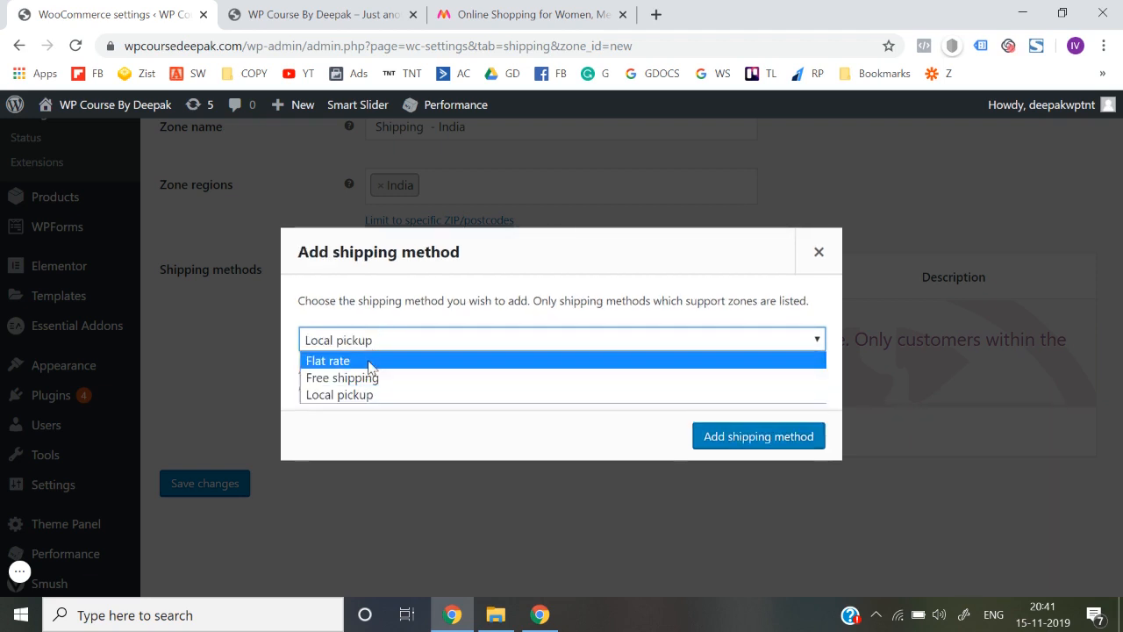
pyautogui.click(373, 360)
pyautogui.click(728, 430)
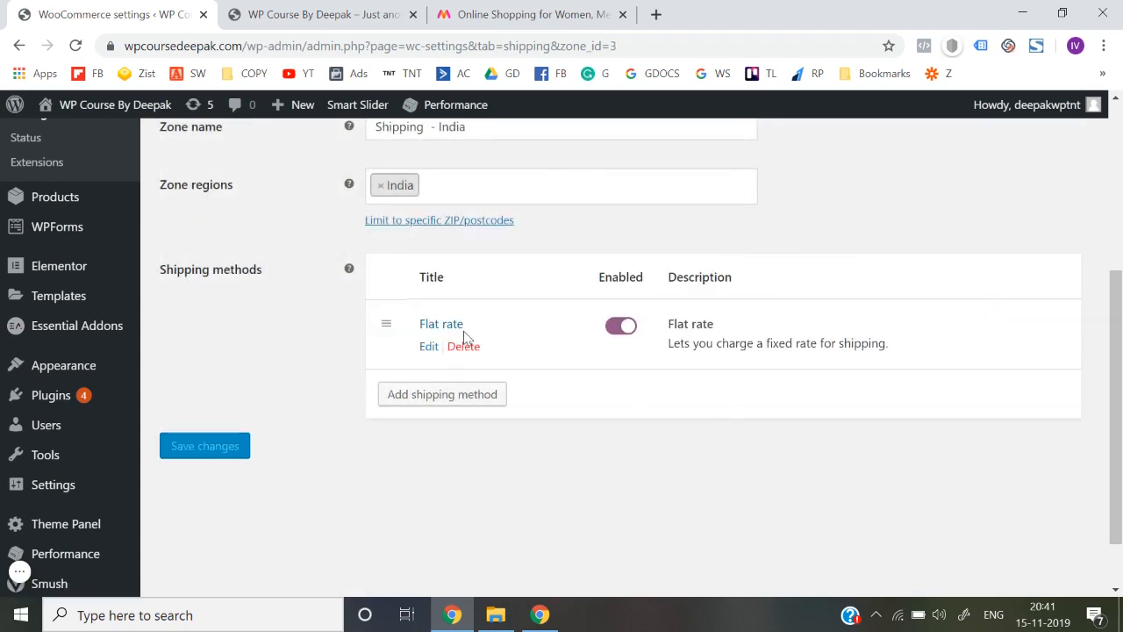
# - Choose Taxable as the Flat rate method's tax status and save its settings
pyautogui.click(428, 350)
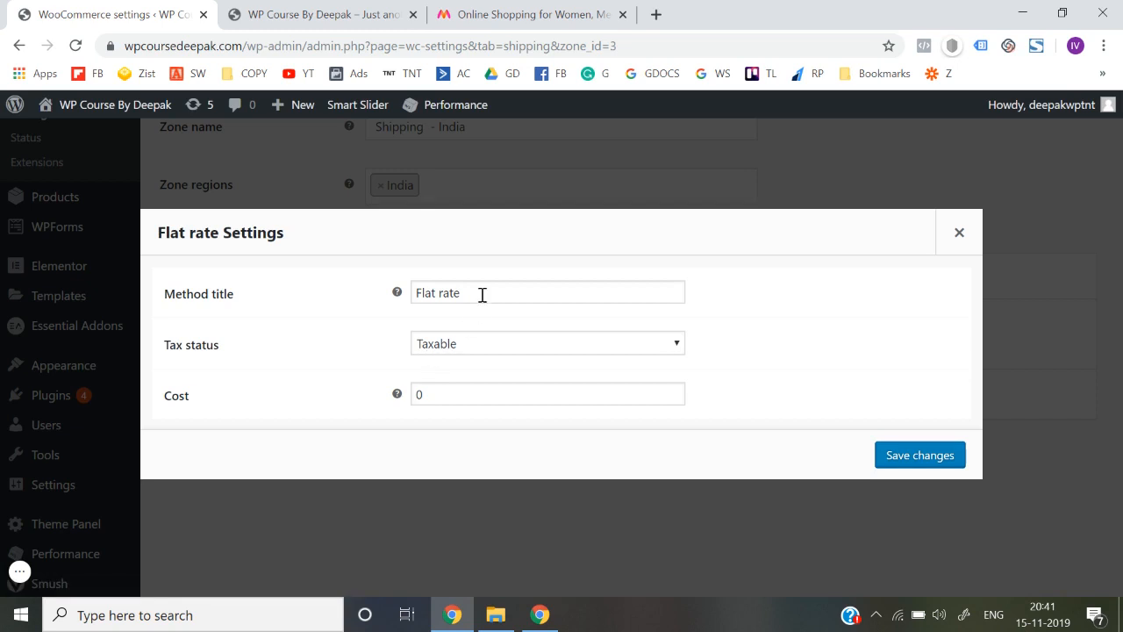
pyautogui.click(454, 347)
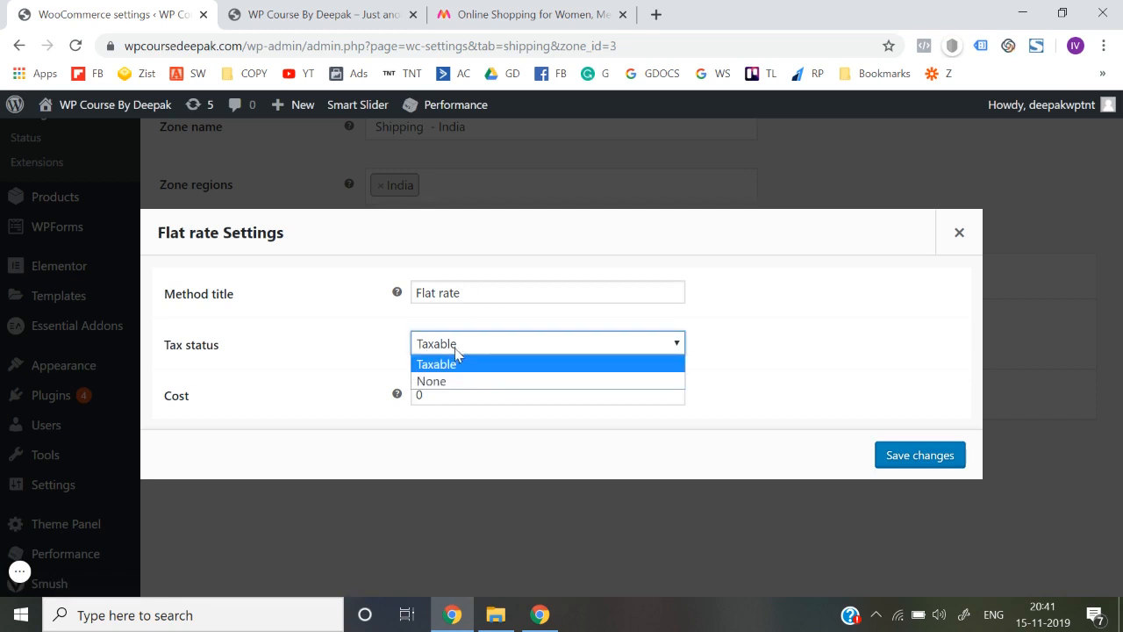
pyautogui.click(453, 364)
pyautogui.doubleClick(439, 396)
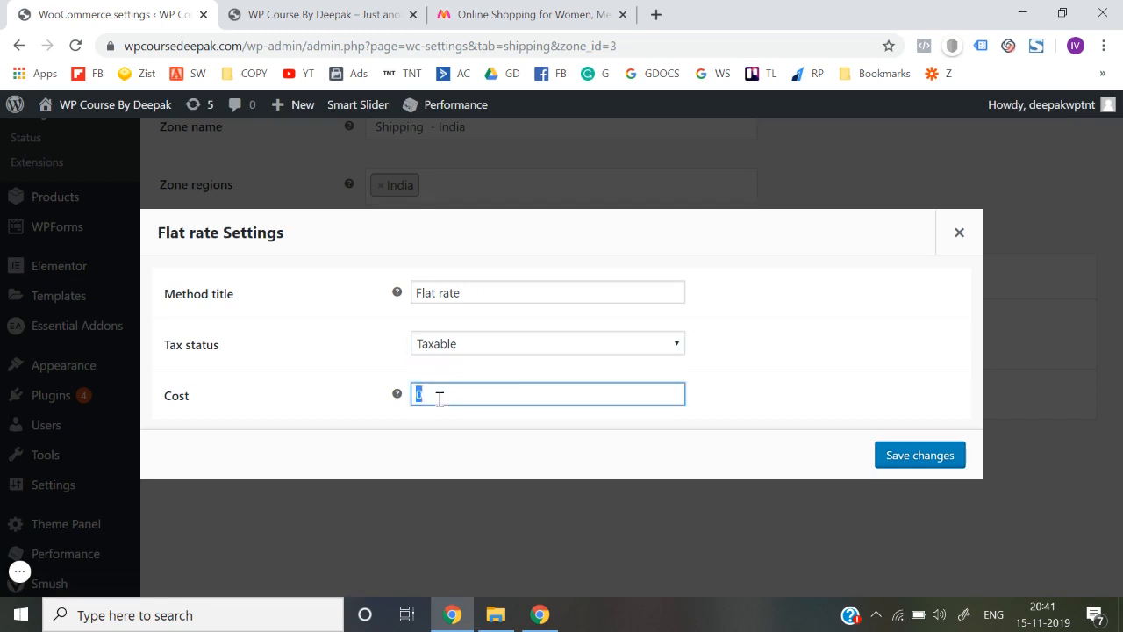
pyautogui.click(921, 454)
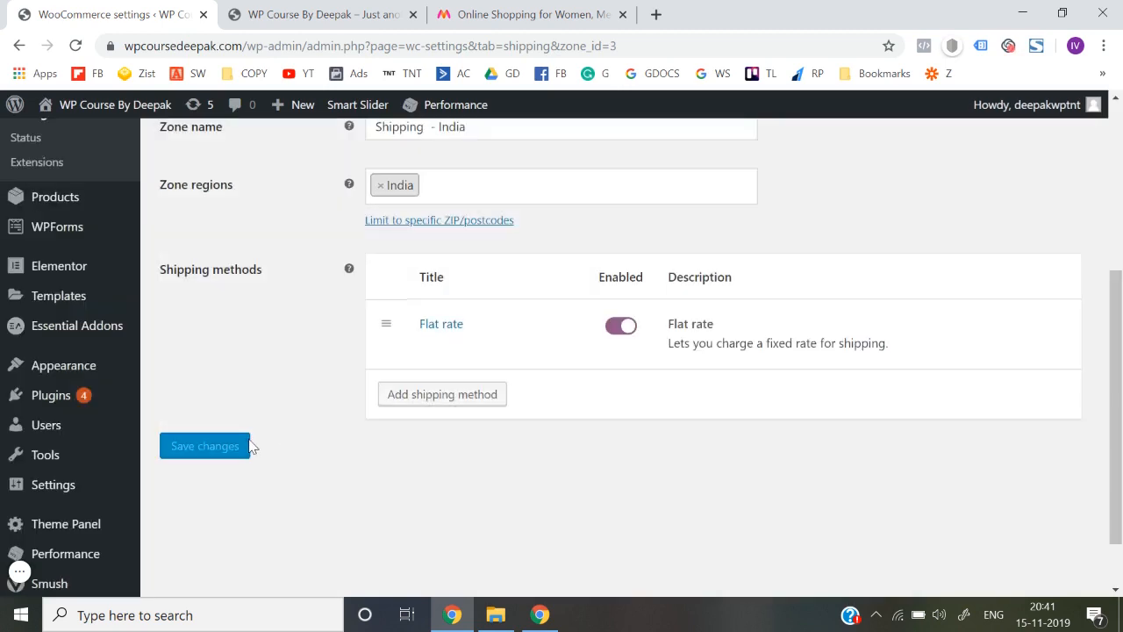
pyautogui.scroll(5, 250, 447)
pyautogui.scroll(-5, 248, 445)
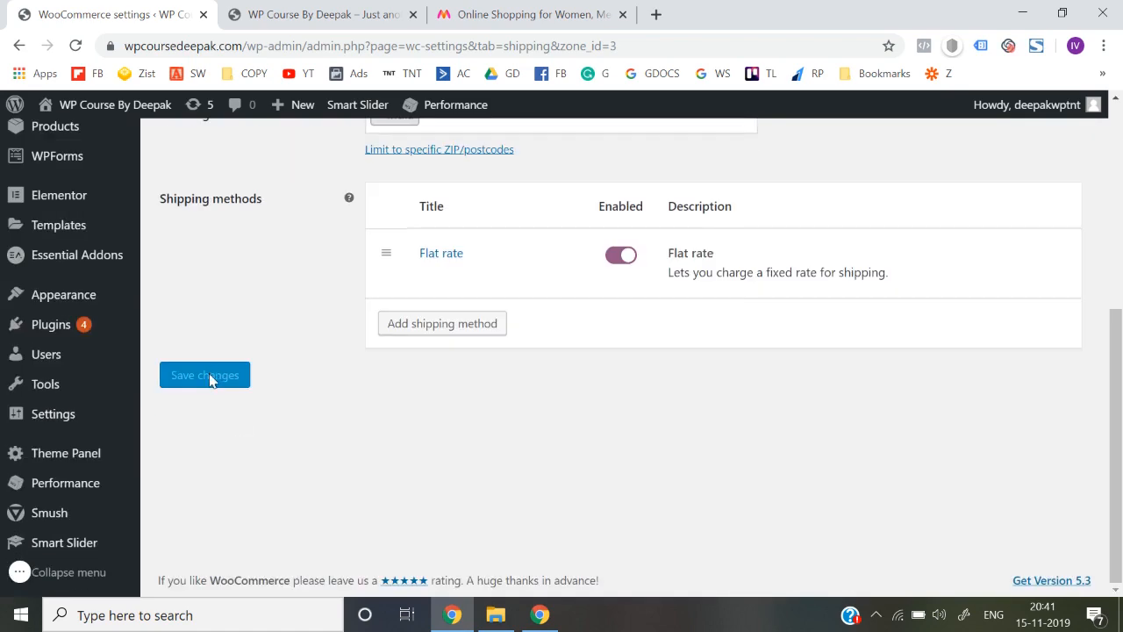
pyautogui.scroll(5, 211, 379)
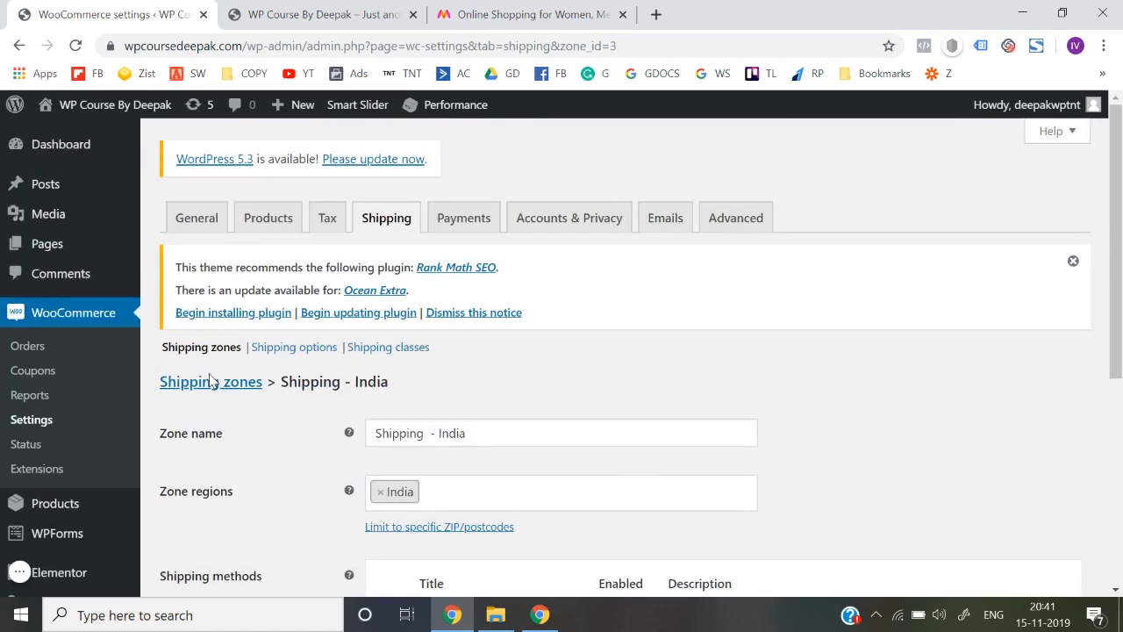
pyautogui.moveTo(85, 252)
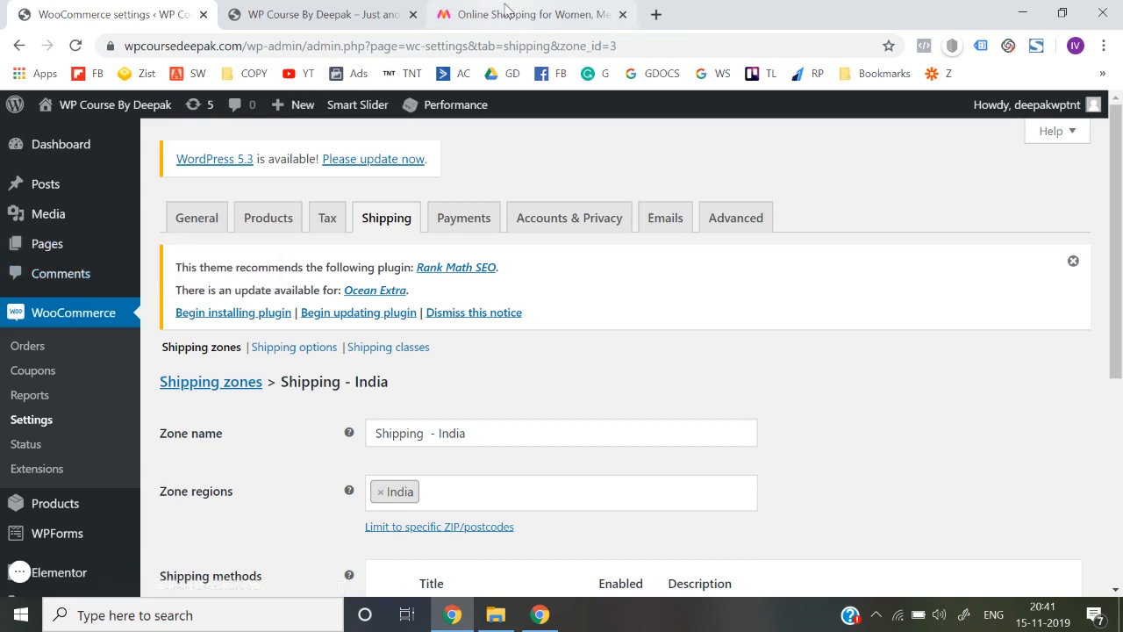
# - Start adding a new WooCommerce product
pyautogui.scroll(-1, 149, 361)
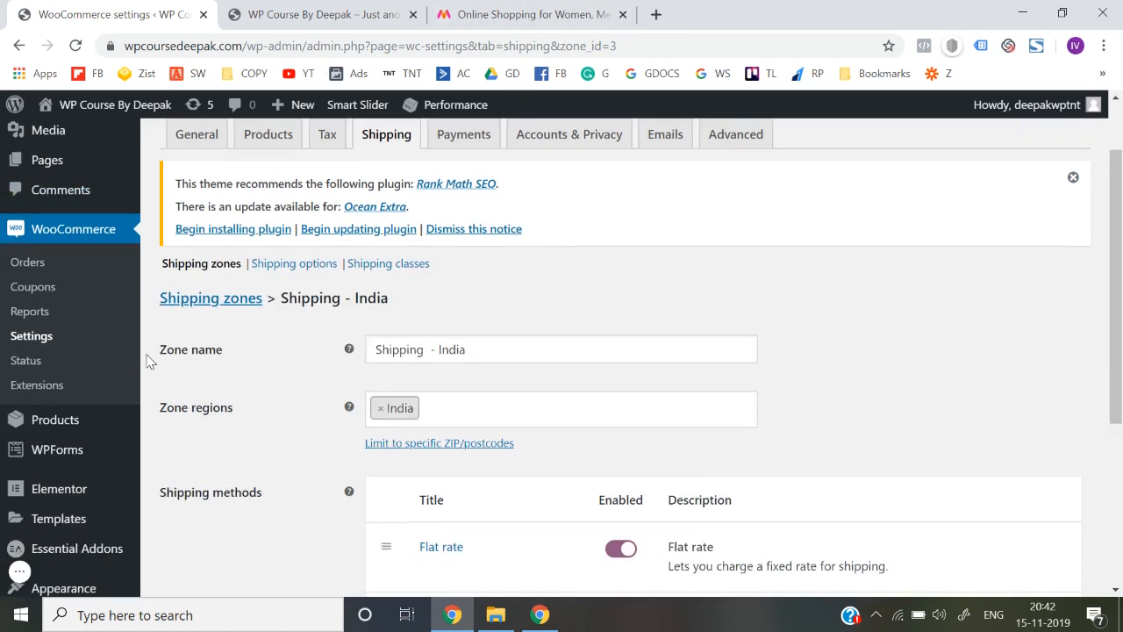
pyautogui.moveTo(87, 426)
pyautogui.click(188, 447)
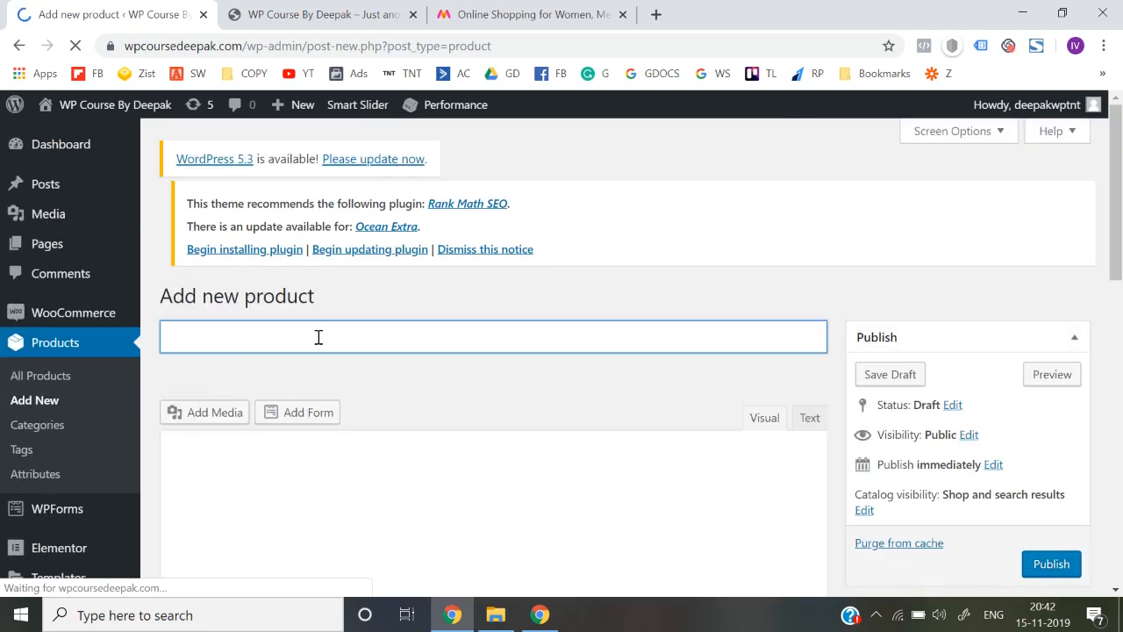
# - Switch to the Myntra site and open its men's T-shirts listing
pyautogui.click(527, 14)
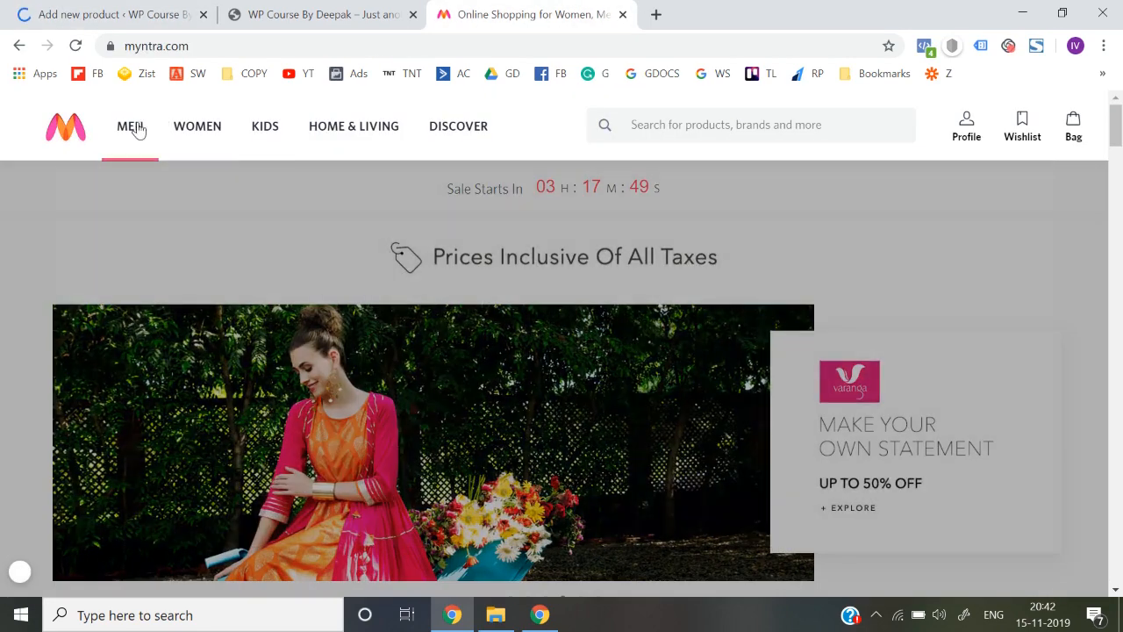
pyautogui.moveTo(136, 129)
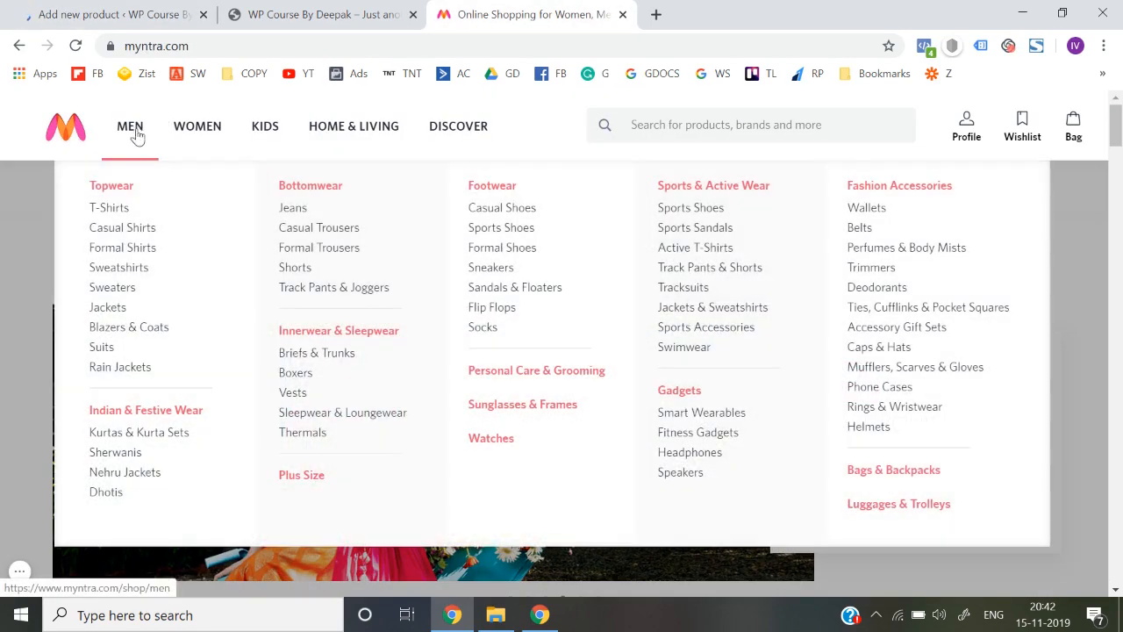
pyautogui.click(110, 211)
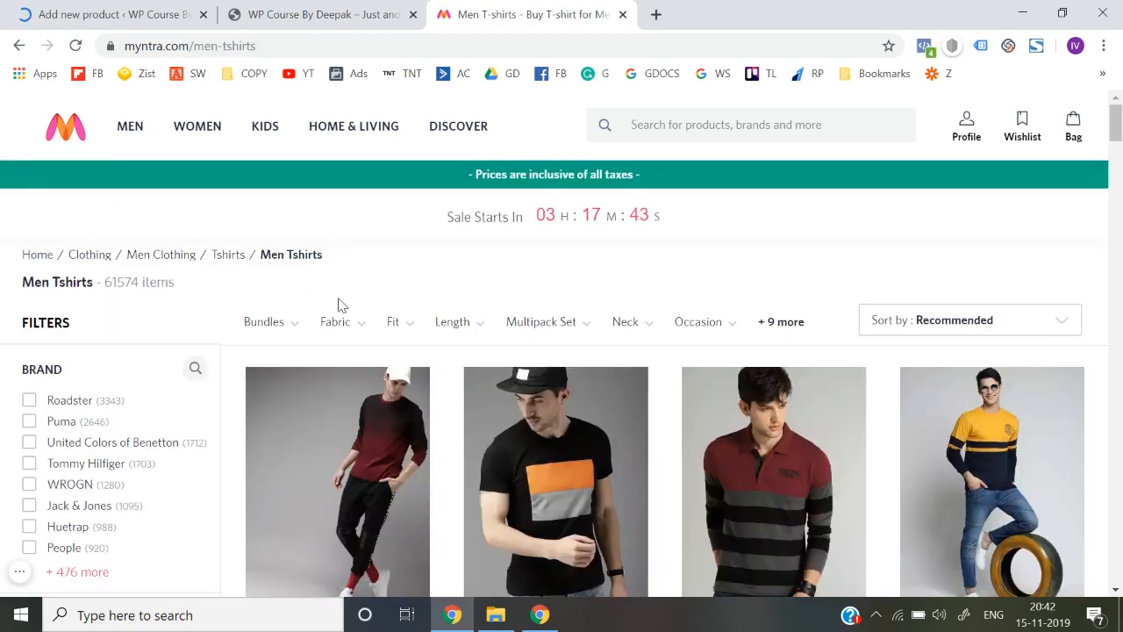
# - Open the product page of the Moda Rapido Men Maroon Printed Round Neck T-shirt from the listing
pyautogui.scroll(-1, 394, 433)
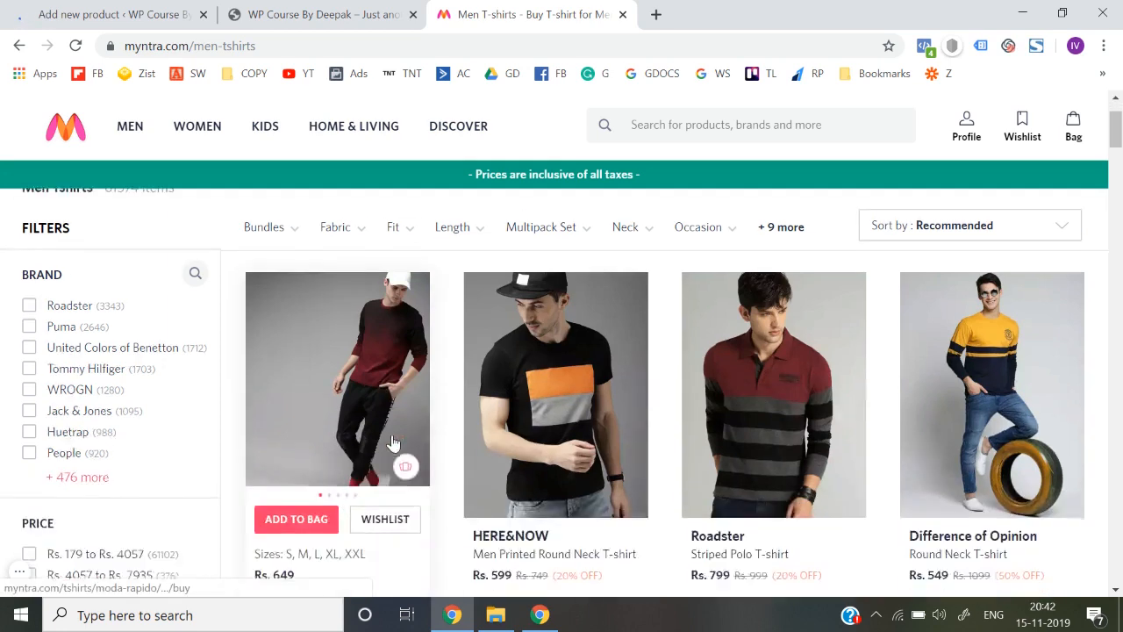
pyautogui.scroll(1, 392, 443)
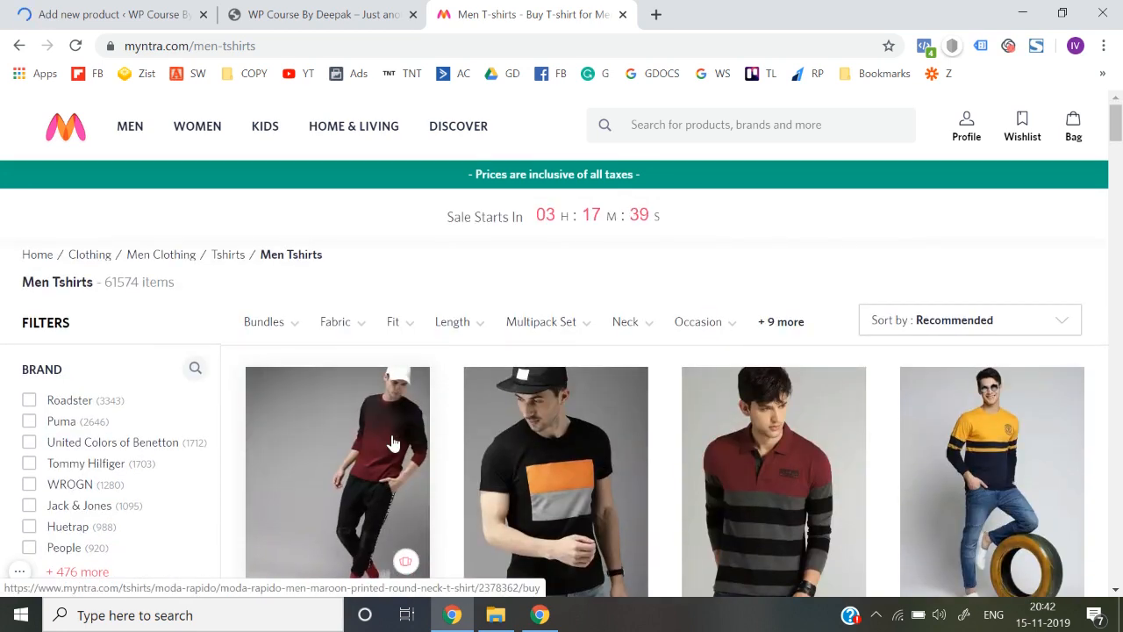
pyautogui.scroll(-2, 392, 443)
pyautogui.click(366, 343)
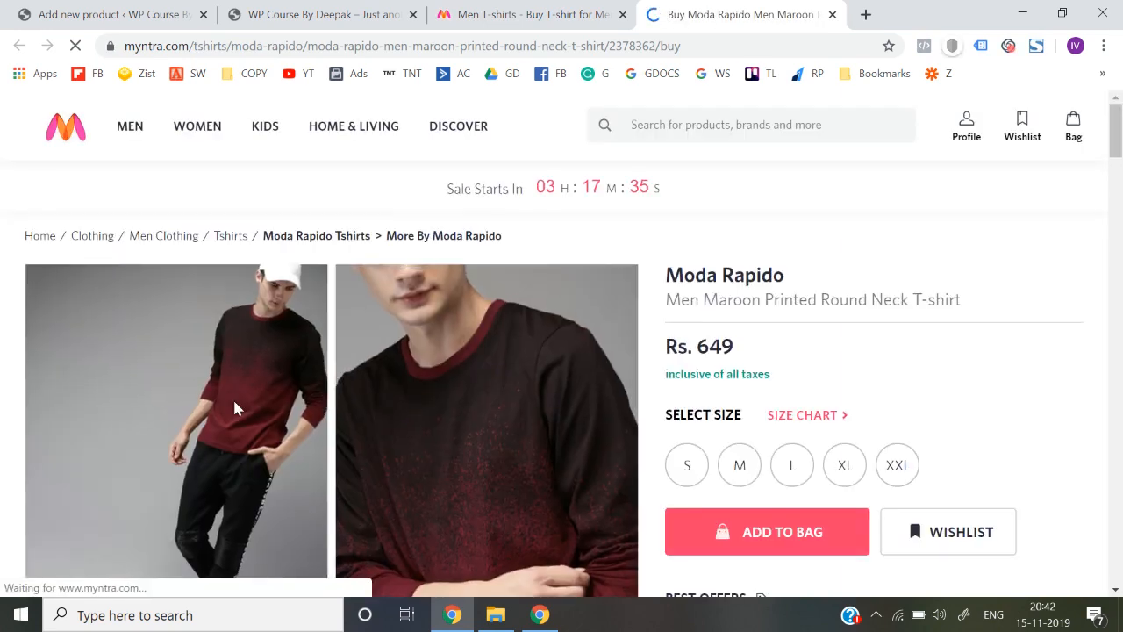
# - Enlarge the T-shirt's first product photo and open that image in a new tab
pyautogui.click(235, 399)
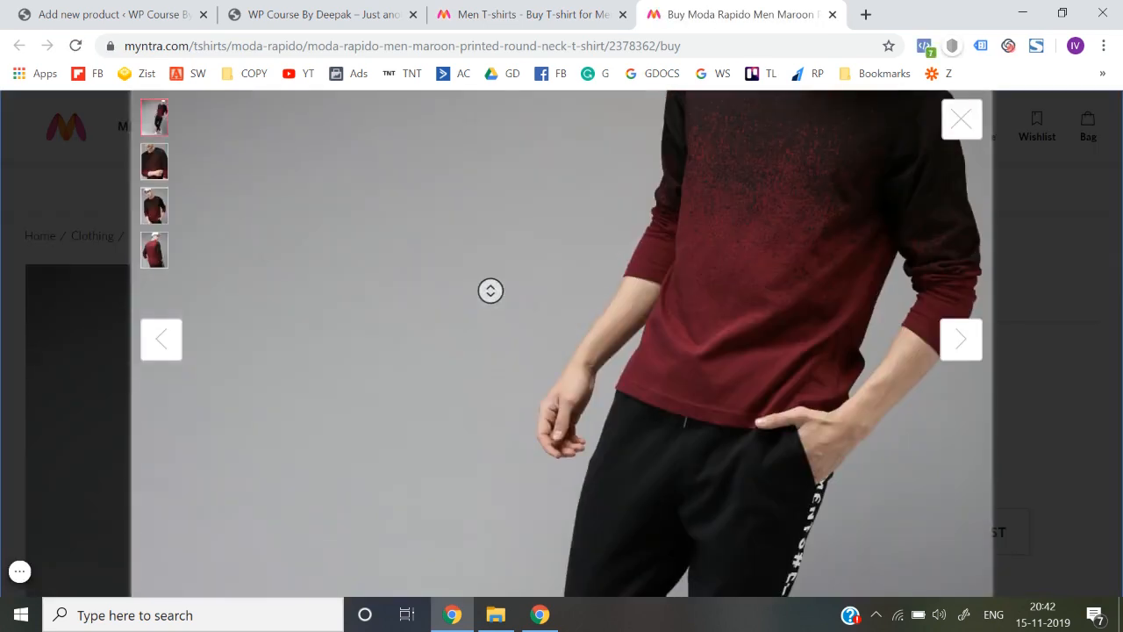
pyautogui.rightClick(479, 277)
pyautogui.click(500, 292)
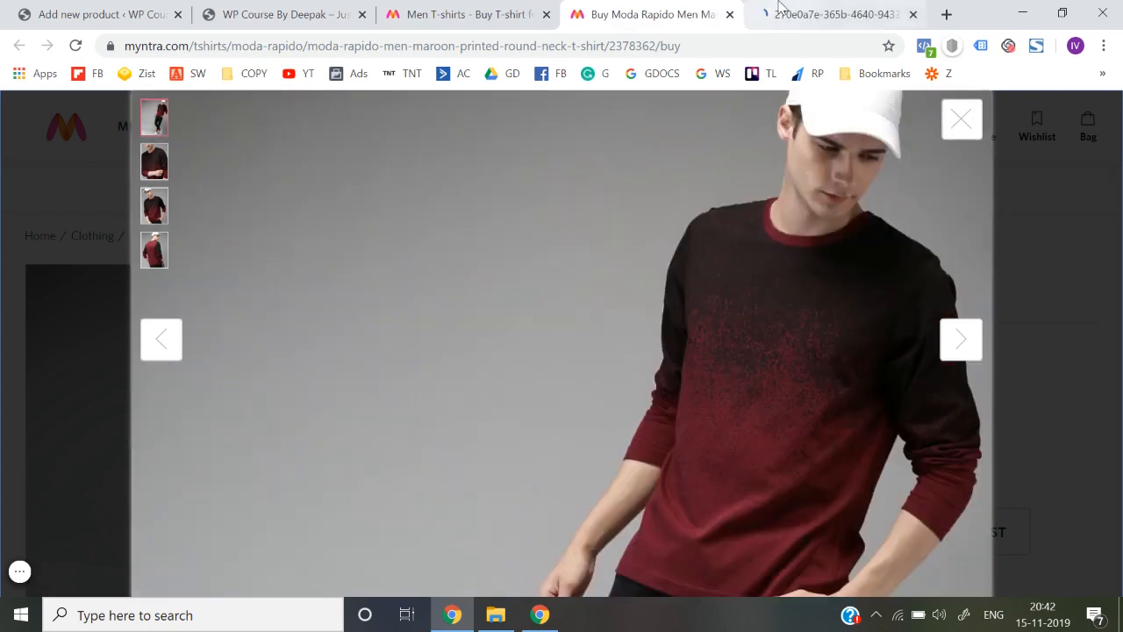
# - Save the opened full-length T-shirt photo as 1 in the Images folder on the Desktop
pyautogui.click(829, 14)
pyautogui.rightClick(487, 332)
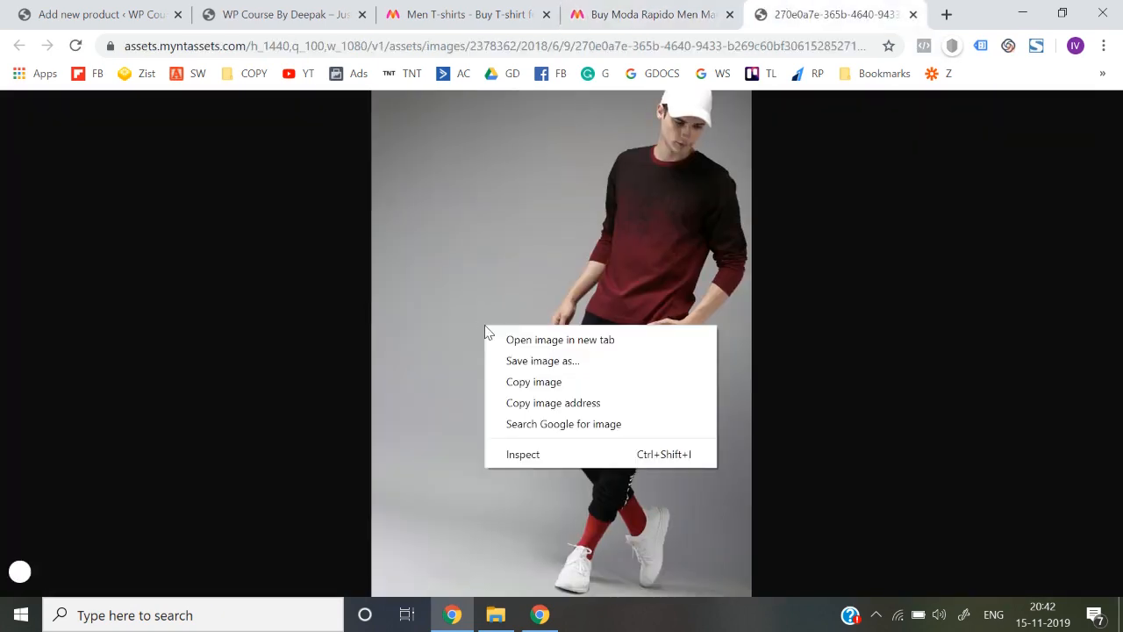
pyautogui.click(507, 359)
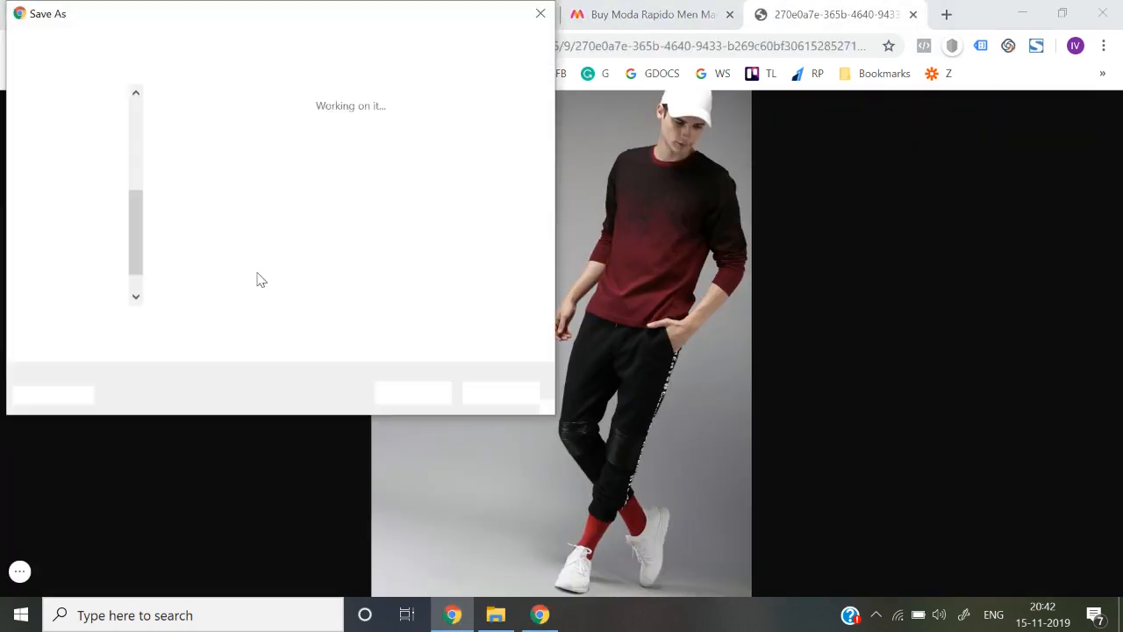
pyautogui.doubleClick(306, 155)
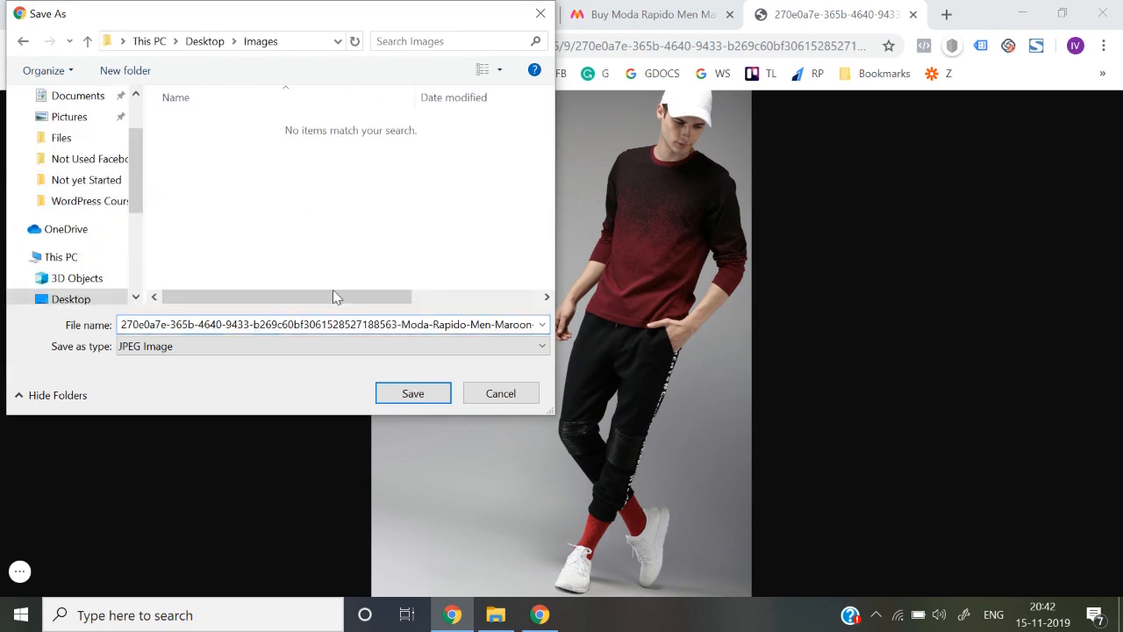
pyautogui.doubleClick(372, 323)
pyautogui.press('Return')
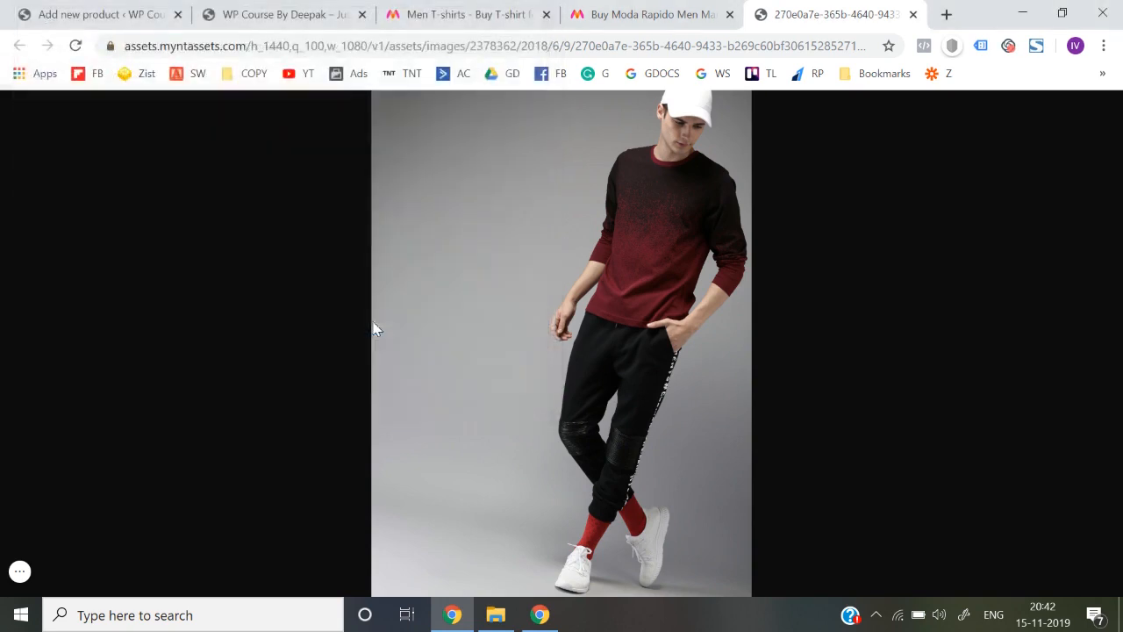
# - Return to the Myntra product page and save the T-shirt's second enlarged photo as 2 in the Images folder
pyautogui.hotkey('ctrl', 'shift', 'Tab')
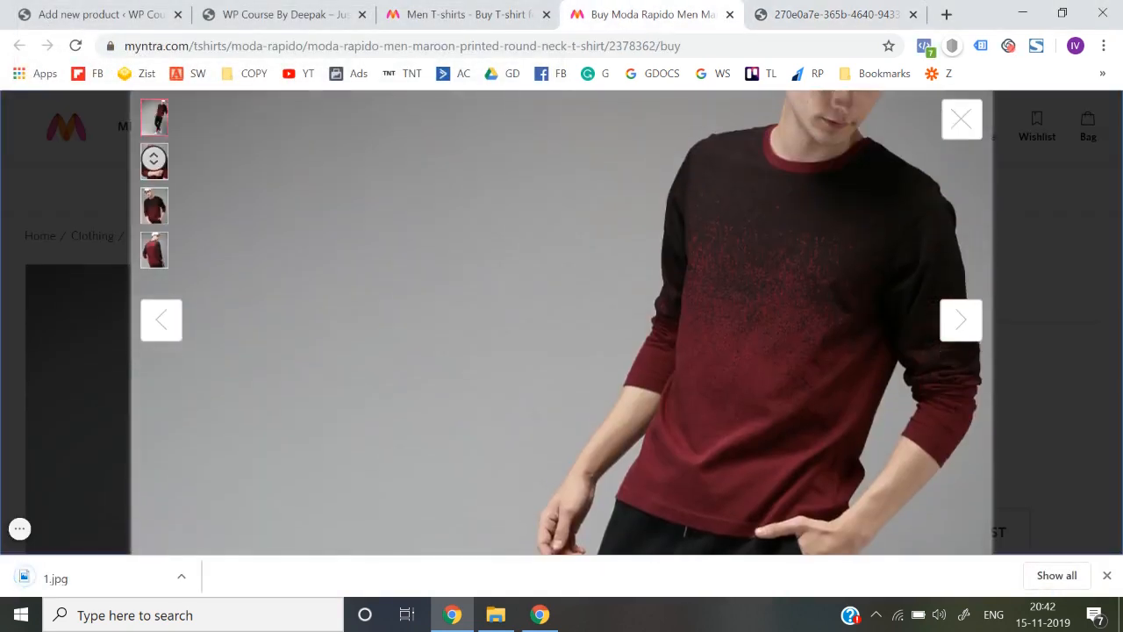
pyautogui.click(153, 160)
pyautogui.rightClick(324, 224)
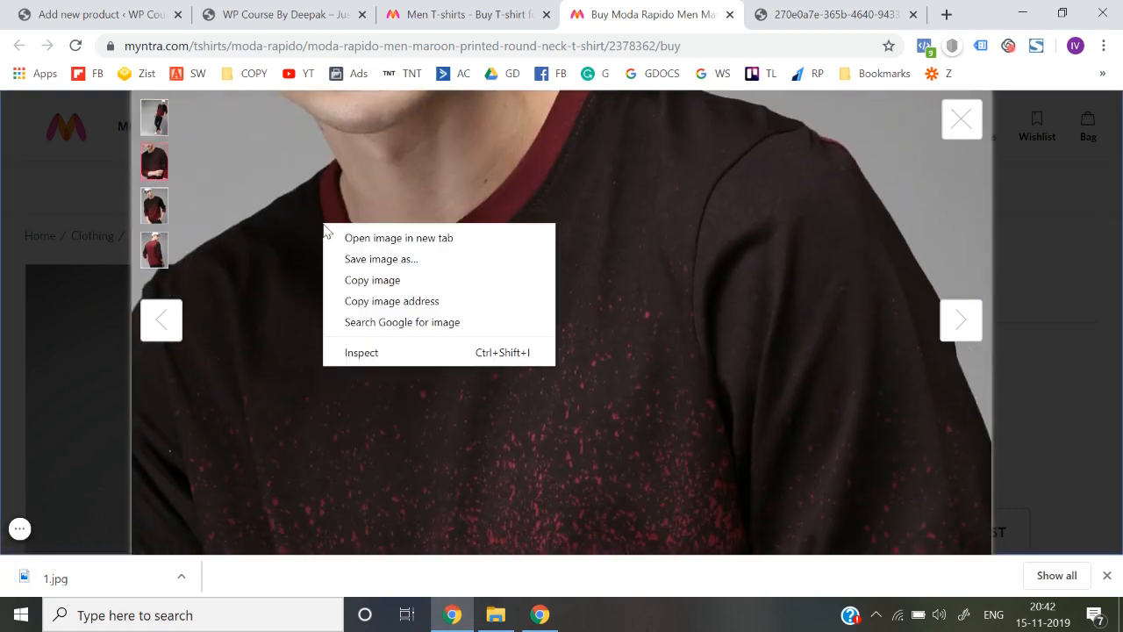
pyautogui.click(359, 259)
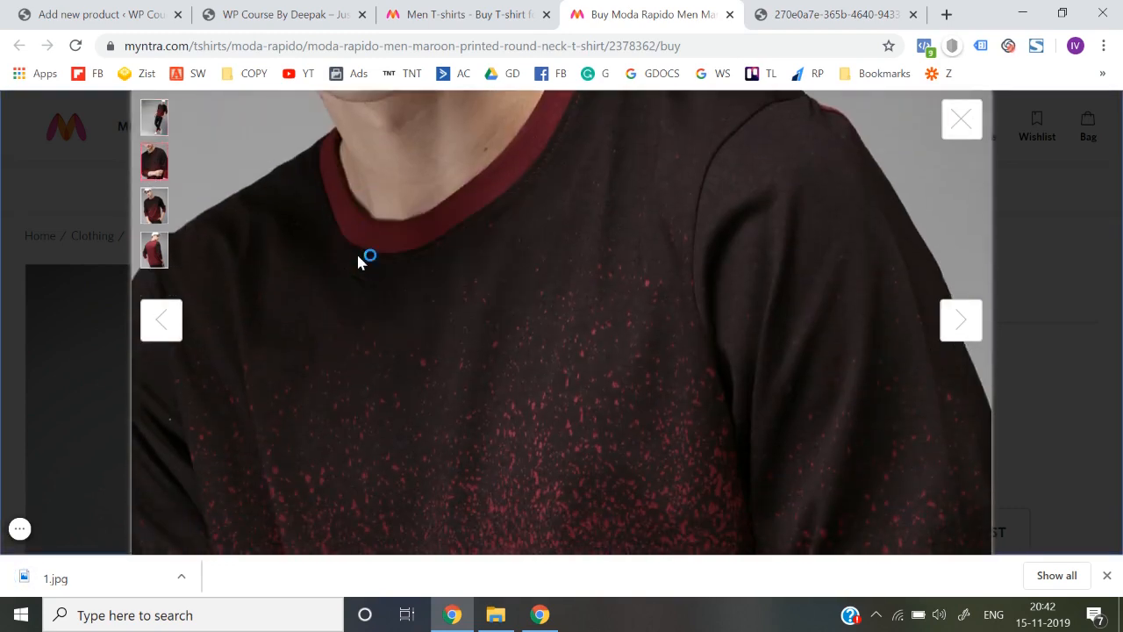
pyautogui.write('2')
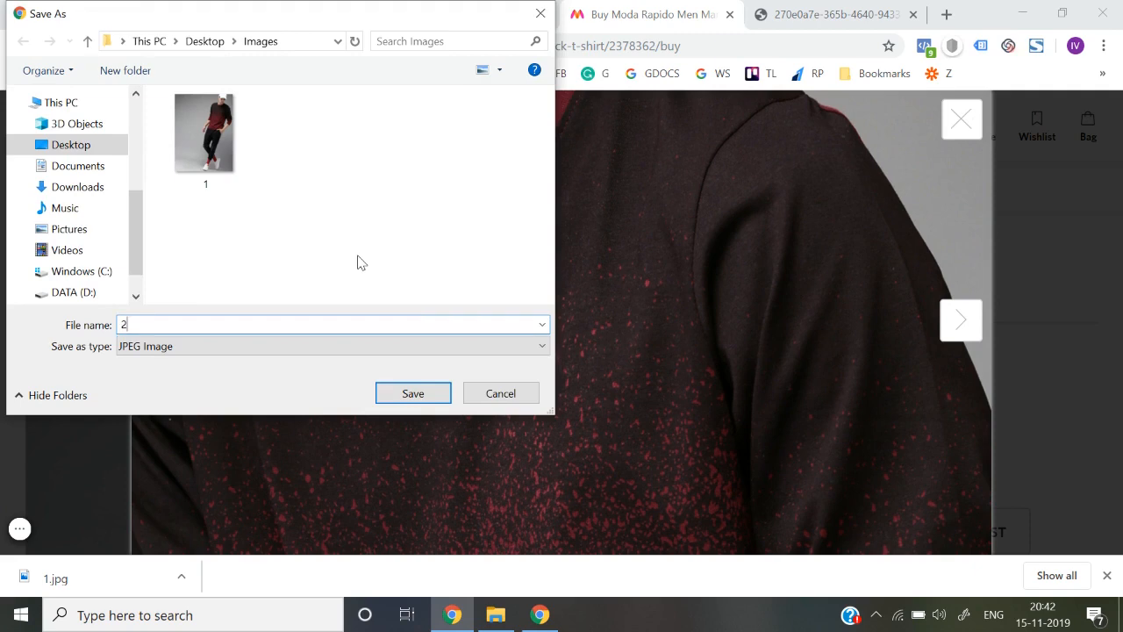
pyautogui.press('Return')
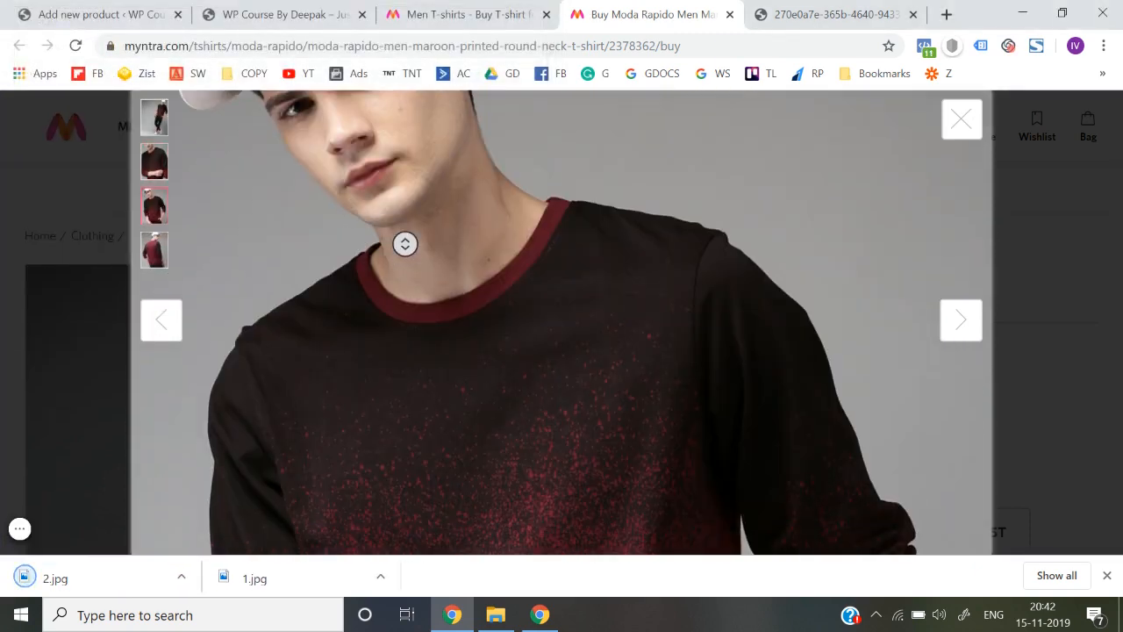
# - Save the T-shirt's third enlarged photo as 3 in the Images folder
pyautogui.rightClick(392, 231)
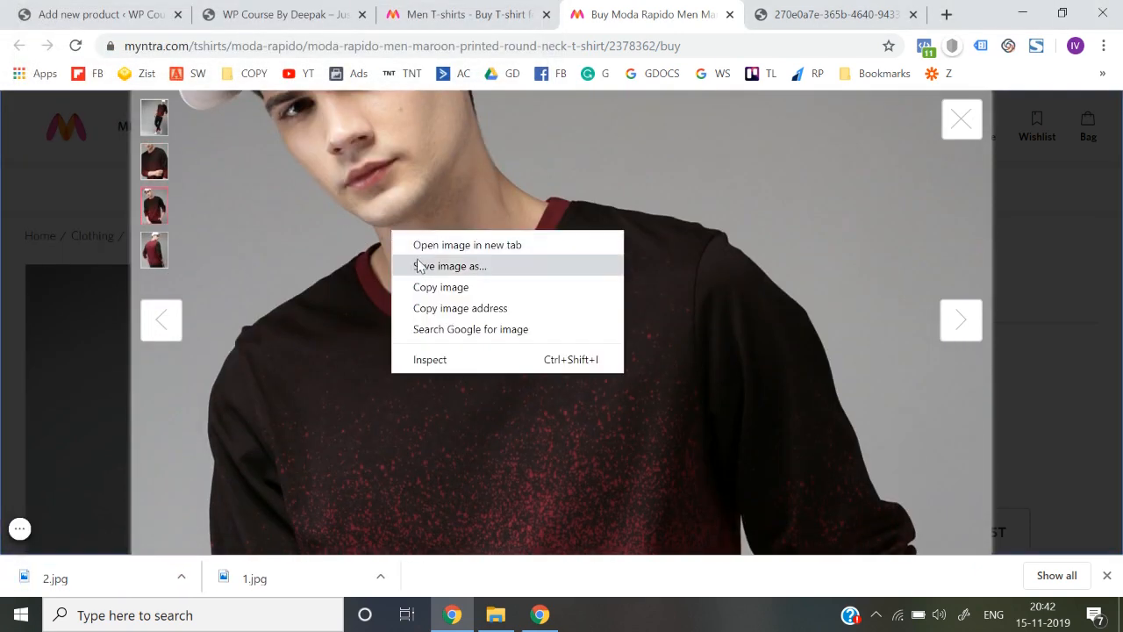
pyautogui.click(418, 265)
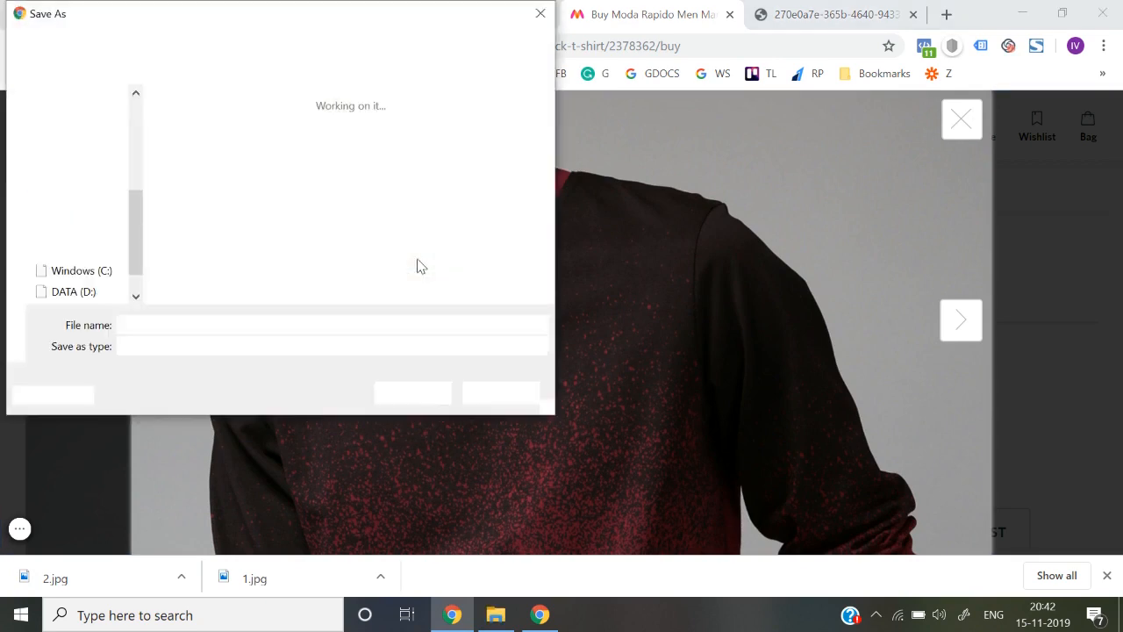
pyautogui.write('3')
pyautogui.press('Return')
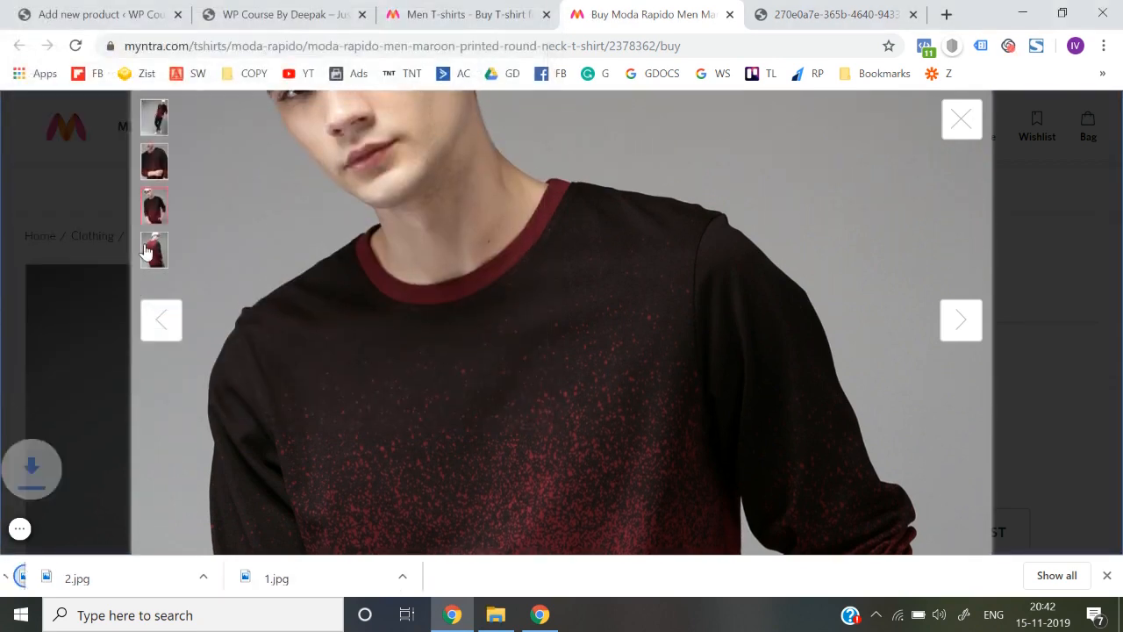
# - Save the T-shirt's fourth photo, the back view, as 4 in the Images folder and close the enlarged photo view
pyautogui.click(154, 250)
pyautogui.rightClick(393, 271)
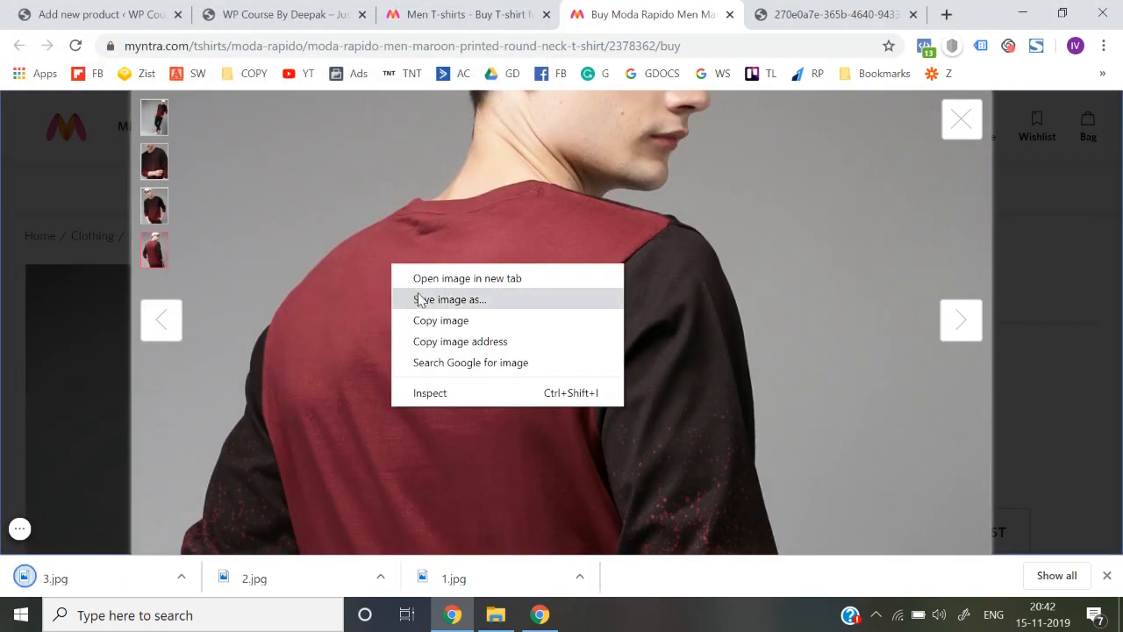
pyautogui.click(418, 295)
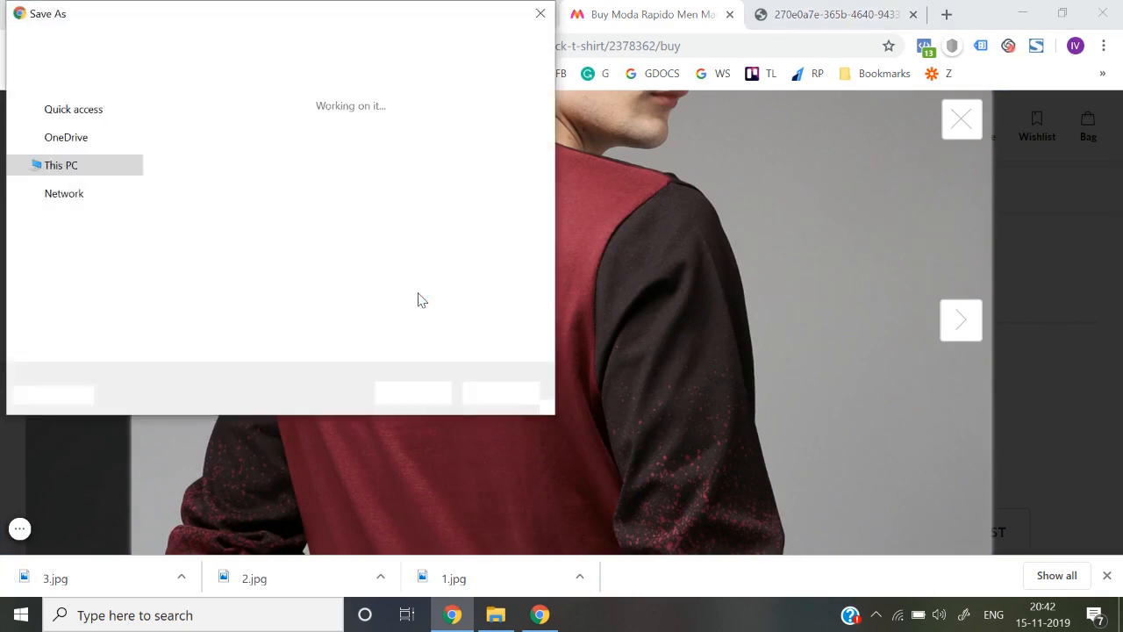
pyautogui.write('4')
pyautogui.press('Return')
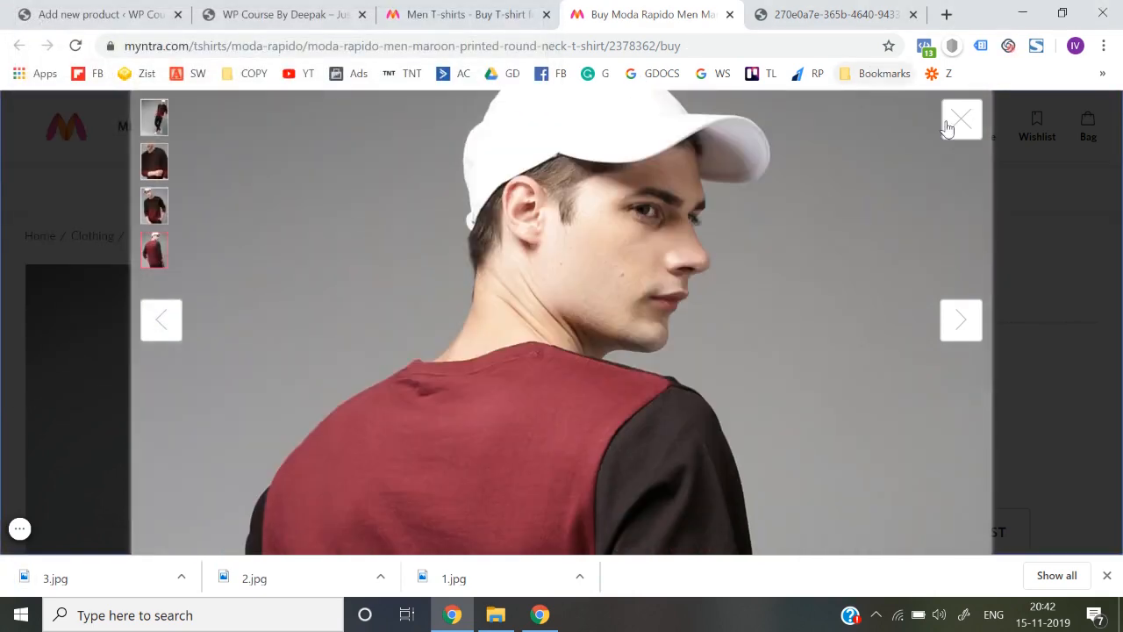
pyautogui.click(954, 121)
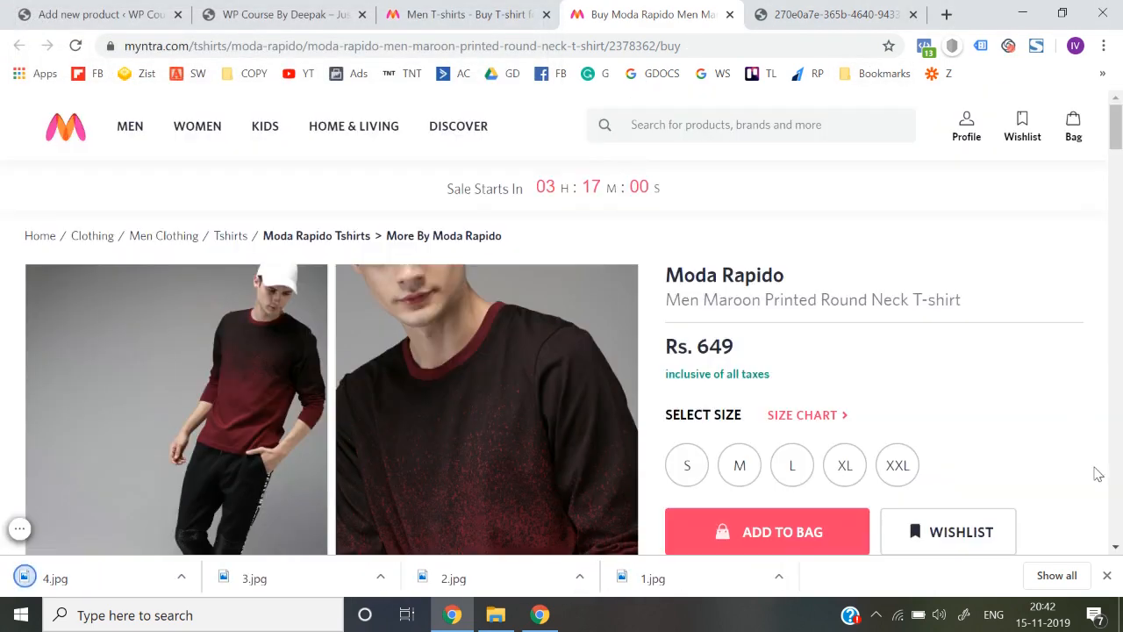
pyautogui.click(1106, 574)
# - Copy the brand name Moda Rapido from the Myntra page and use it as the new WooCommerce product's name
pyautogui.moveTo(674, 277); pyautogui.dragTo(785, 267)
pyautogui.hotkey('ctrl', 'c')
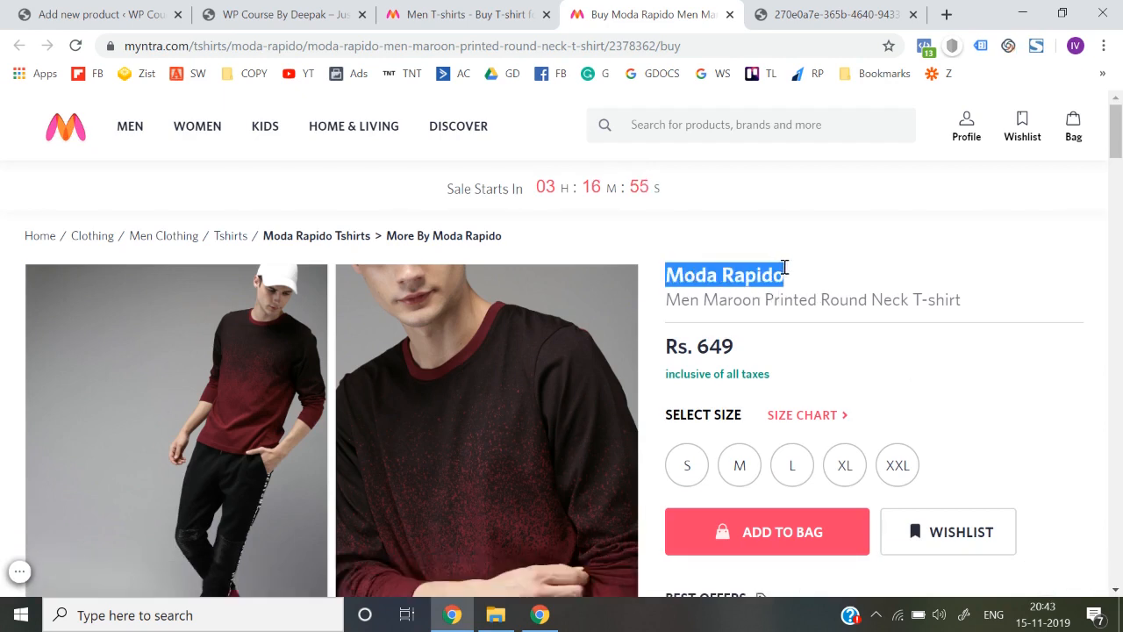
pyautogui.click(101, 14)
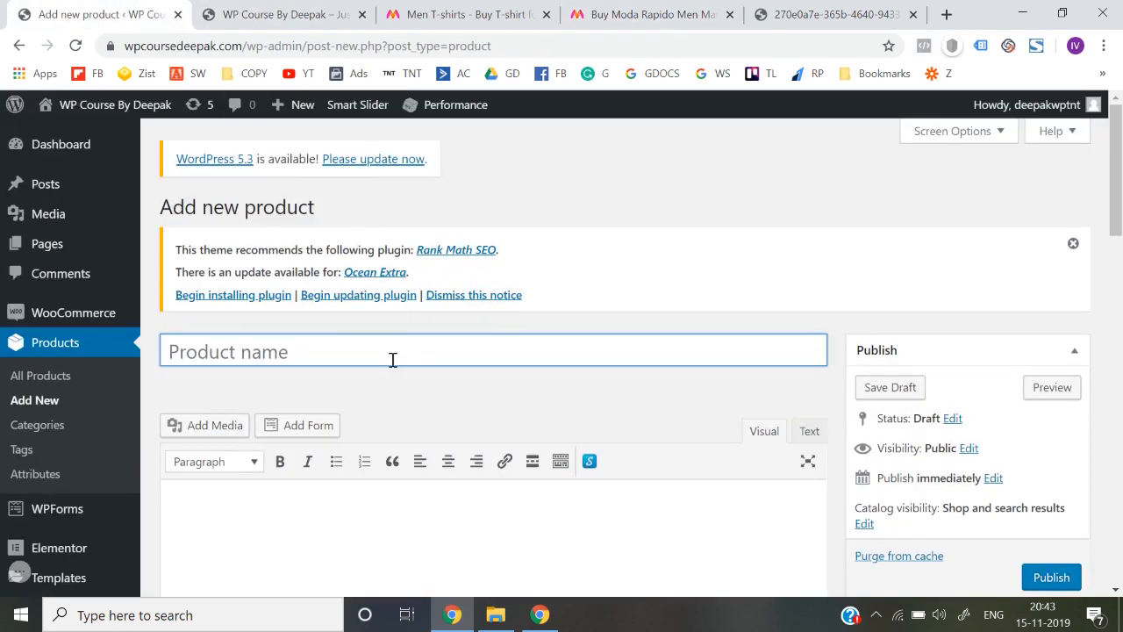
pyautogui.hotkey('ctrl', 'v')
pyautogui.scroll(-3, 392, 360)
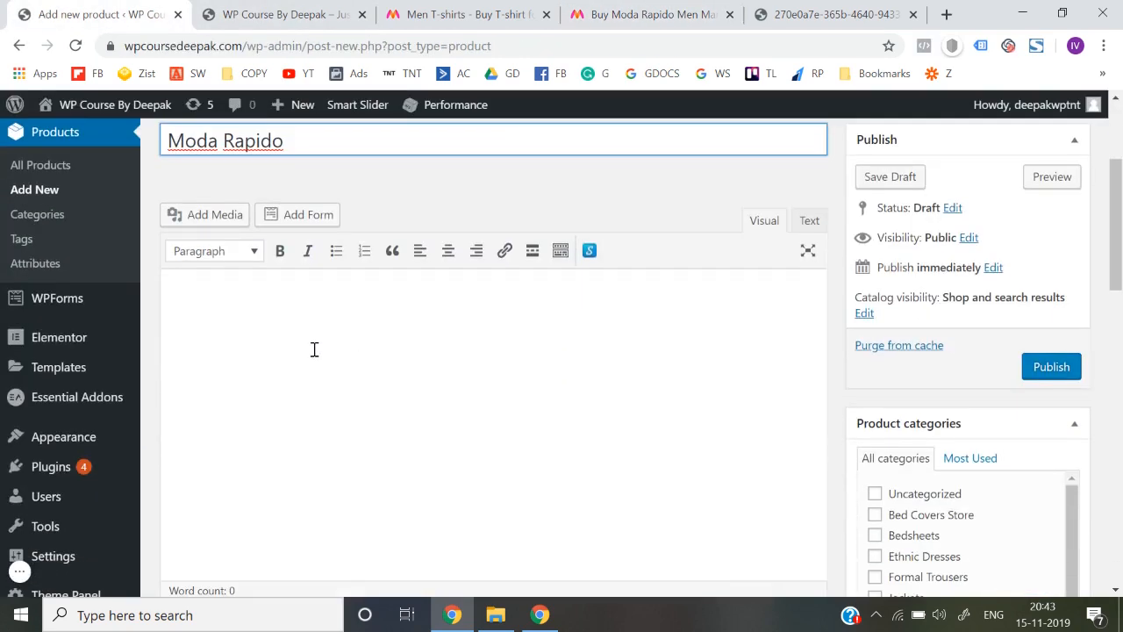
pyautogui.click(314, 350)
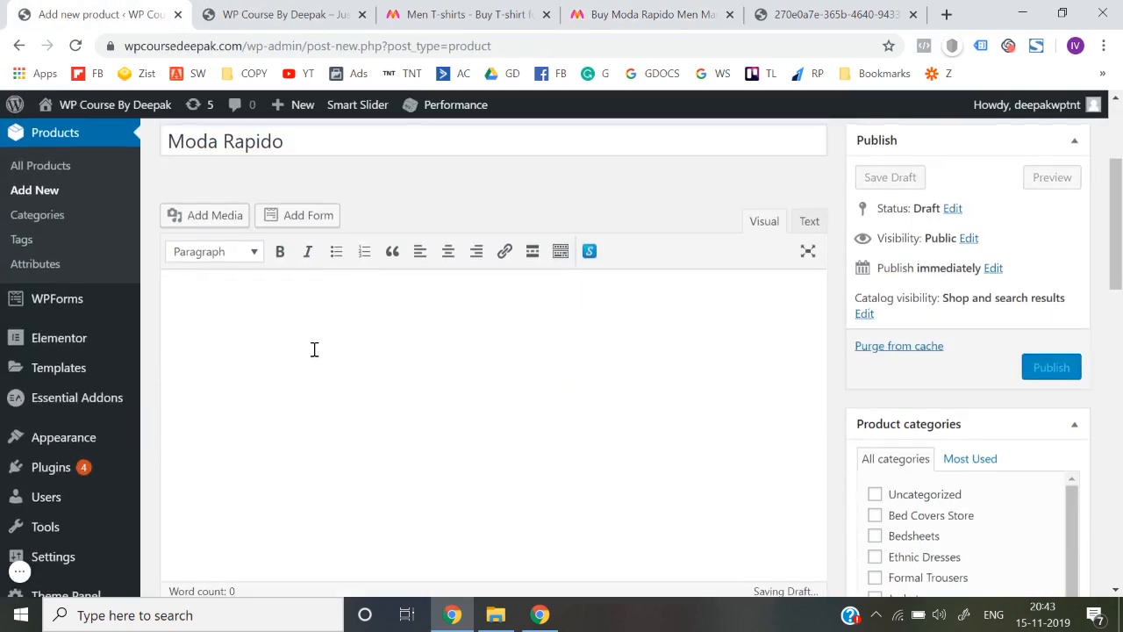
# - Begin adding product gallery images and bring up the file chooser for uploading them
pyautogui.scroll(1, 314, 349)
pyautogui.scroll(-2, 314, 350)
pyautogui.scroll(-6, 314, 349)
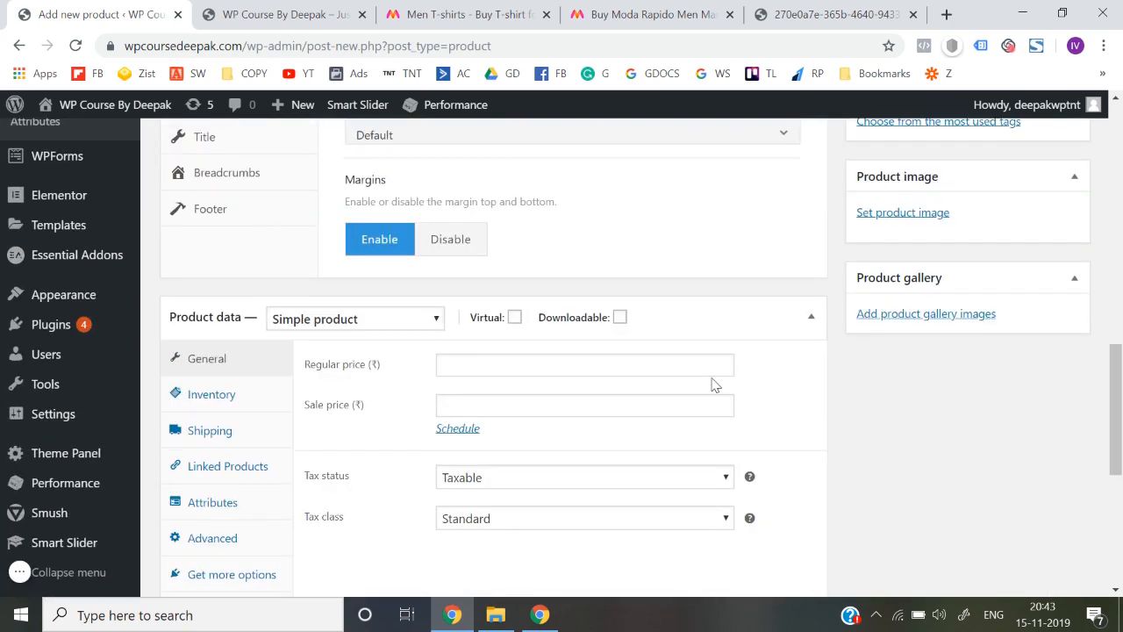
pyautogui.scroll(1, 712, 383)
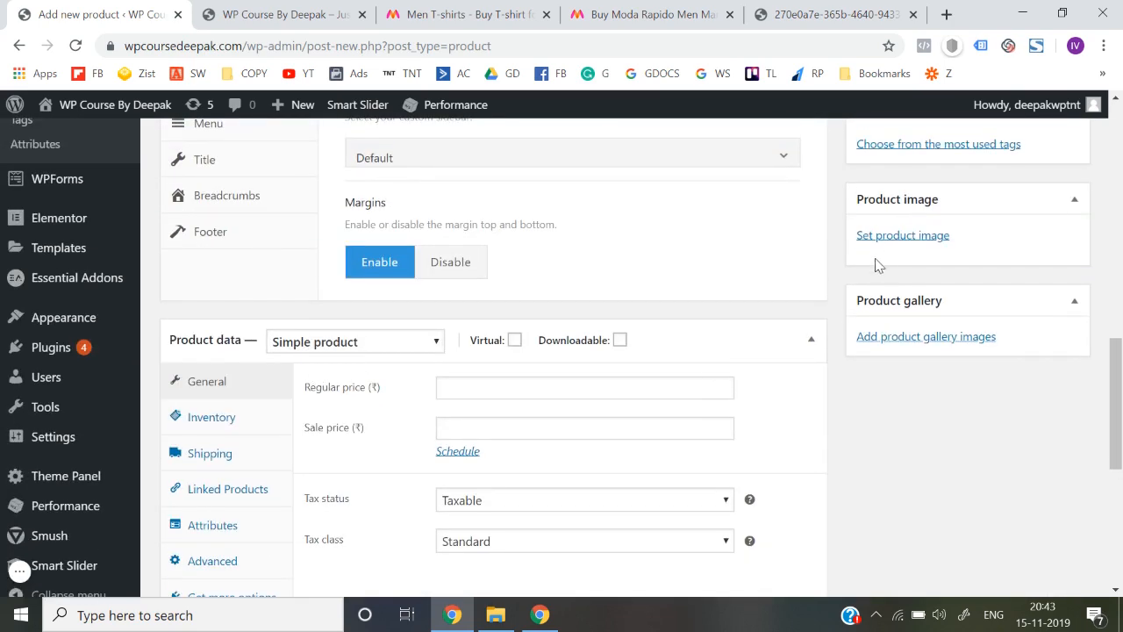
pyautogui.click(910, 342)
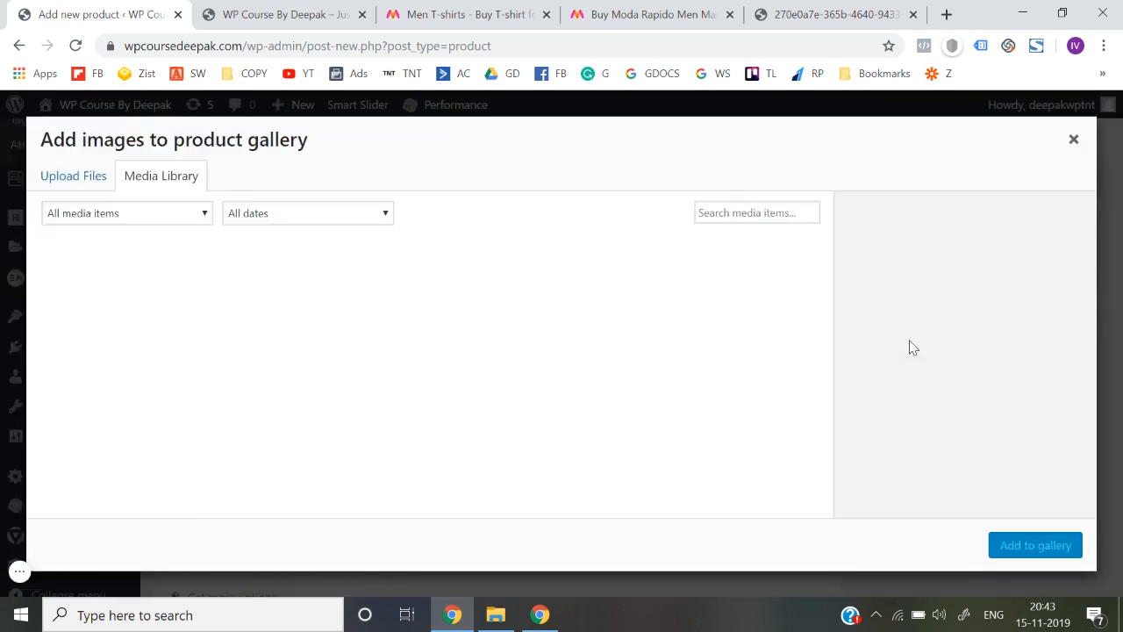
pyautogui.click(72, 172)
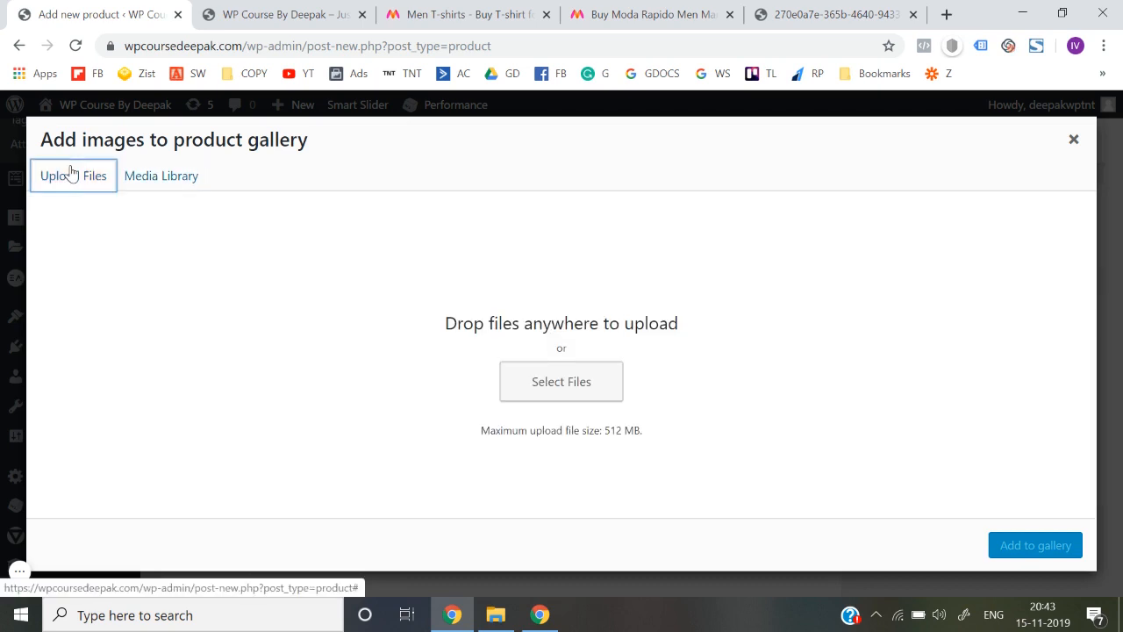
pyautogui.click(542, 395)
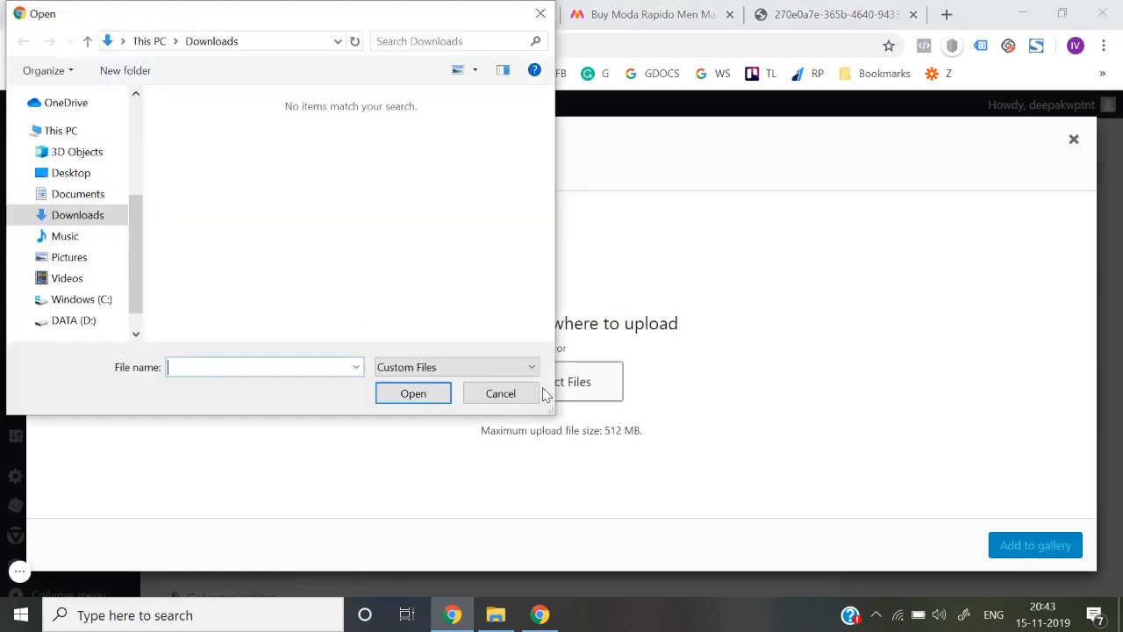
# - Upload images 1, 2, 3 and 4 from the Desktop's Images folder and add them to the product gallery
pyautogui.scroll(3, 52, 149)
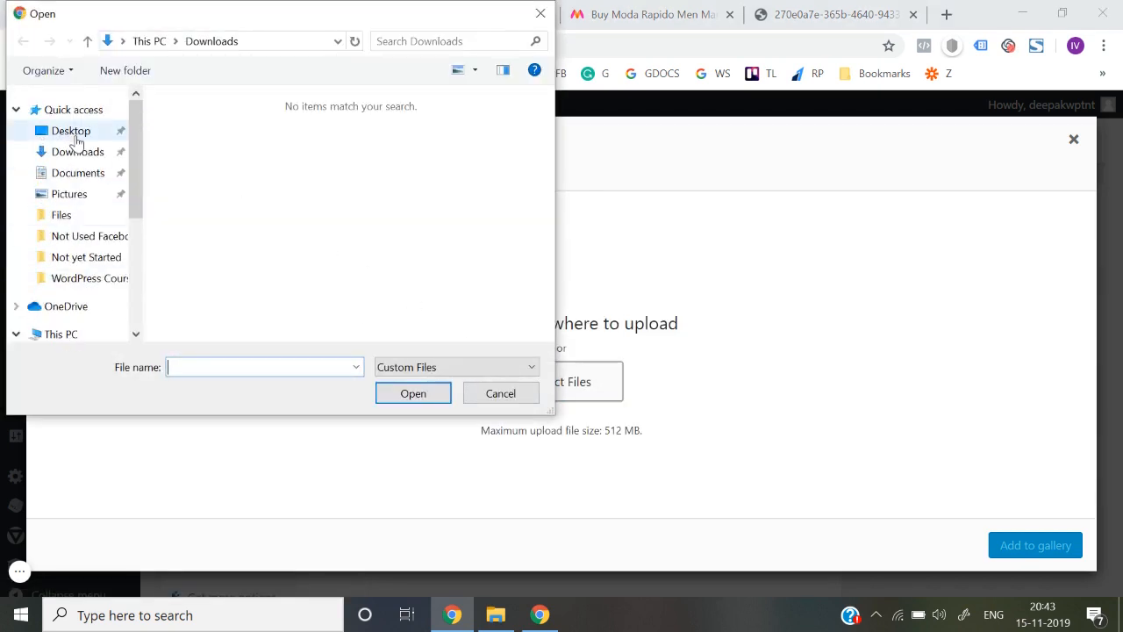
pyautogui.click(73, 133)
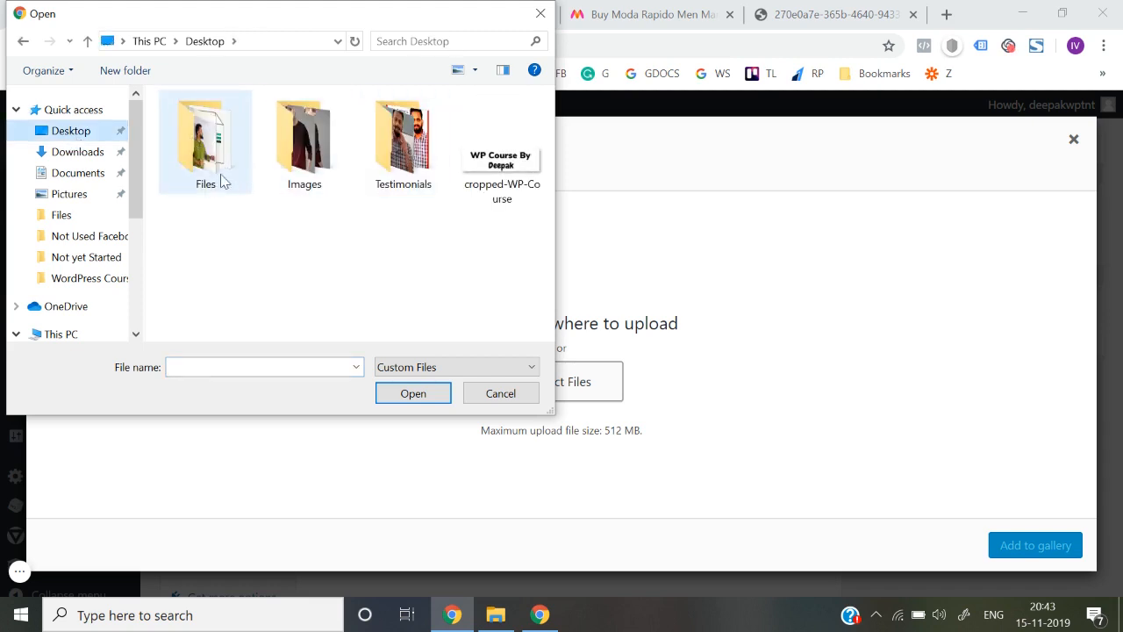
pyautogui.click(312, 169)
pyautogui.doubleClick(313, 168)
pyautogui.hotkey('ctrl', 'a')
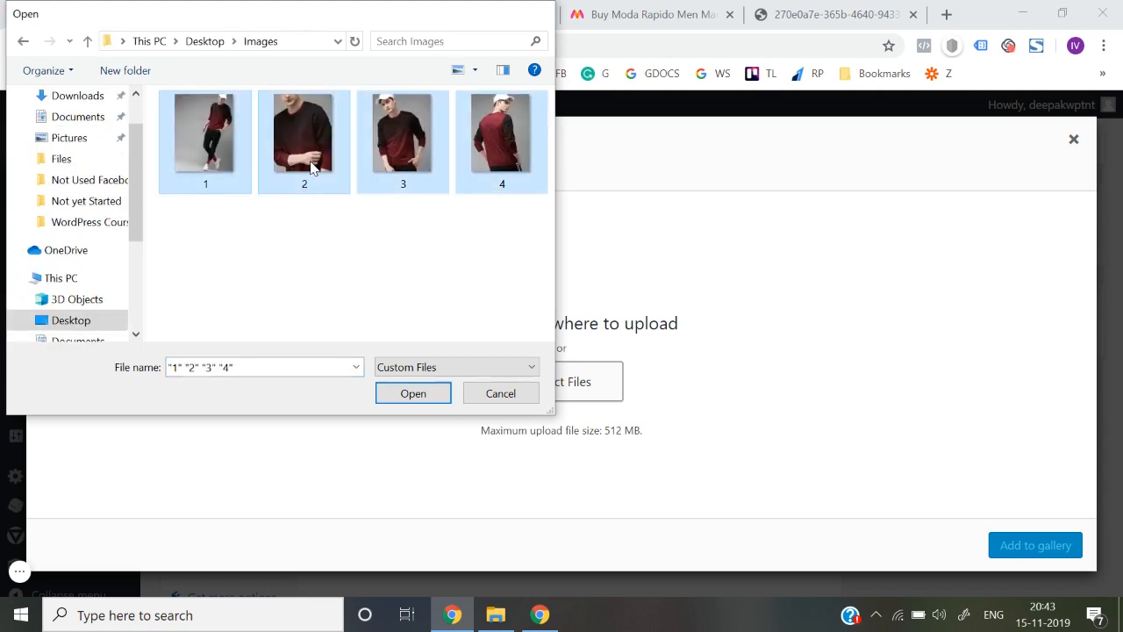
pyautogui.press('Return')
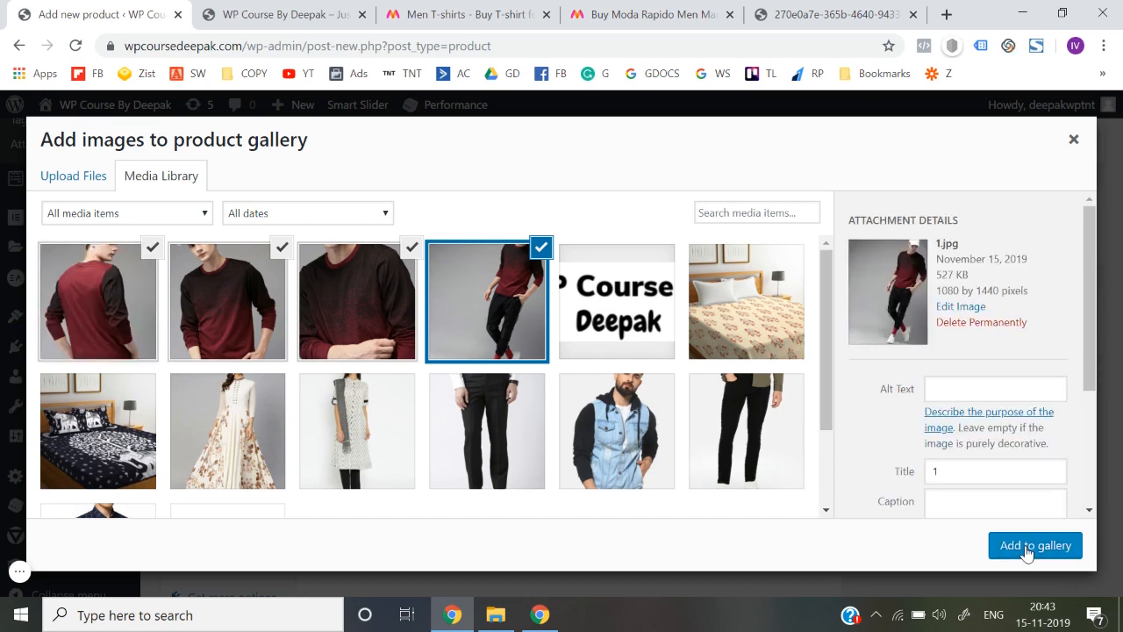
pyautogui.click(1028, 547)
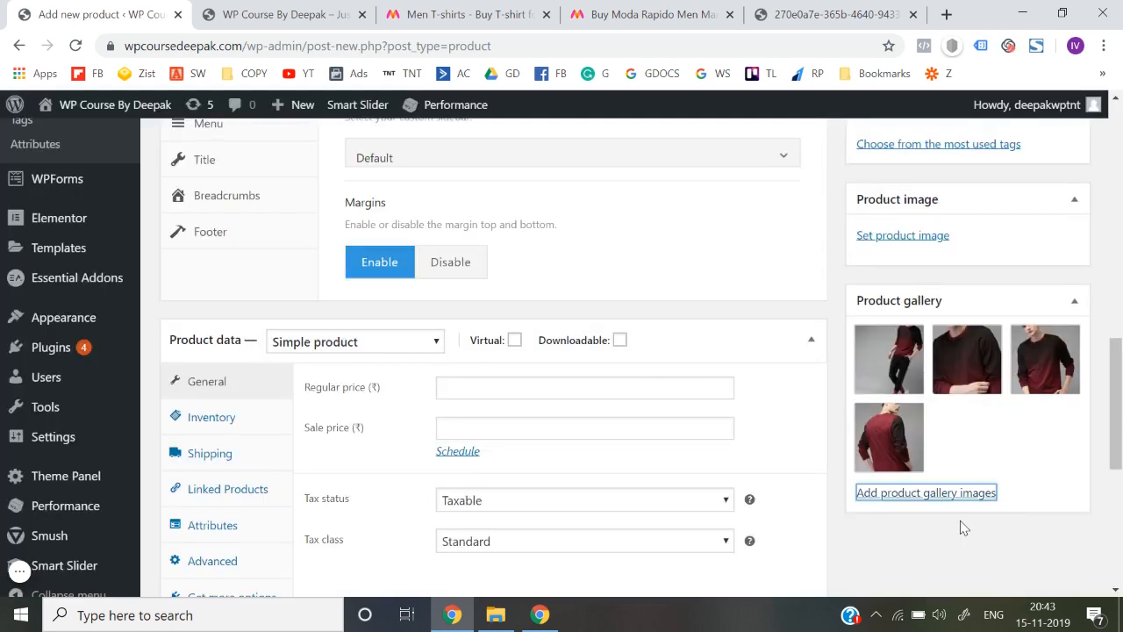
# - Set the close-up front photo of the T-shirt from the media library as the product image
pyautogui.scroll(1, 962, 526)
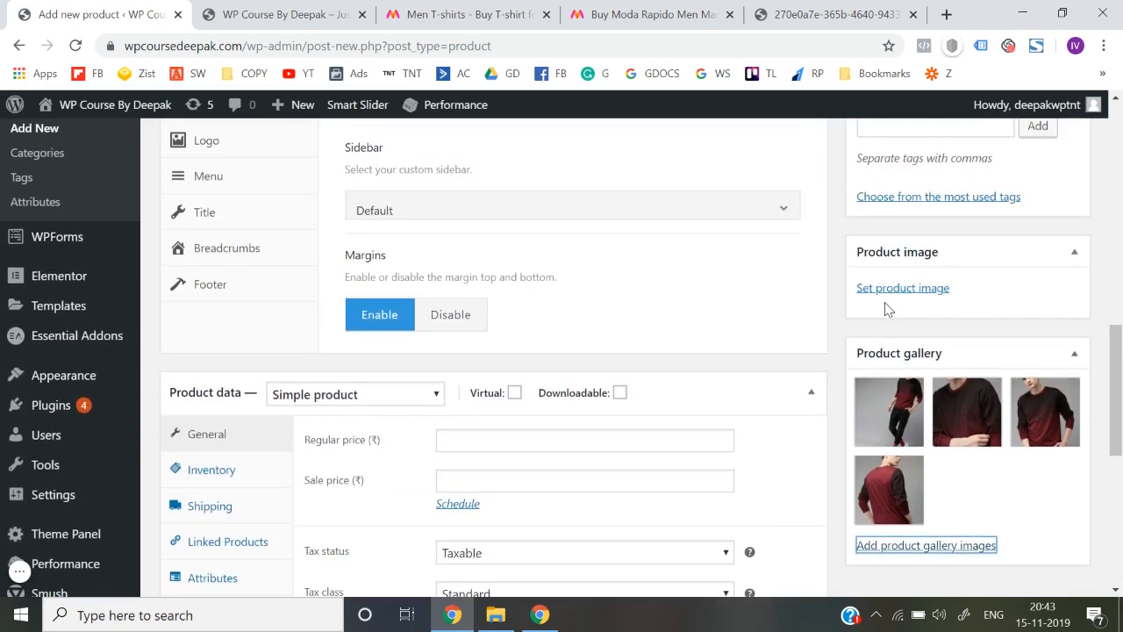
pyautogui.click(884, 292)
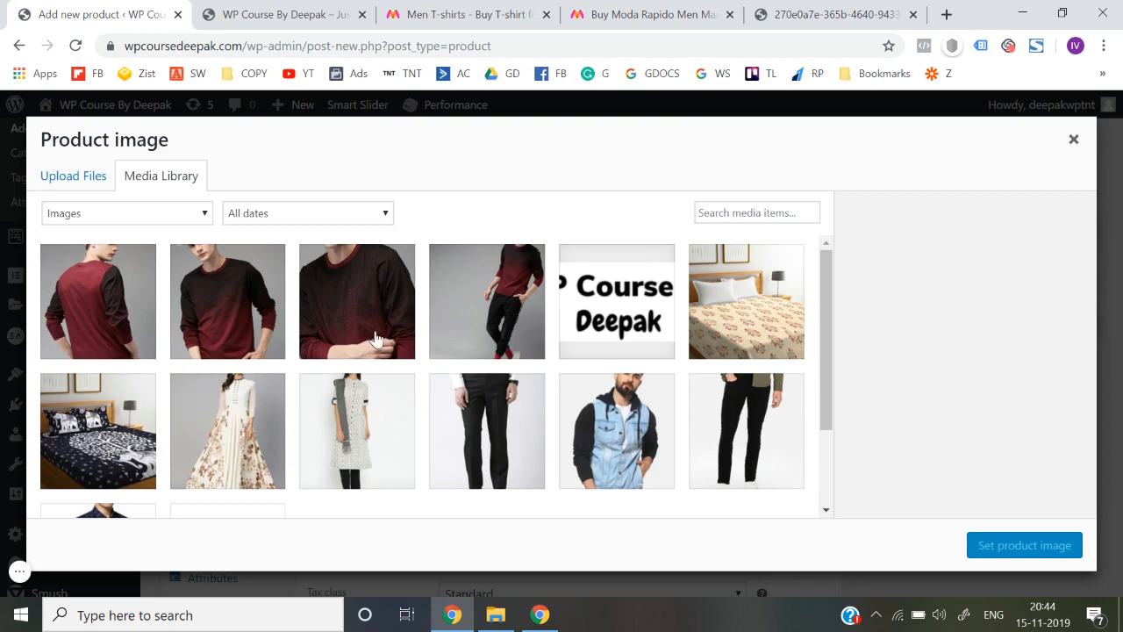
pyautogui.click(136, 276)
pyautogui.click(371, 308)
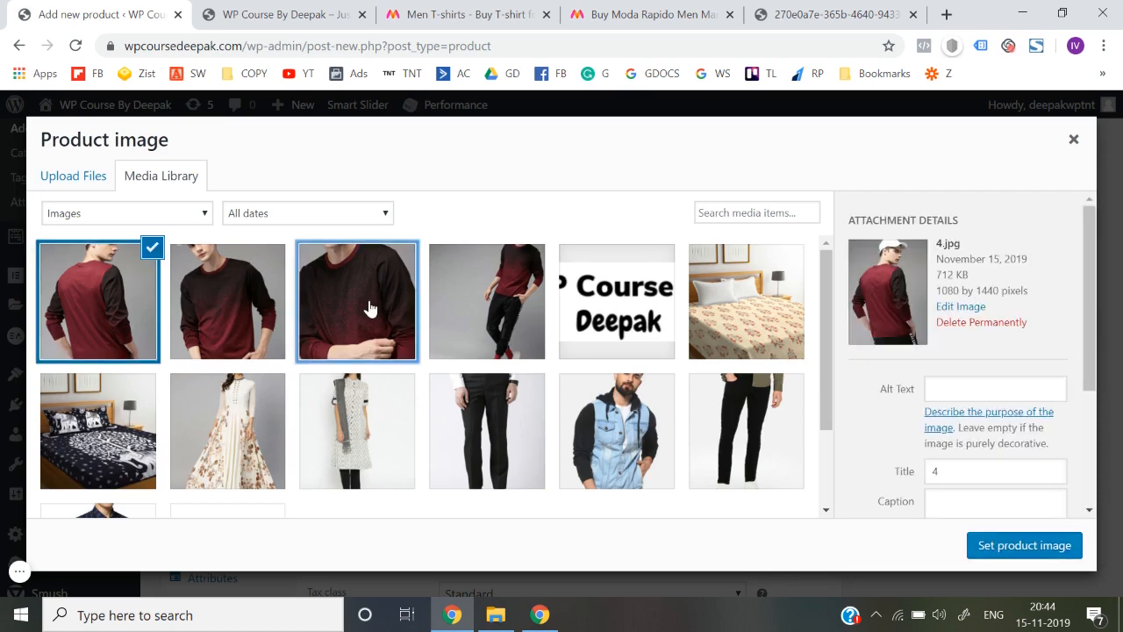
pyautogui.click(1011, 546)
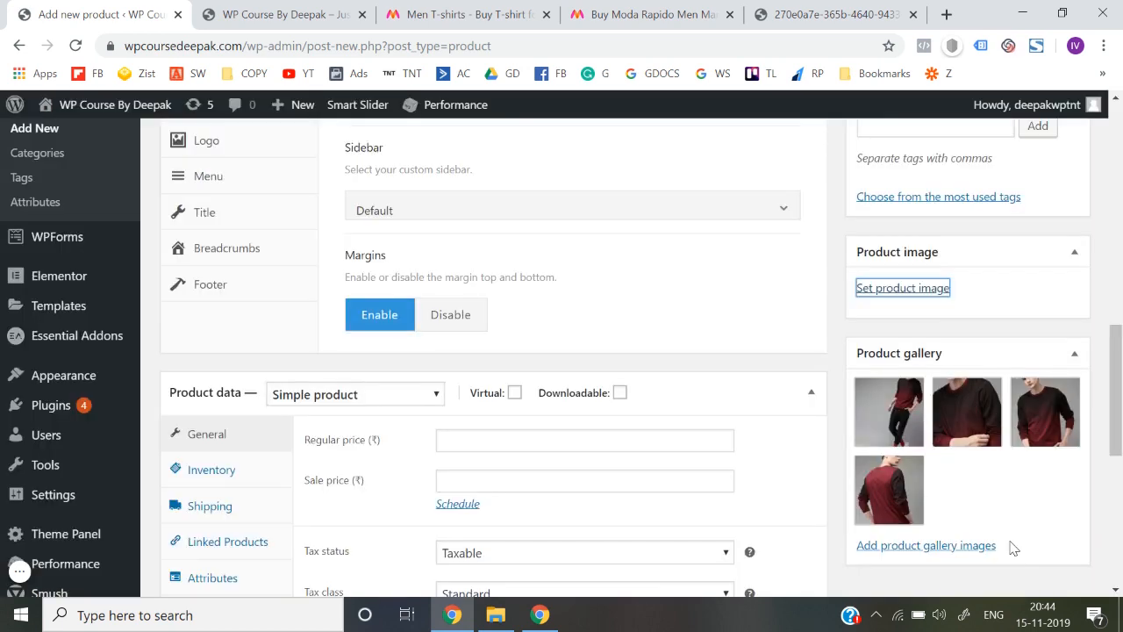
pyautogui.scroll(-4, 977, 504)
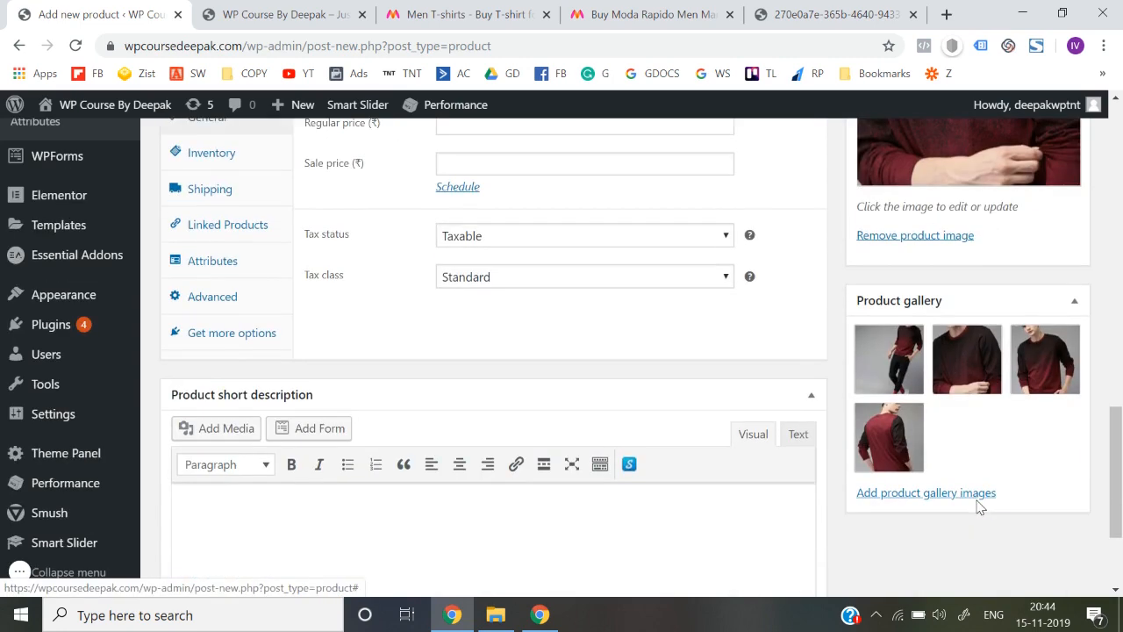
# - Review the product data settings and check the T-shirt's size options on the Myntra page
pyautogui.scroll(4, 609, 379)
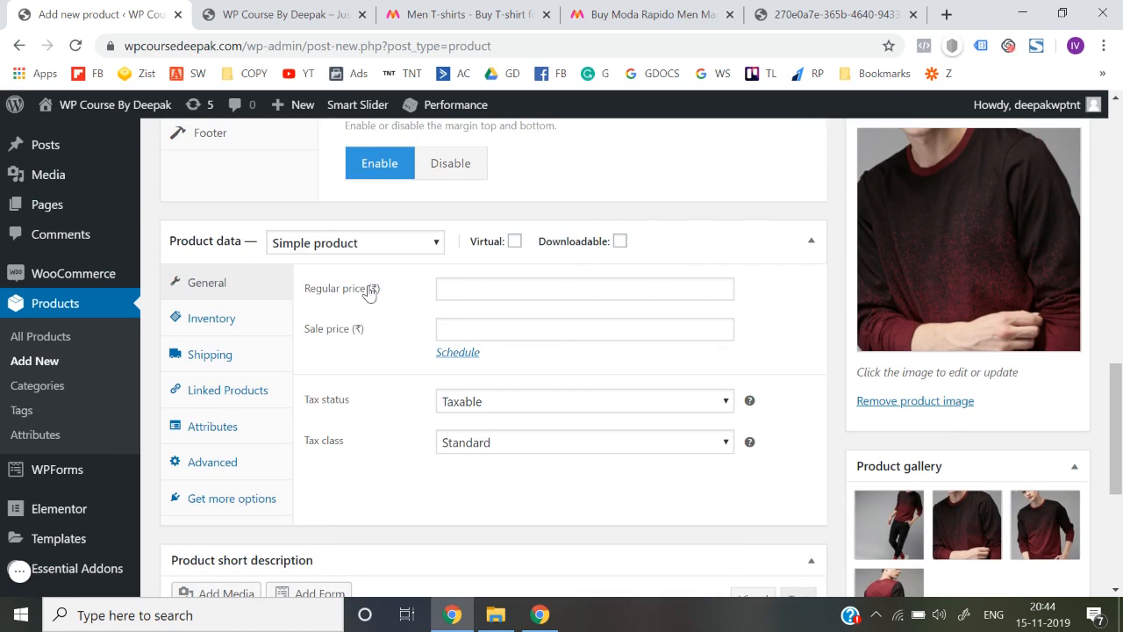
pyautogui.scroll(1, 860, 253)
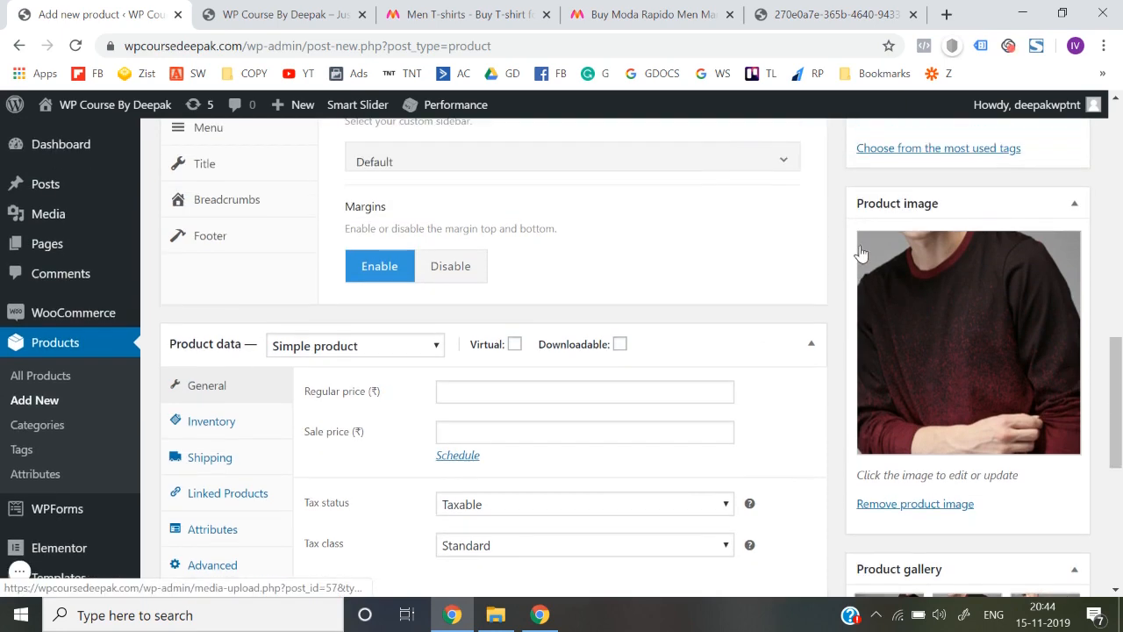
pyautogui.scroll(-1, 828, 316)
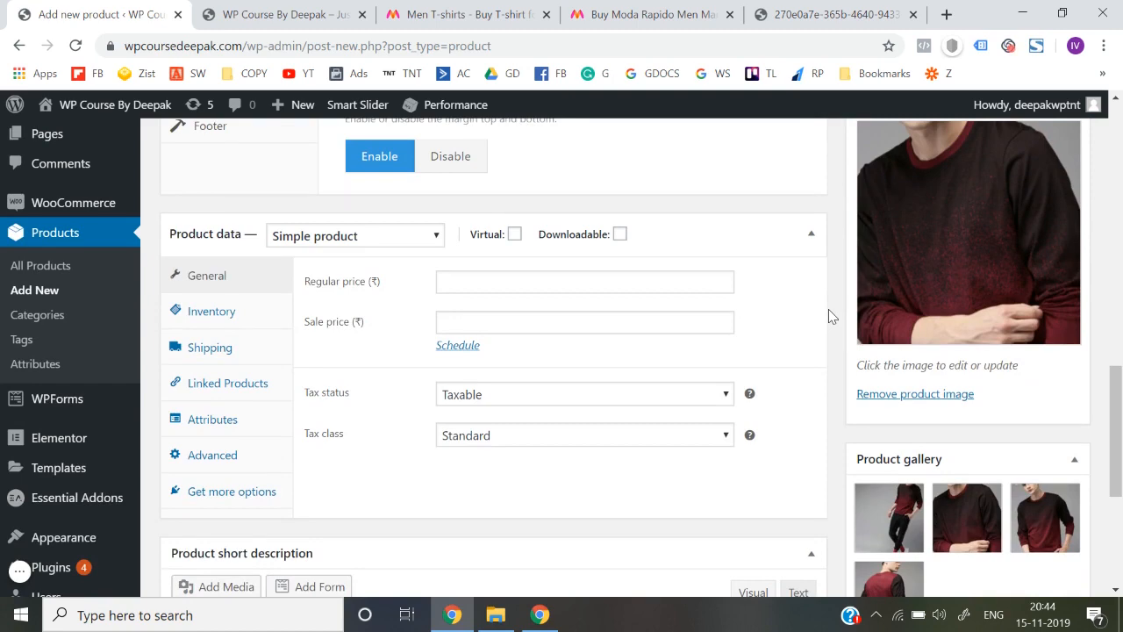
pyautogui.scroll(1, 828, 309)
pyautogui.scroll(-1, 828, 309)
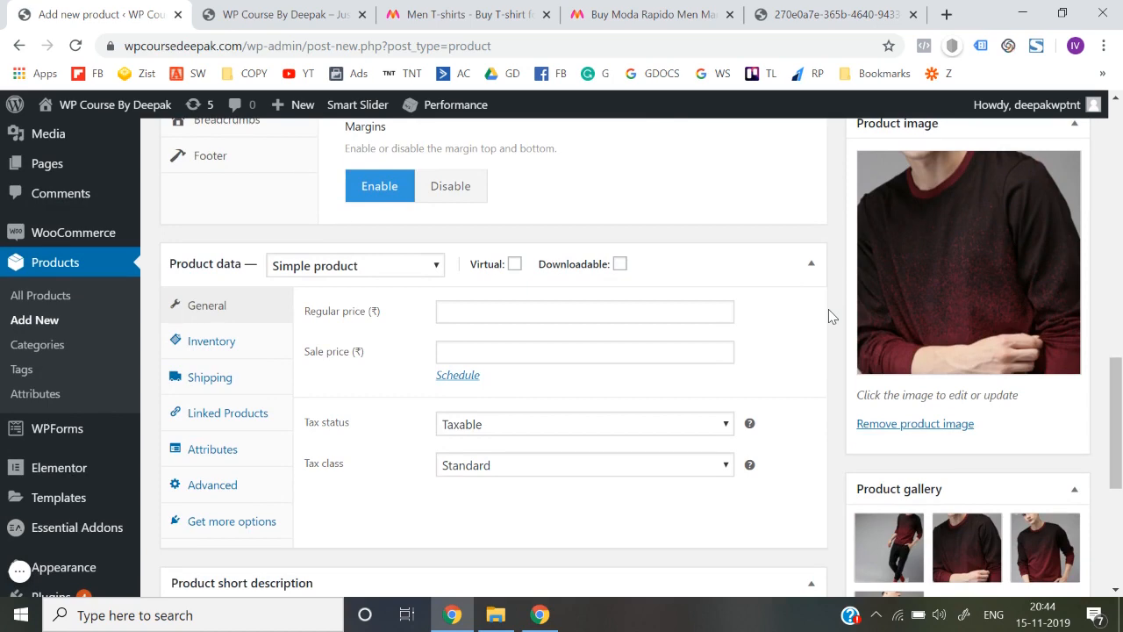
pyautogui.click(481, 12)
pyautogui.click(614, 12)
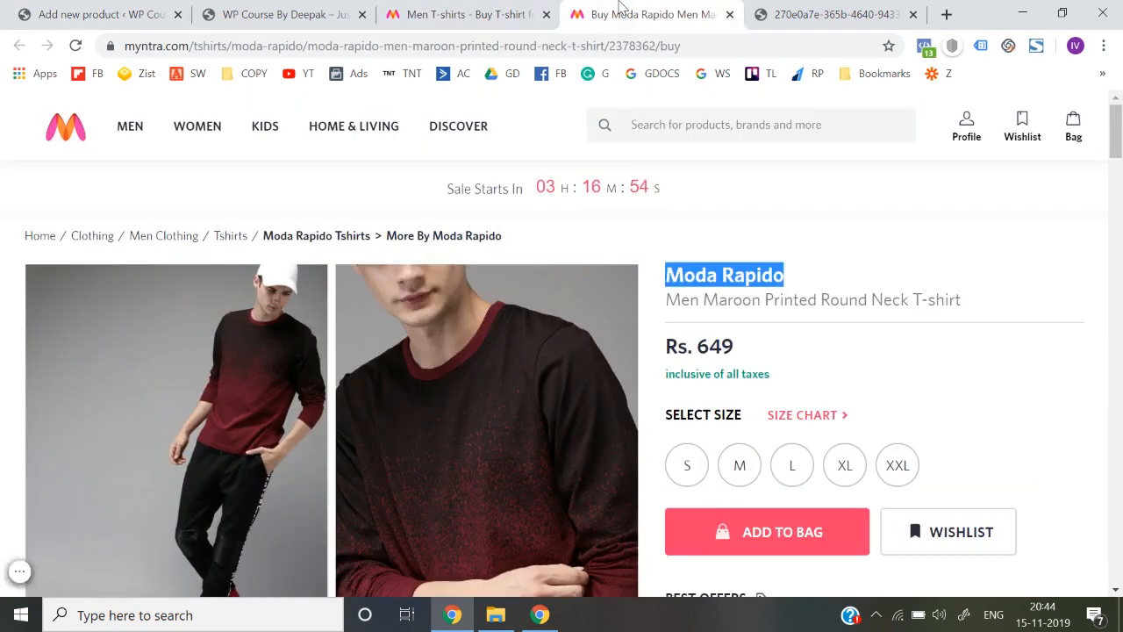
pyautogui.scroll(-1, 772, 404)
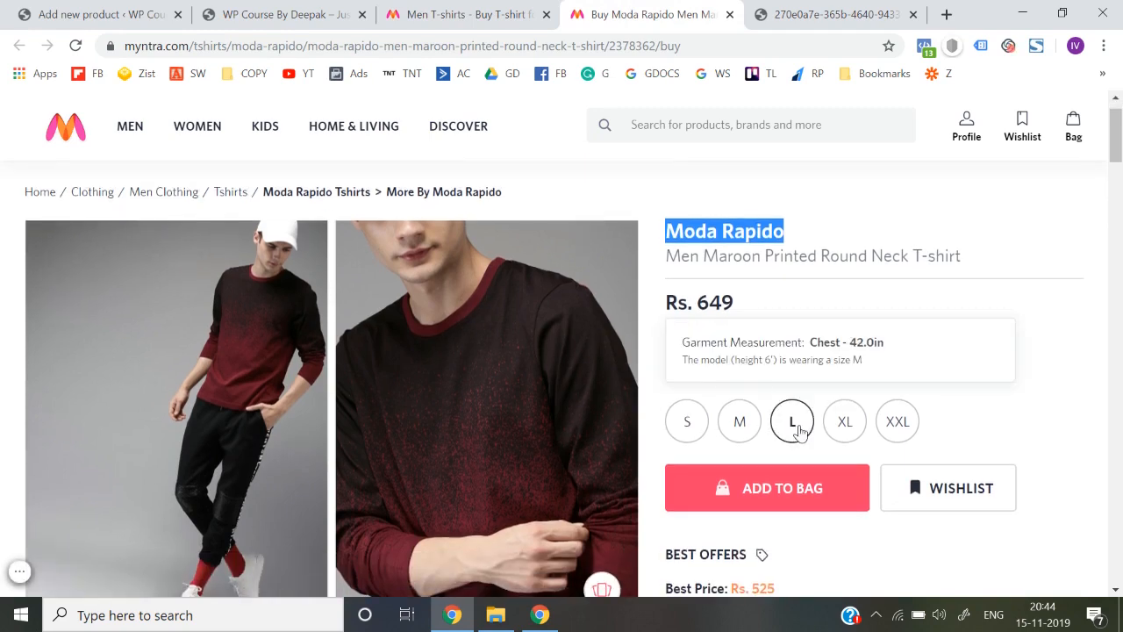
pyautogui.click(172, 9)
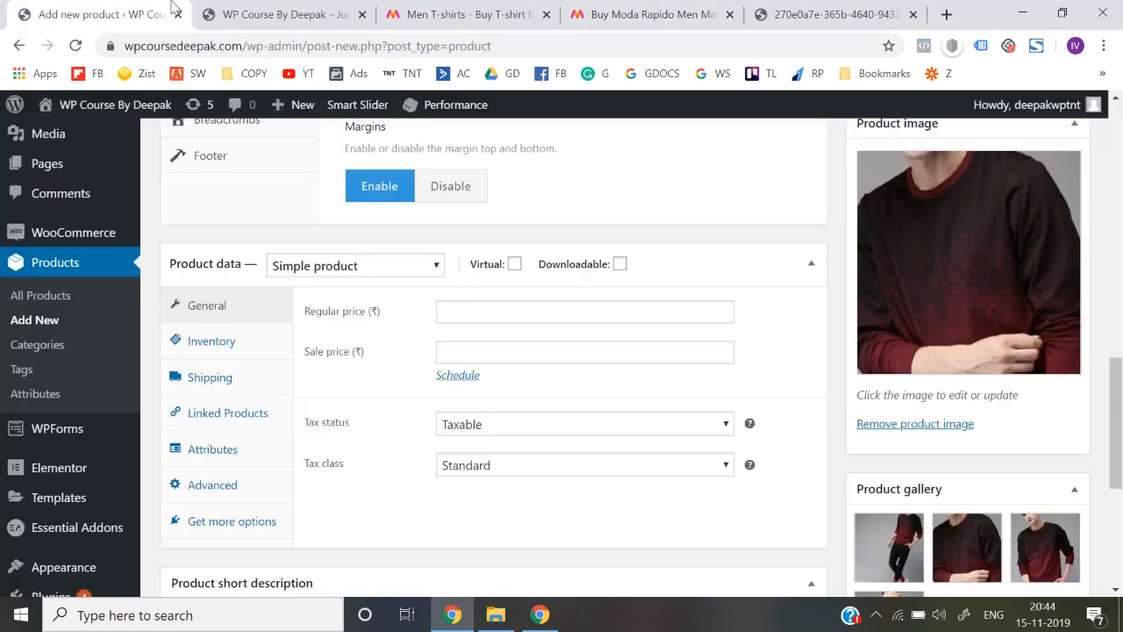
# - Set the product type to Variable product and choose Taxable as its tax status
pyautogui.click(340, 274)
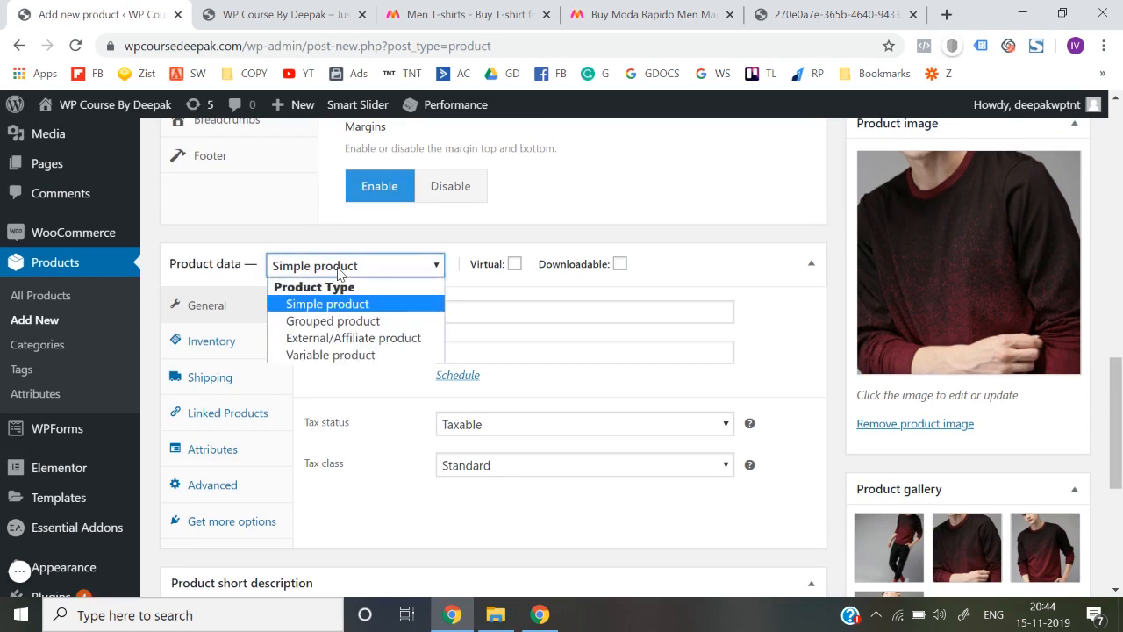
pyautogui.click(367, 355)
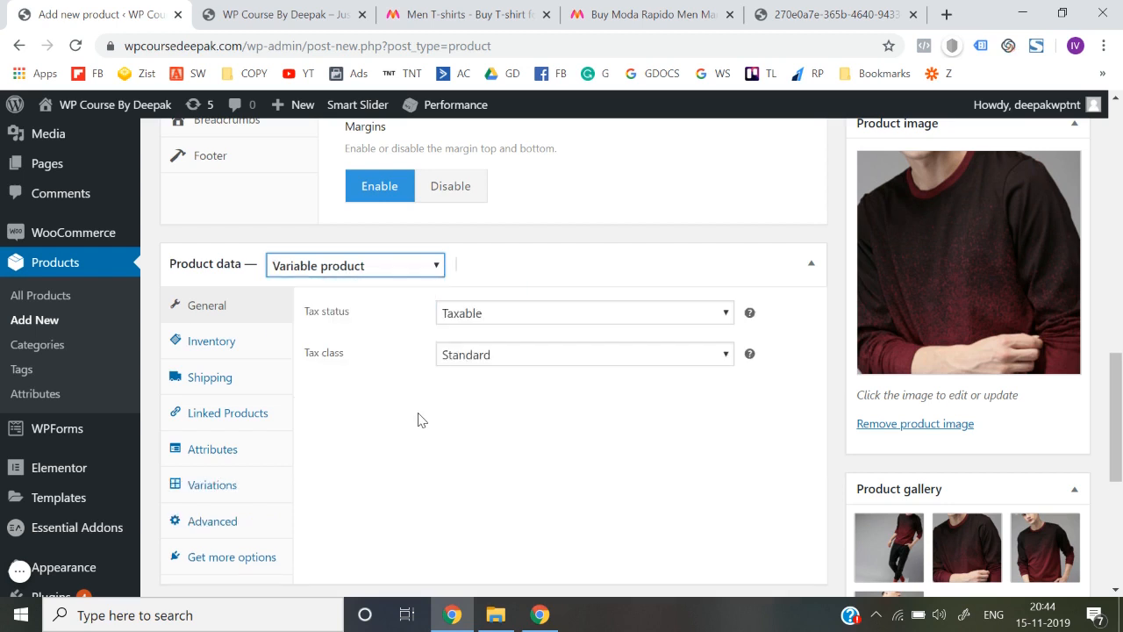
pyautogui.click(211, 336)
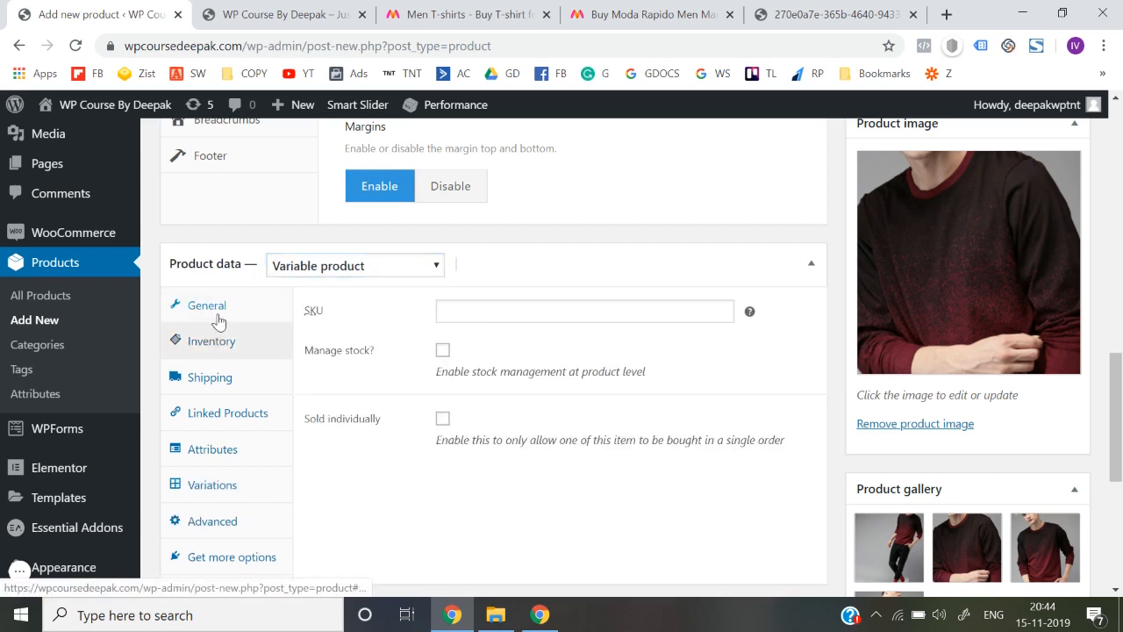
pyautogui.click(218, 319)
pyautogui.click(488, 318)
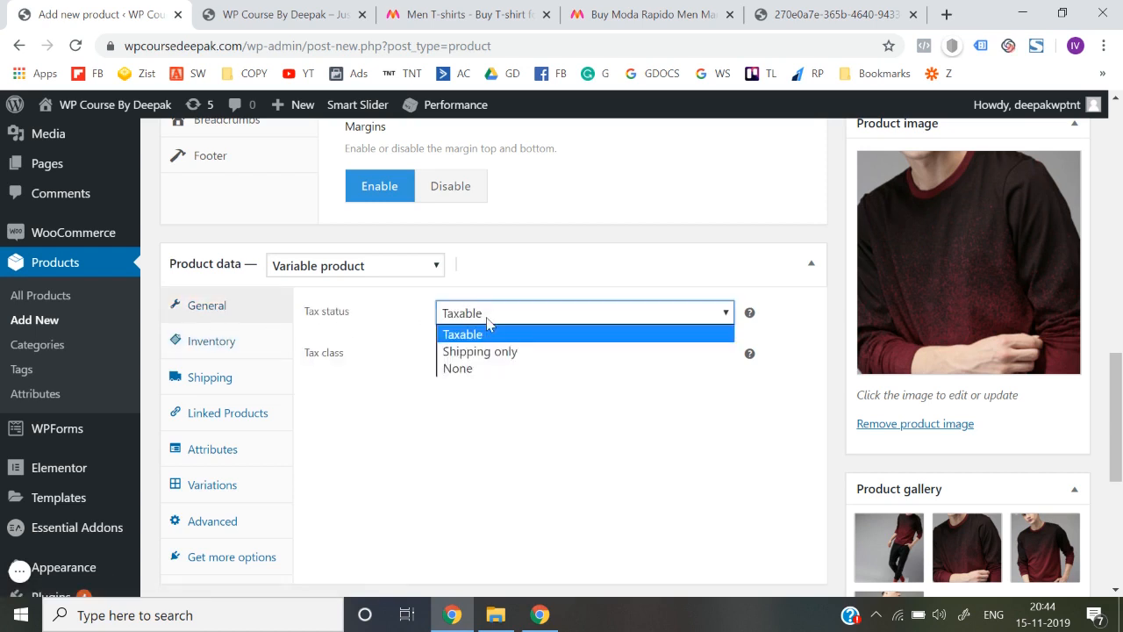
pyautogui.click(480, 336)
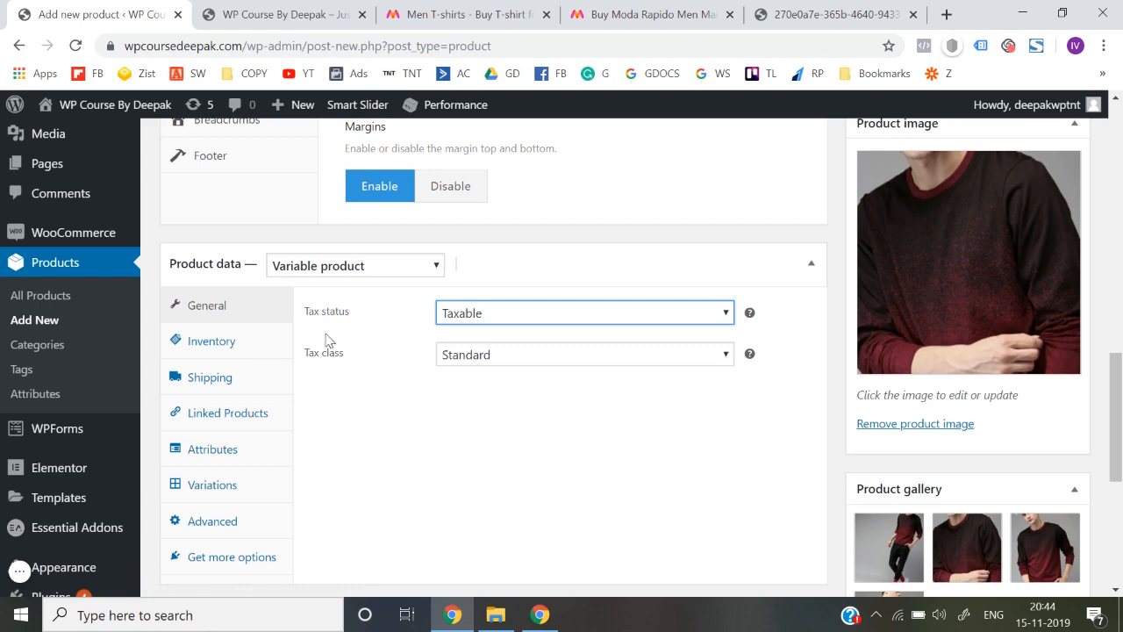
# - Enter WPC01 as the product's SKU in the inventory settings
pyautogui.click(221, 334)
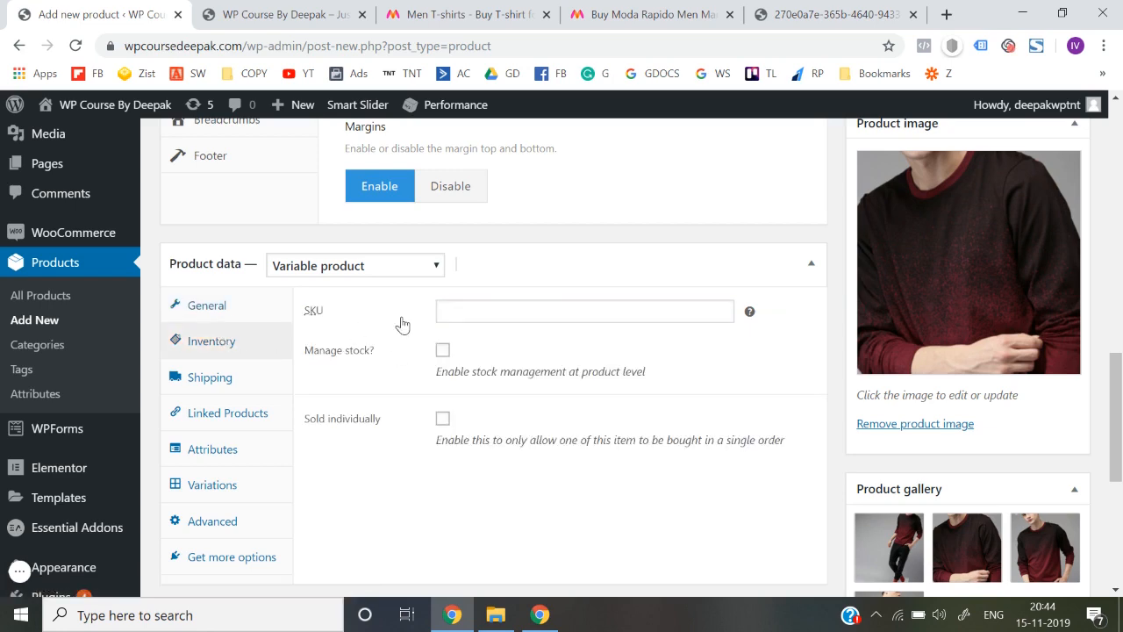
pyautogui.scroll(-1, 381, 468)
pyautogui.scroll(5, 380, 468)
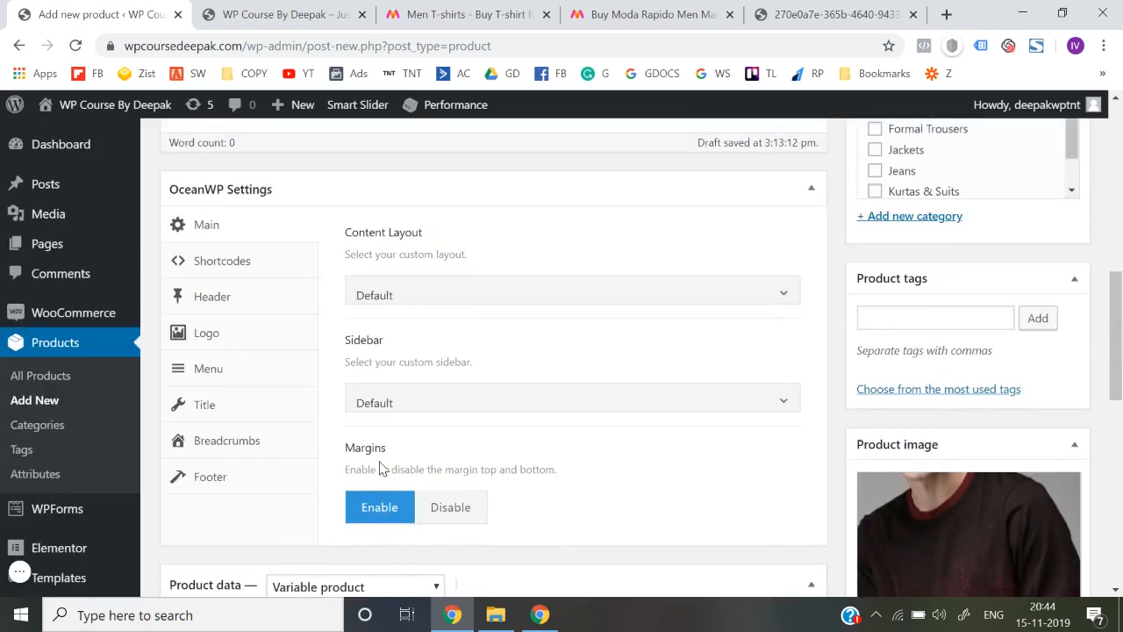
pyautogui.scroll(-4, 380, 469)
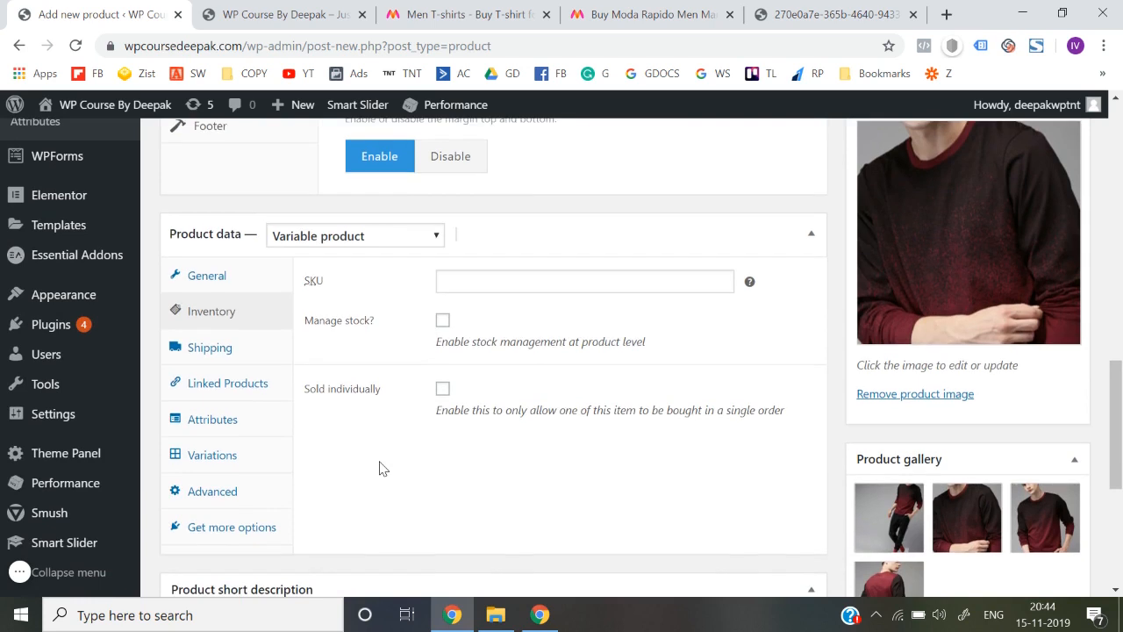
pyautogui.click(465, 279)
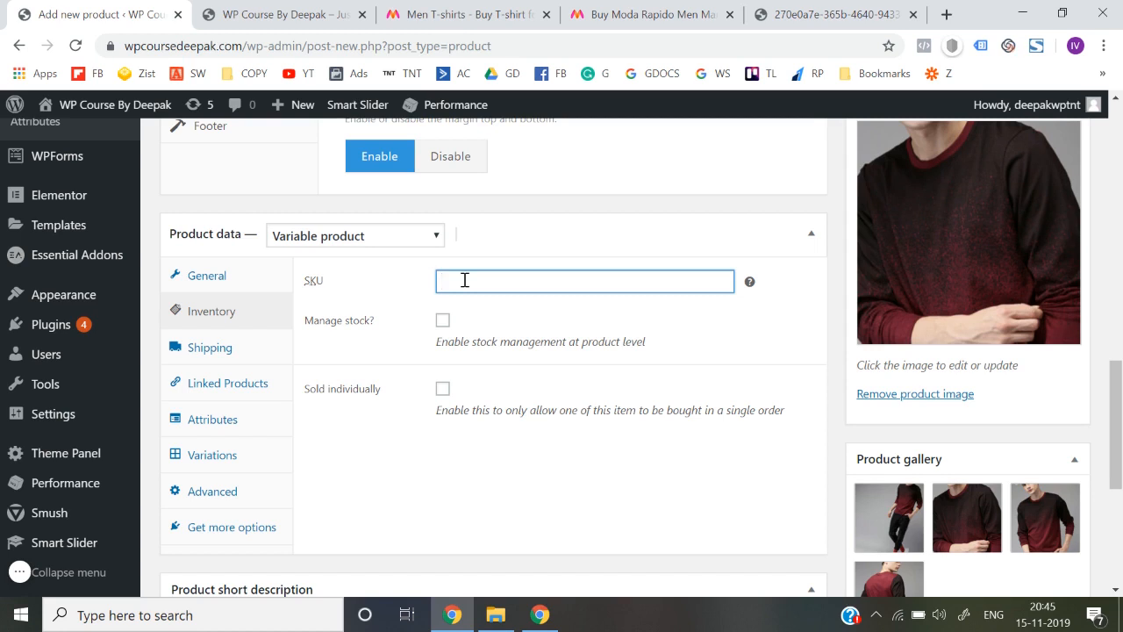
pyautogui.write('WPC01')
# - Enable stock management for the product and set the stock quantity to 20
pyautogui.click(443, 320)
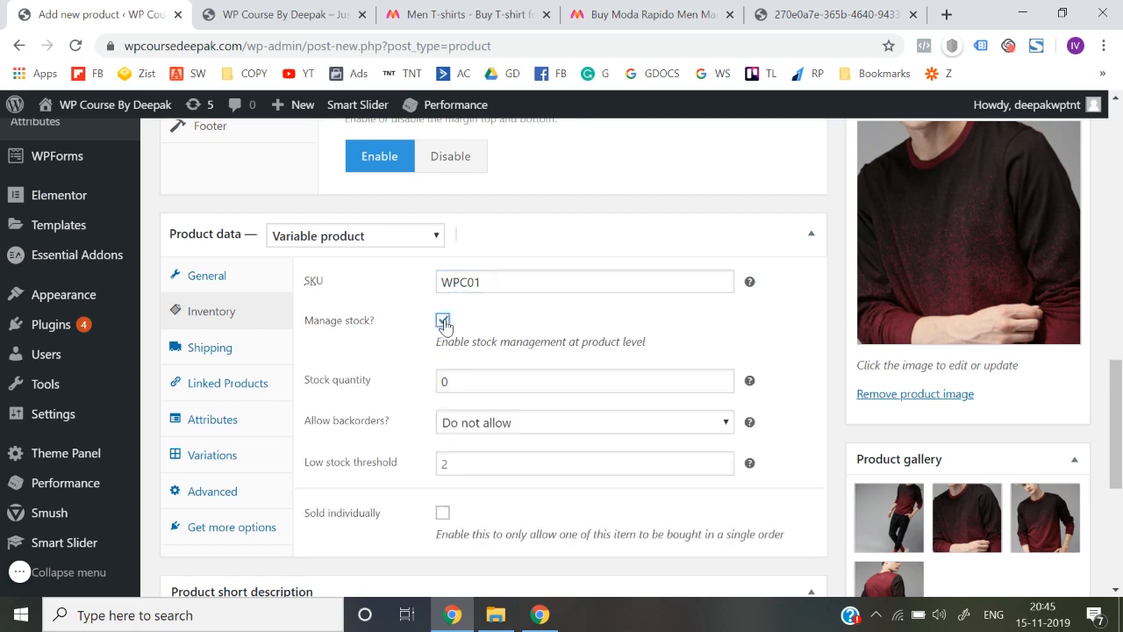
pyautogui.doubleClick(460, 375)
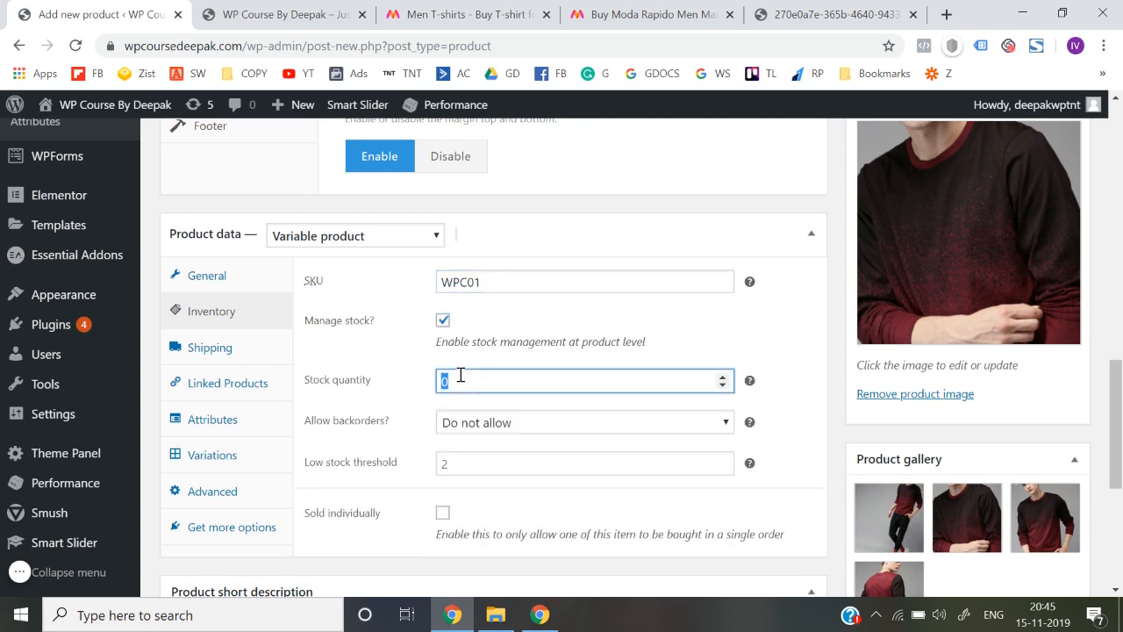
pyautogui.press('BackSpace')
pyautogui.write('20')
pyautogui.click(835, 334)
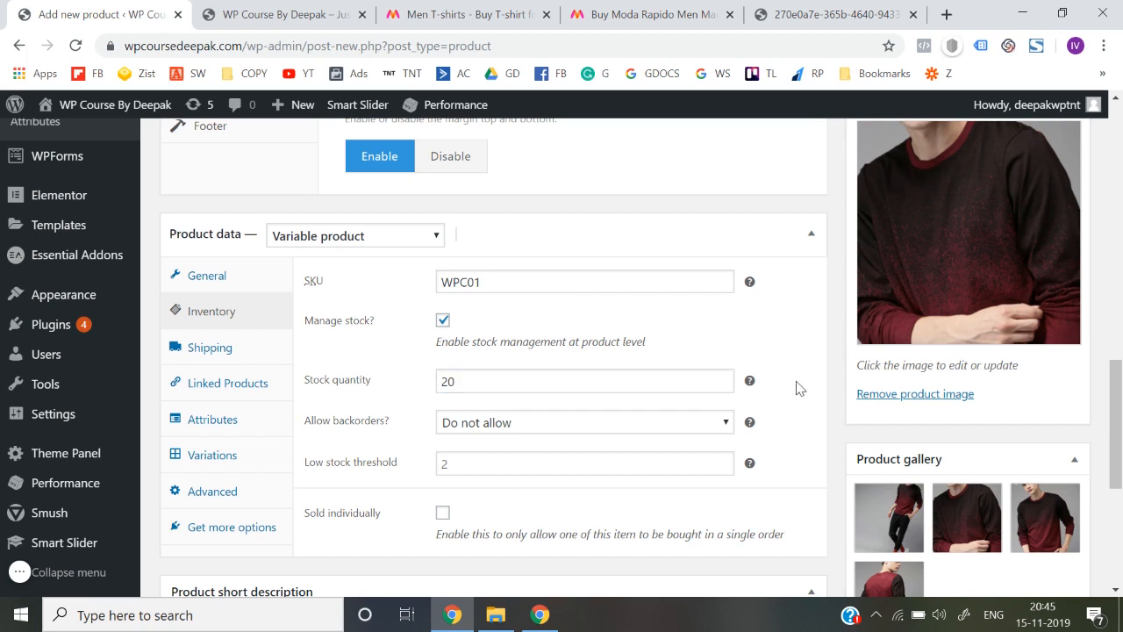
pyautogui.scroll(-1, 798, 388)
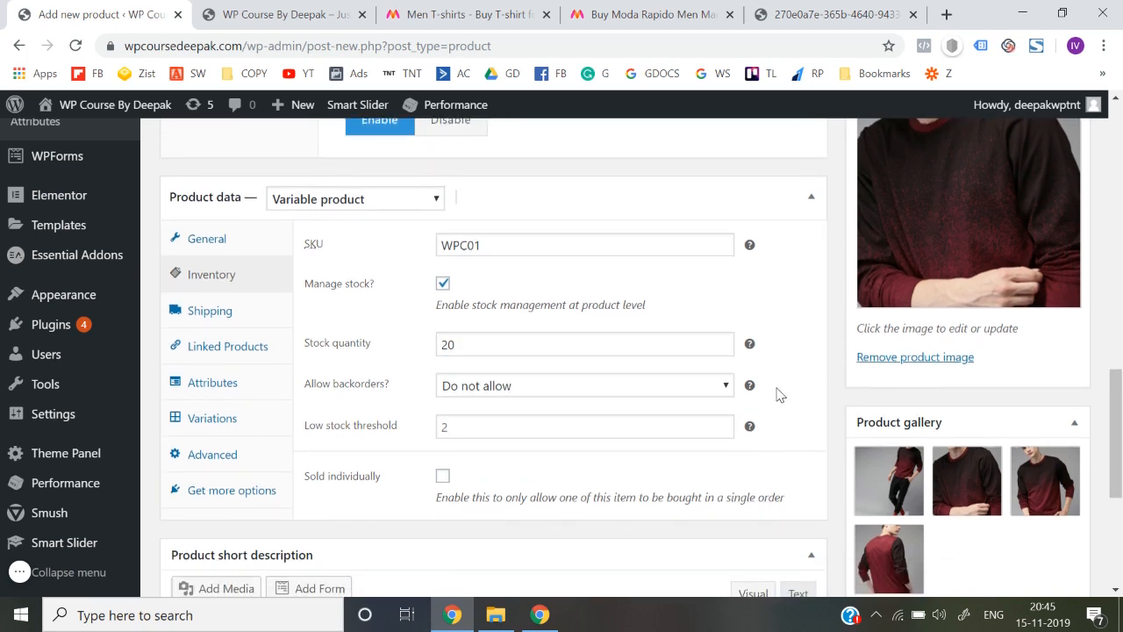
pyautogui.click(565, 417)
pyautogui.click(567, 462)
pyautogui.click(518, 429)
pyautogui.write('-8')
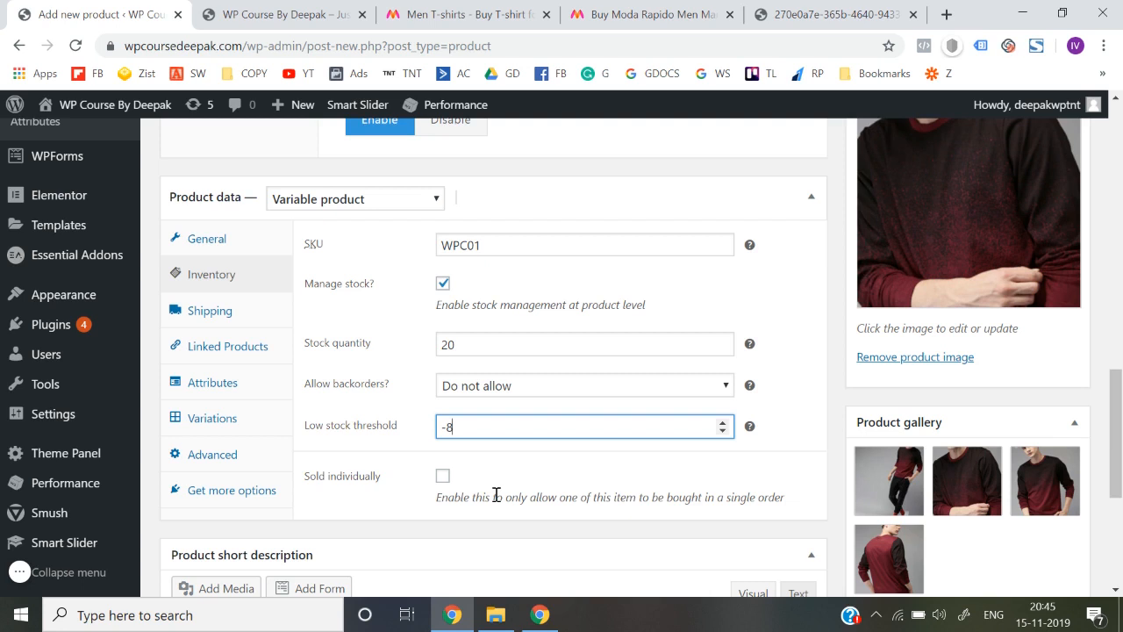
pyautogui.click(443, 476)
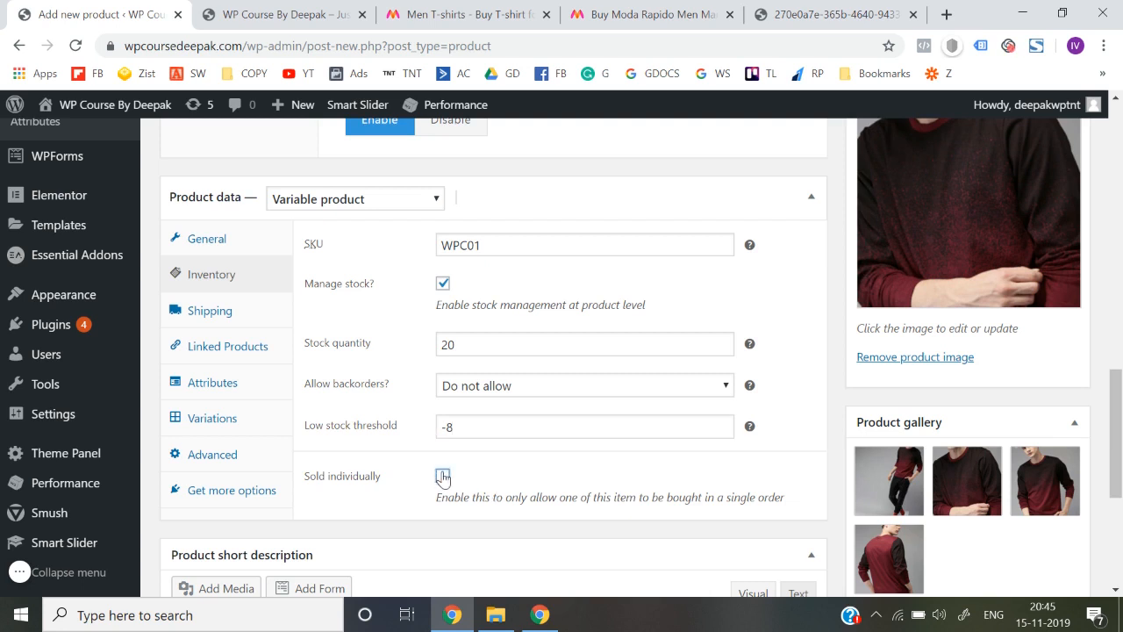
pyautogui.click(443, 476)
pyautogui.click(481, 424)
pyautogui.press('BackSpace')
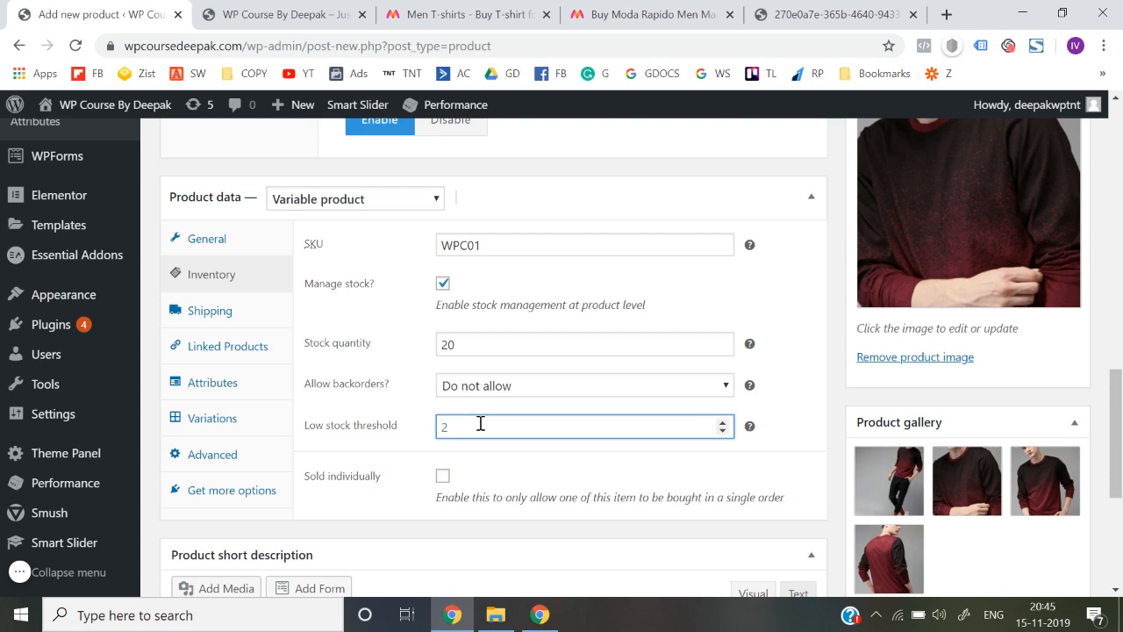
pyautogui.click(539, 473)
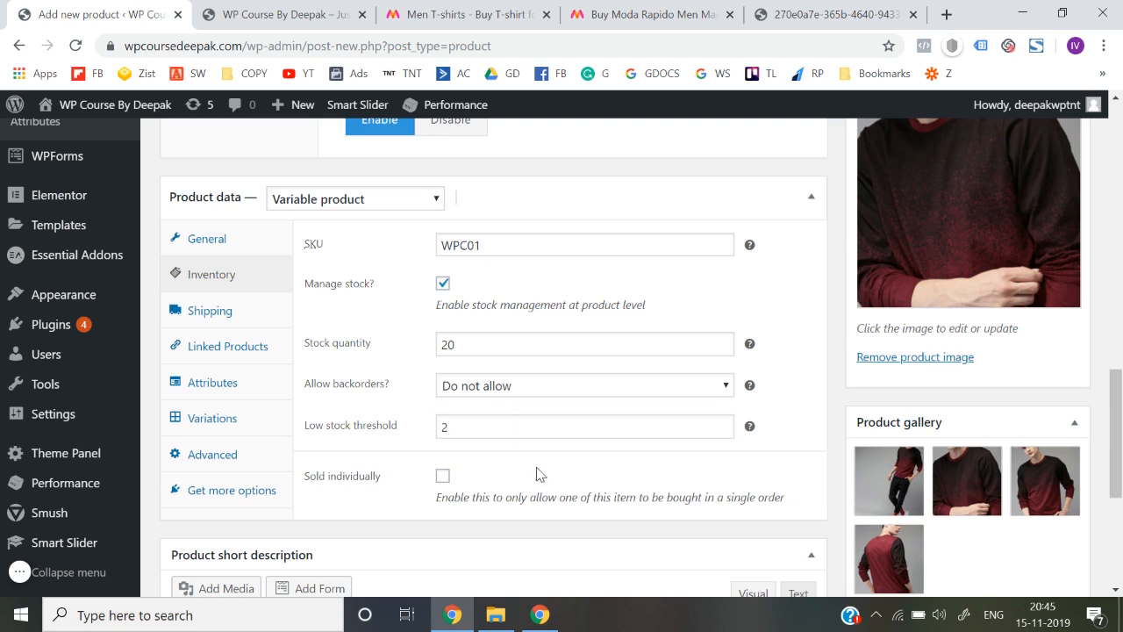
# - Review the product's shipping, linked products, general tax and inventory settings
pyautogui.click(231, 314)
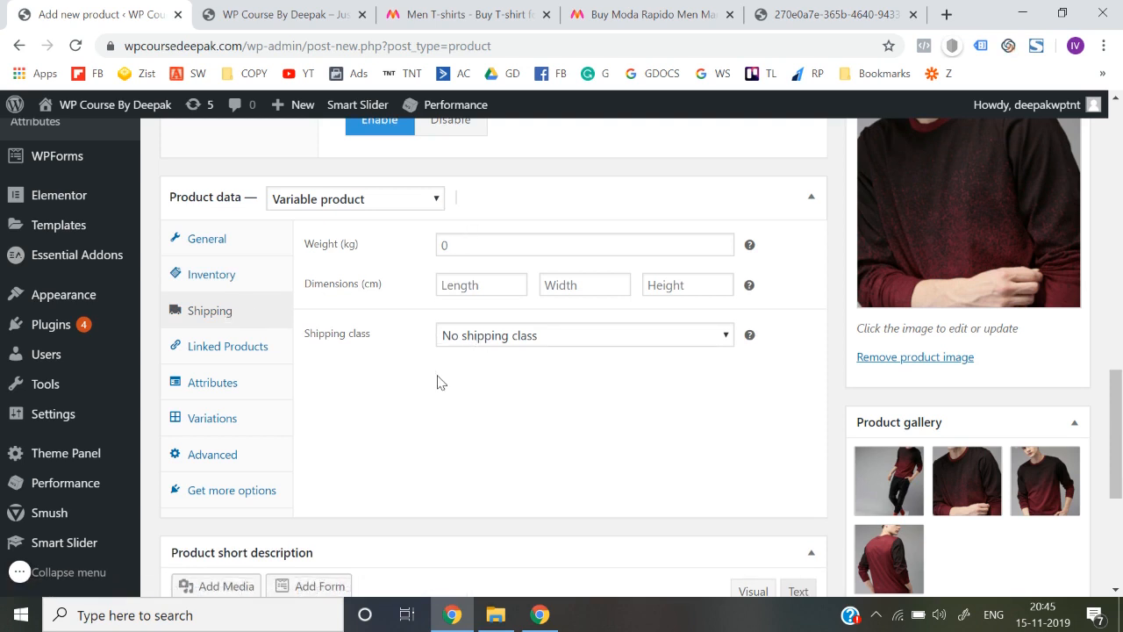
pyautogui.click(253, 344)
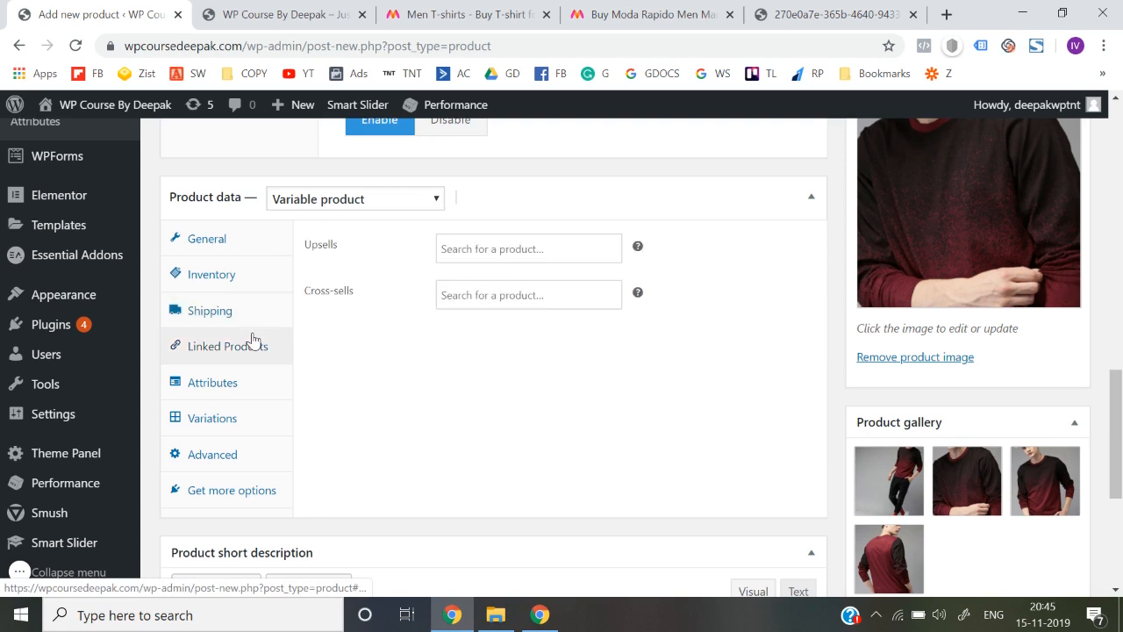
pyautogui.click(247, 252)
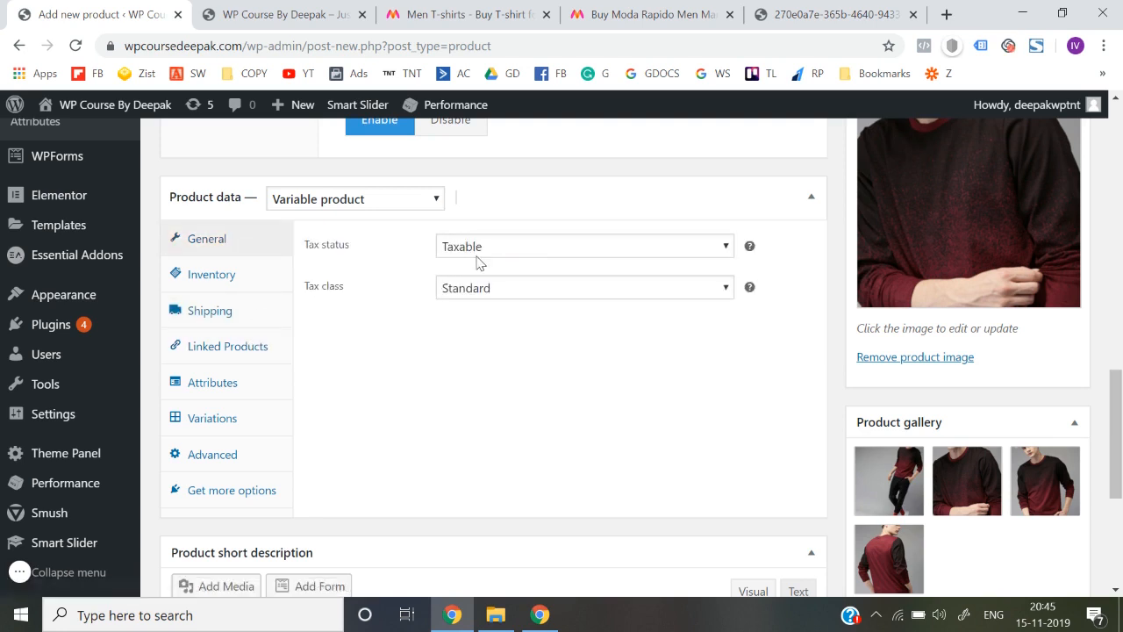
pyautogui.click(230, 281)
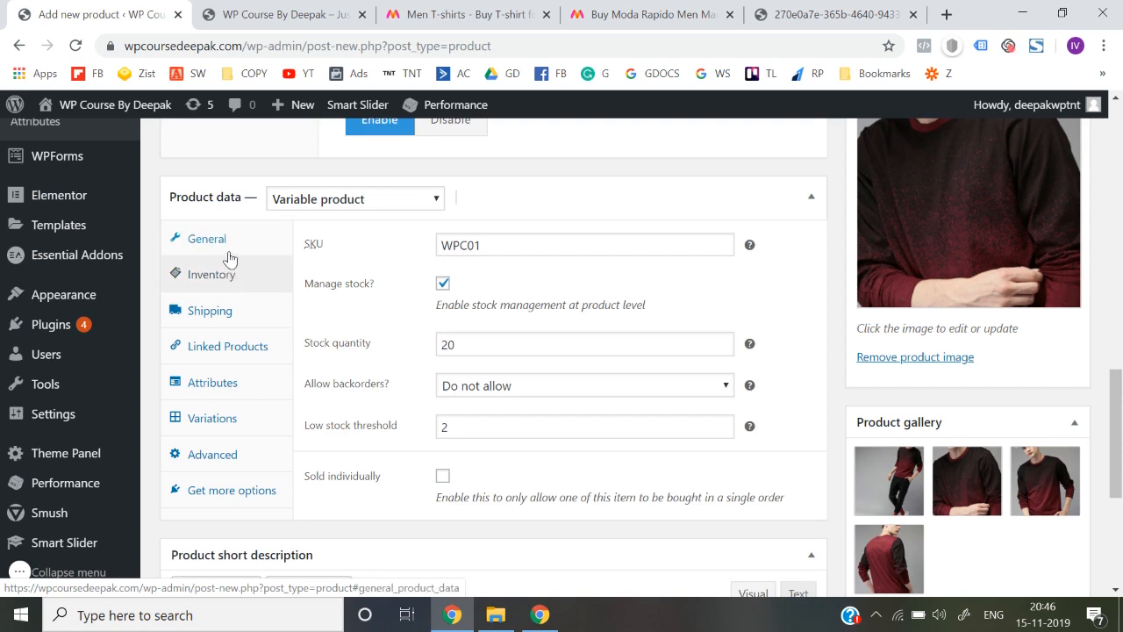
pyautogui.click(235, 253)
pyautogui.click(256, 279)
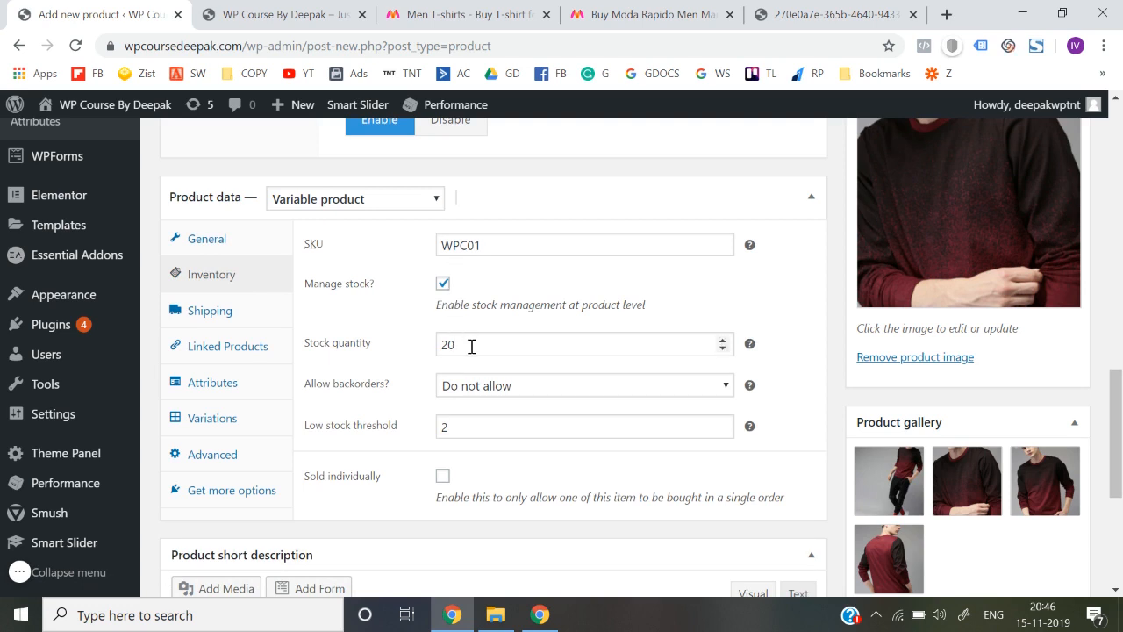
pyautogui.click(210, 314)
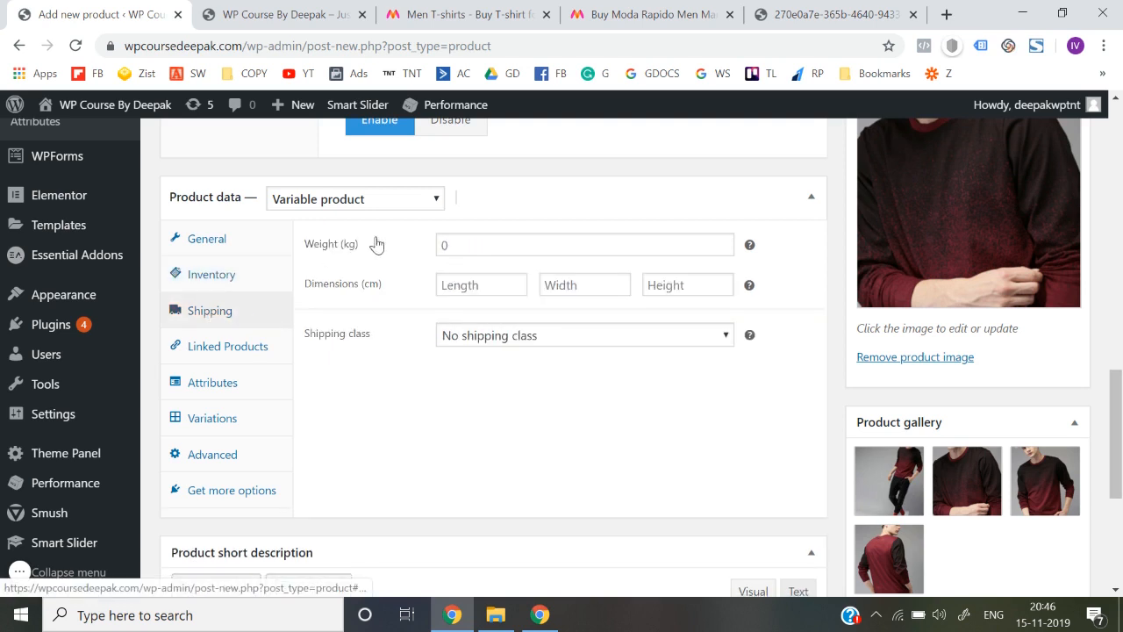
# - Examine the upsell and cross-sell product searches in the linked products settings
pyautogui.click(234, 349)
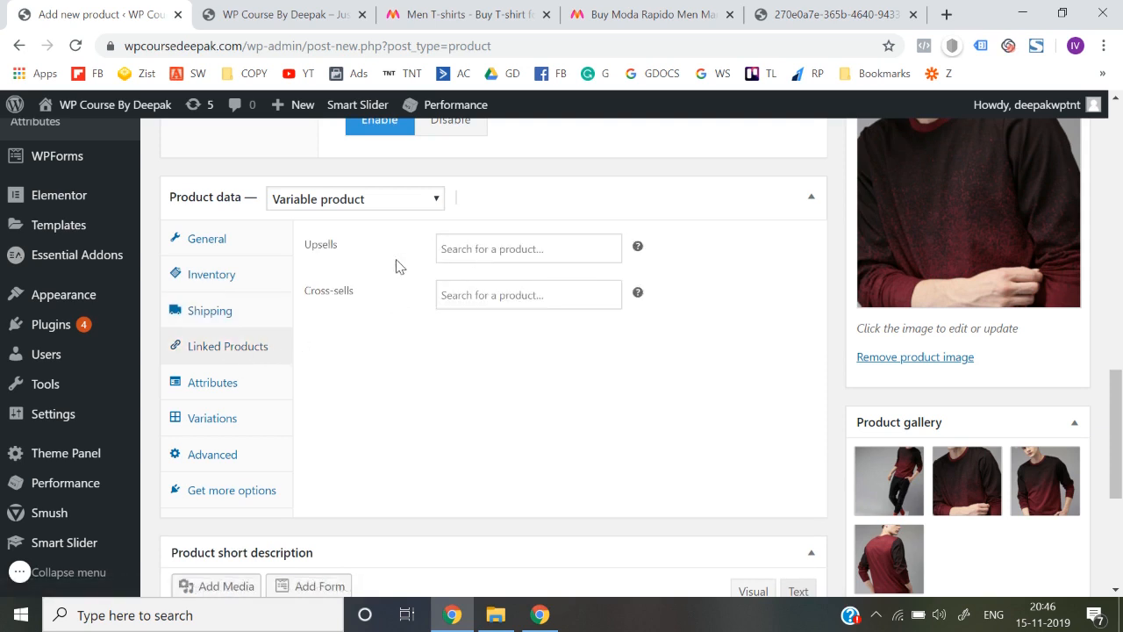
pyautogui.click(471, 250)
pyautogui.click(421, 377)
pyautogui.click(490, 250)
pyautogui.click(409, 403)
pyautogui.click(498, 244)
pyautogui.click(406, 377)
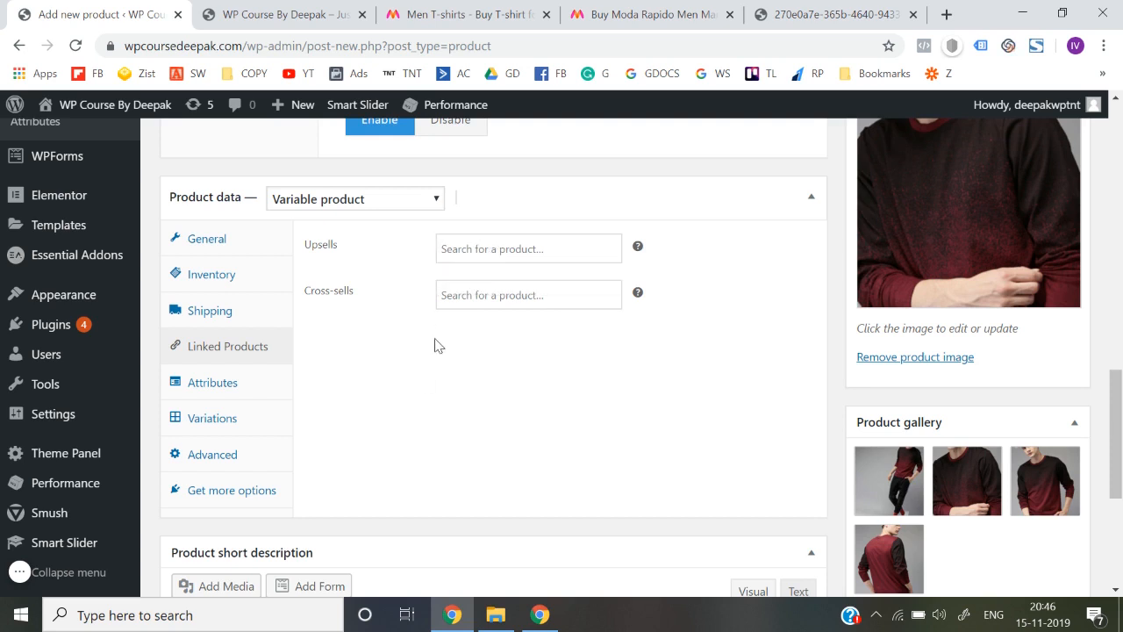
pyautogui.click(482, 307)
pyautogui.click(361, 432)
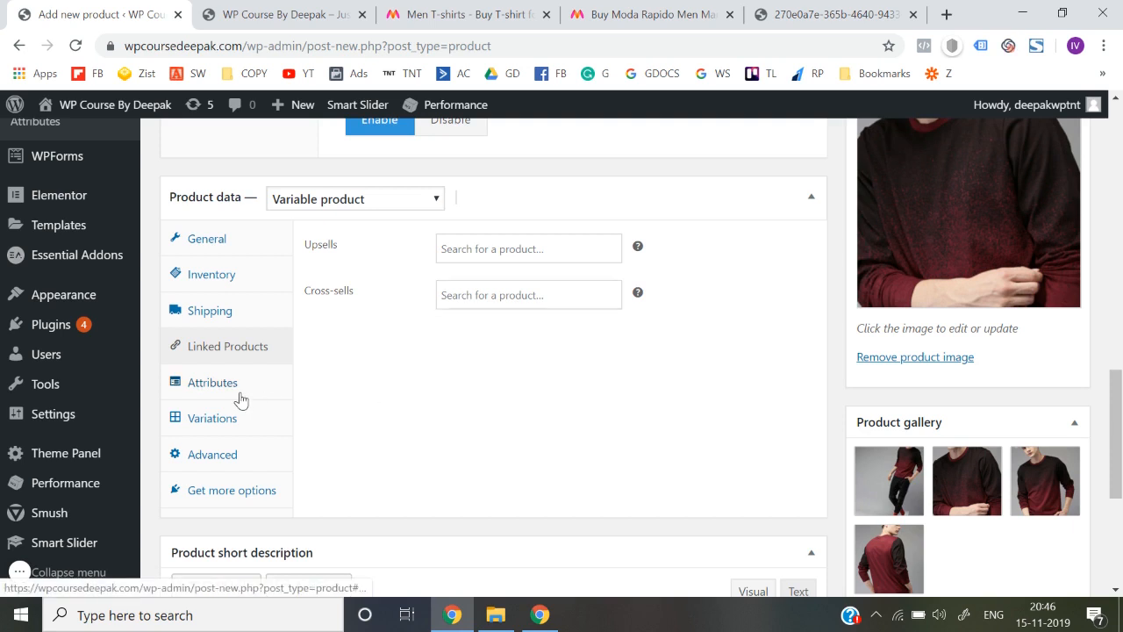
# - Add a custom product attribute named Sizes and enable it for variations
pyautogui.click(219, 383)
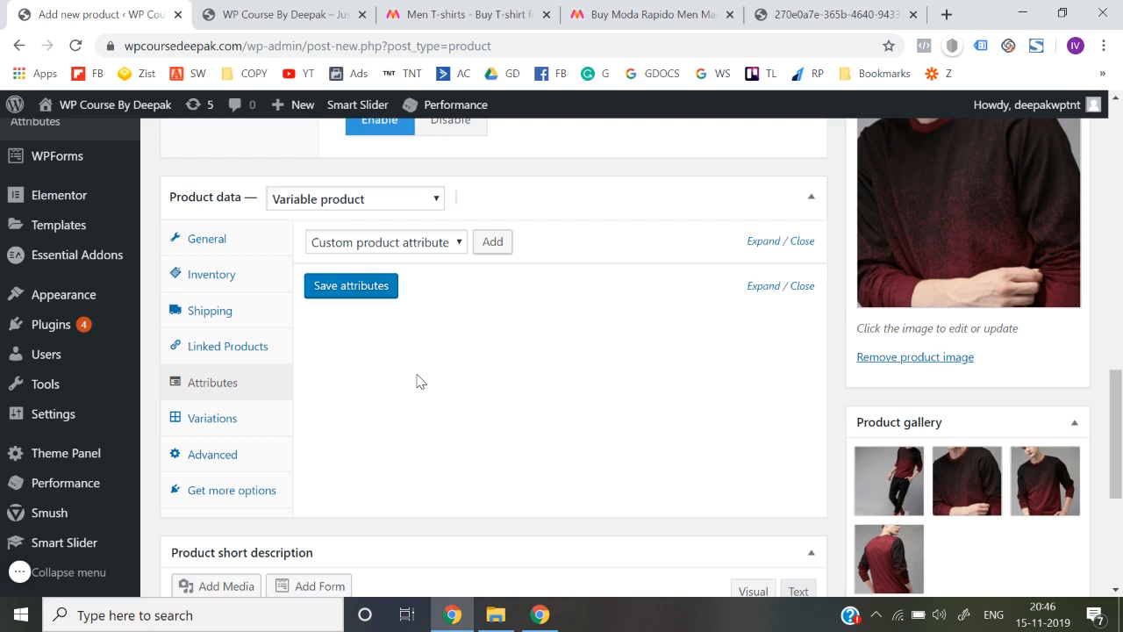
pyautogui.click(496, 246)
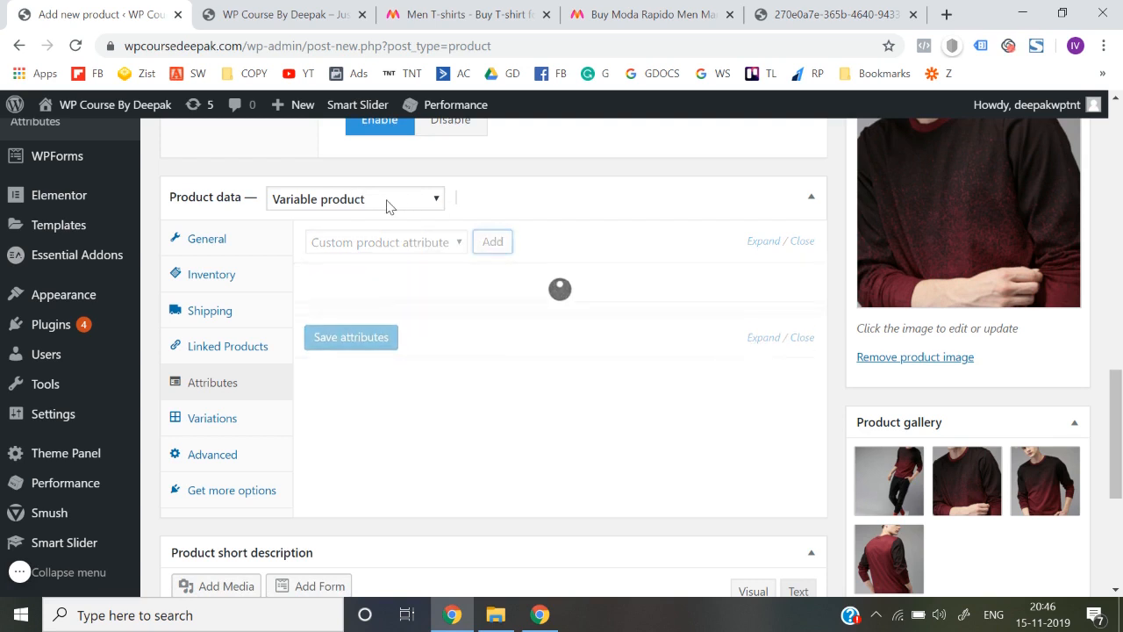
pyautogui.click(339, 341)
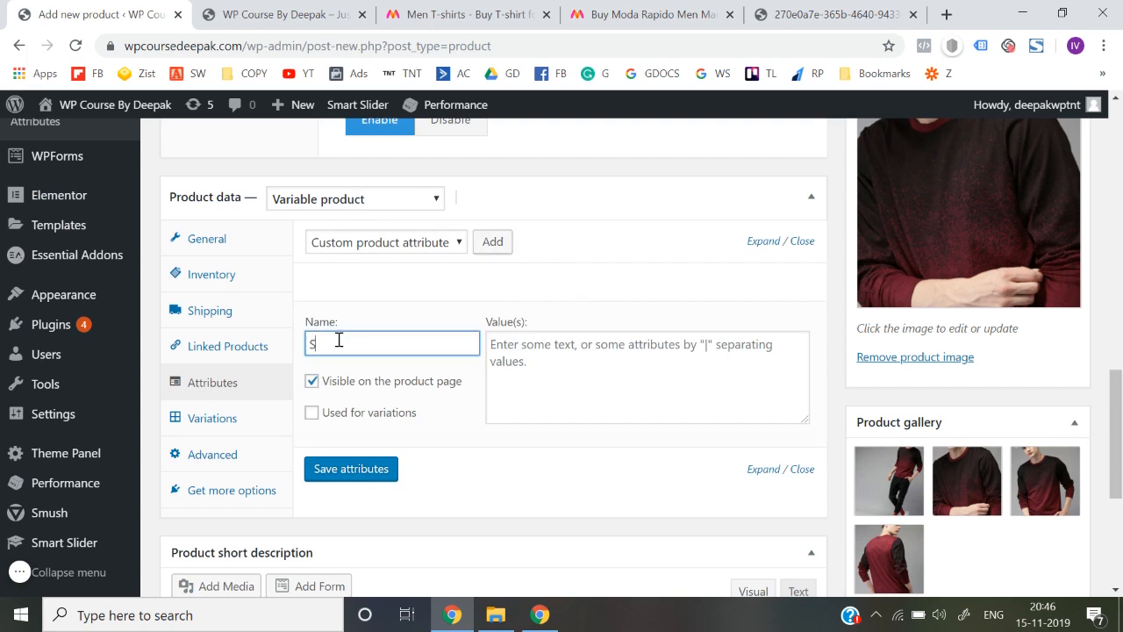
pyautogui.write('Sizes')
pyautogui.click(312, 414)
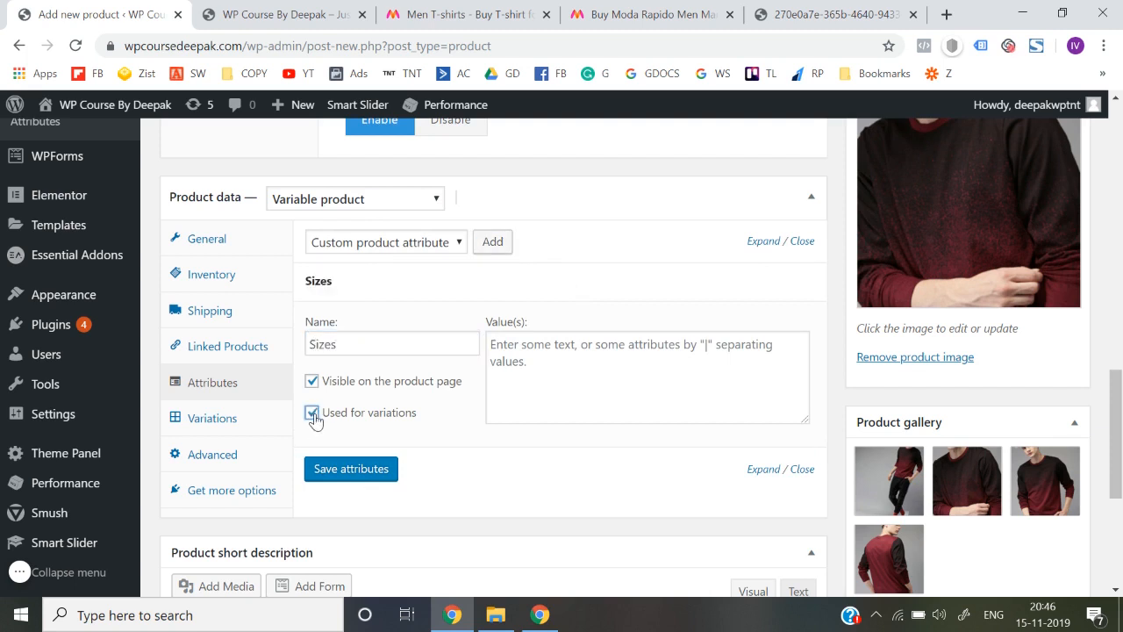
# - Enter S, M and L as the first values of the Sizes attribute, separated by vertical bars
pyautogui.click(523, 366)
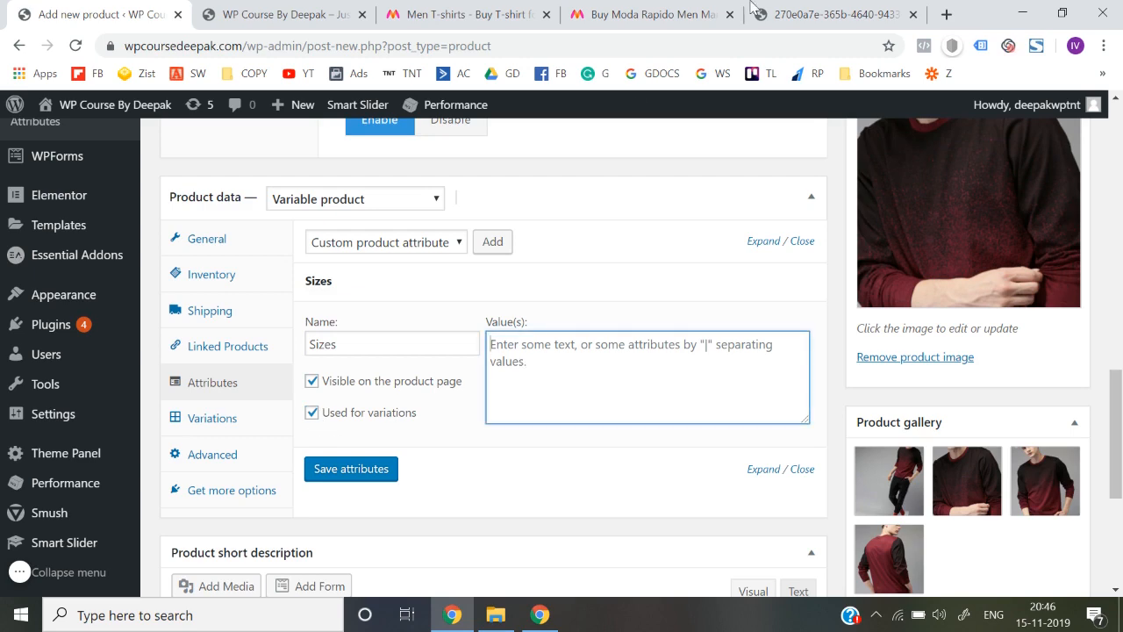
pyautogui.click(645, 14)
pyautogui.click(504, 11)
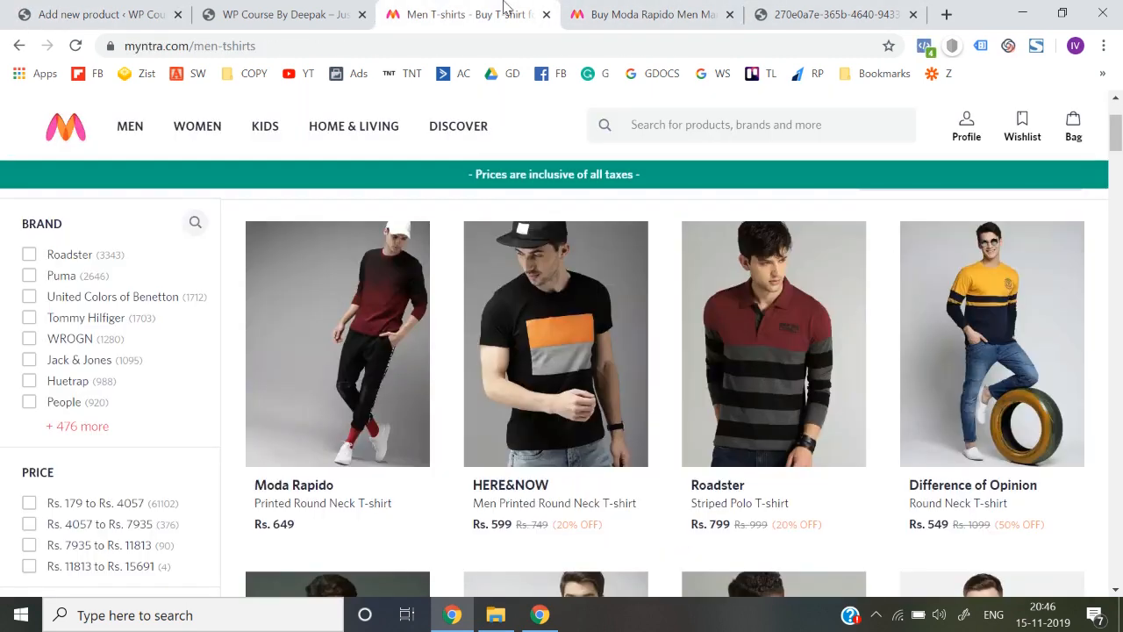
pyautogui.click(272, 8)
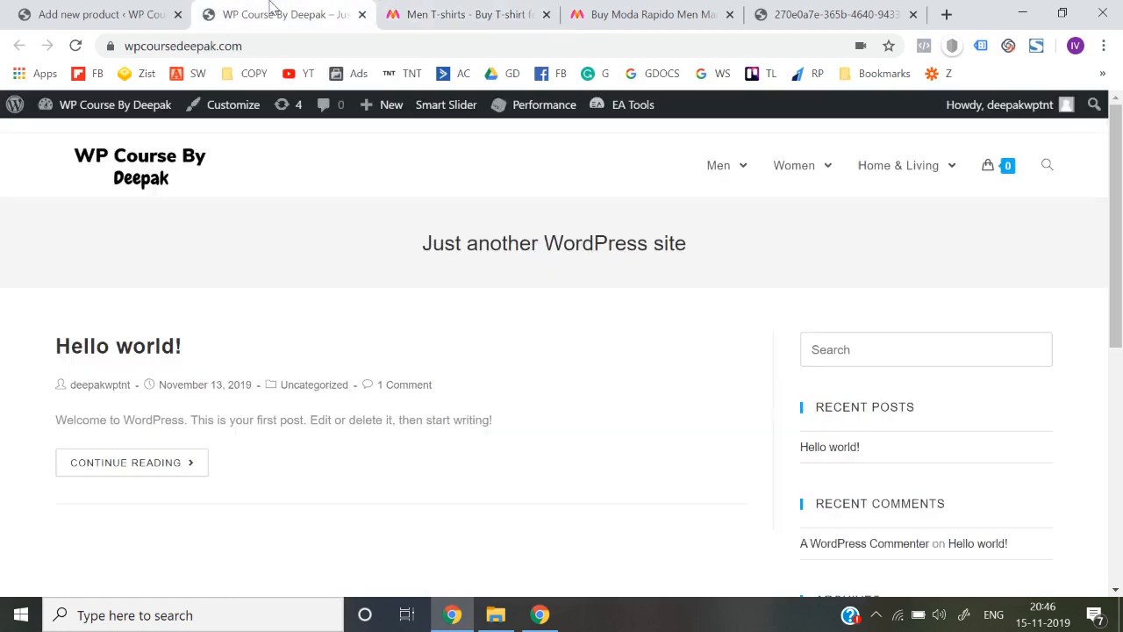
pyautogui.click(141, 12)
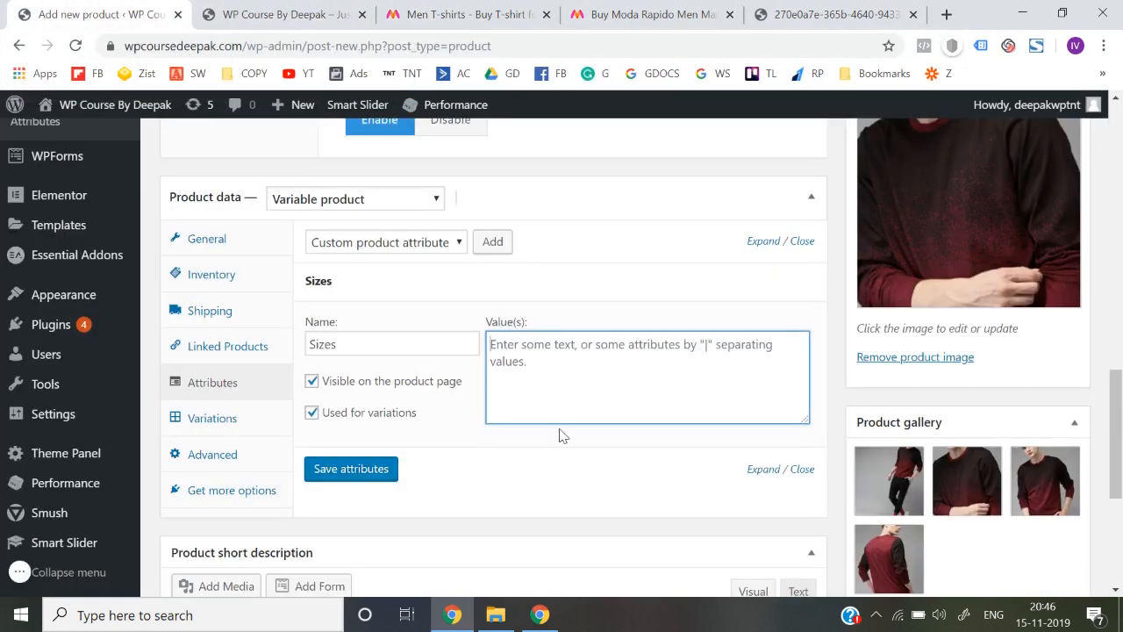
pyautogui.write('S')
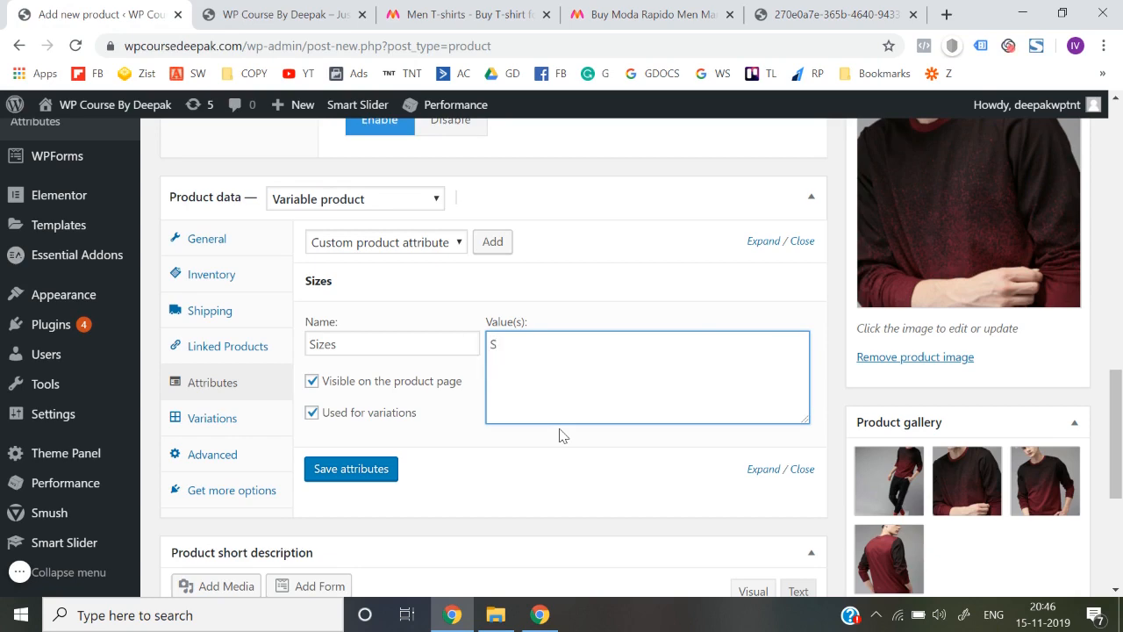
pyautogui.write('|M')
# - Check the available sizes on the Myntra product page, complete the Sizes values as S|M|L|XL|XXL, and save the attributes
pyautogui.click(614, 11)
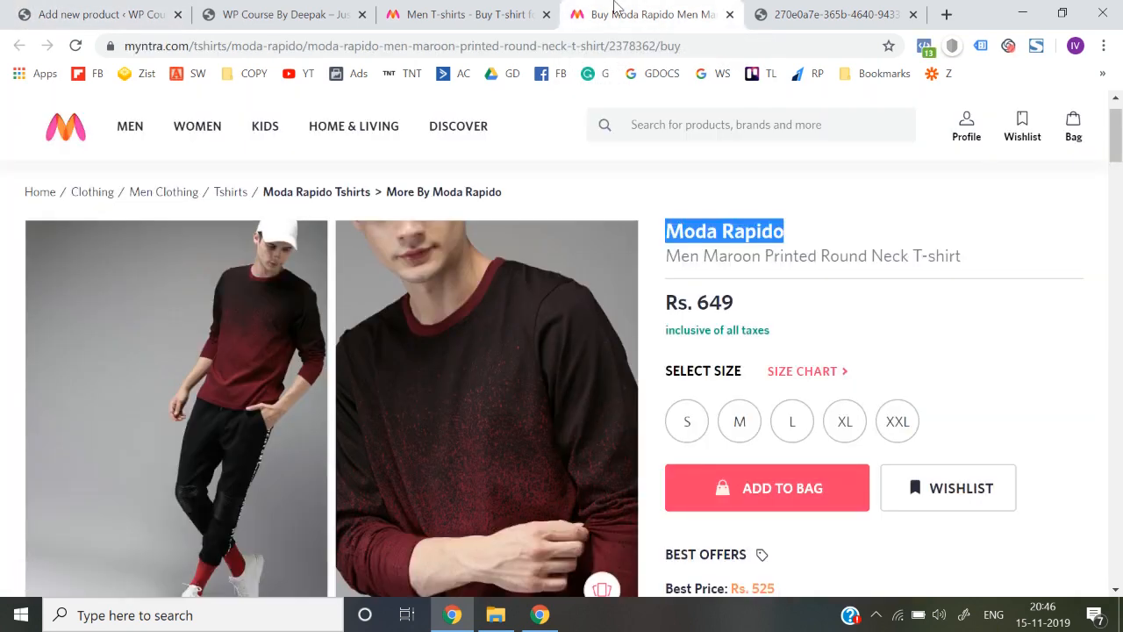
pyautogui.click(180, 7)
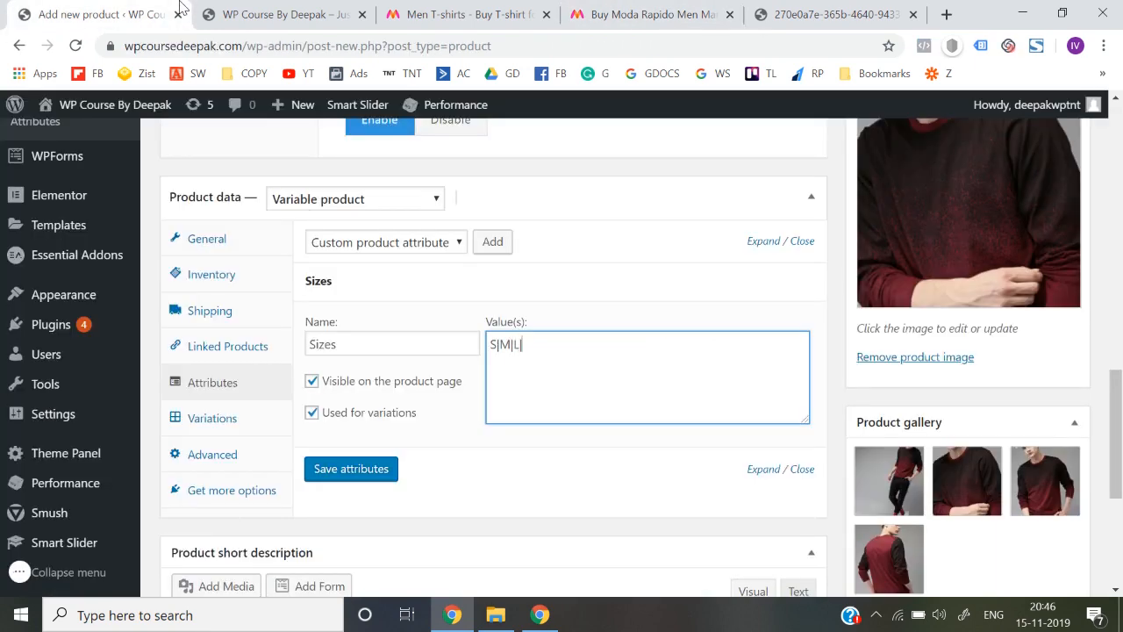
pyautogui.click(706, 7)
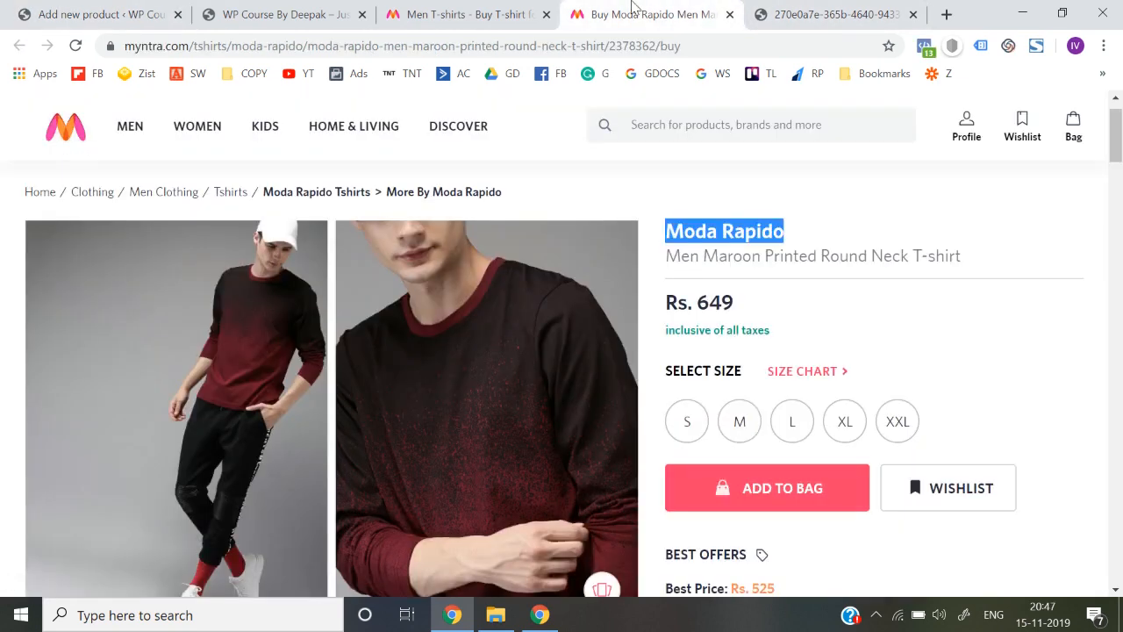
pyautogui.click(206, 11)
pyautogui.click(97, 13)
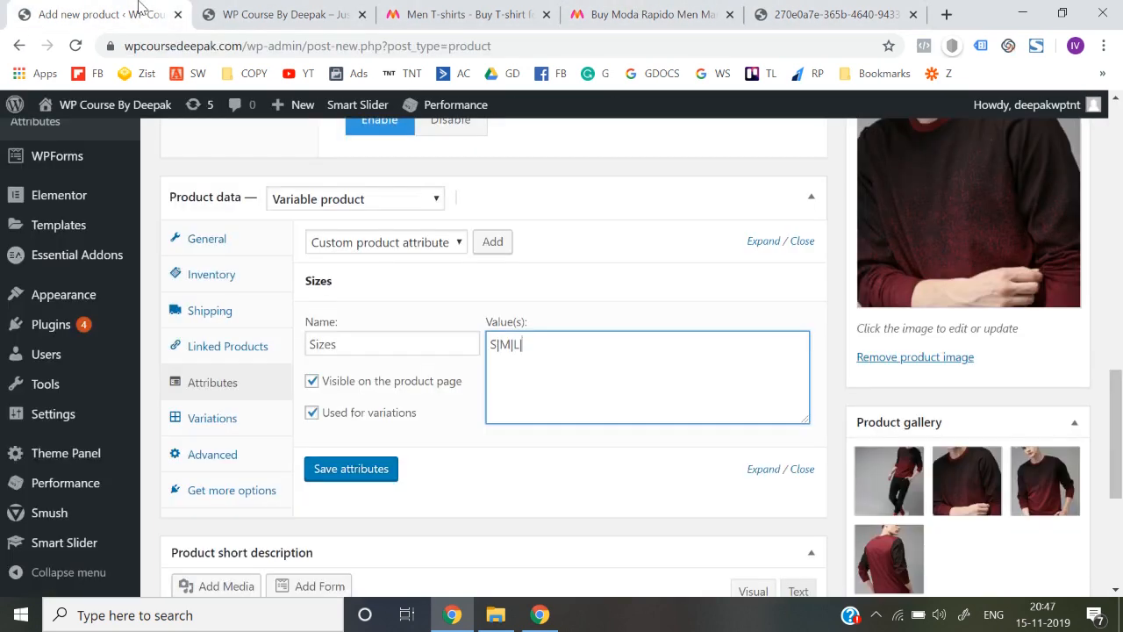
pyautogui.write('L|XXL')
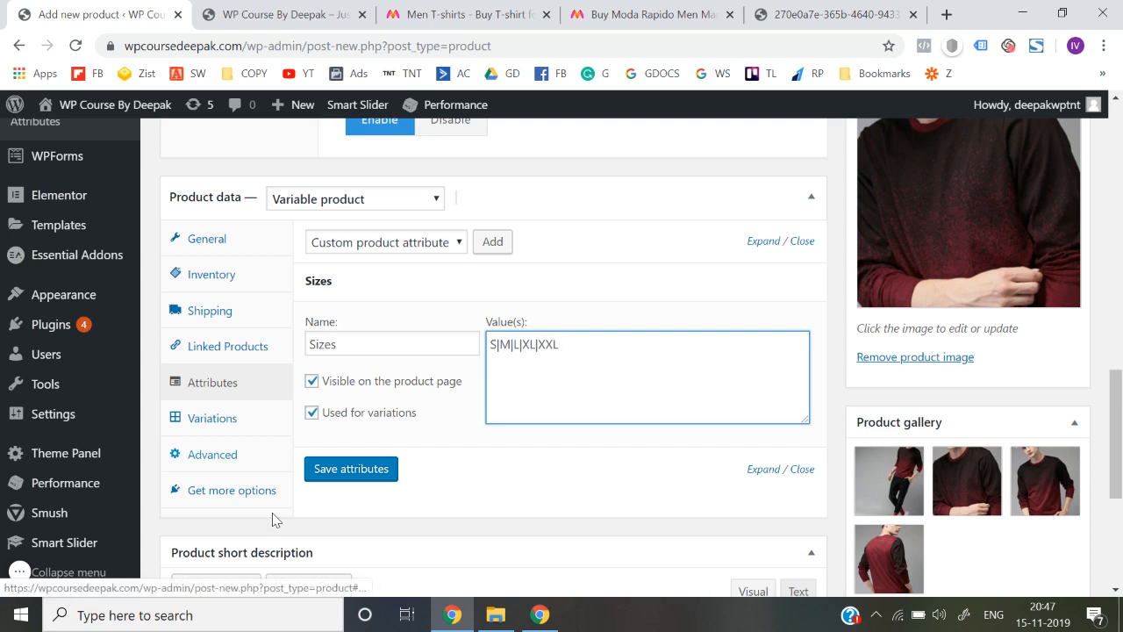
pyautogui.click(342, 472)
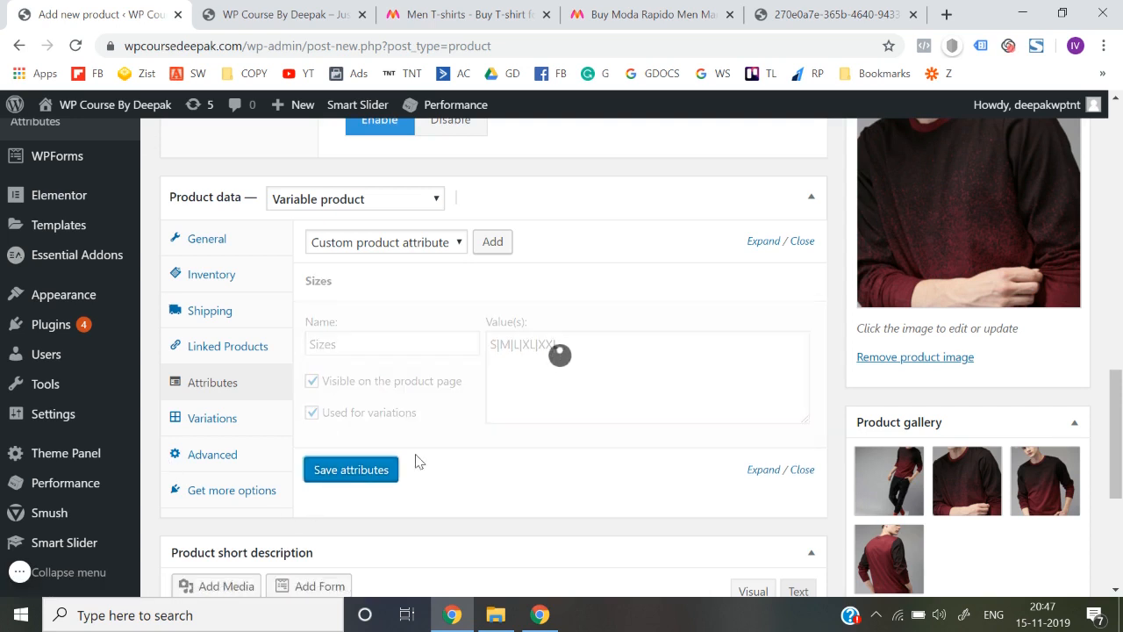
# - Generate the product's variations from all attributes and accept the confirmations
pyautogui.click(221, 418)
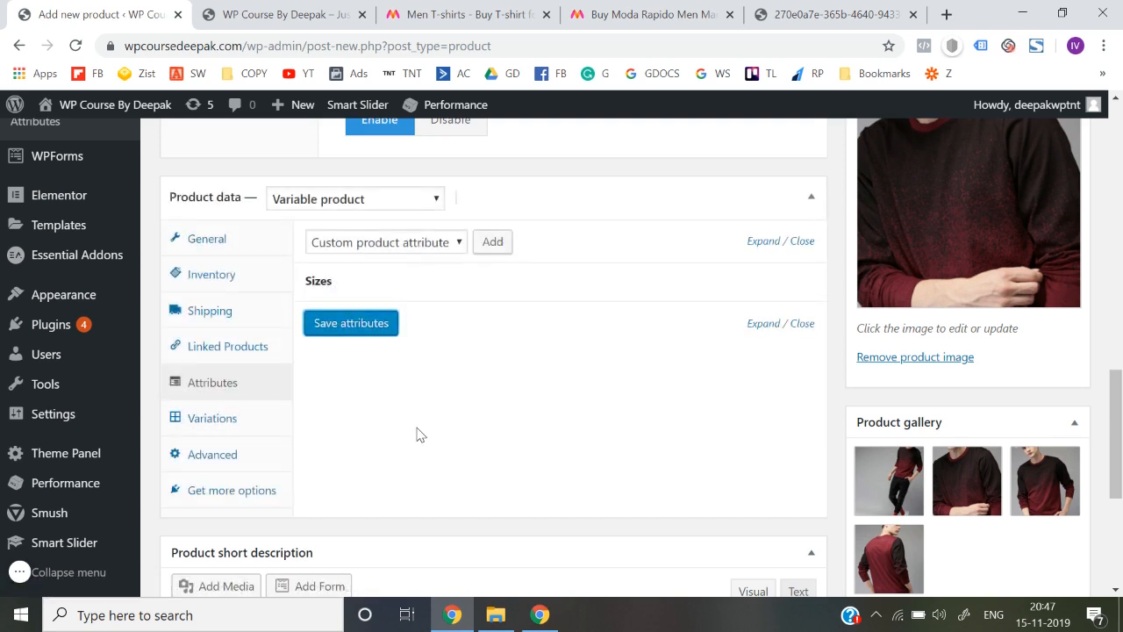
pyautogui.click(225, 418)
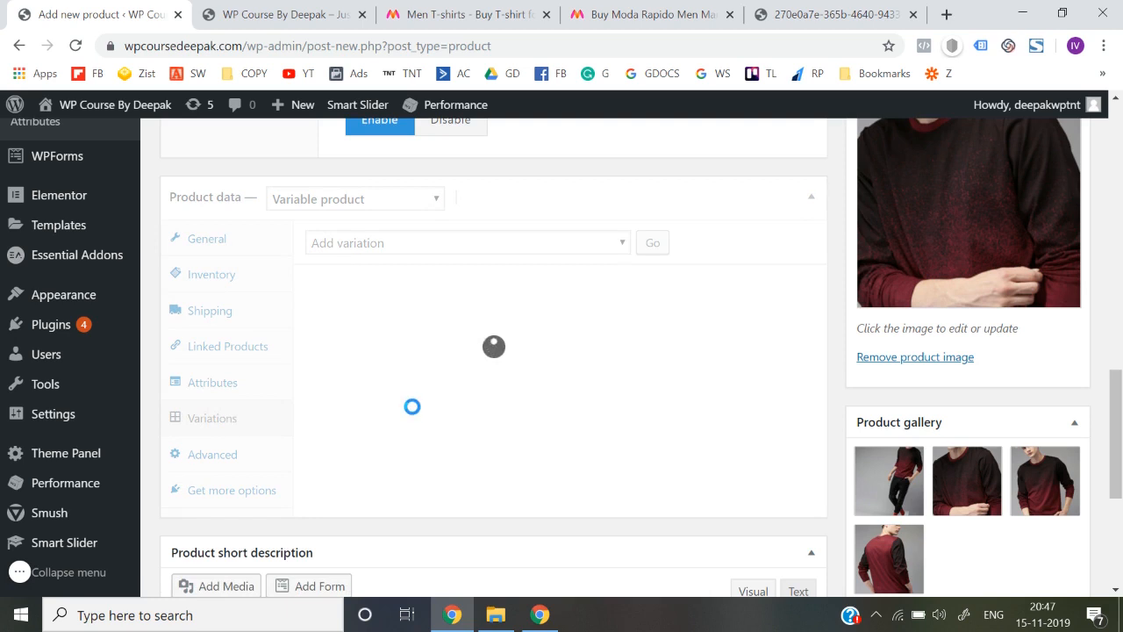
pyautogui.click(522, 243)
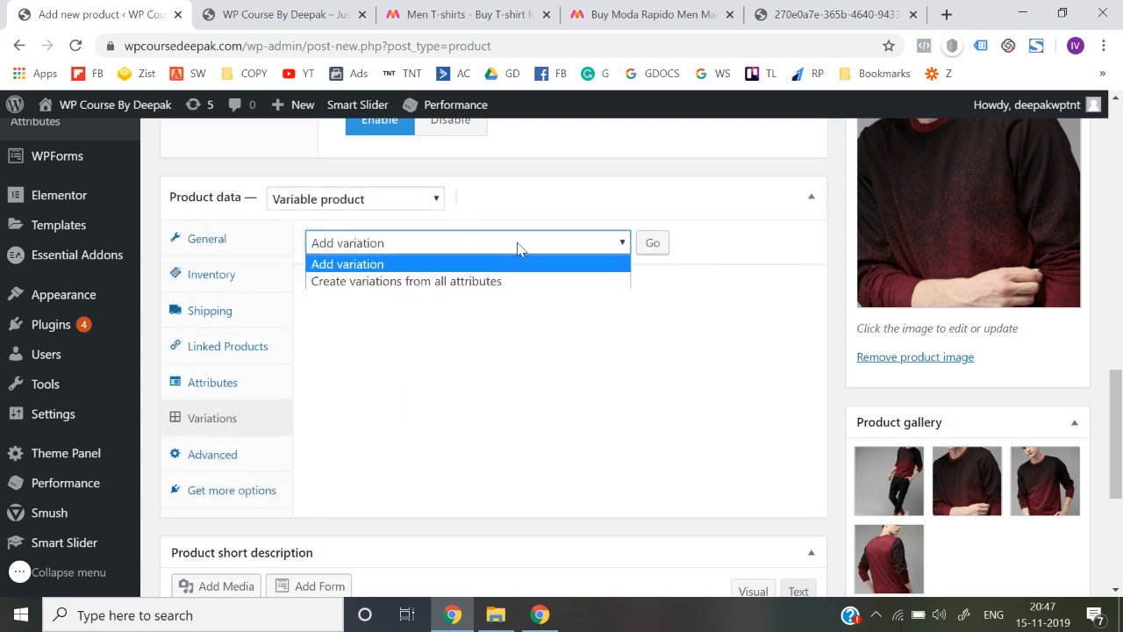
pyautogui.click(492, 282)
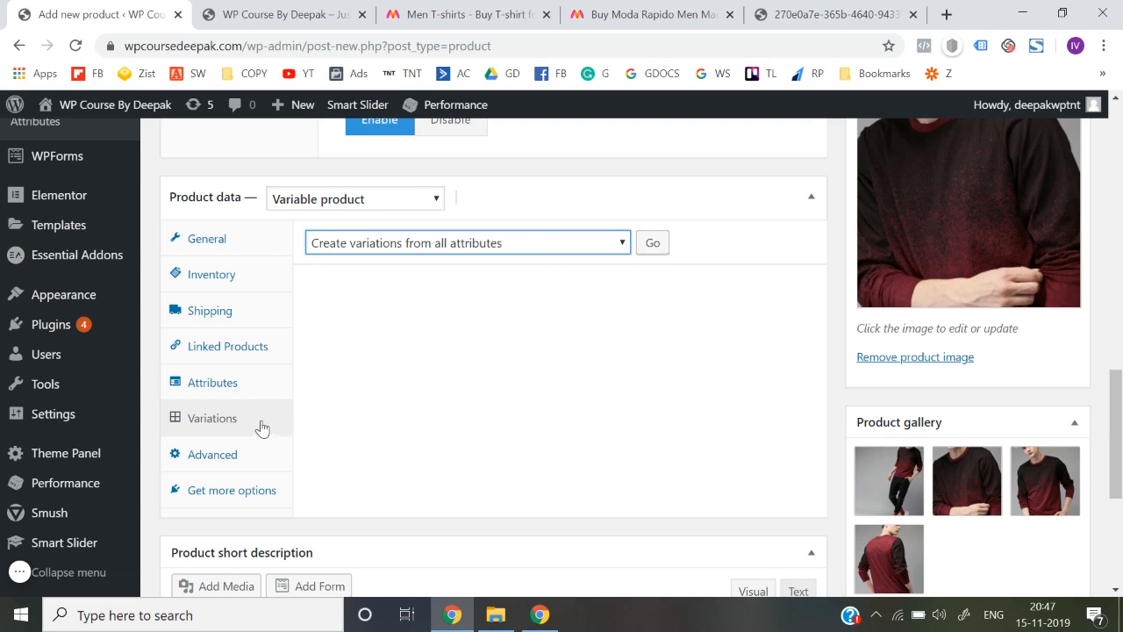
pyautogui.click(467, 246)
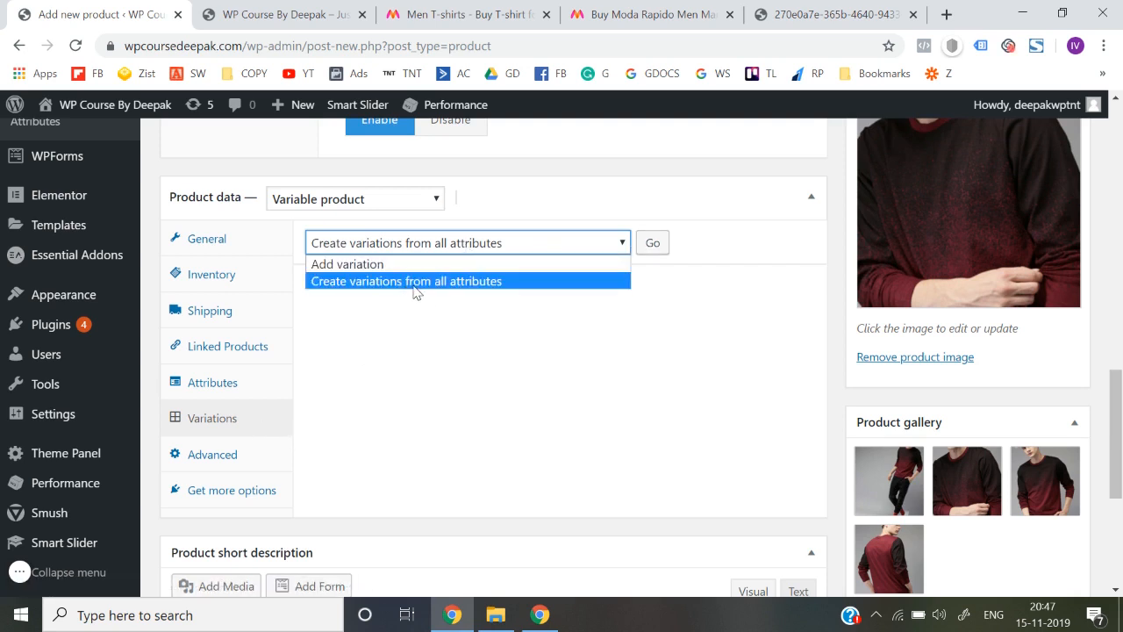
pyautogui.click(416, 282)
pyautogui.click(646, 252)
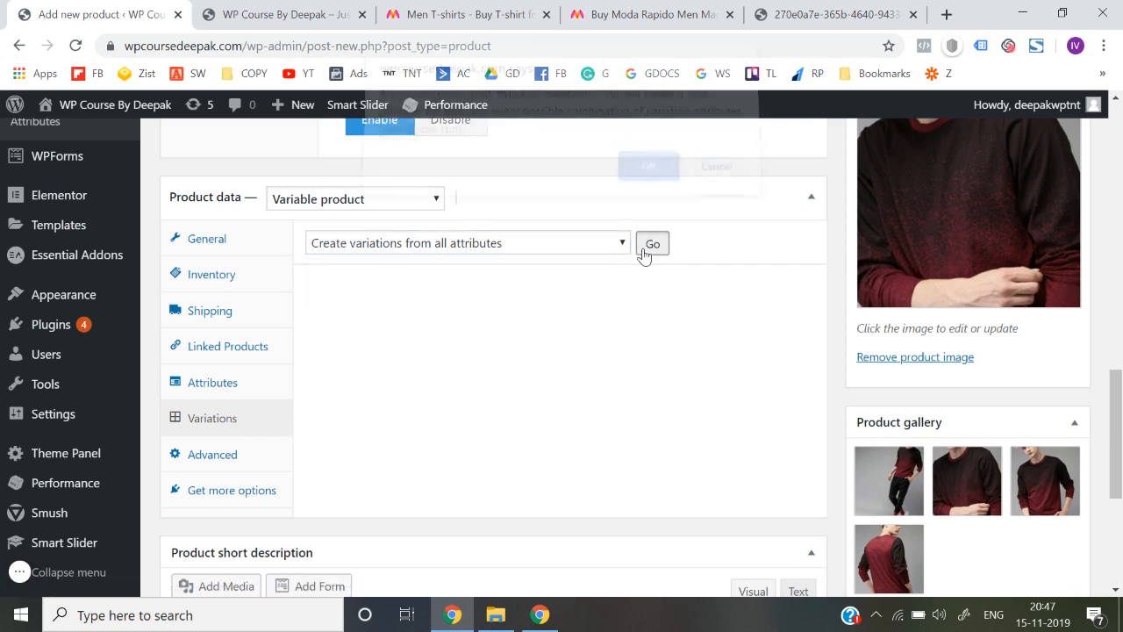
pyautogui.click(647, 181)
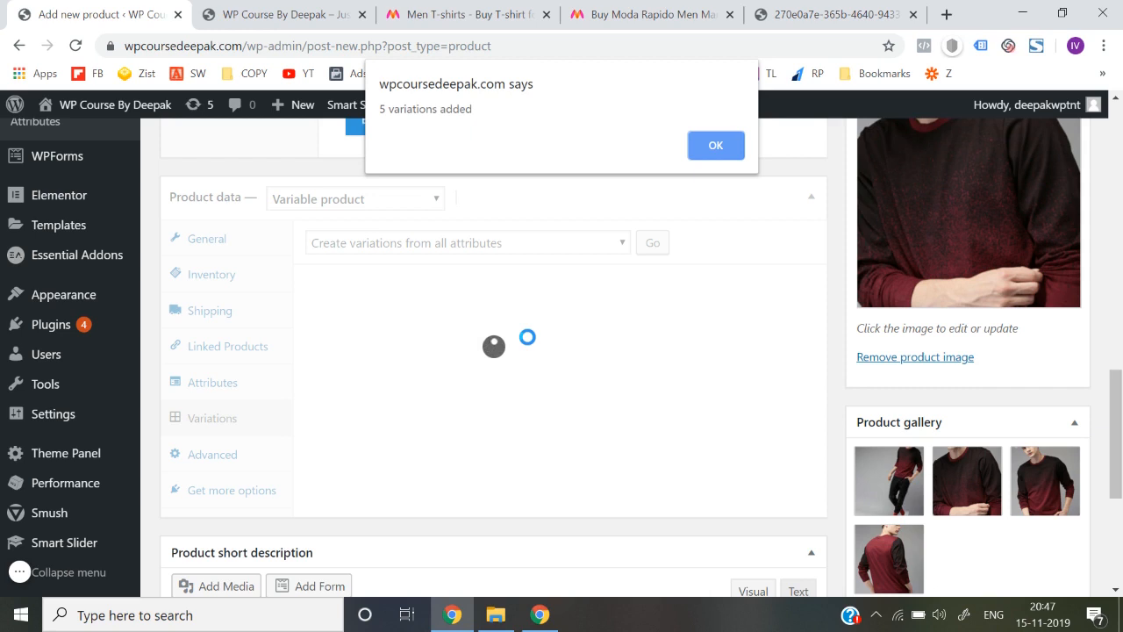
pyautogui.click(716, 146)
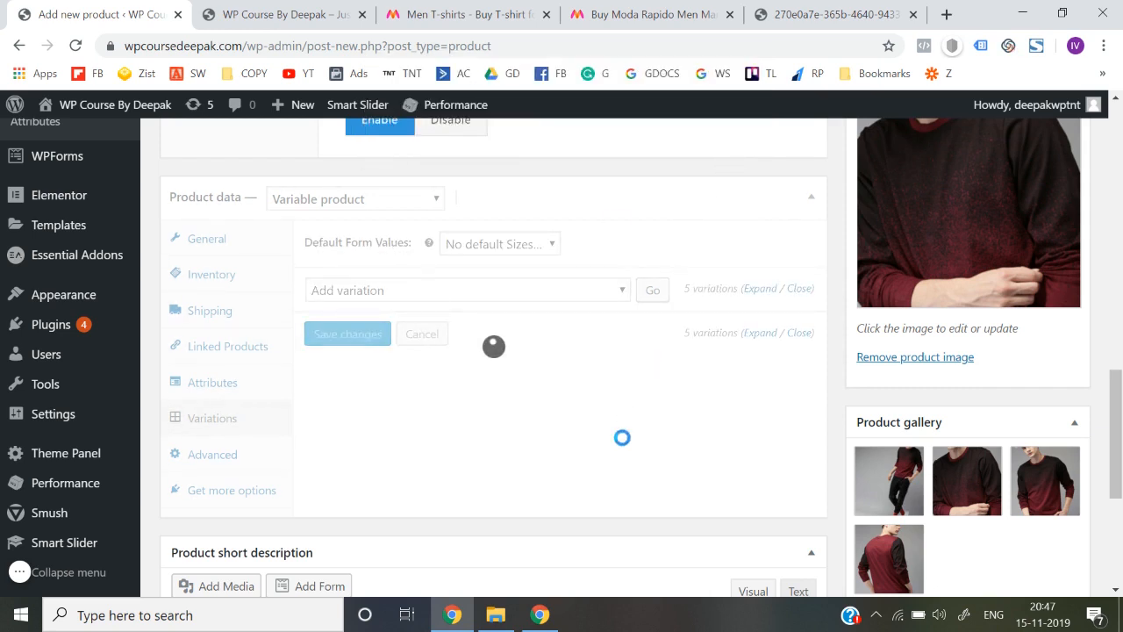
# - Examine the settings available for the S size variation, including SKU, stock, price and shipping fields
pyautogui.scroll(-2, 536, 461)
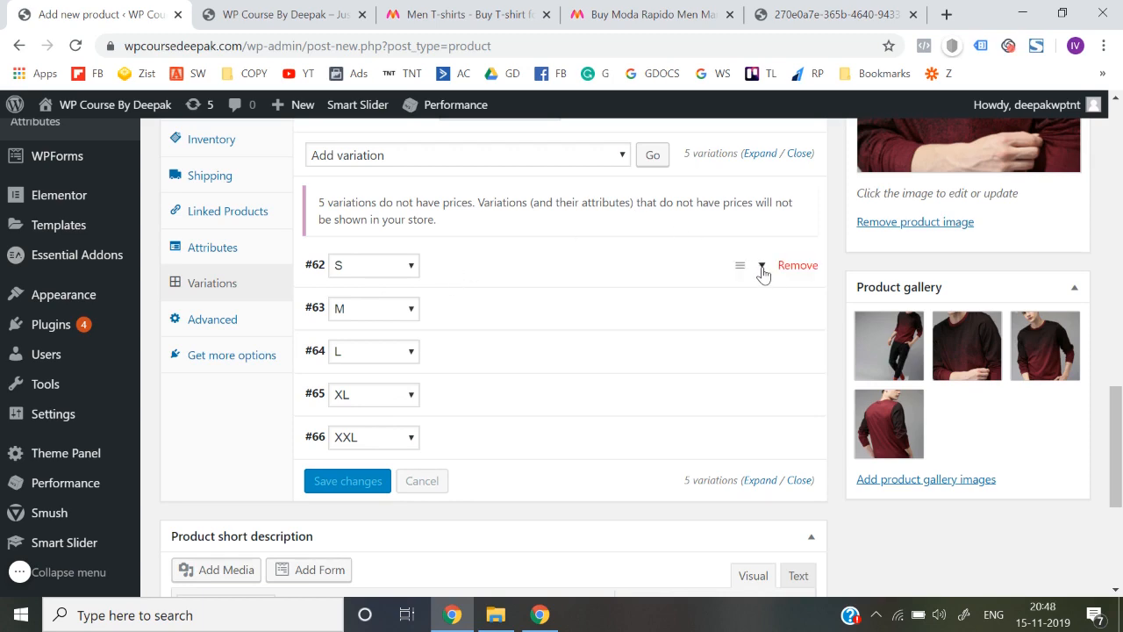
pyautogui.click(762, 267)
pyautogui.scroll(-1, 581, 383)
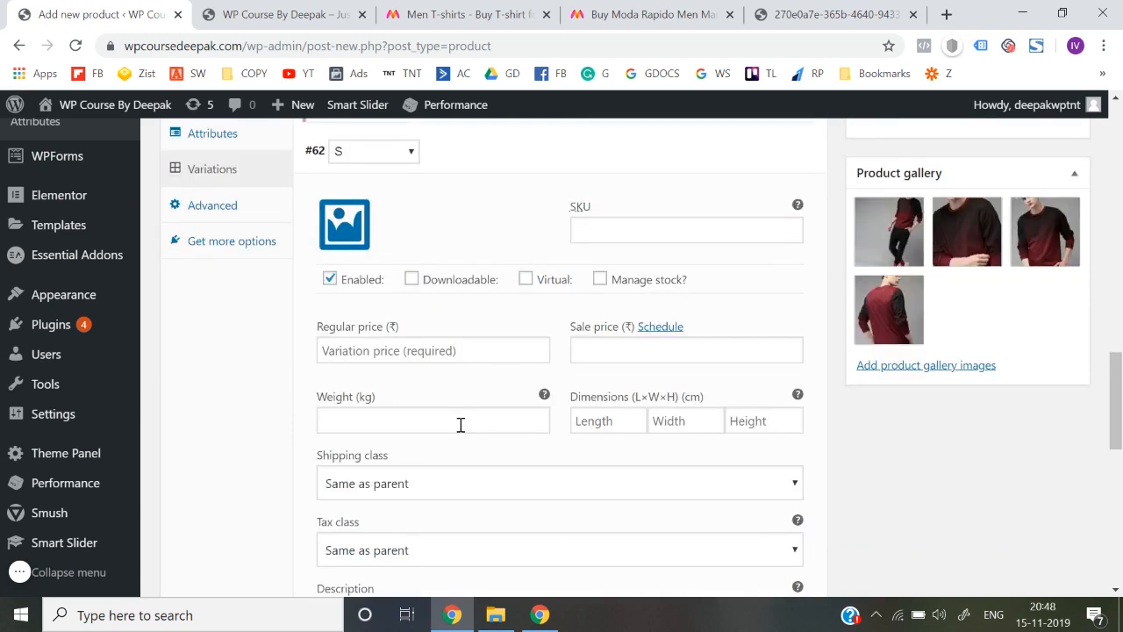
pyautogui.scroll(-3, 460, 424)
pyautogui.scroll(3, 460, 424)
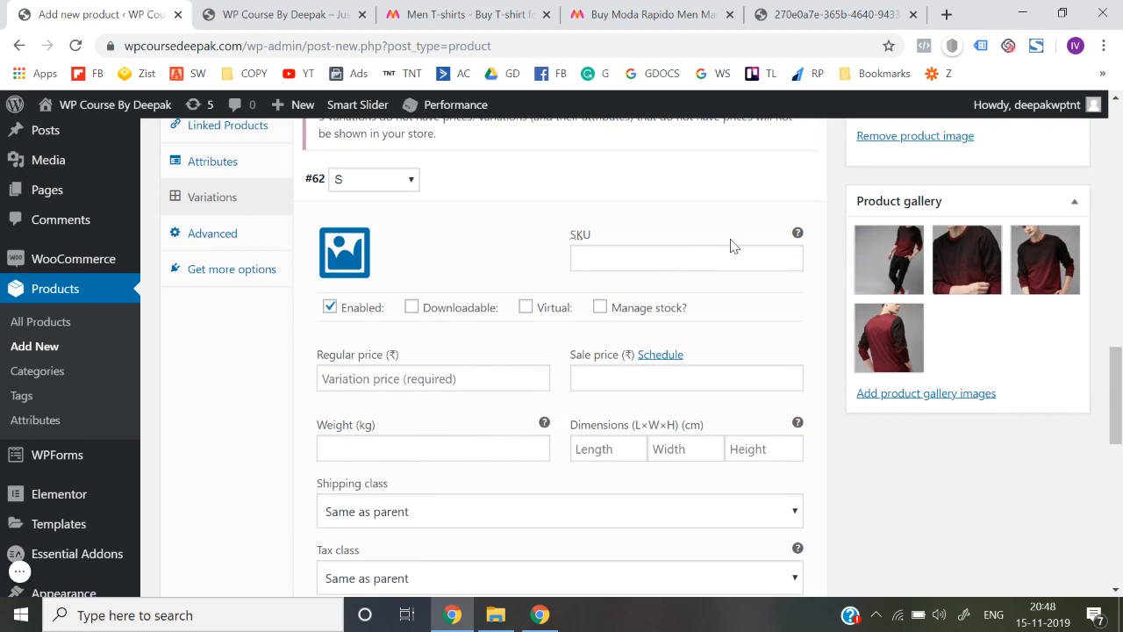
pyautogui.scroll(1, 530, 244)
pyautogui.scroll(1, 482, 249)
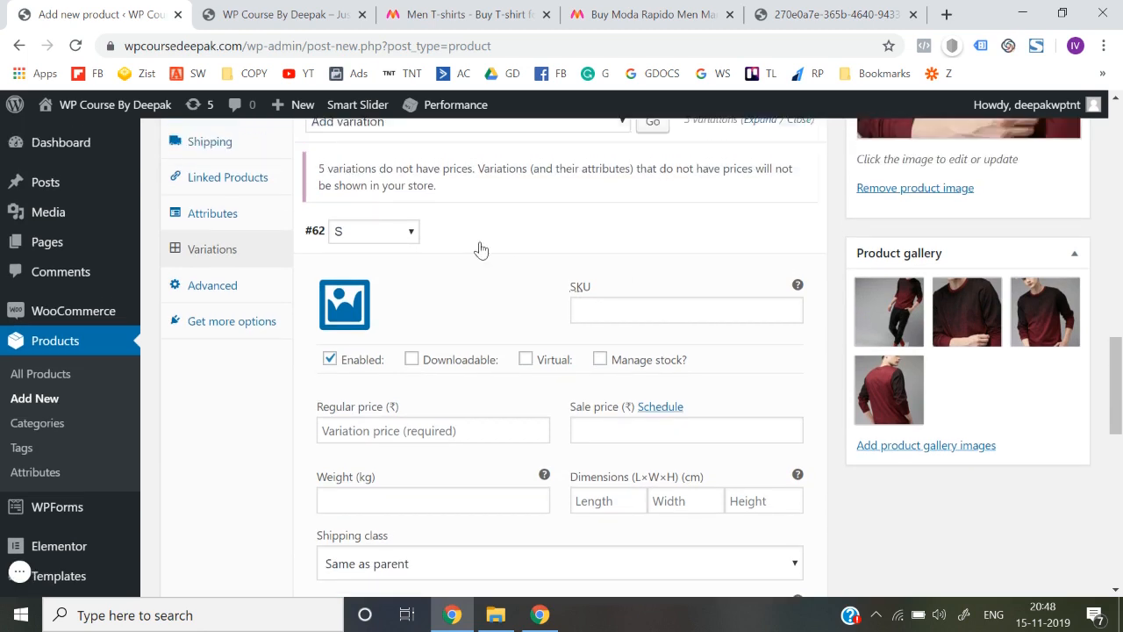
pyautogui.scroll(1, 483, 250)
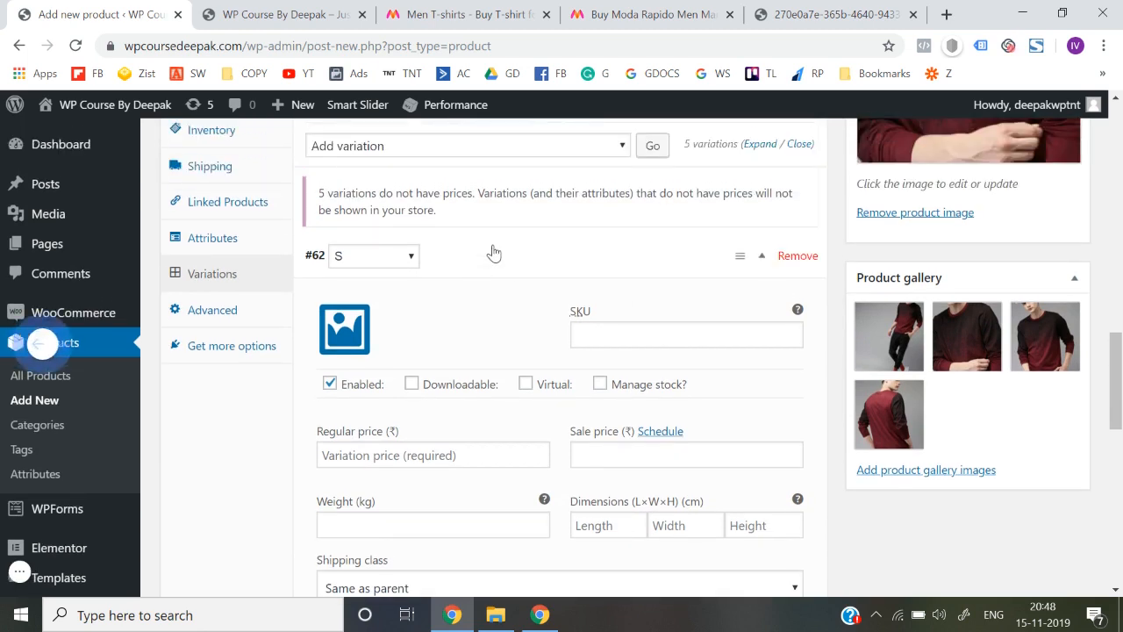
pyautogui.click(761, 258)
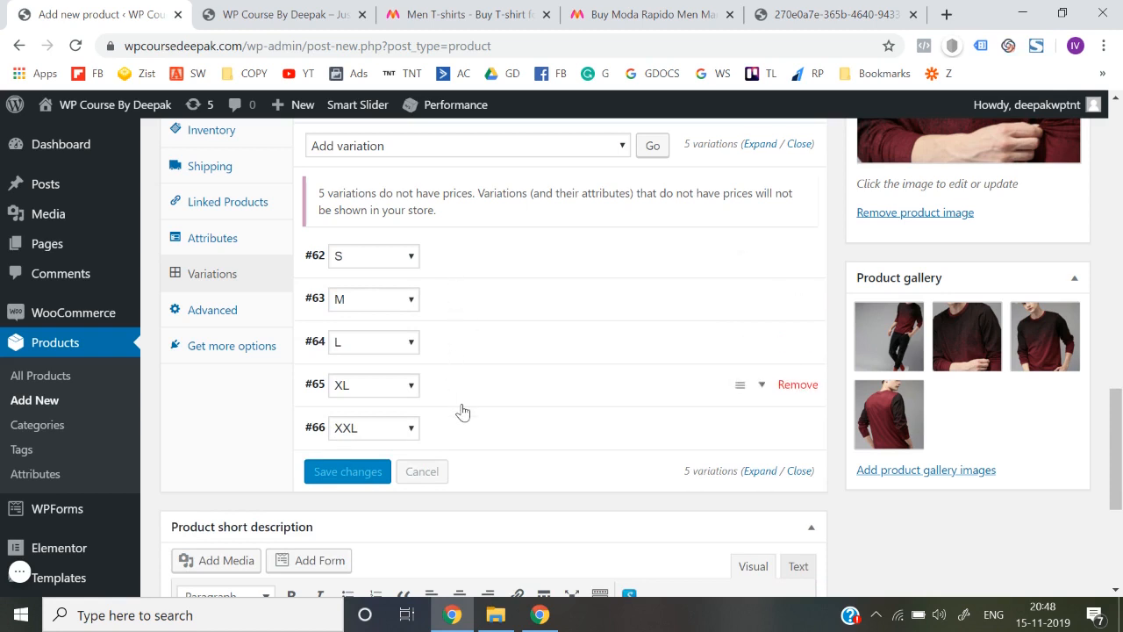
# - Set the back-view T-shirt picture 4.jpg from the media library as the S variation's image
pyautogui.click(469, 268)
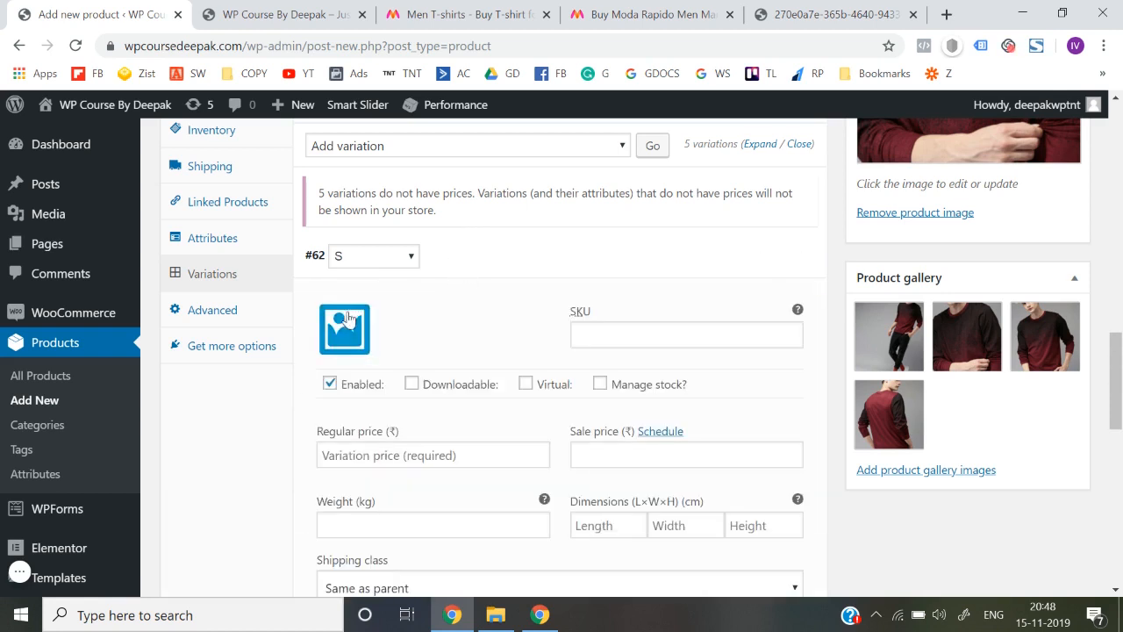
pyautogui.scroll(-1, 344, 331)
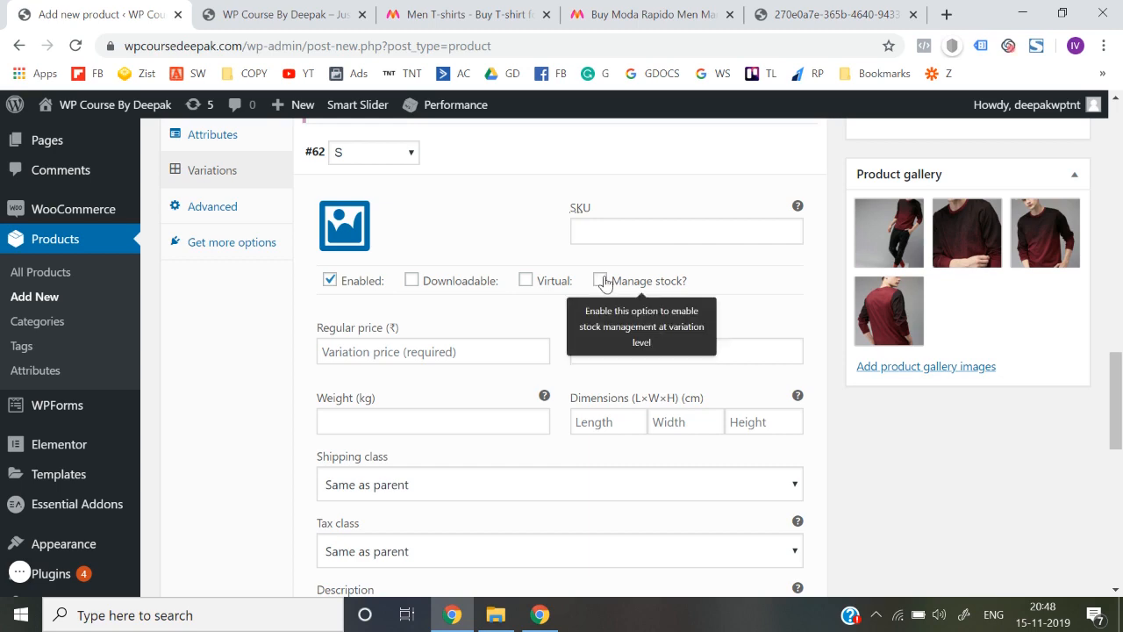
pyautogui.scroll(-3, 460, 459)
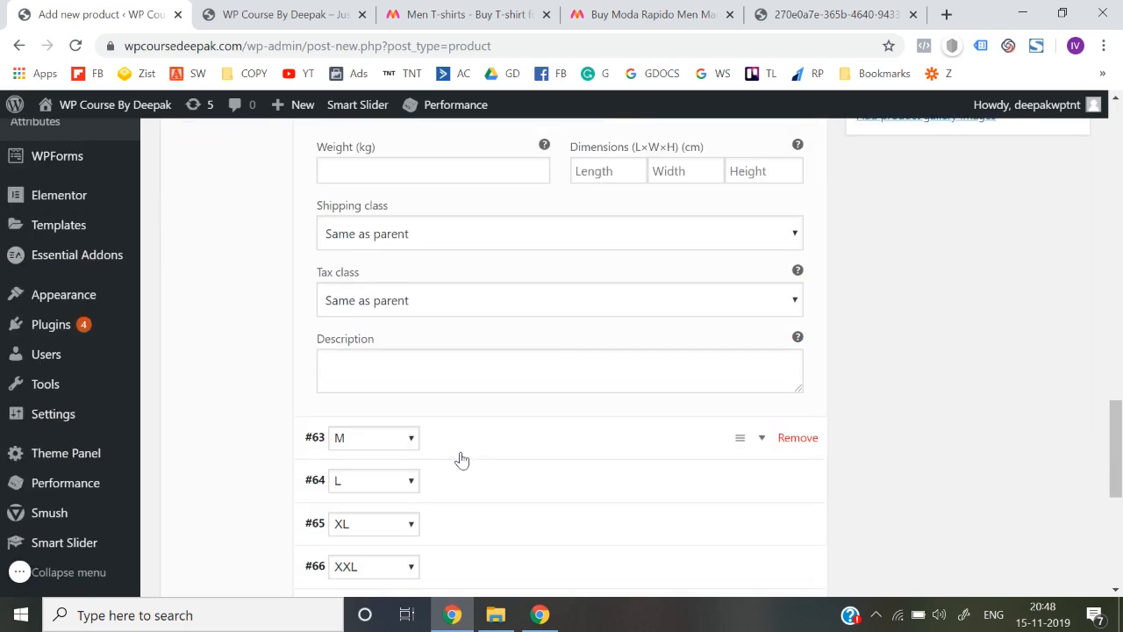
pyautogui.scroll(4, 462, 459)
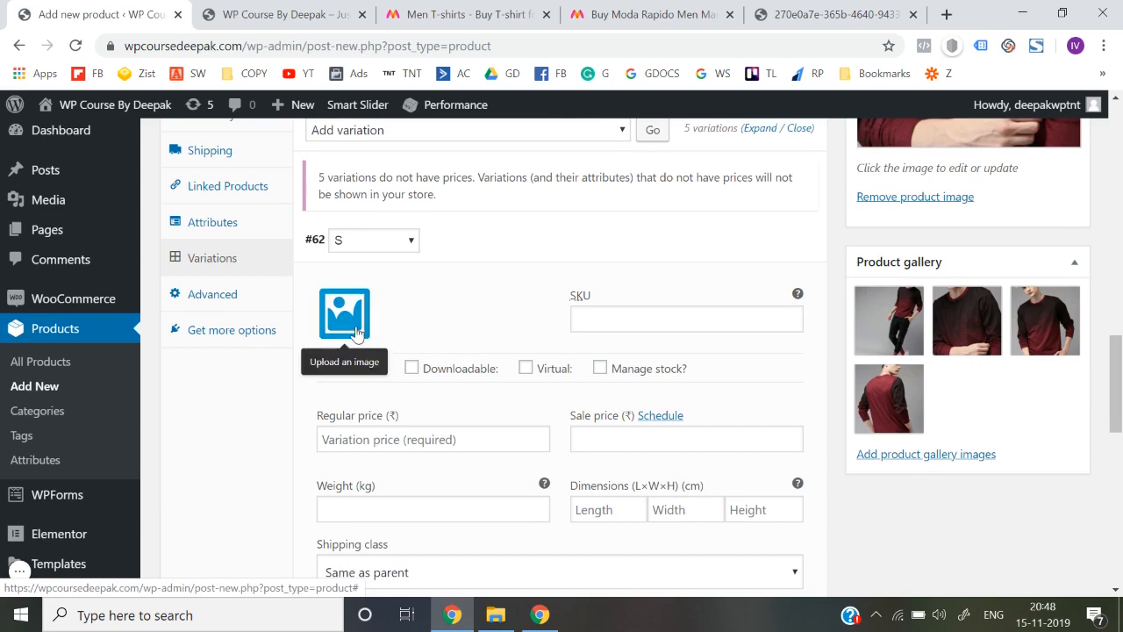
pyautogui.click(357, 330)
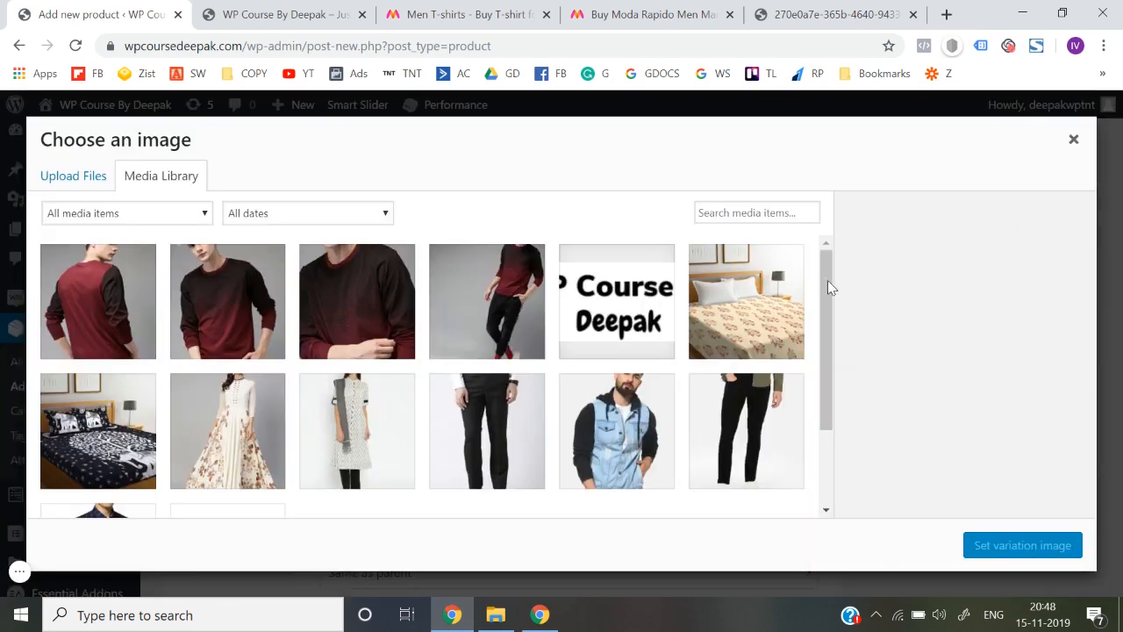
pyautogui.click(88, 276)
pyautogui.click(989, 549)
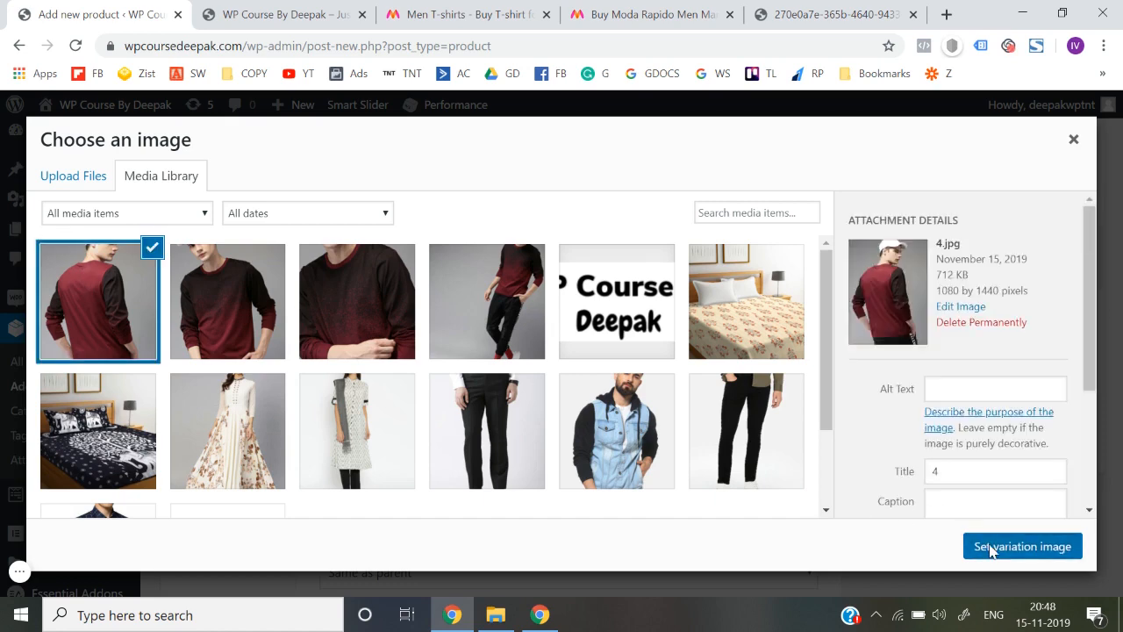
# - Set the S variation's SKU to WPC-201, its regular price to 599 and its sale price to 399
pyautogui.click(624, 320)
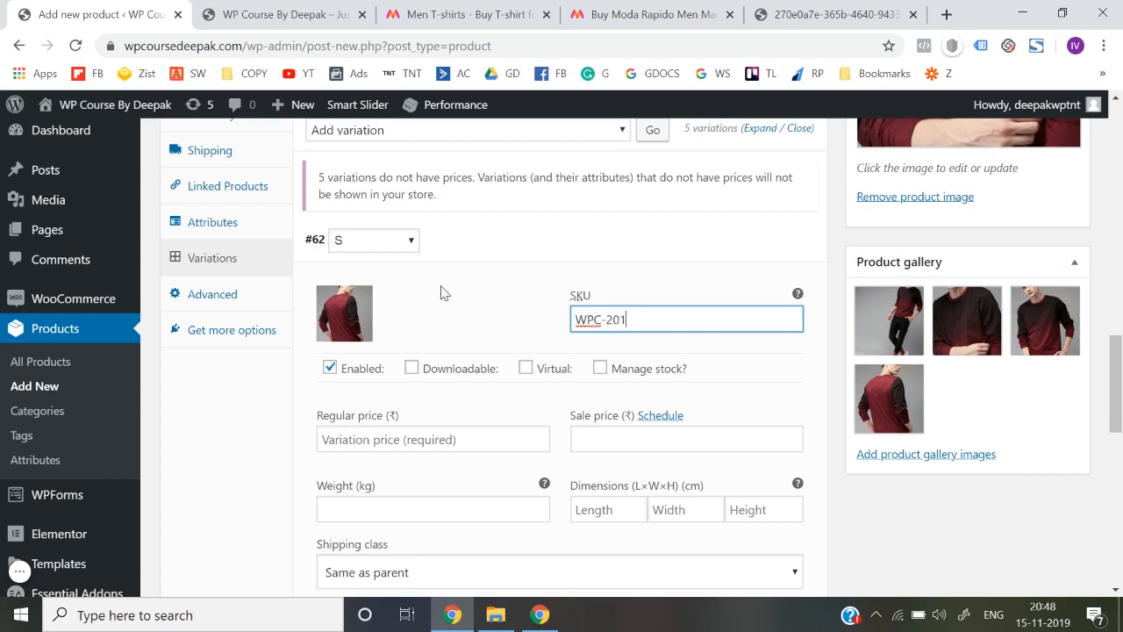
pyautogui.scroll(-1, 423, 428)
pyautogui.click(409, 412)
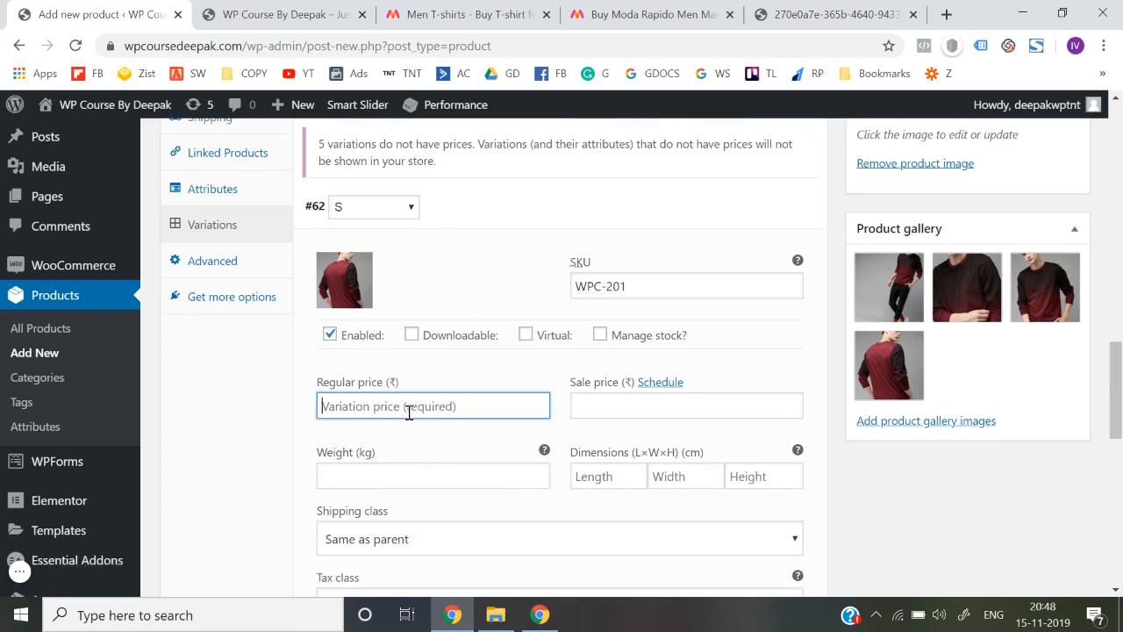
pyautogui.write('599')
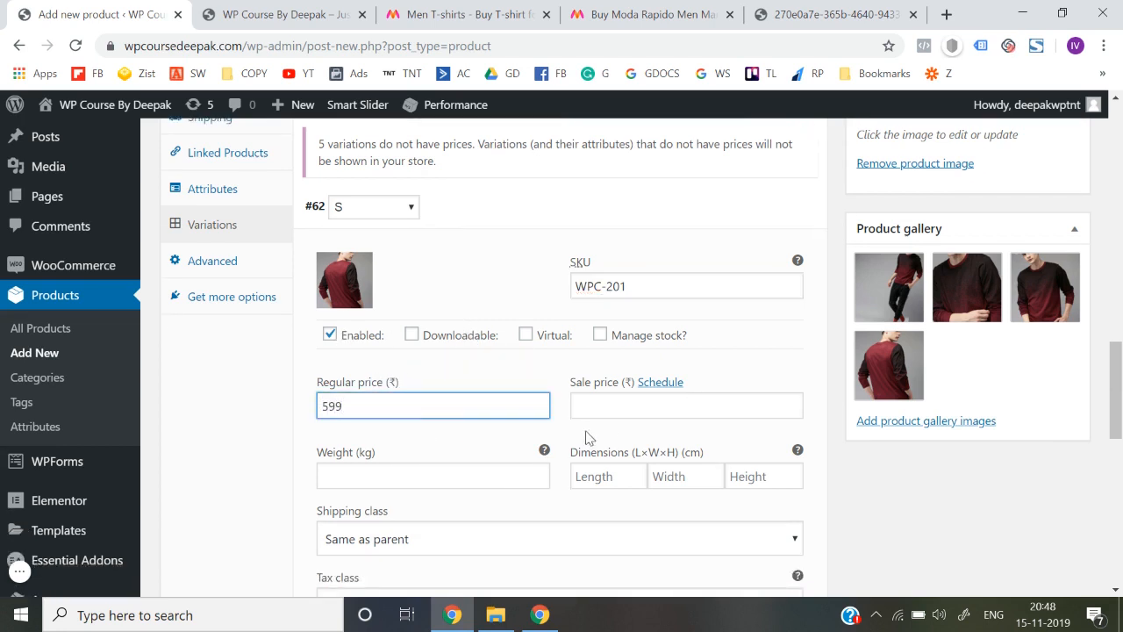
pyautogui.click(639, 404)
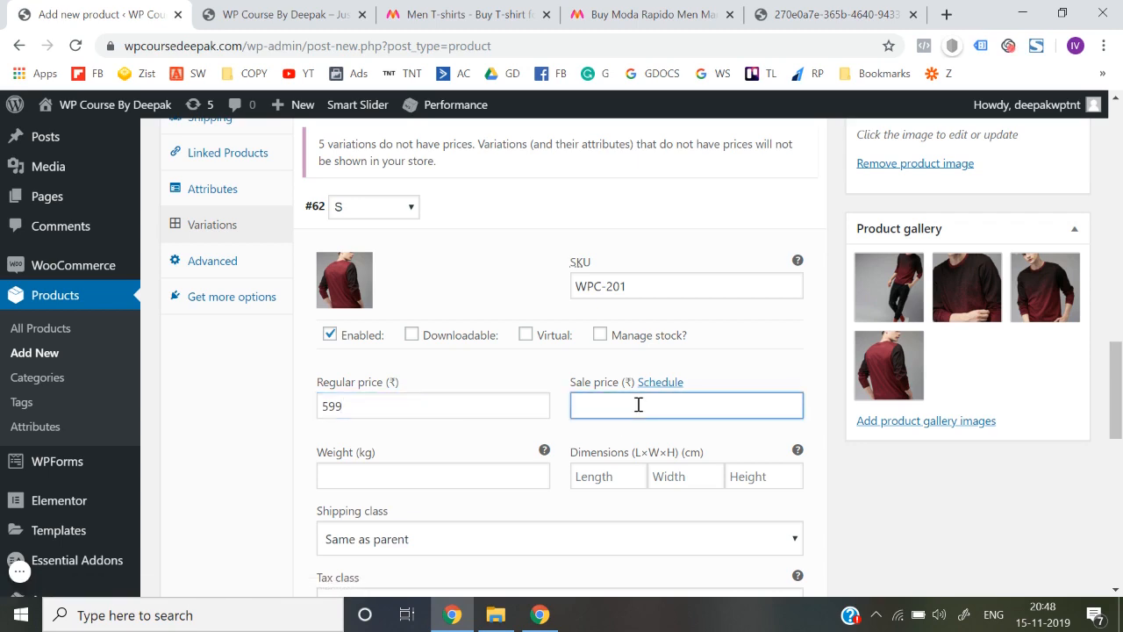
pyautogui.scroll(-1, 427, 396)
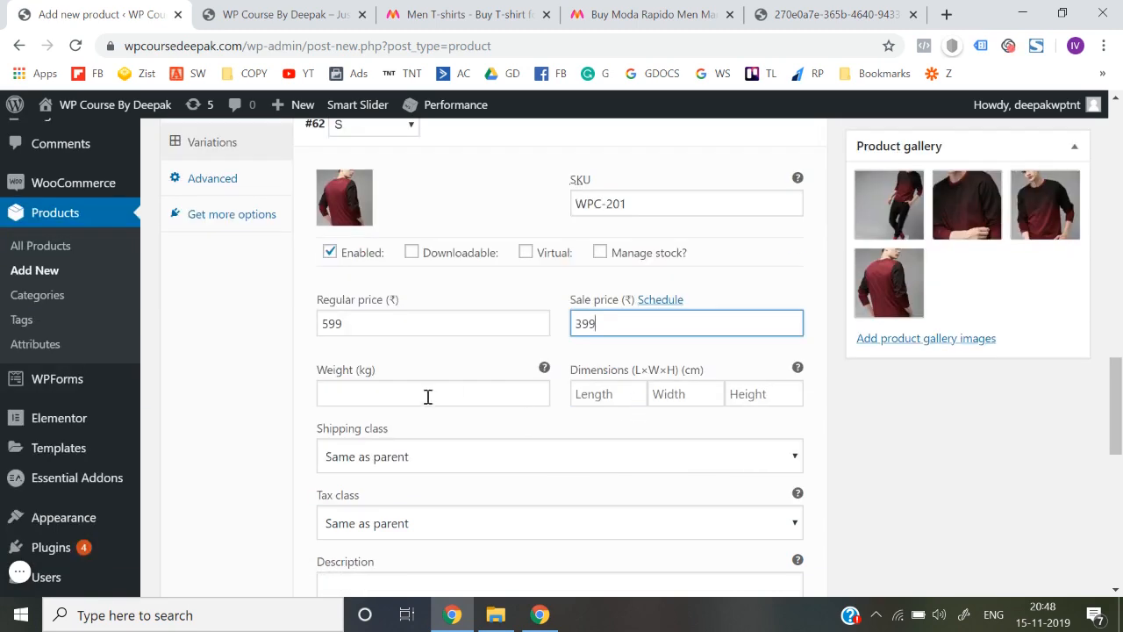
# - Examine the S variation's shipping class, tax class and description fields, and collapse the variation
pyautogui.scroll(-1, 497, 403)
pyautogui.click(466, 381)
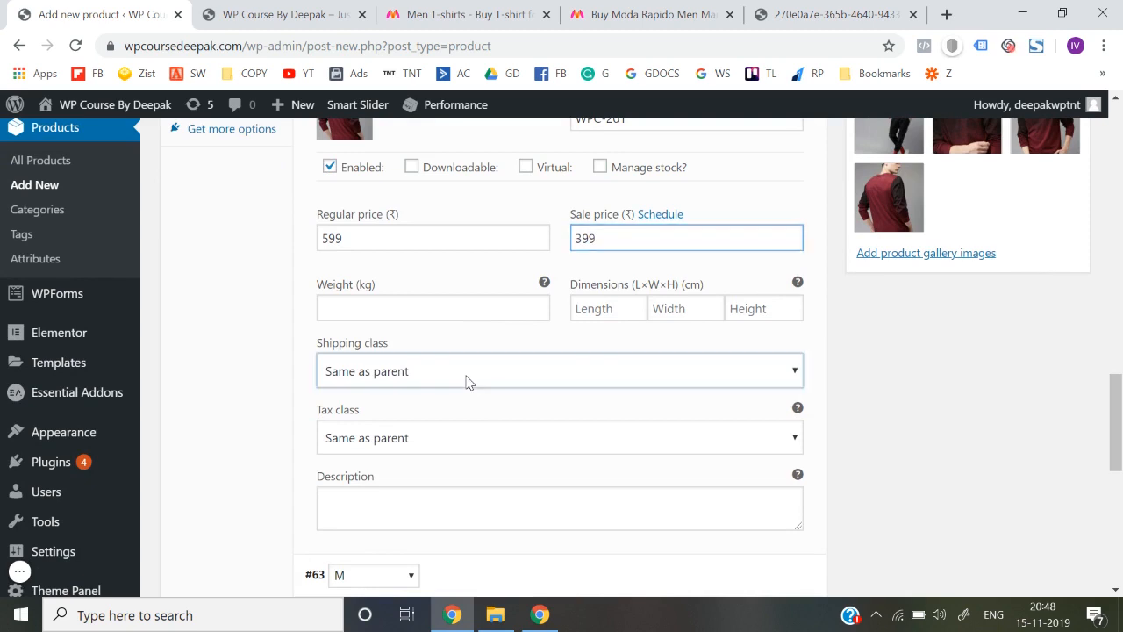
pyautogui.click(466, 381)
pyautogui.scroll(-1, 500, 451)
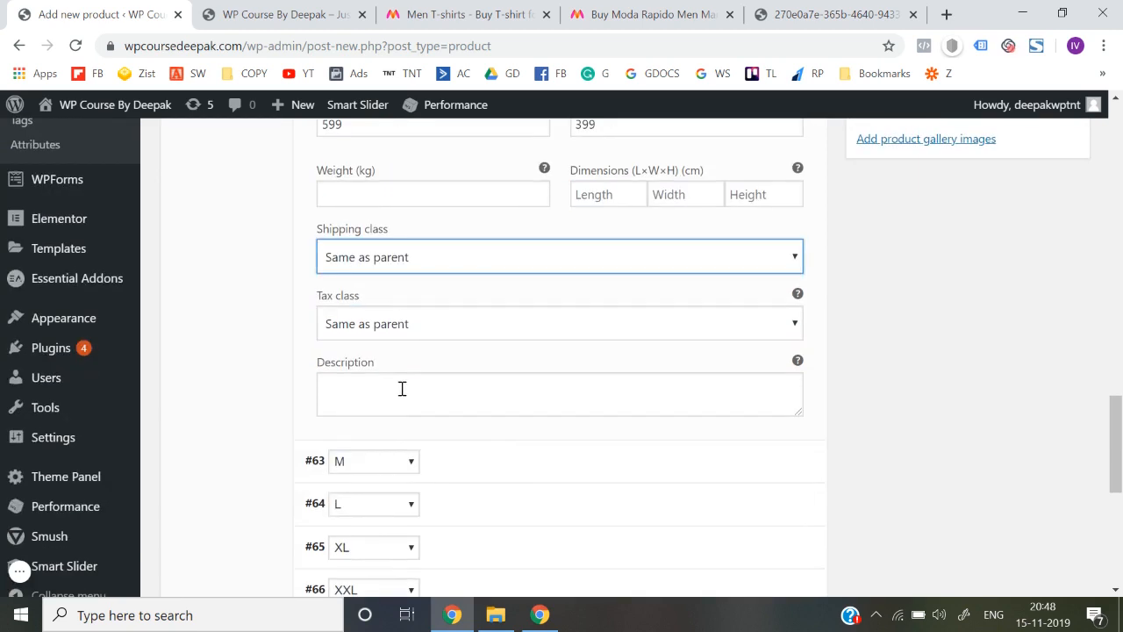
pyautogui.click(394, 403)
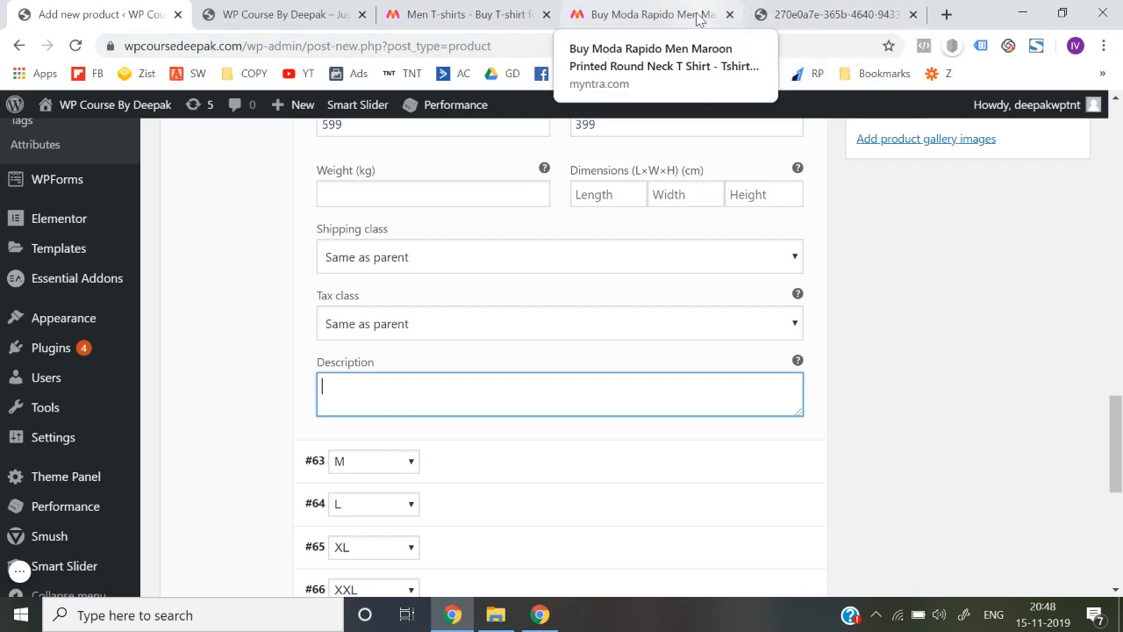
pyautogui.scroll(3, 922, 308)
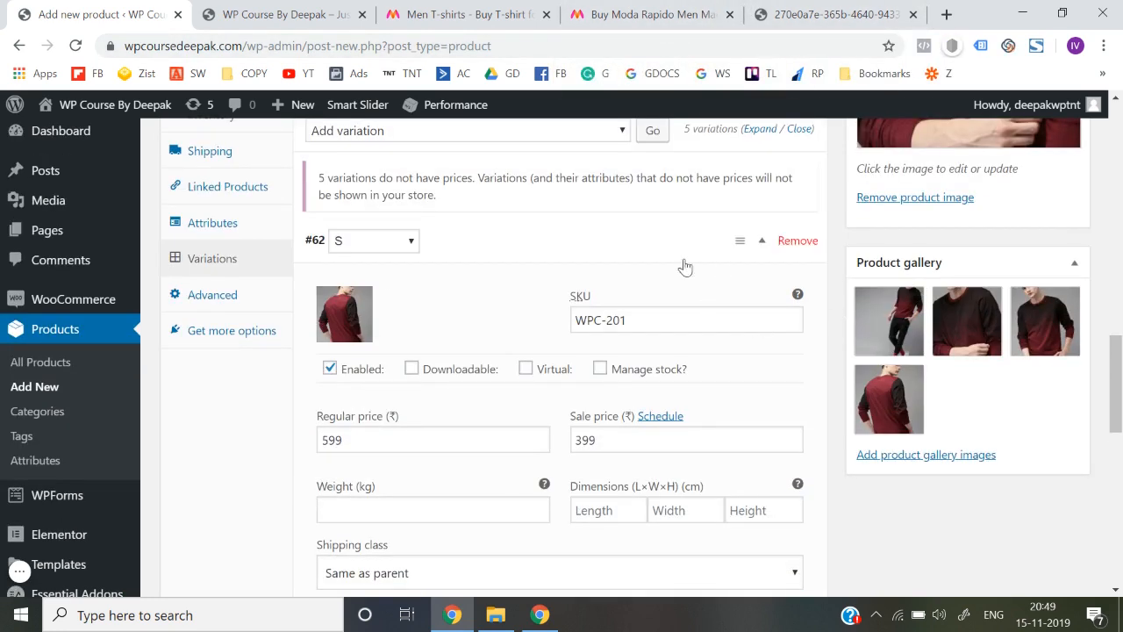
pyautogui.scroll(1, 702, 228)
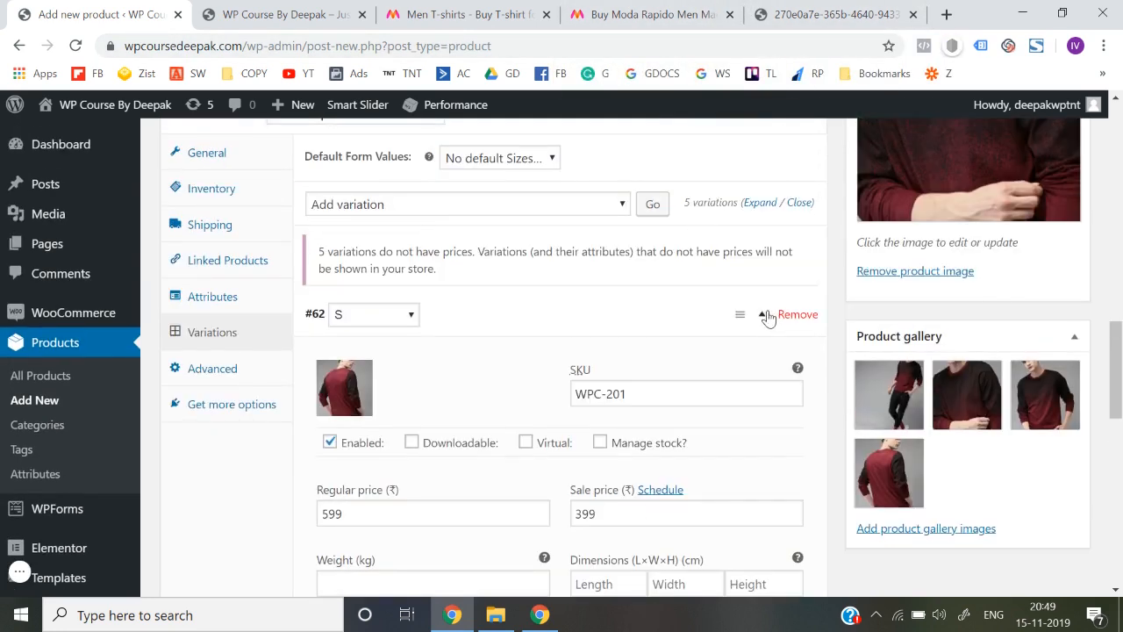
pyautogui.click(762, 316)
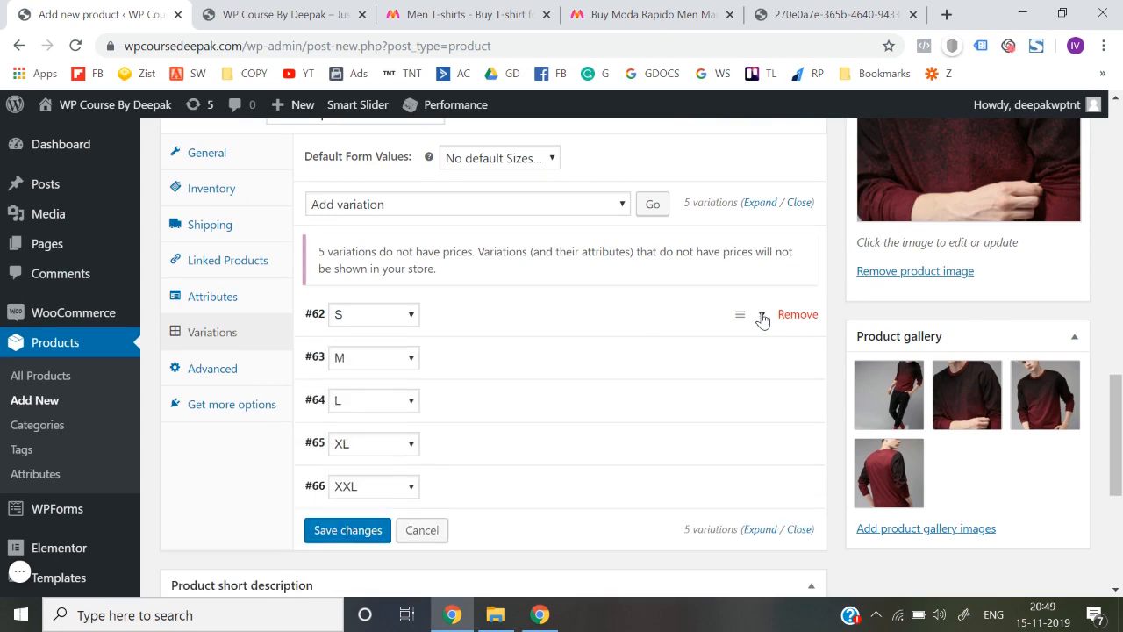
# - Expand the M variation and set the front-view T-shirt picture 3.jpg from the media library as its image
pyautogui.click(511, 369)
pyautogui.scroll(-1, 514, 368)
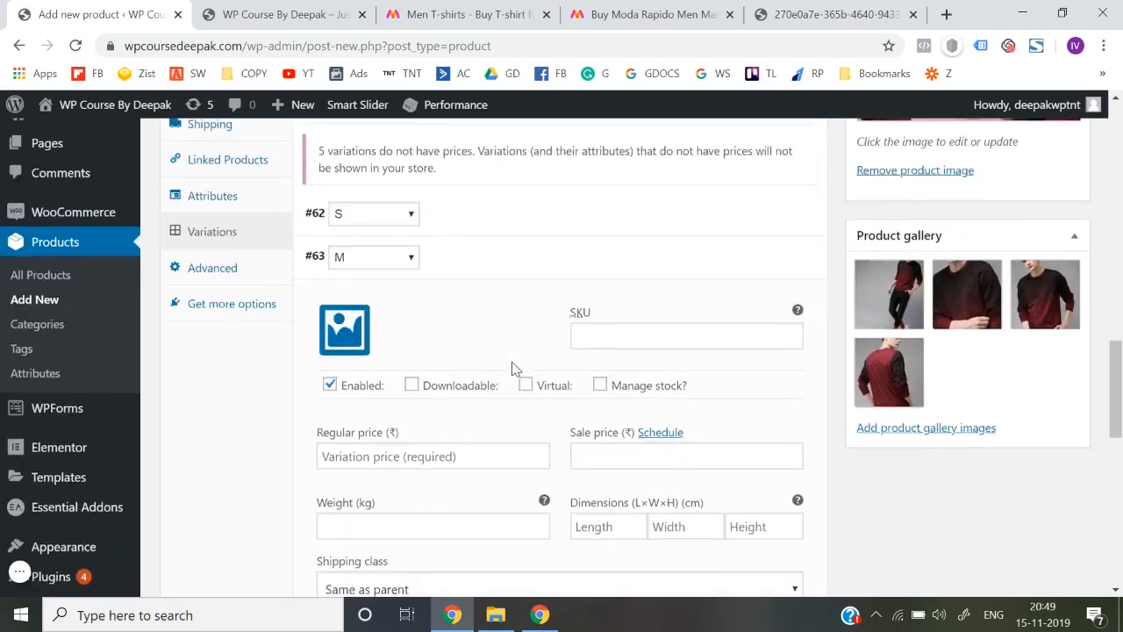
pyautogui.click(344, 329)
pyautogui.click(214, 287)
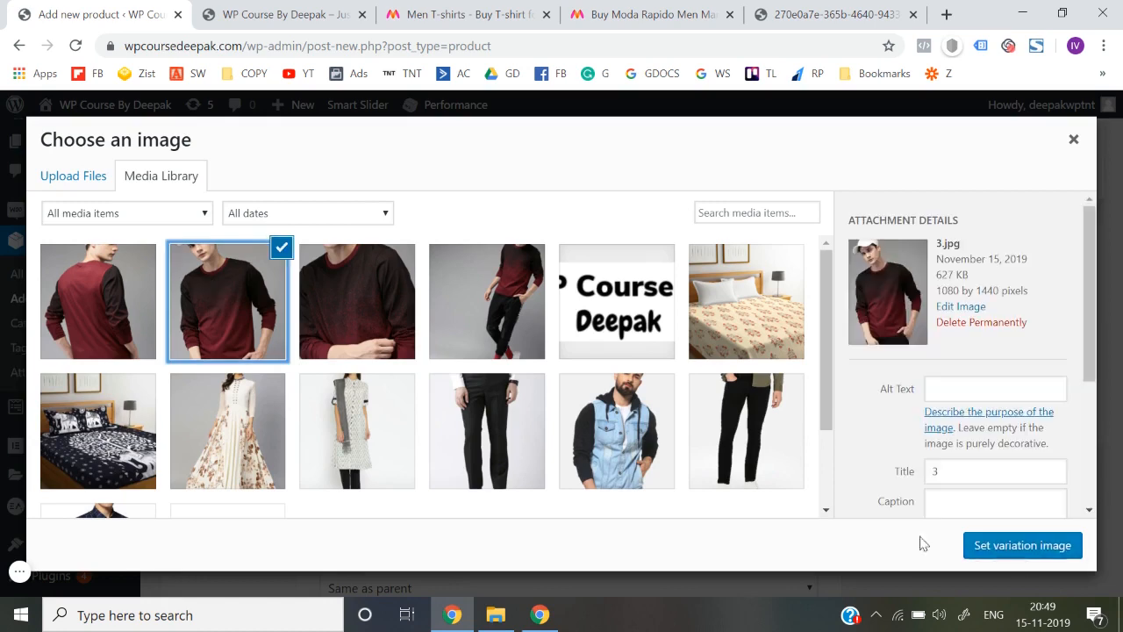
pyautogui.click(1016, 548)
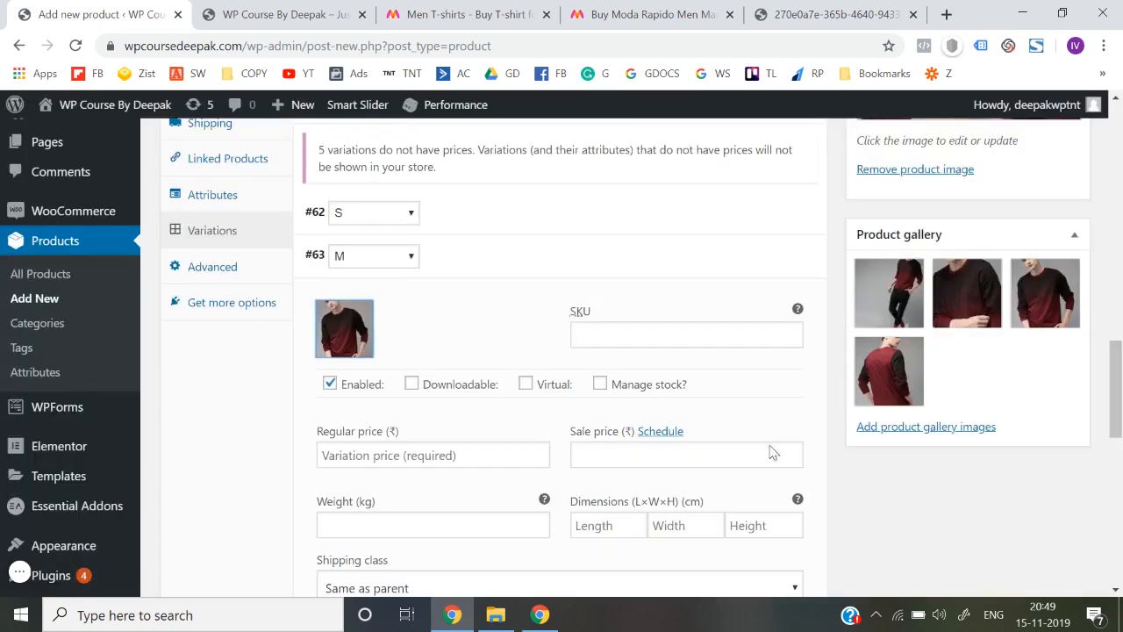
# - Give the M variation the SKU WPC0101, a regular price of 699 and a sale price of 199, and collapse it
pyautogui.click(607, 330)
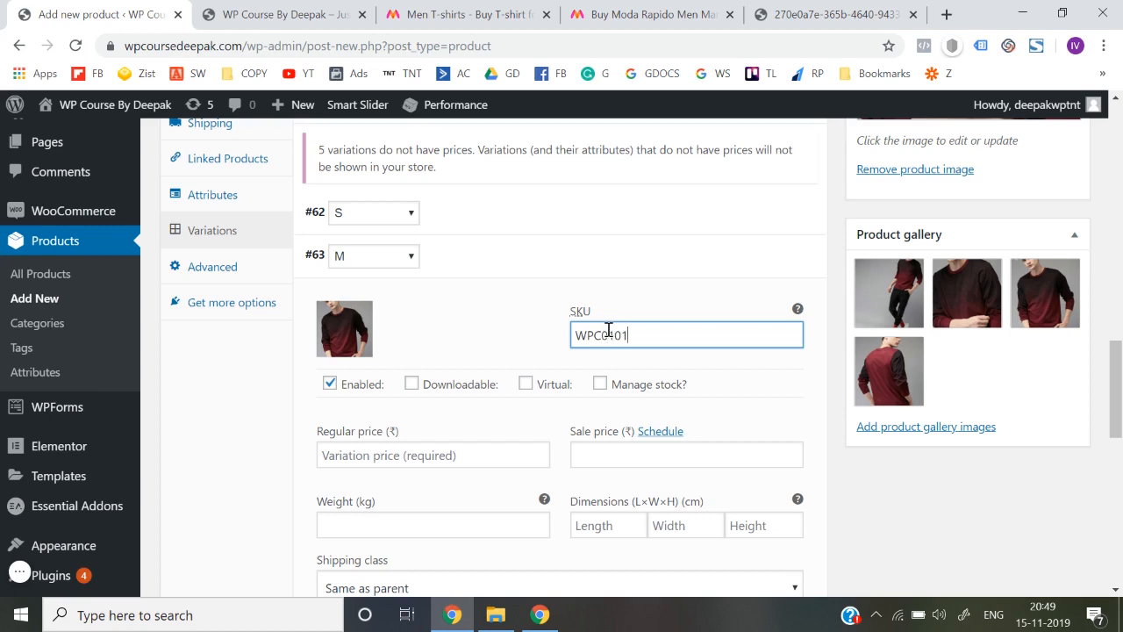
pyautogui.scroll(-1, 608, 333)
pyautogui.click(459, 404)
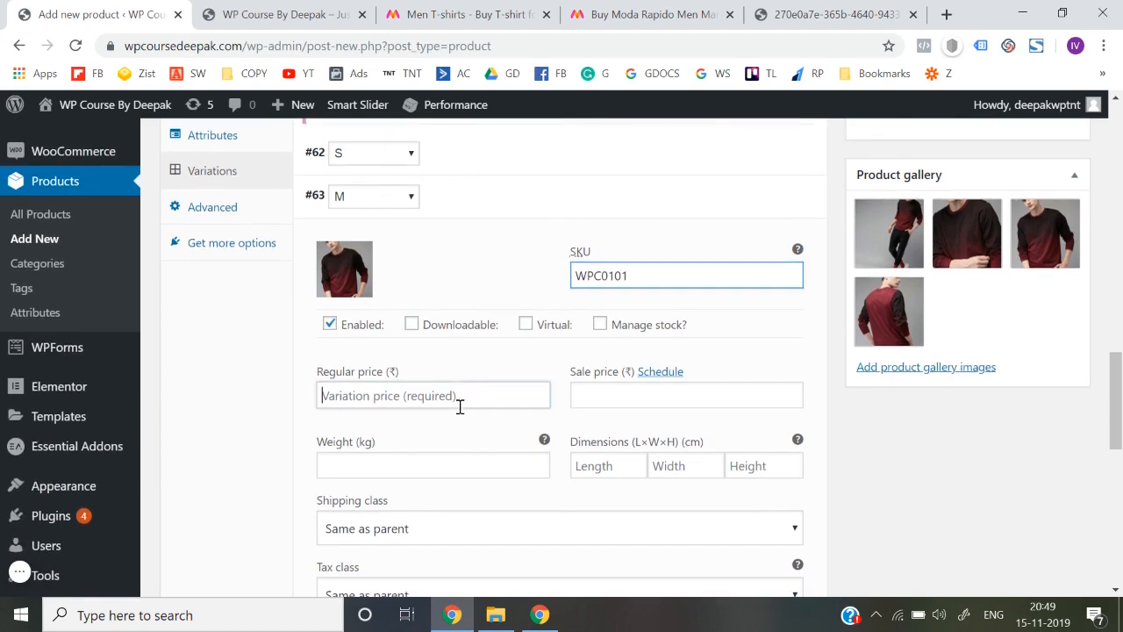
pyautogui.write('699')
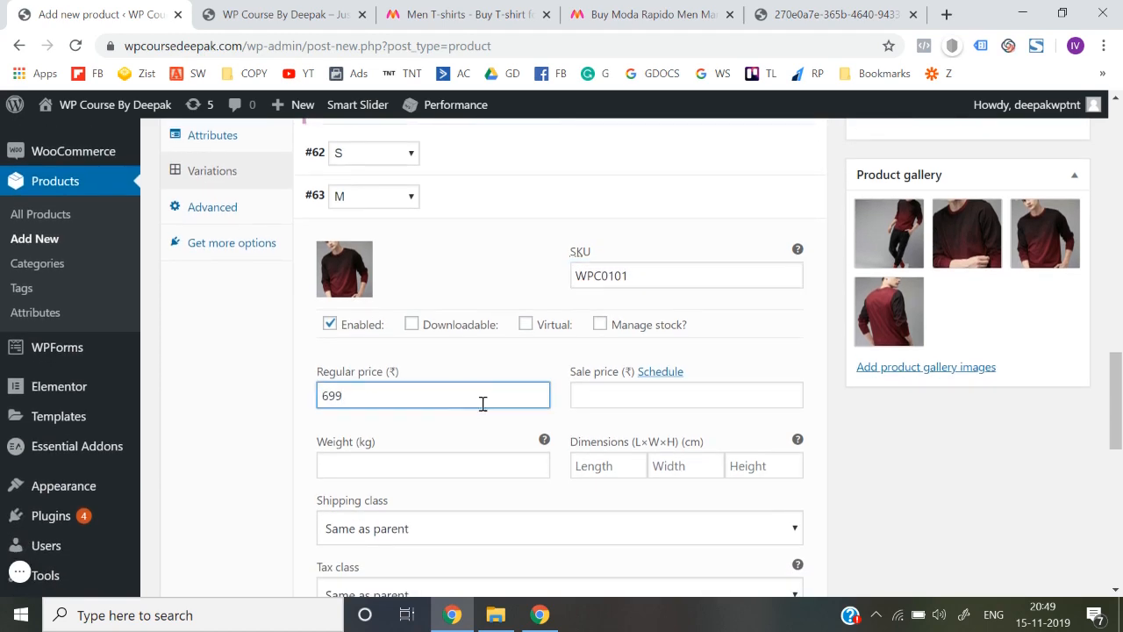
pyautogui.click(620, 402)
pyautogui.write('1')
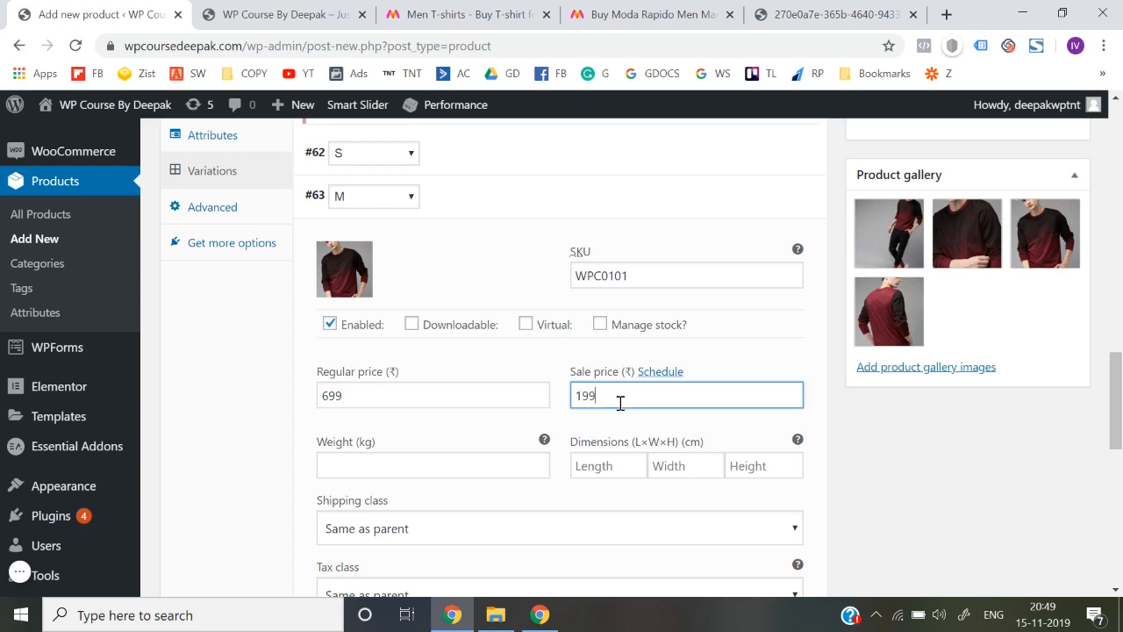
pyautogui.write('99')
pyautogui.scroll(1, 631, 386)
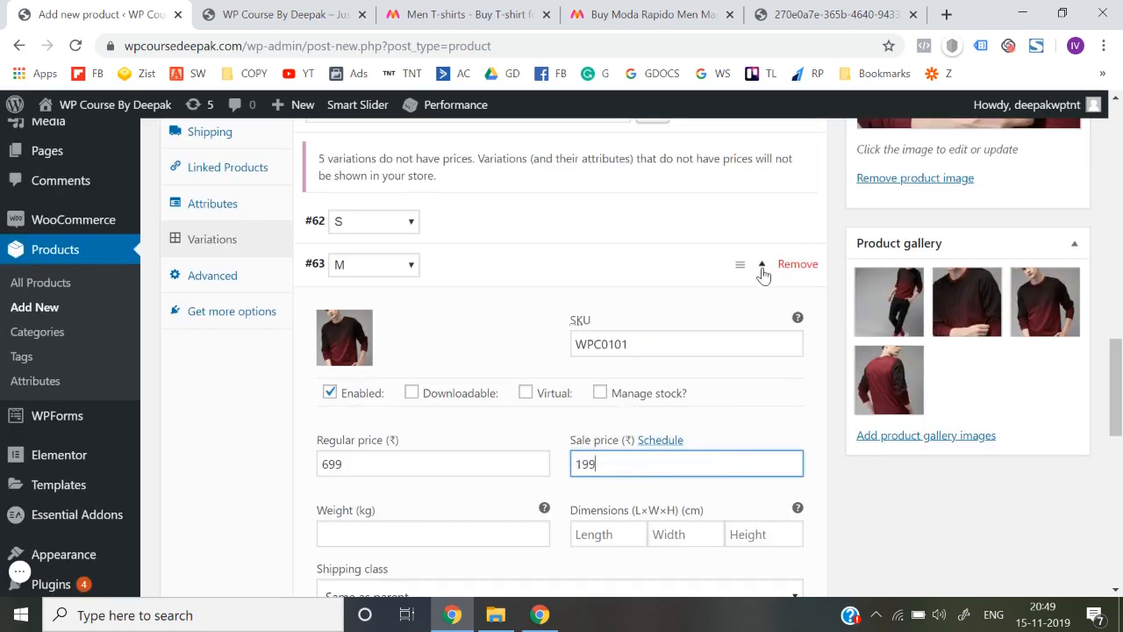
pyautogui.click(759, 270)
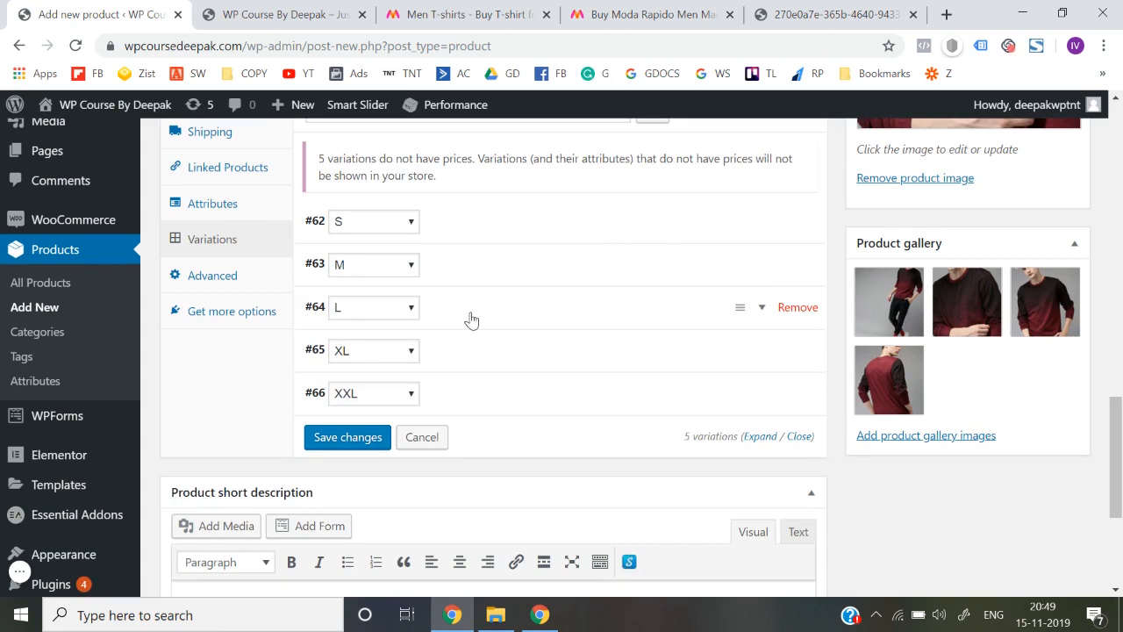
# - Fill in the L variation with SKU Tyetywe, regular price 199 and sale price 99, and collapse it
pyautogui.click(471, 320)
pyautogui.click(635, 379)
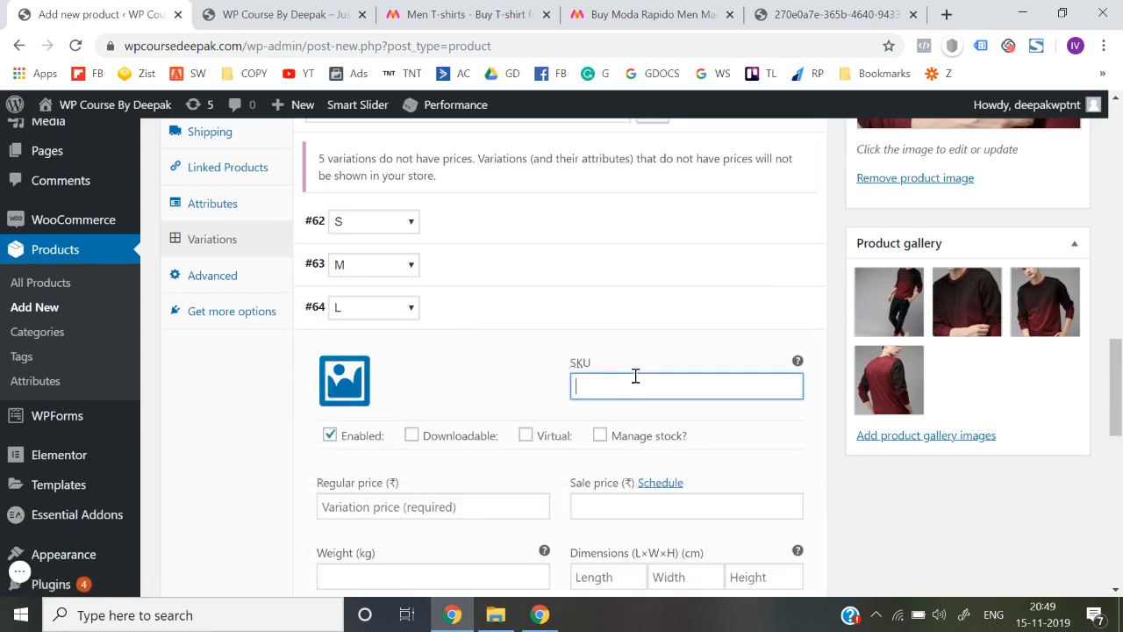
pyautogui.scroll(-2, 635, 375)
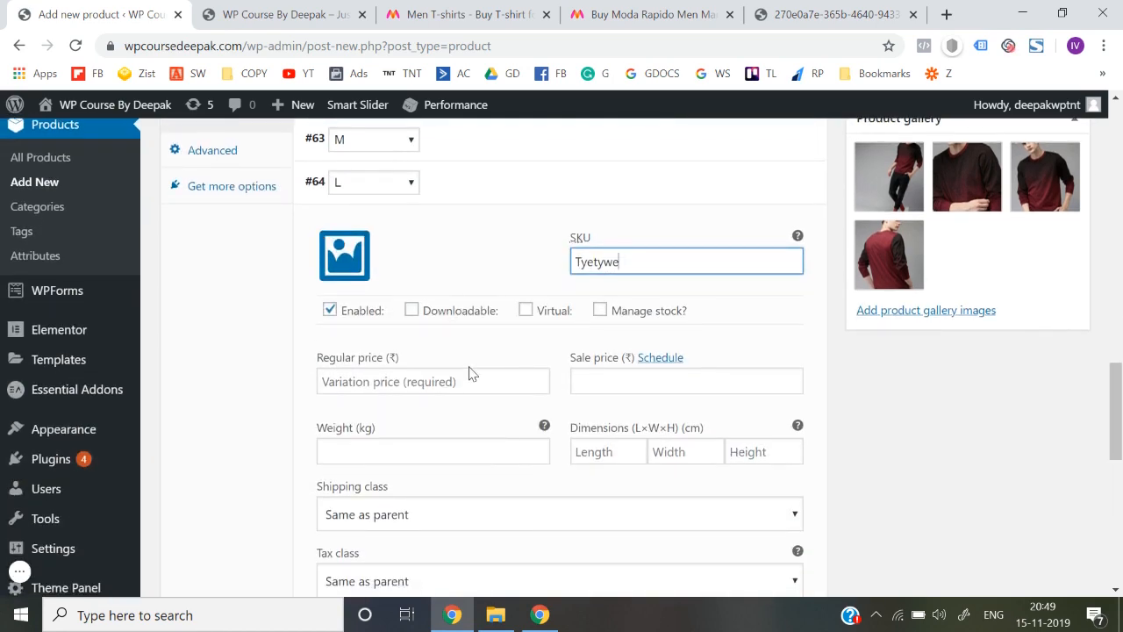
pyautogui.click(466, 386)
pyautogui.write('199')
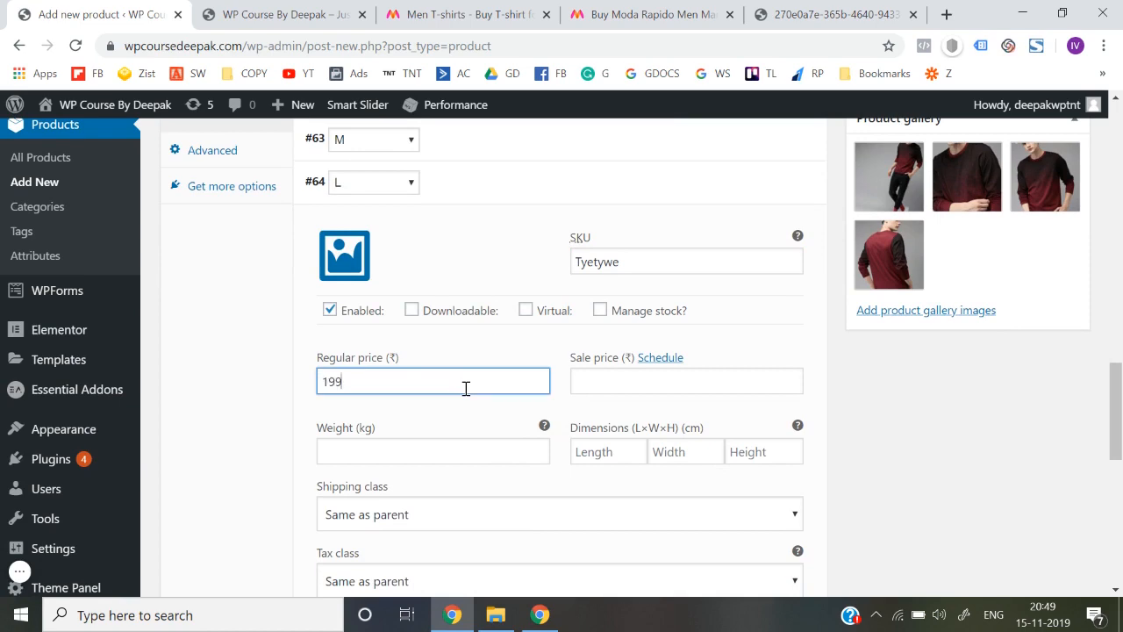
pyautogui.click(604, 388)
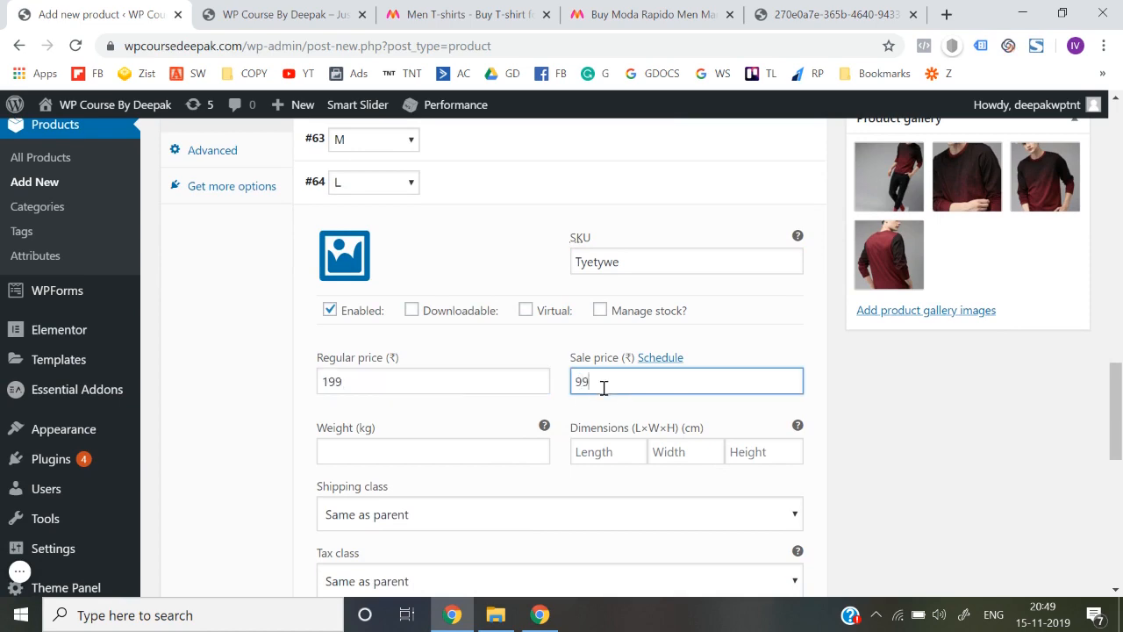
pyautogui.scroll(-5, 602, 390)
pyautogui.scroll(5, 722, 284)
pyautogui.scroll(2, 760, 348)
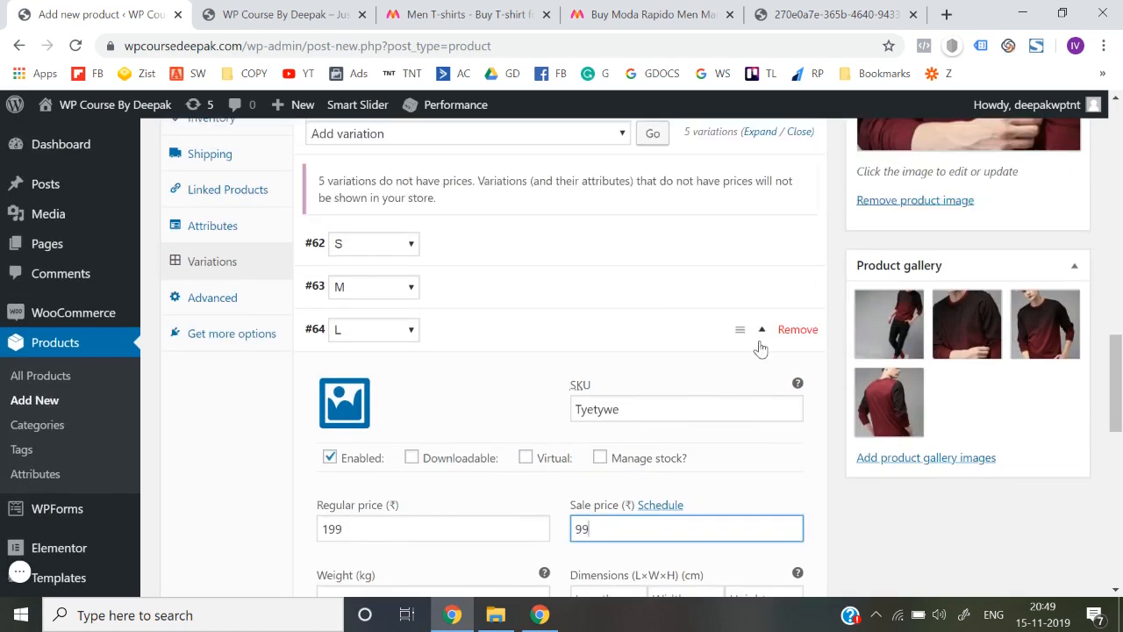
pyautogui.click(762, 329)
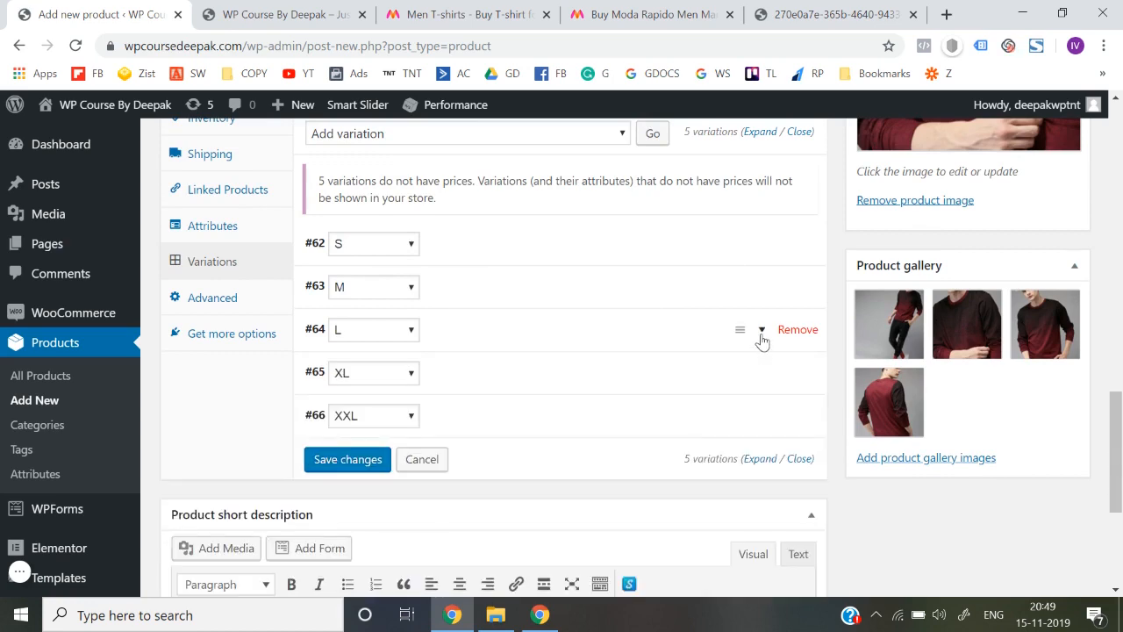
# - Fill in the XL variation with SKU ^7672, regular price 1199 and sale price 599, and collapse it
pyautogui.scroll(-1, 761, 340)
pyautogui.click(761, 331)
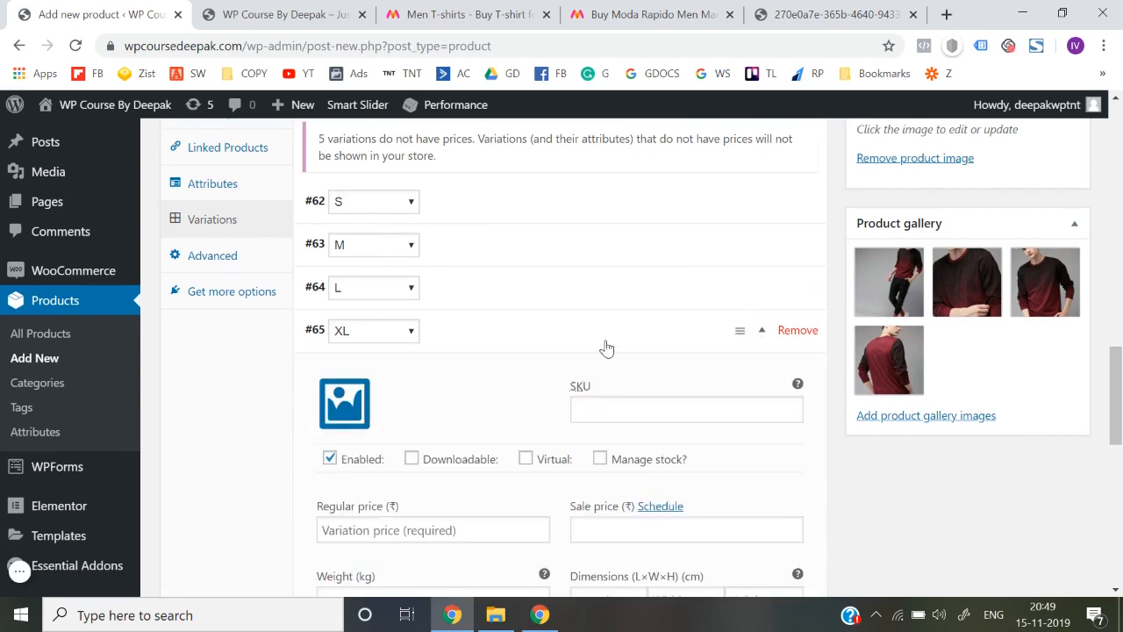
pyautogui.scroll(-3, 605, 346)
pyautogui.click(637, 303)
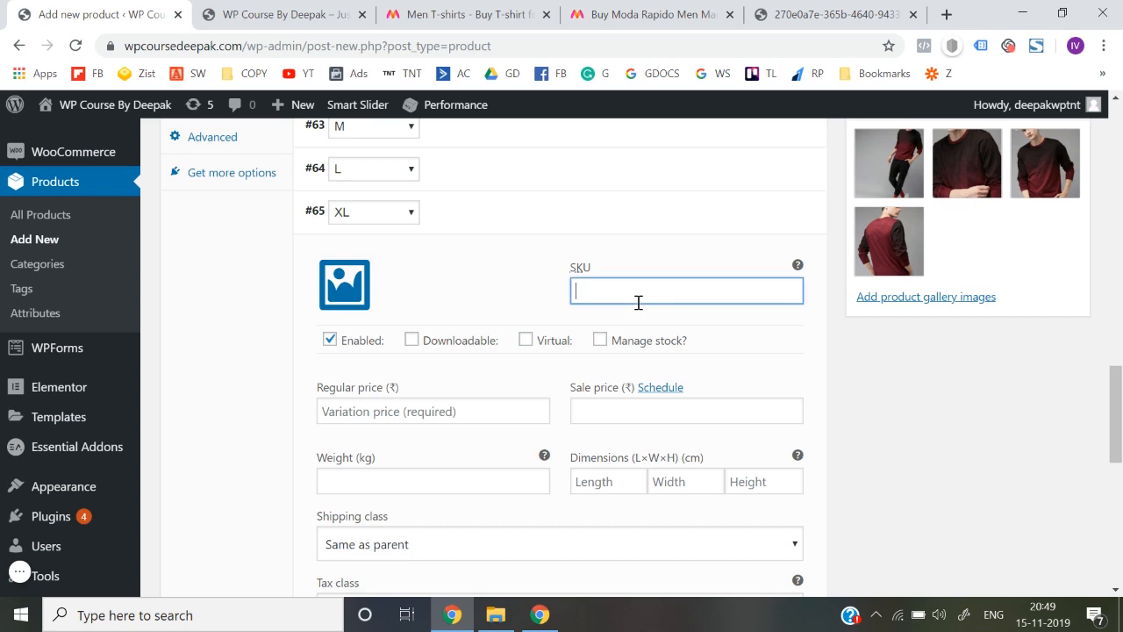
pyautogui.write('^7672')
pyautogui.scroll(-2, 639, 303)
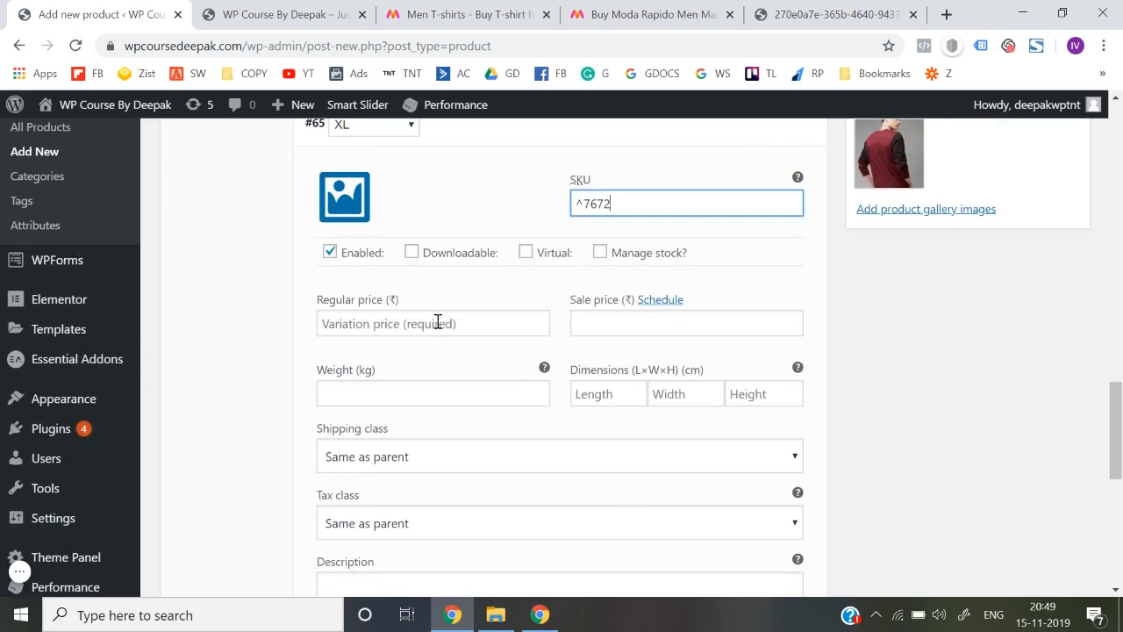
pyautogui.click(437, 321)
pyautogui.write('1199')
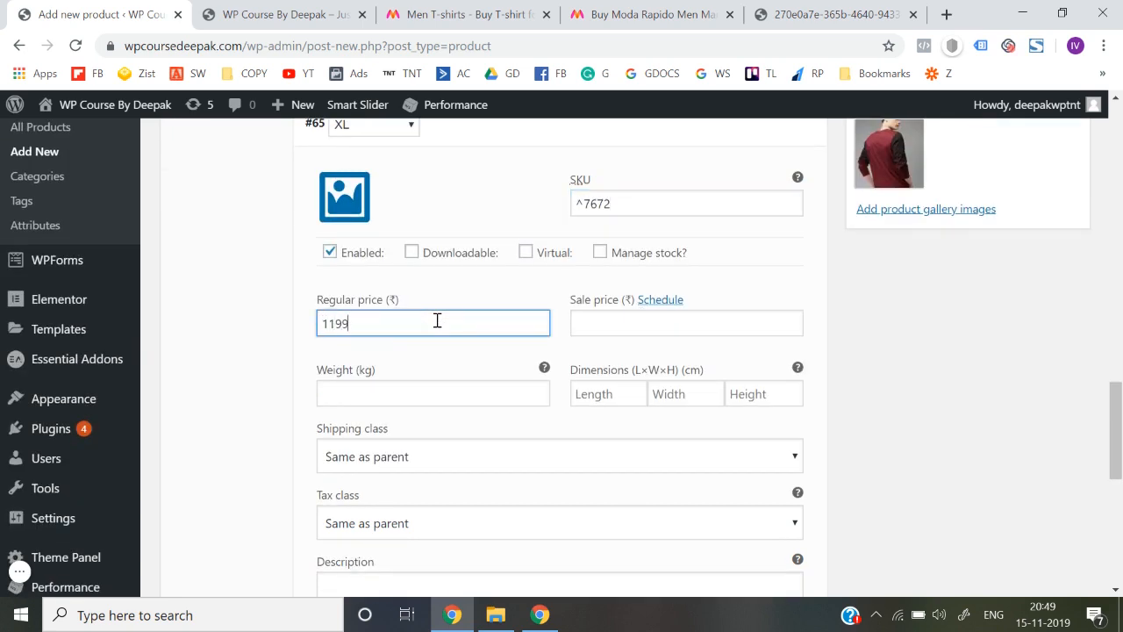
pyautogui.click(595, 327)
pyautogui.write('599')
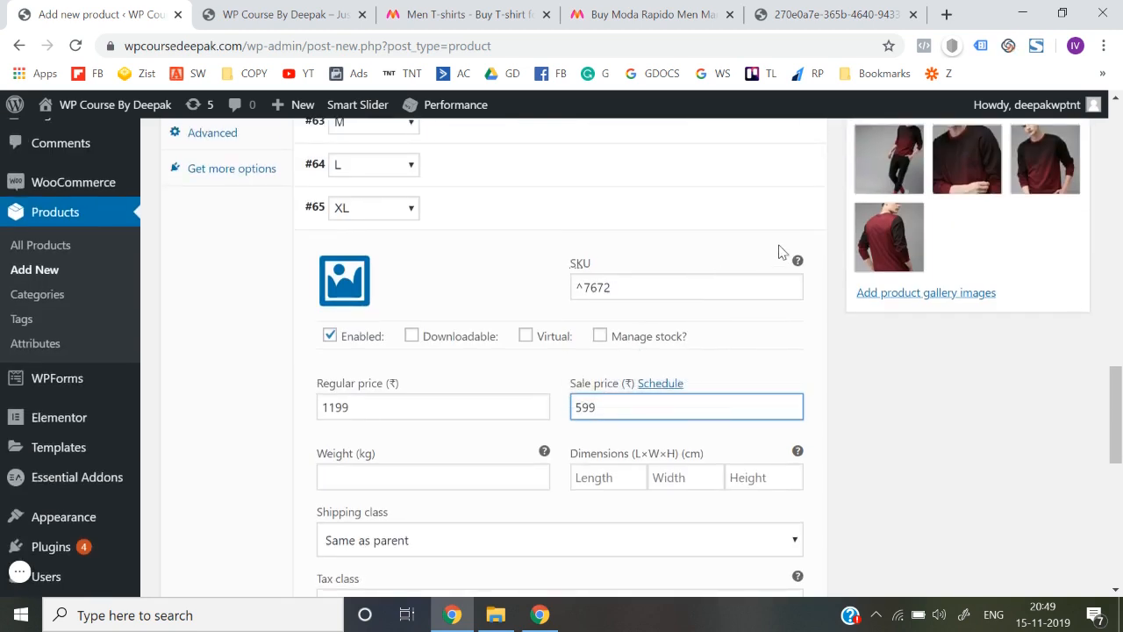
pyautogui.scroll(1, 778, 249)
pyautogui.click(764, 272)
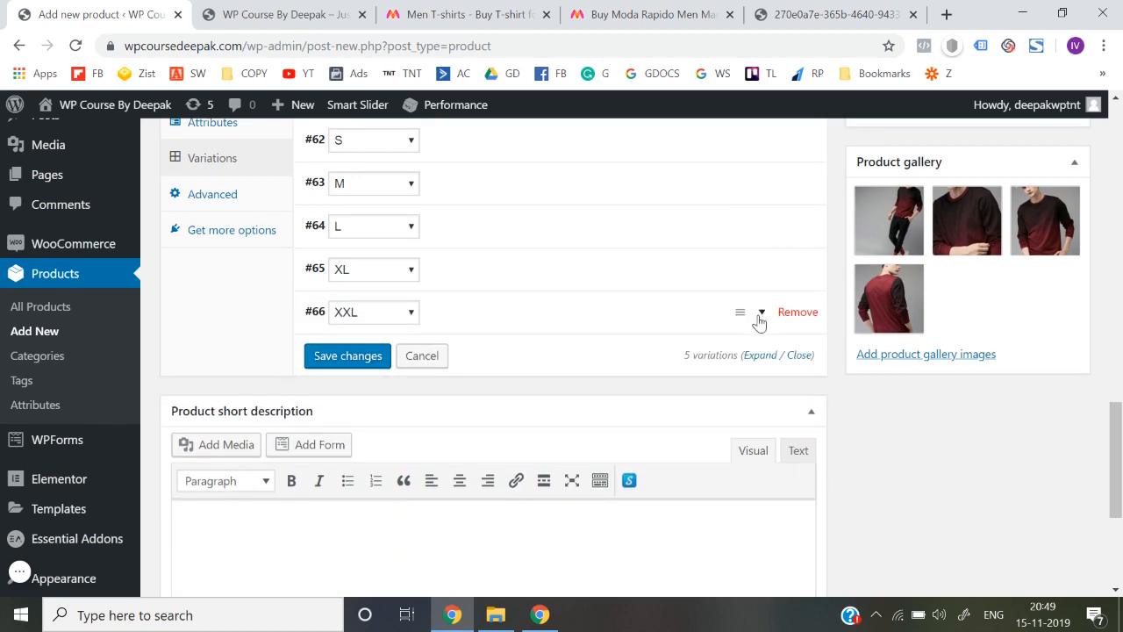
# - Remove the XXL variation, saving the pending variation changes and confirming the removal
pyautogui.click(792, 316)
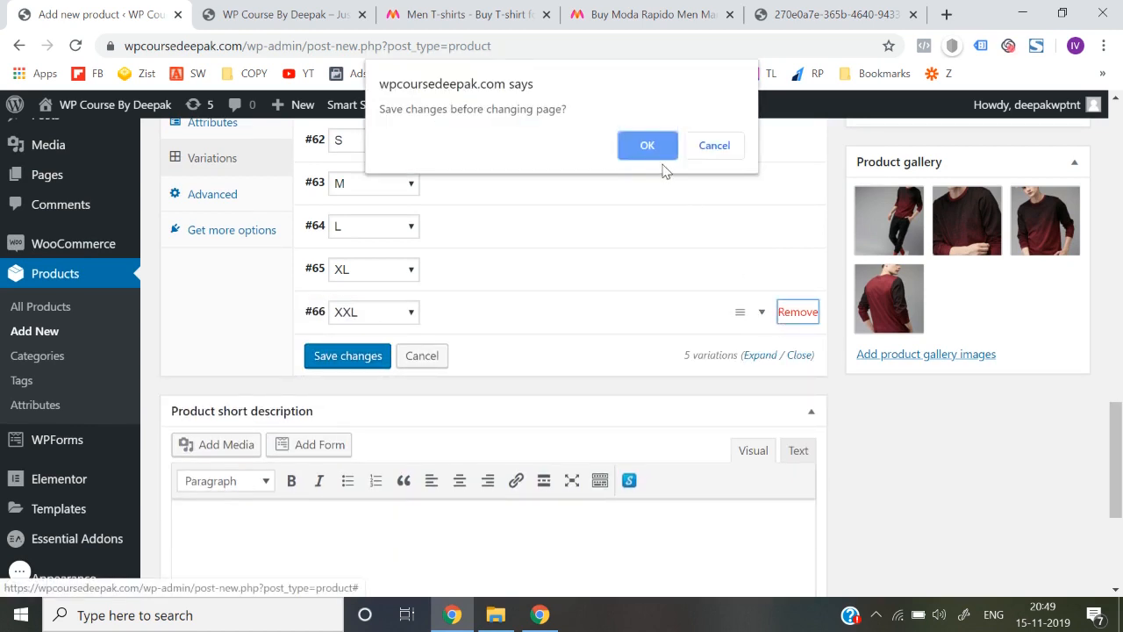
pyautogui.click(647, 146)
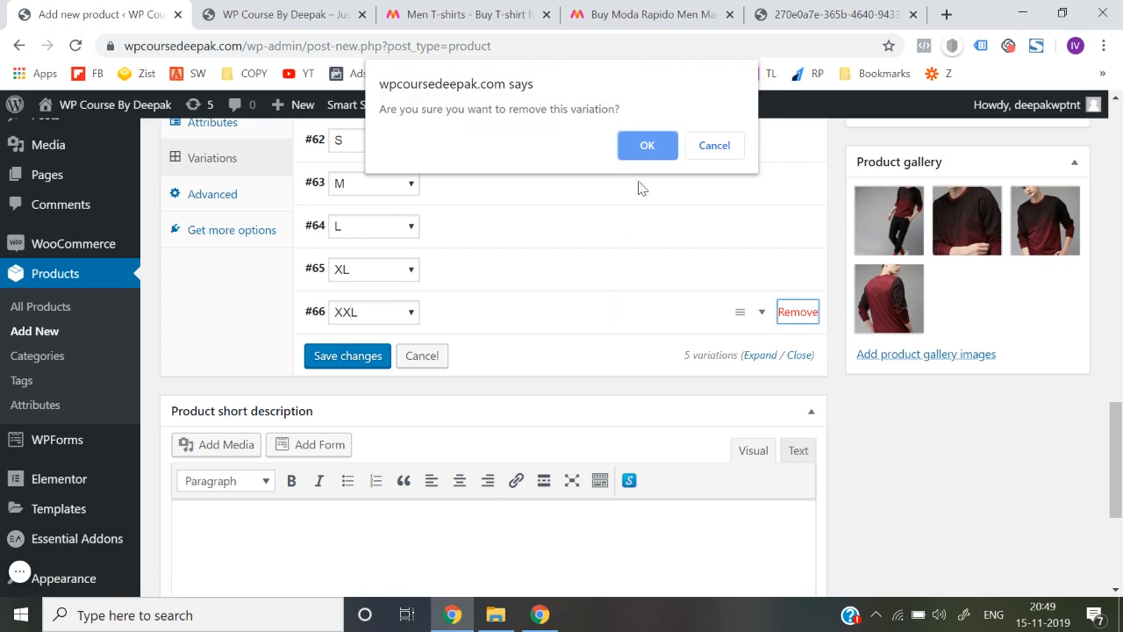
pyautogui.click(647, 146)
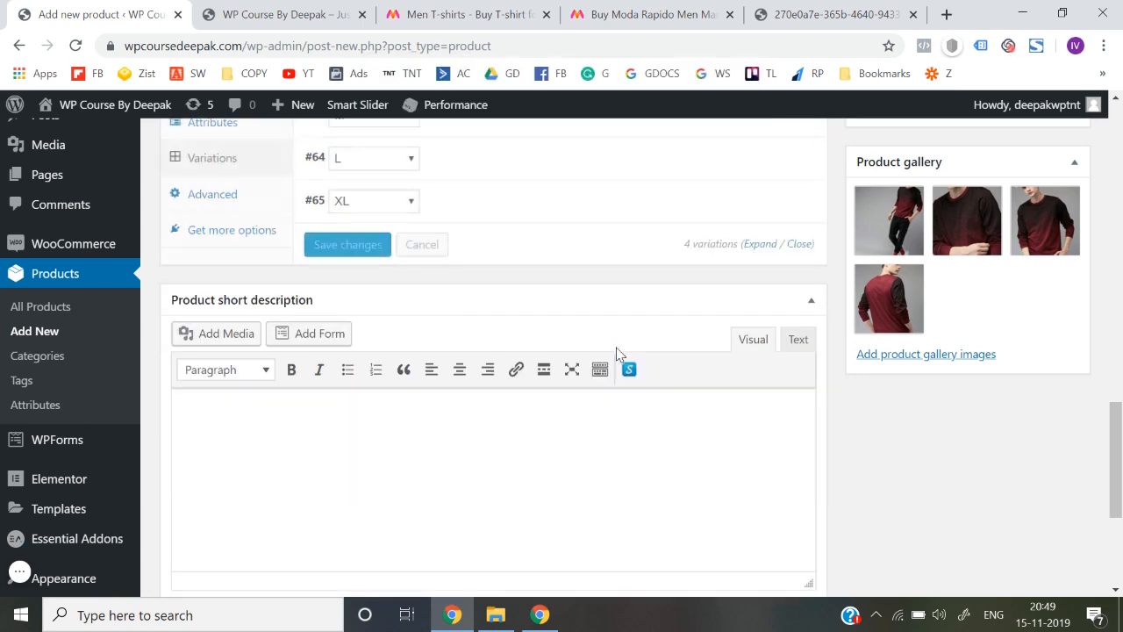
# - On the Myntra product page, select the product details text from the T-shirt description through Material & Care for copying
pyautogui.scroll(-1, 618, 351)
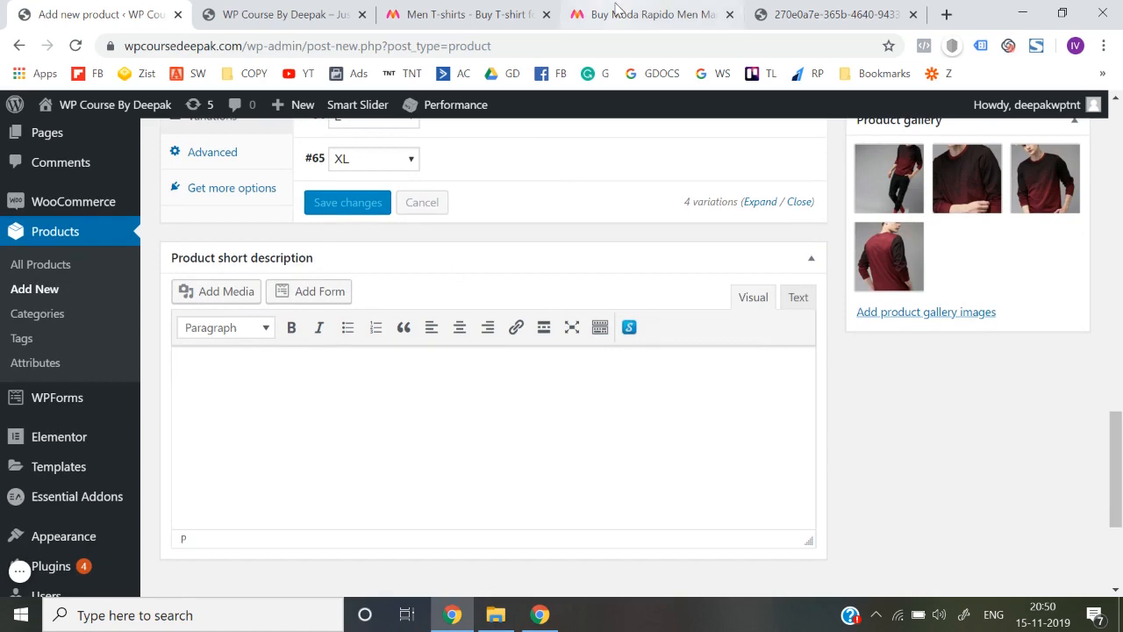
pyautogui.click(649, 14)
pyautogui.scroll(-10, 721, 364)
pyautogui.scroll(-5, 721, 364)
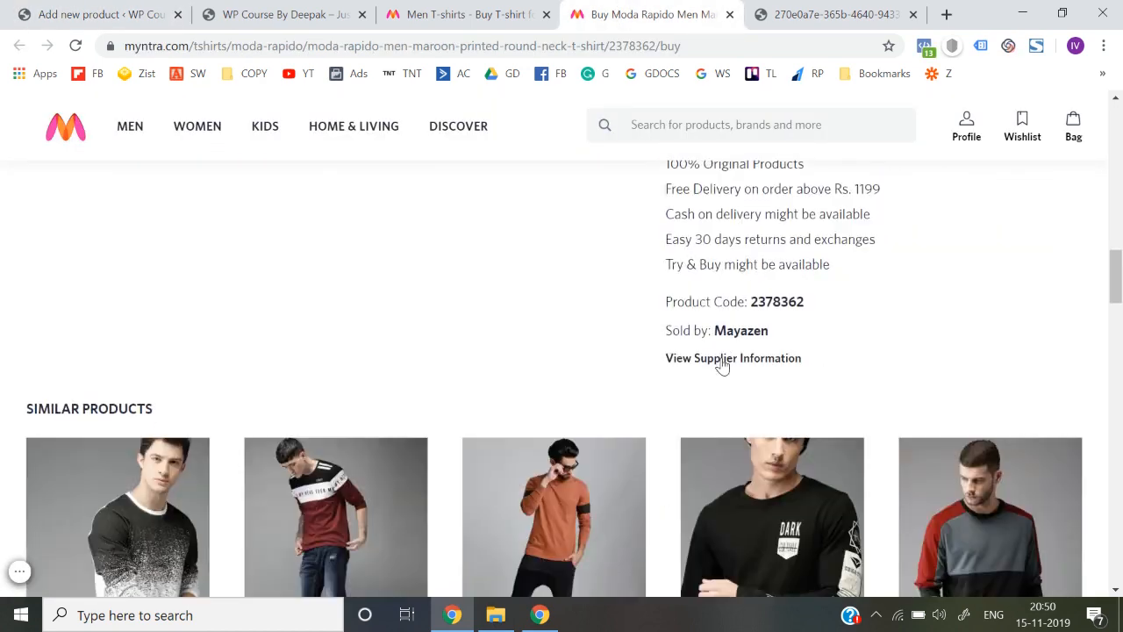
pyautogui.scroll(2, 719, 358)
pyautogui.scroll(-12, 699, 350)
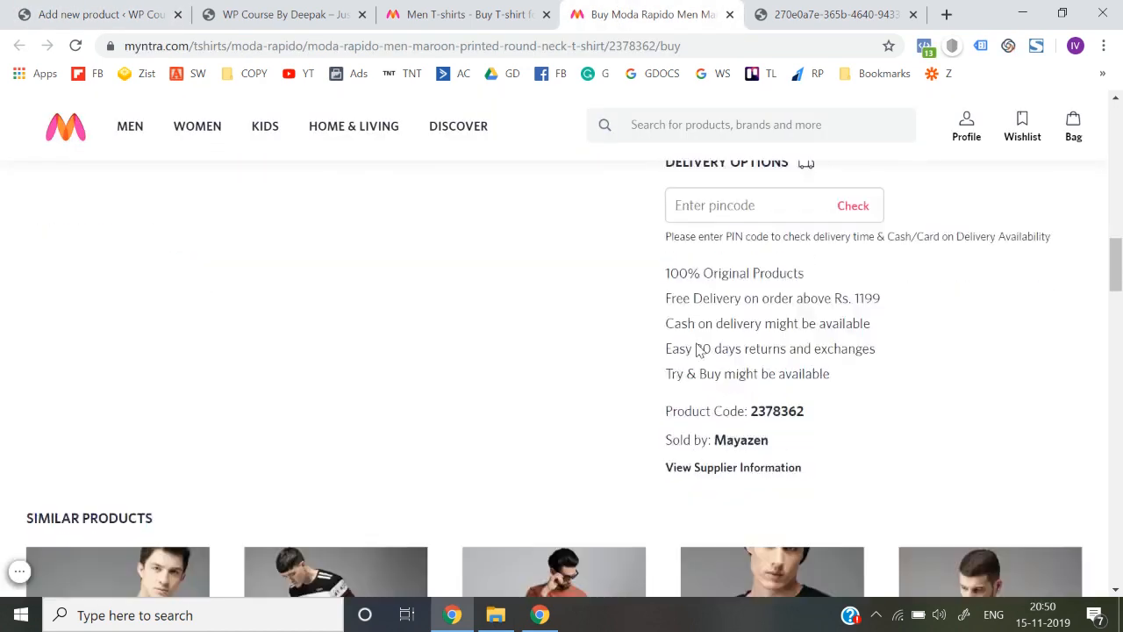
pyautogui.scroll(15, 699, 350)
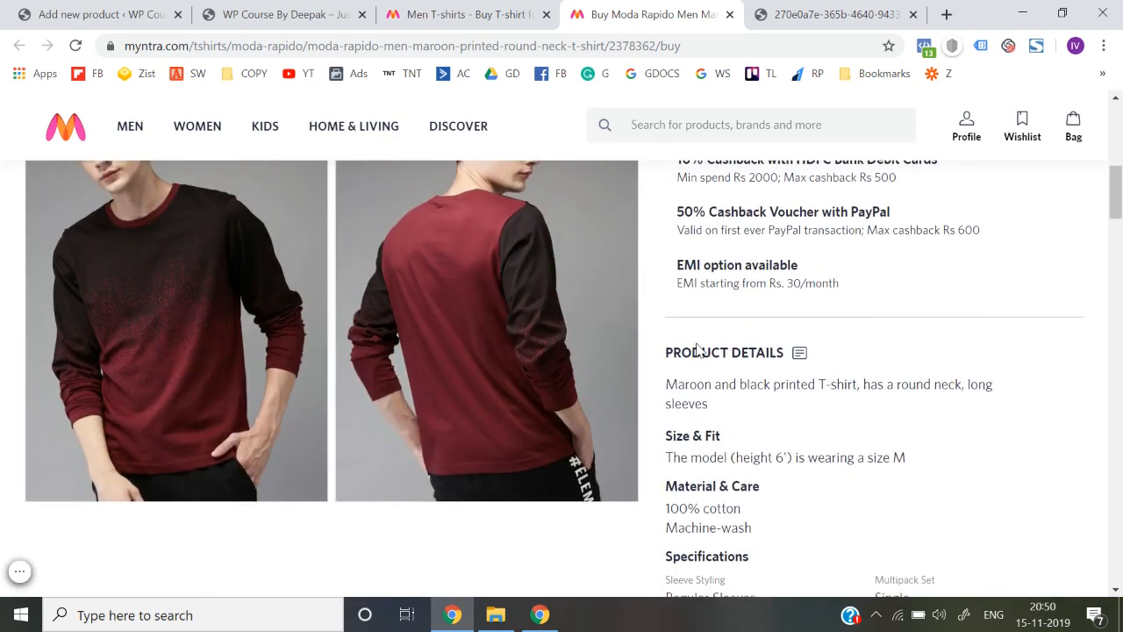
pyautogui.scroll(-2, 695, 338)
pyautogui.scroll(1, 684, 239)
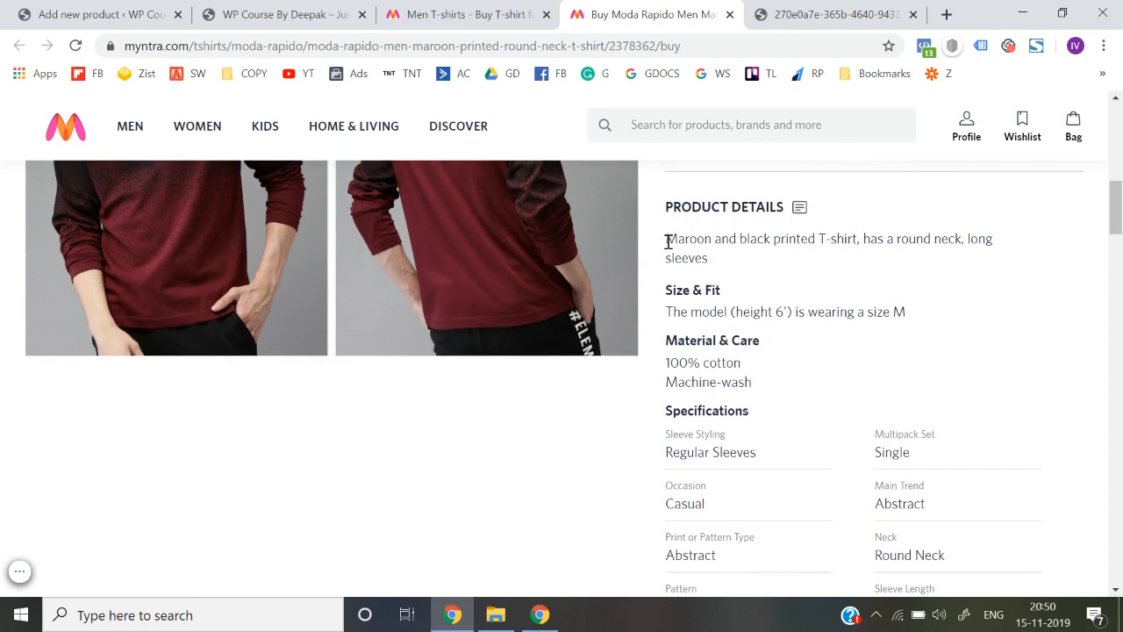
pyautogui.moveTo(664, 235); pyautogui.dragTo(781, 383)
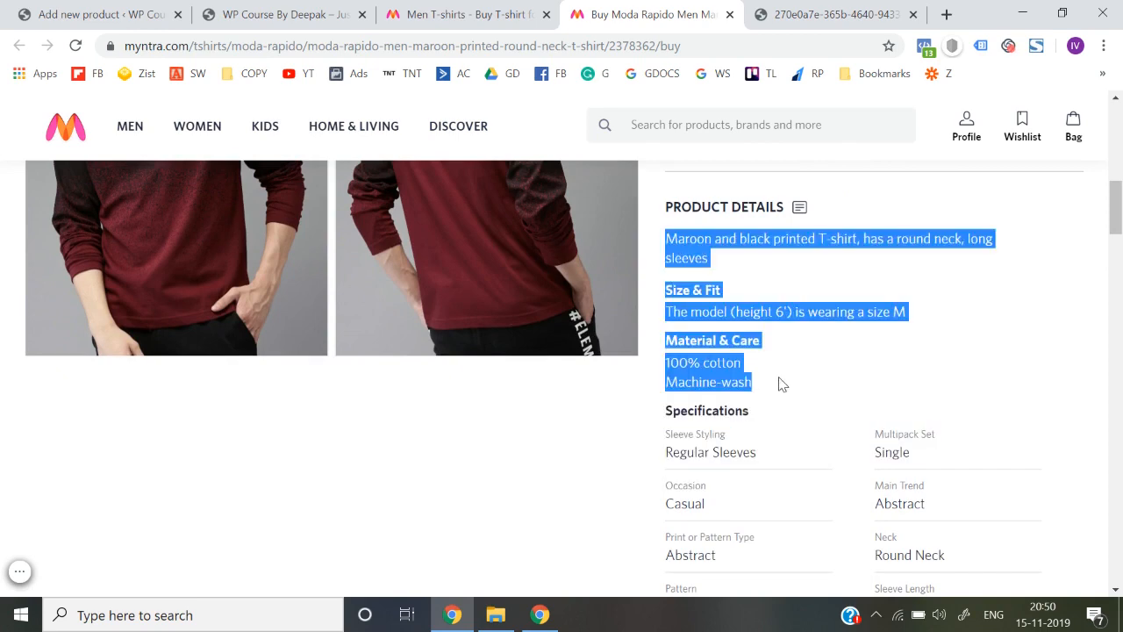
# - Paste the copied product details into the new product's short description
pyautogui.click(277, 14)
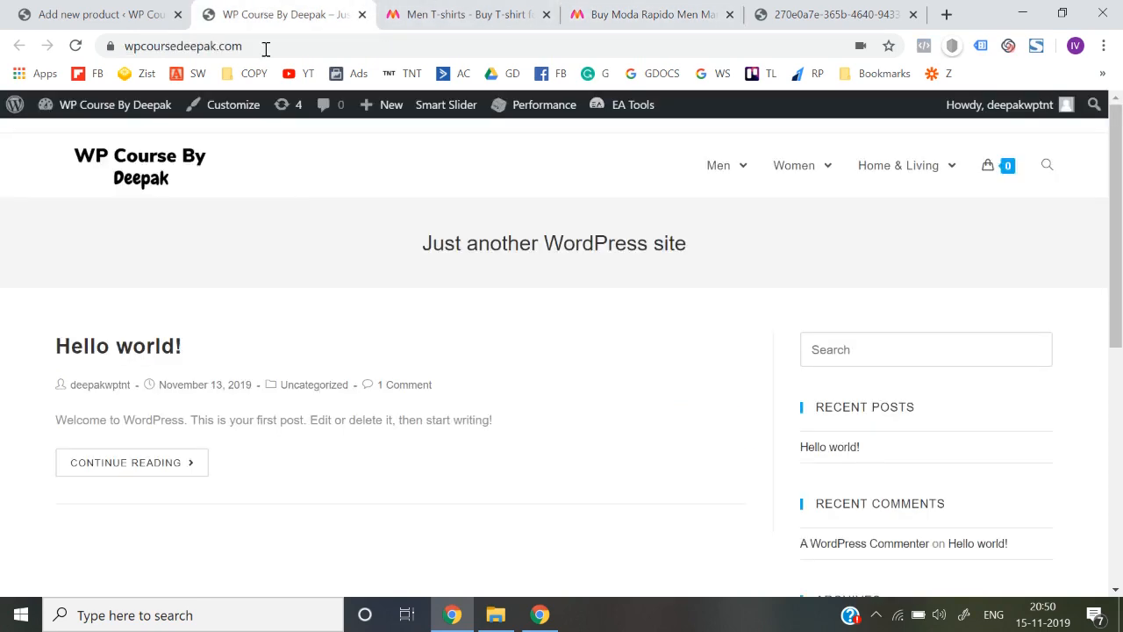
pyautogui.click(101, 14)
pyautogui.hotkey('ctrl', 'v')
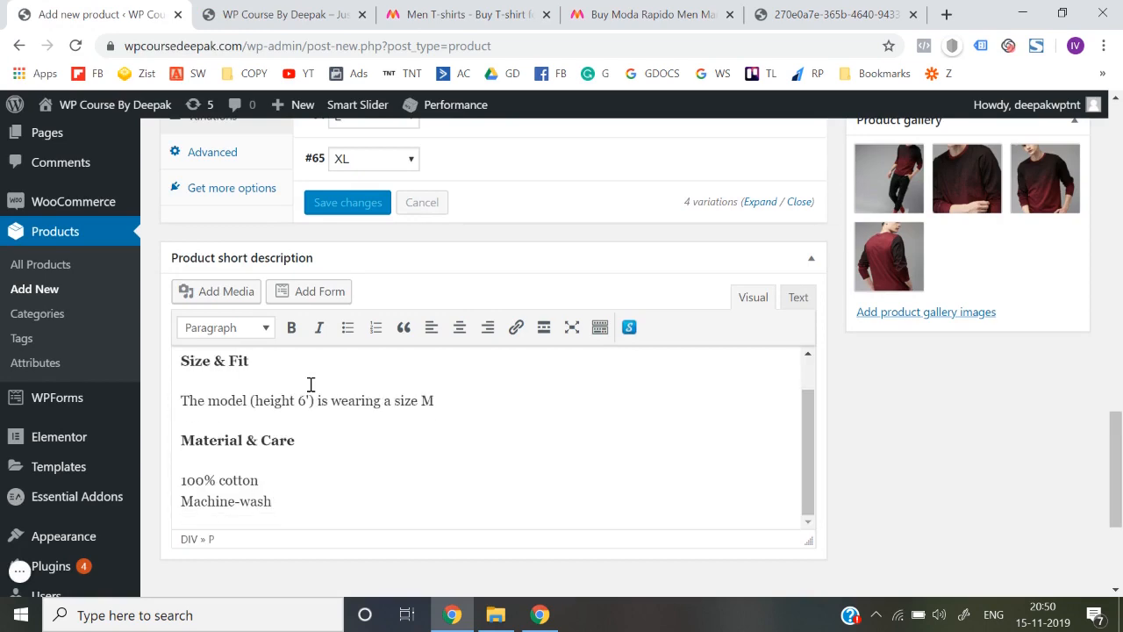
# - Assign the Shirts category to the product and publish it
pyautogui.scroll(-3, 550, 360)
pyautogui.scroll(2, 809, 386)
pyautogui.scroll(10, 809, 386)
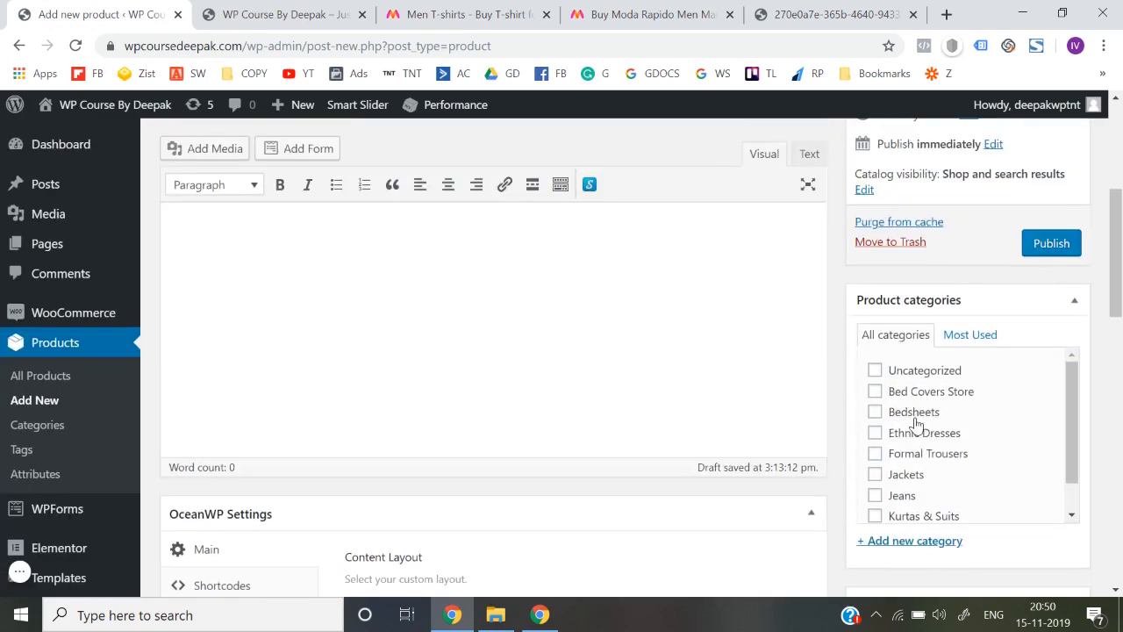
pyautogui.scroll(-2, 915, 426)
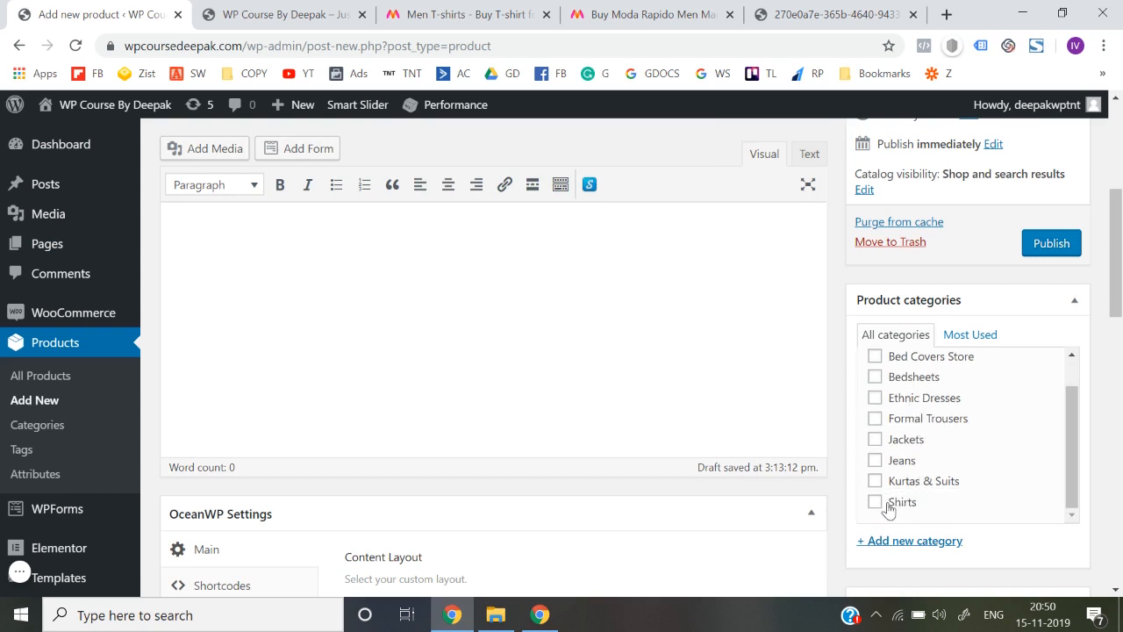
pyautogui.scroll(2, 903, 455)
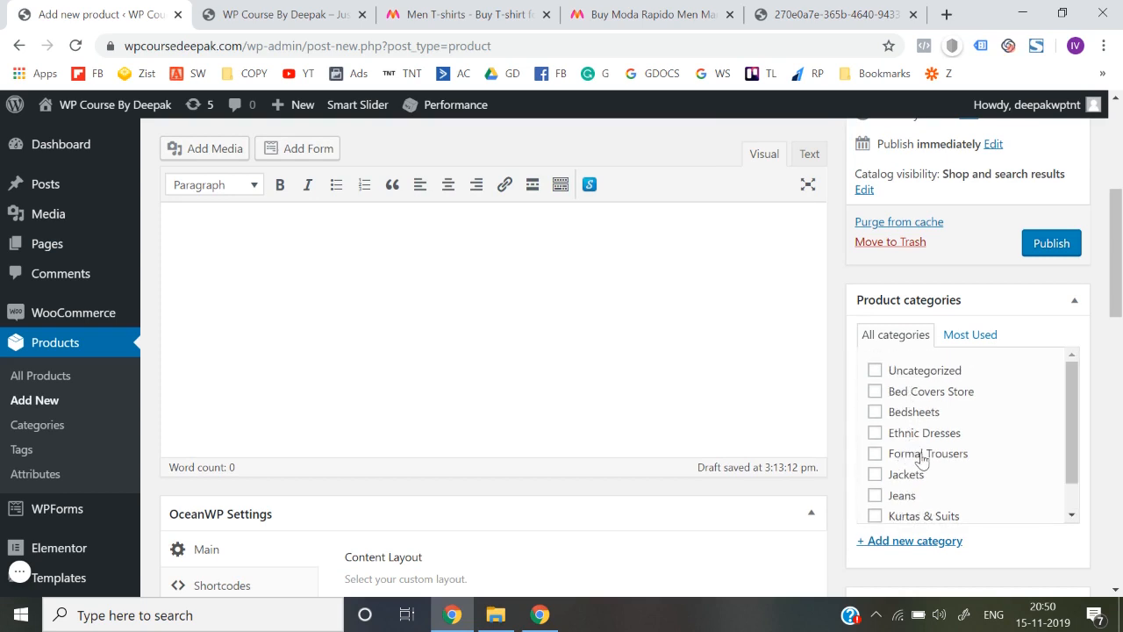
pyautogui.scroll(-2, 918, 461)
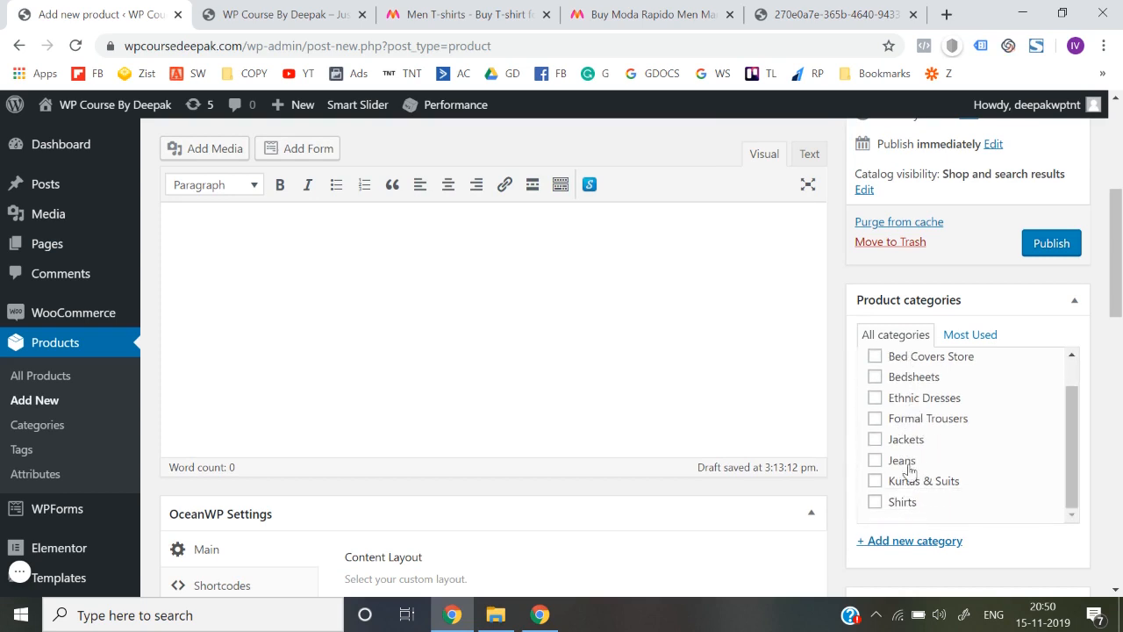
pyautogui.click(1047, 244)
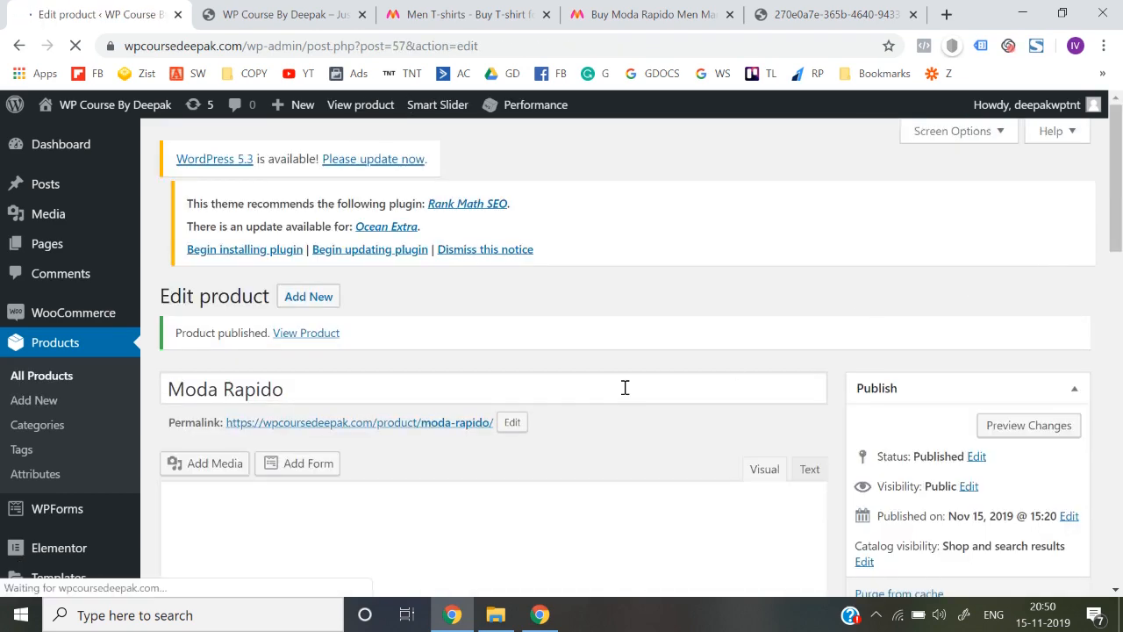
# - Open the published Moda Rapido product page in a new tab and review its price, description, size options and gallery
pyautogui.scroll(-2, 588, 414)
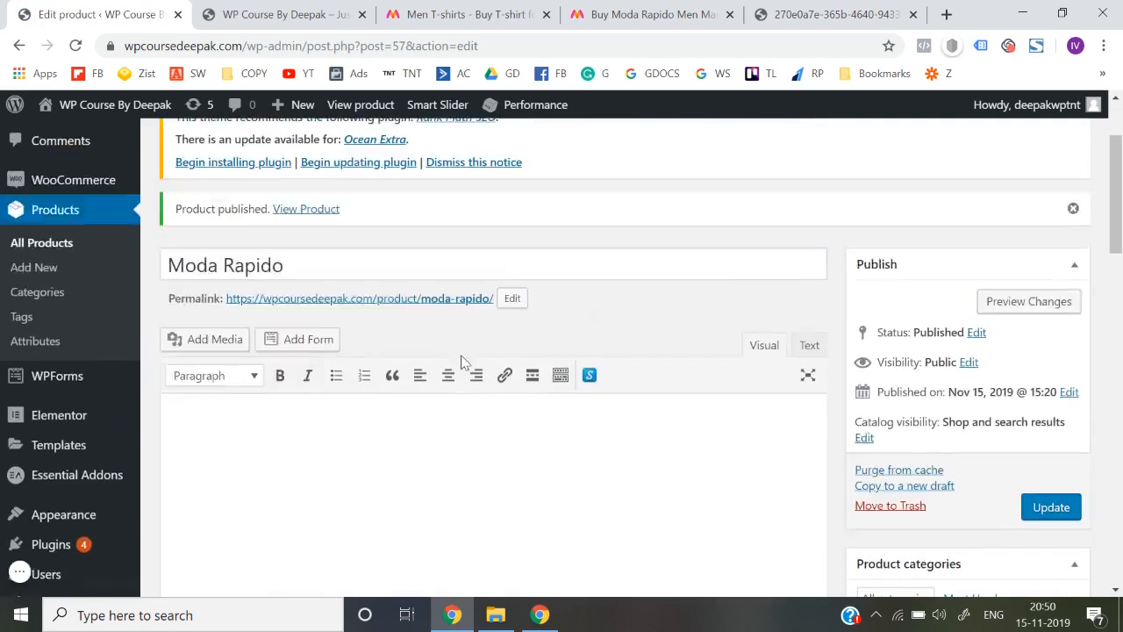
pyautogui.scroll(1, 464, 362)
pyautogui.rightClick(308, 297)
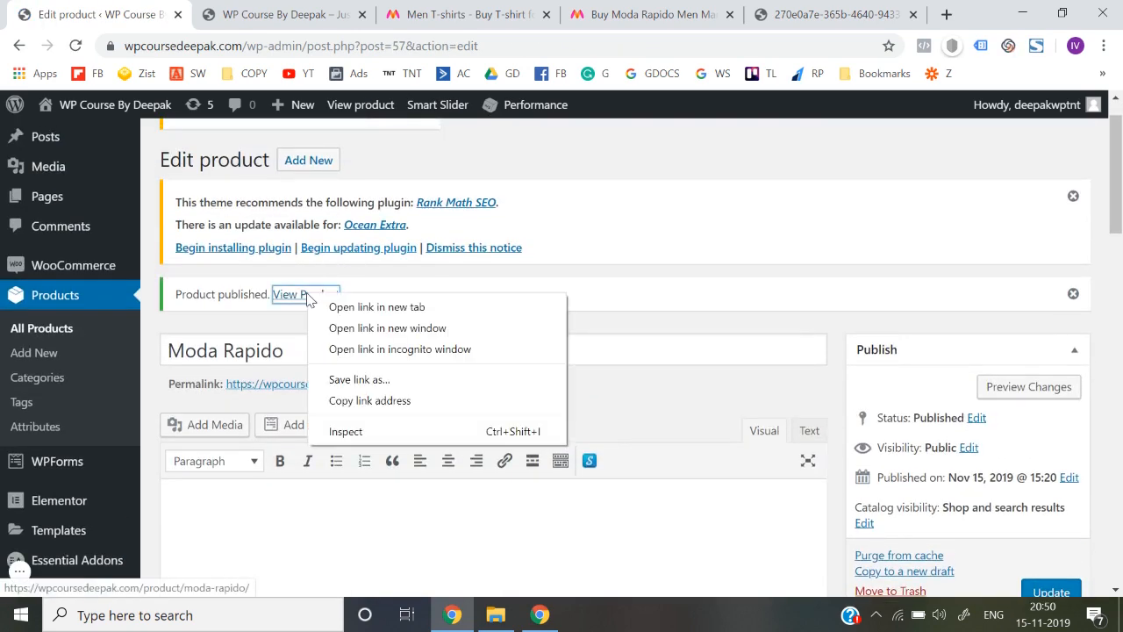
pyautogui.click(376, 306)
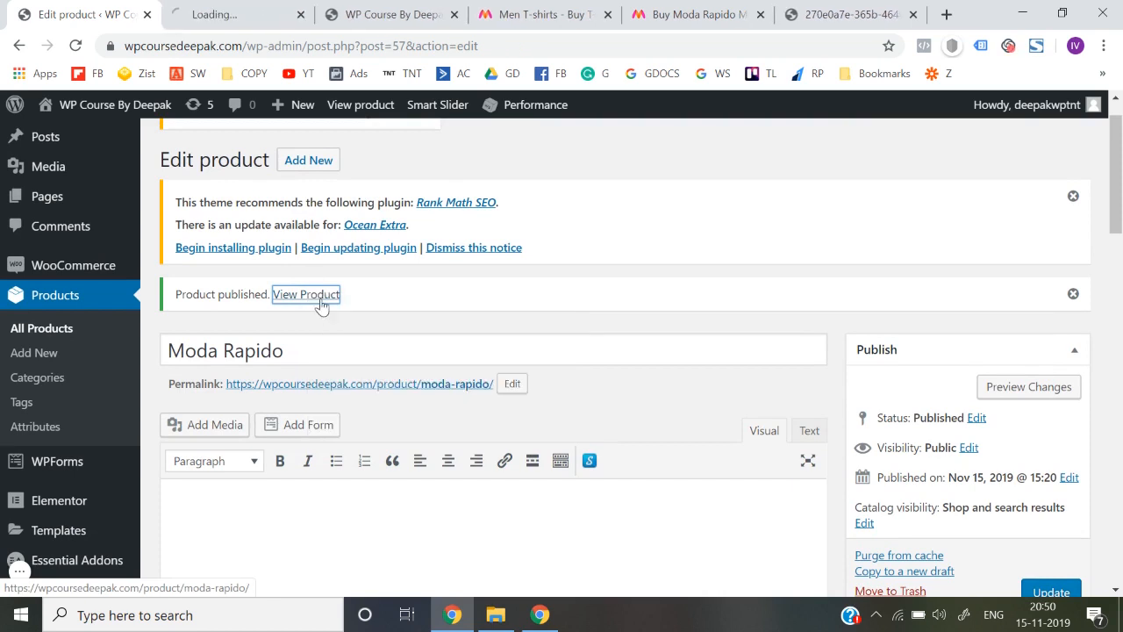
pyautogui.click(236, 14)
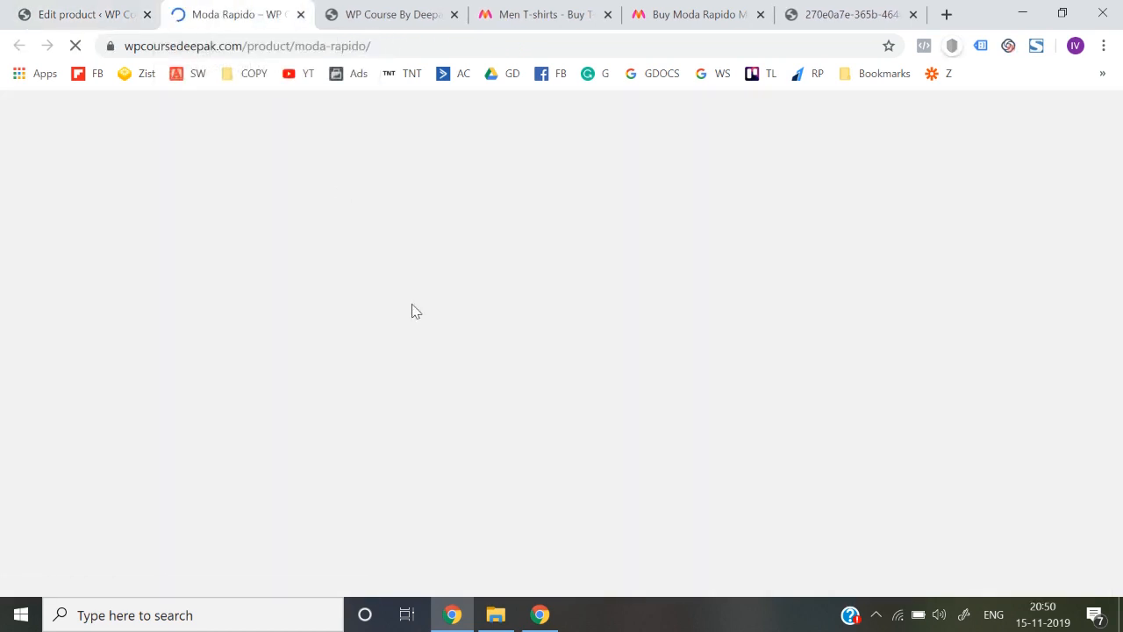
pyautogui.scroll(-1, 281, 364)
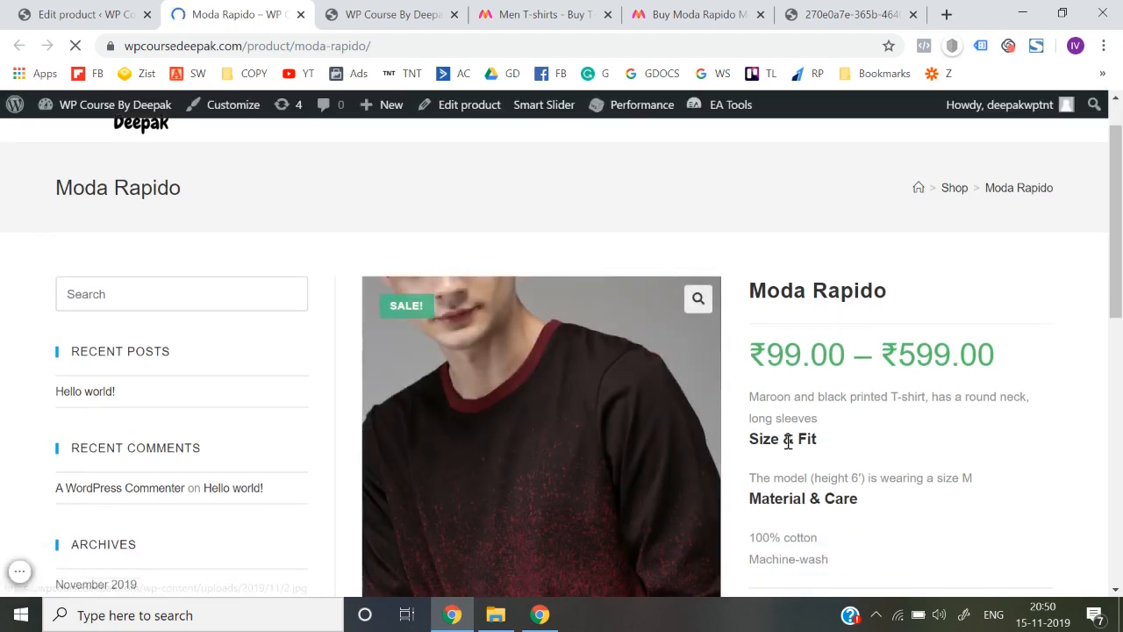
pyautogui.scroll(-2, 225, 328)
pyautogui.scroll(3, 220, 386)
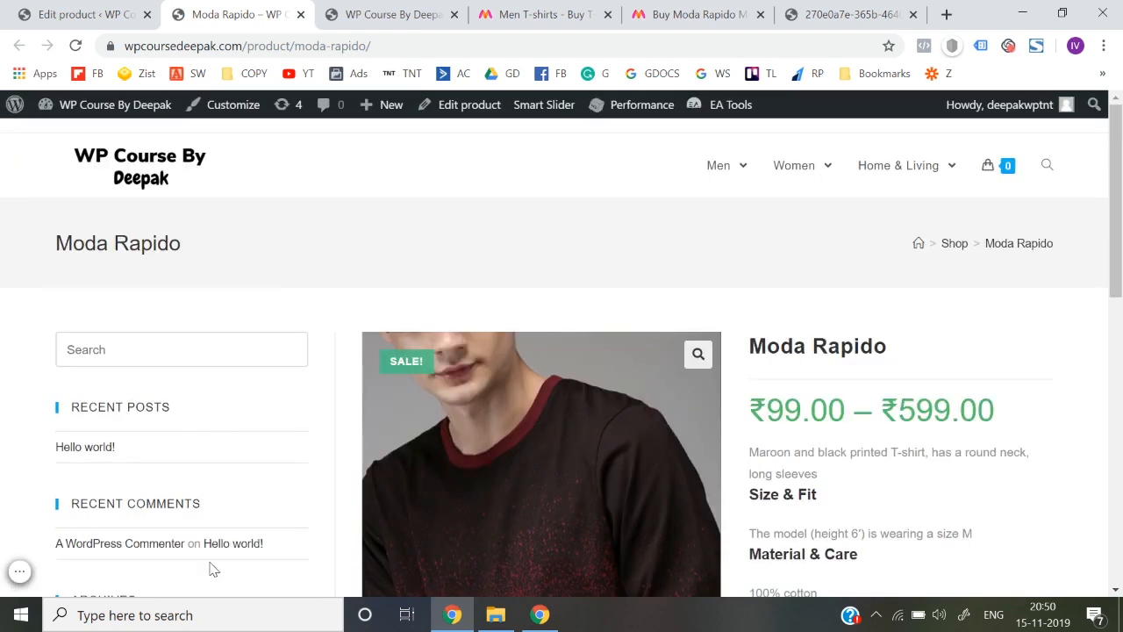
pyautogui.scroll(-4, 224, 386)
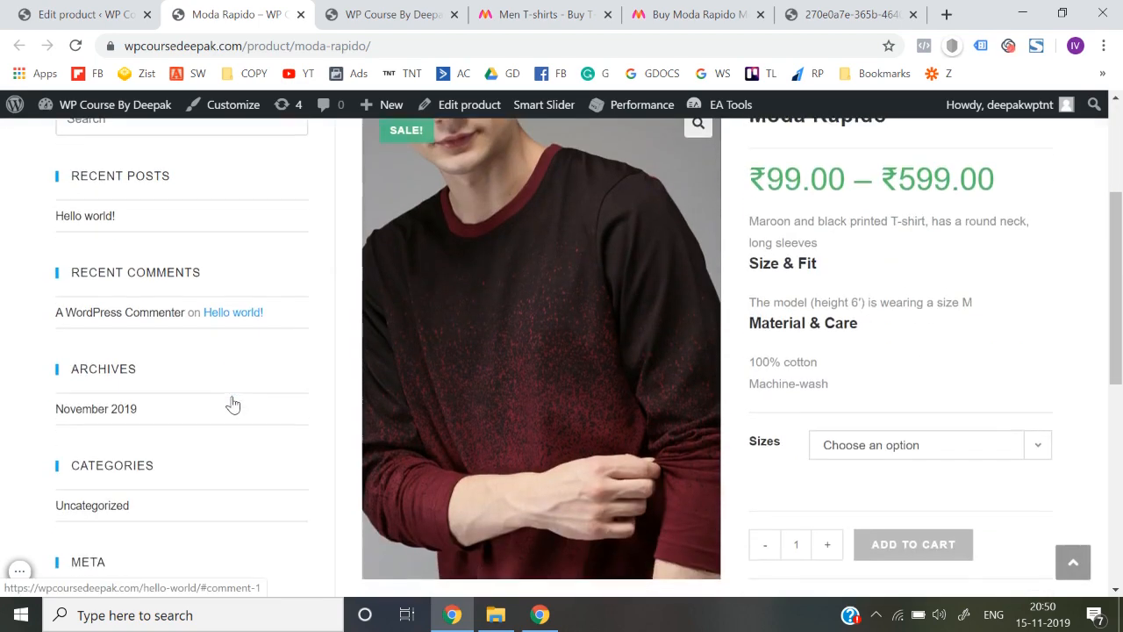
pyautogui.scroll(-3, 682, 326)
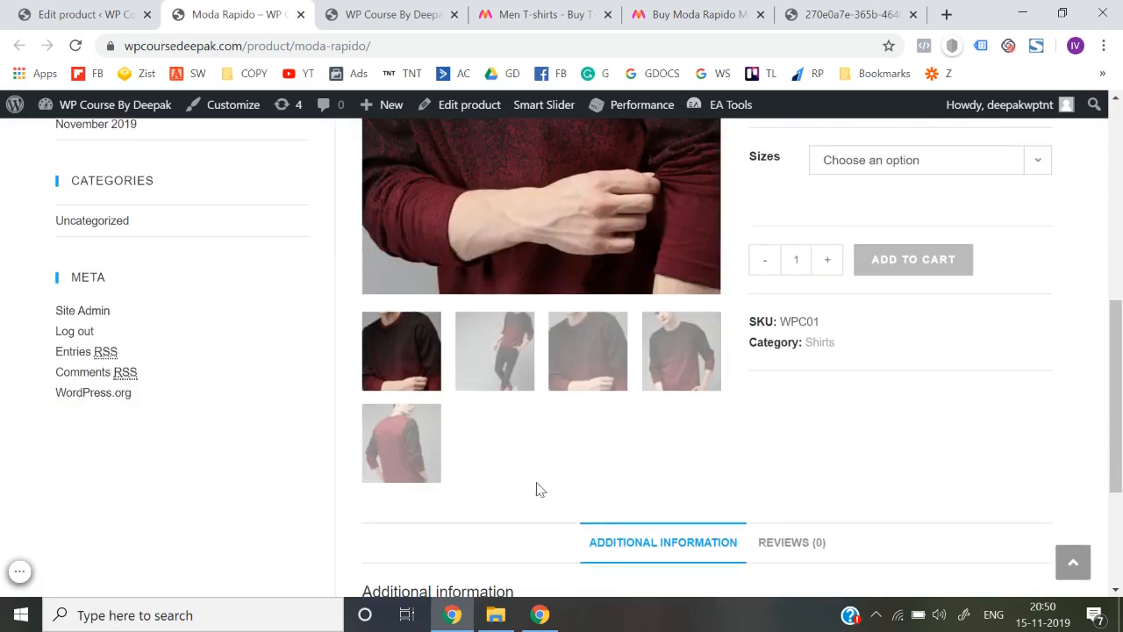
# - Set the product's OceanWP content layout to Full Width and update the product
pyautogui.click(104, 9)
pyautogui.scroll(-10, 649, 295)
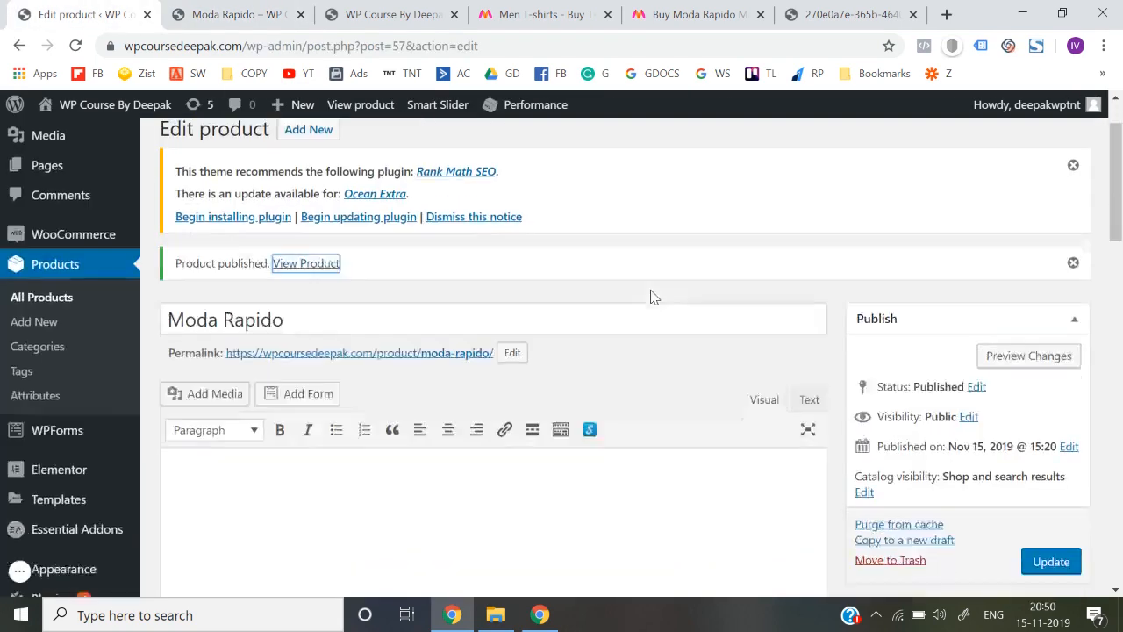
pyautogui.click(558, 263)
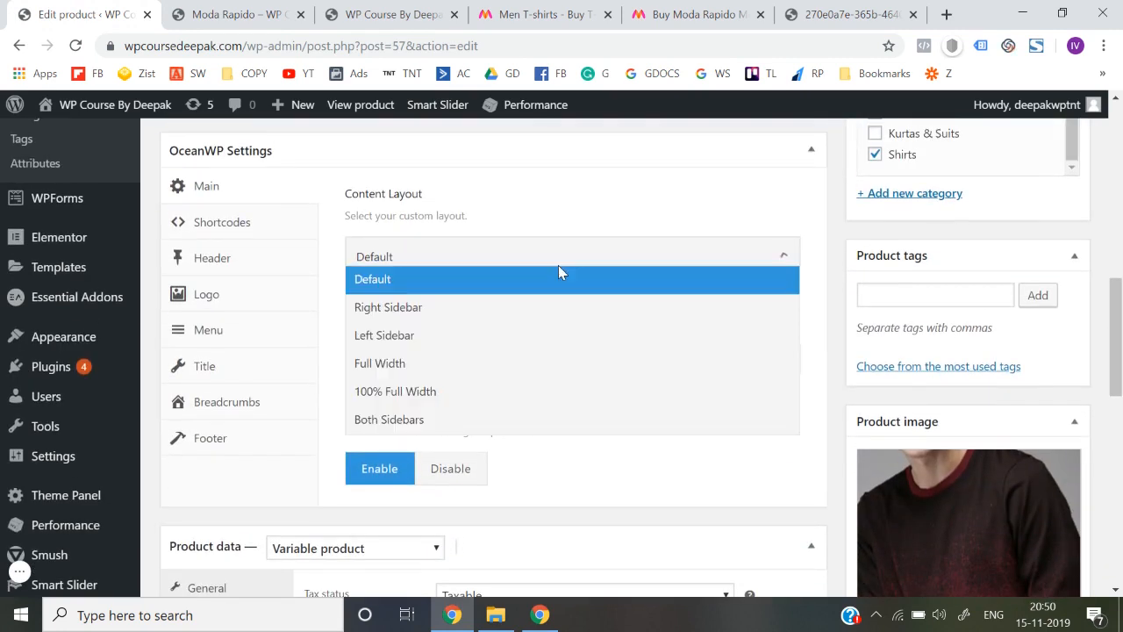
pyautogui.click(508, 381)
pyautogui.scroll(5, 965, 307)
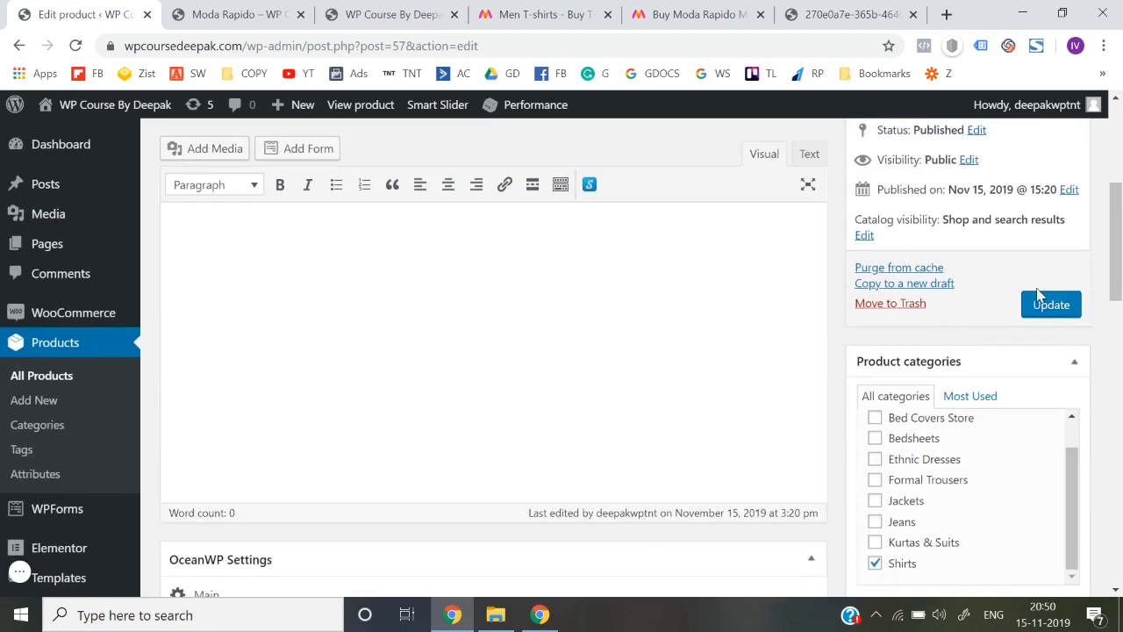
pyautogui.click(1051, 305)
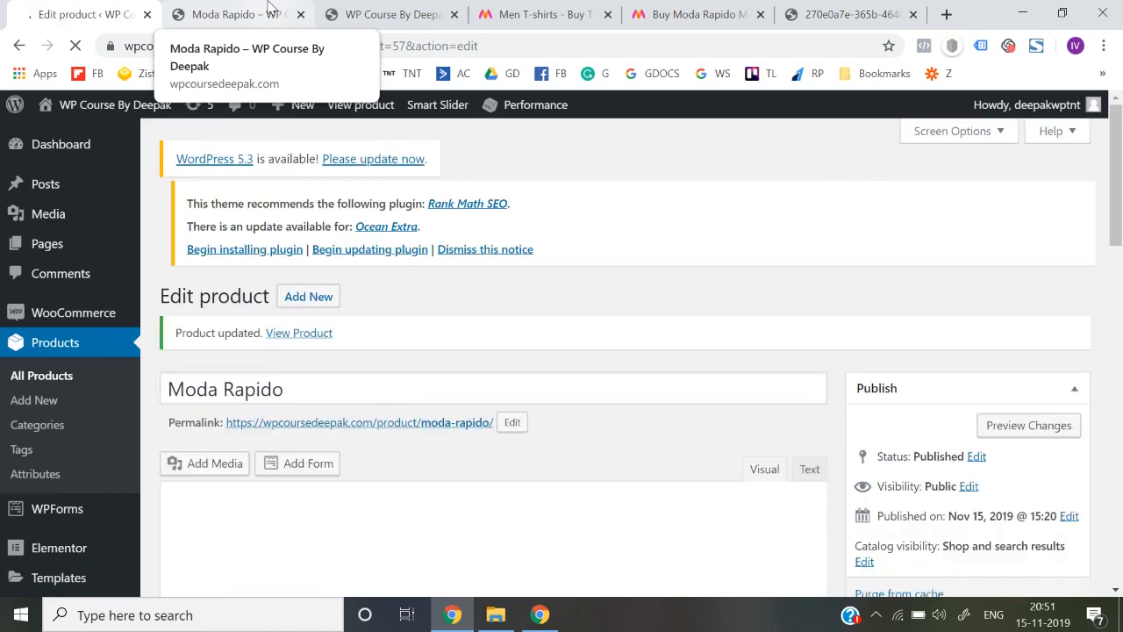
# - Reload the Moda Rapido product page and check its new layout
pyautogui.click(271, 11)
pyautogui.click(441, 46)
pyautogui.press('Return')
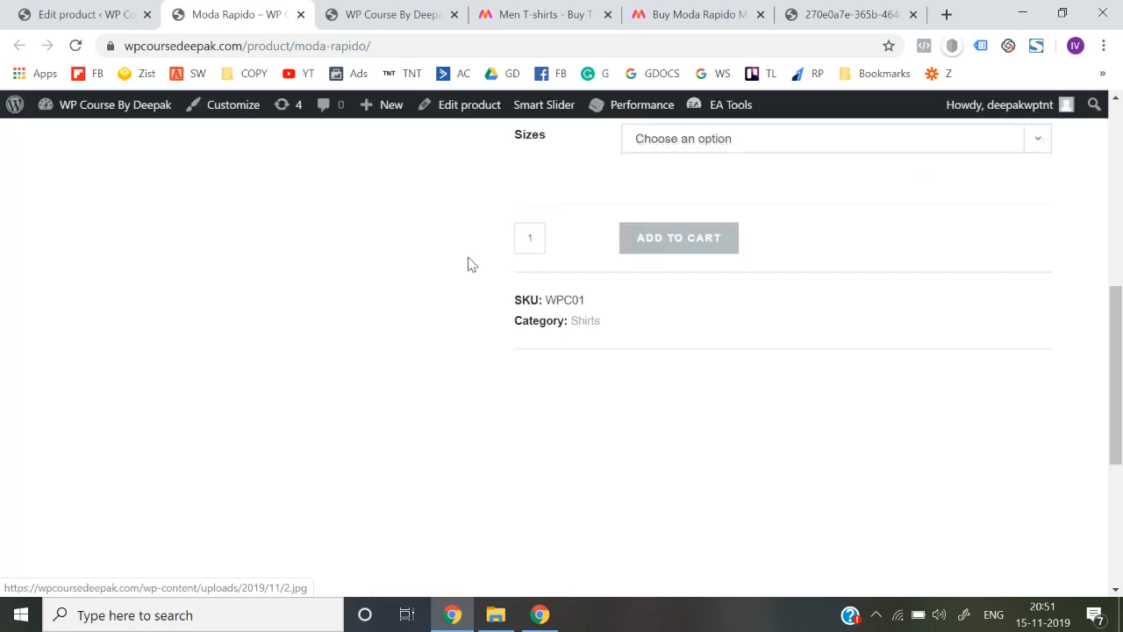
pyautogui.scroll(6, 469, 264)
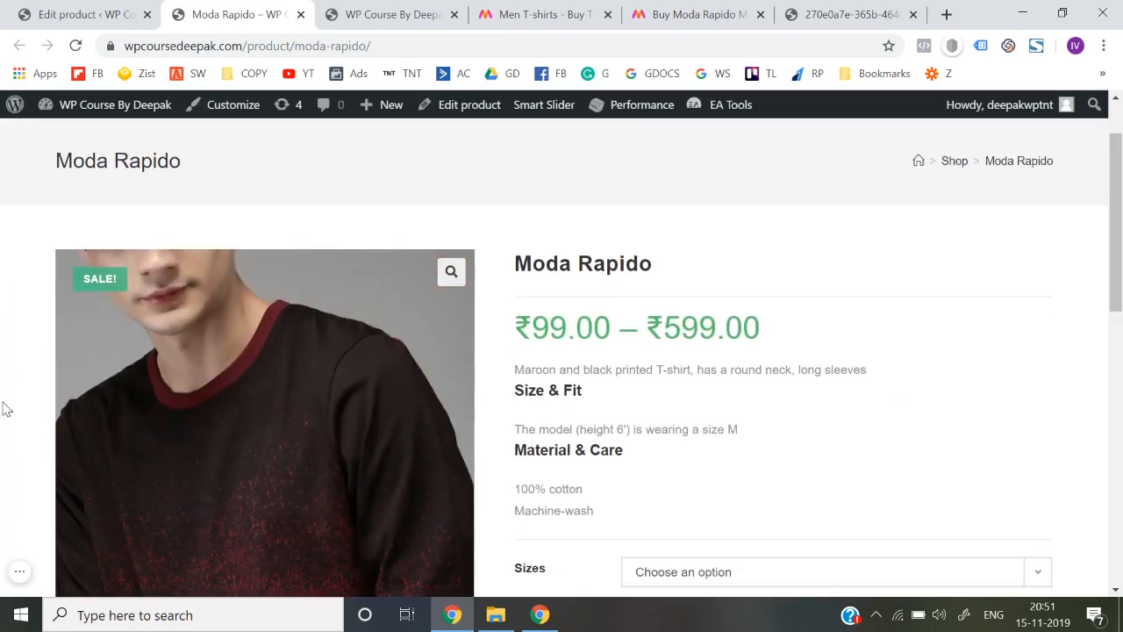
pyautogui.scroll(-2, 692, 368)
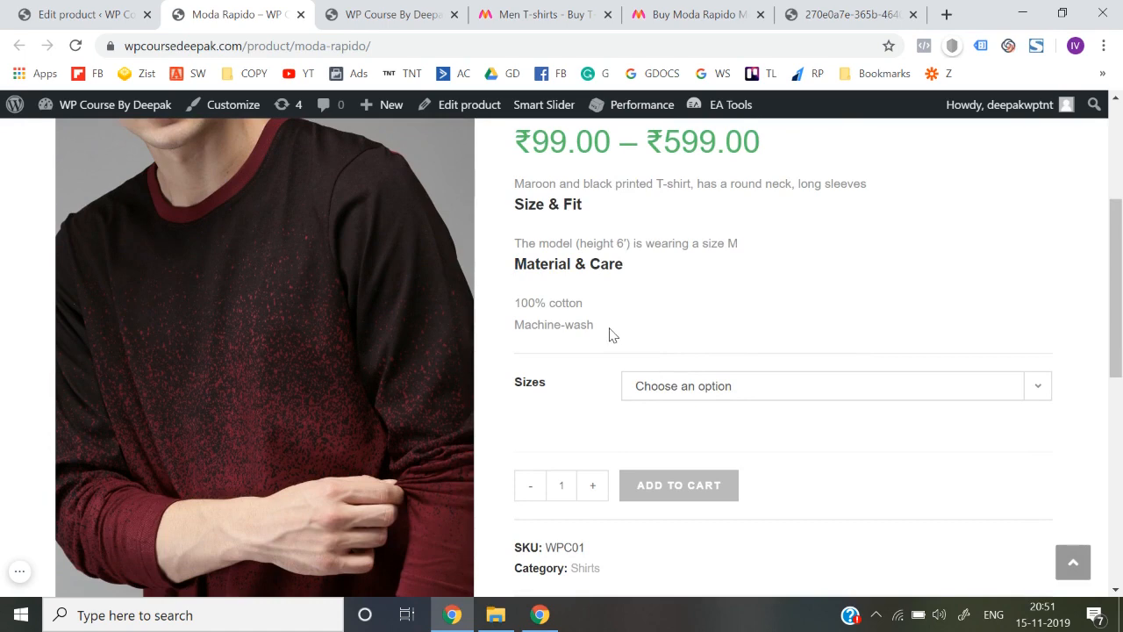
pyautogui.scroll(-1, 612, 335)
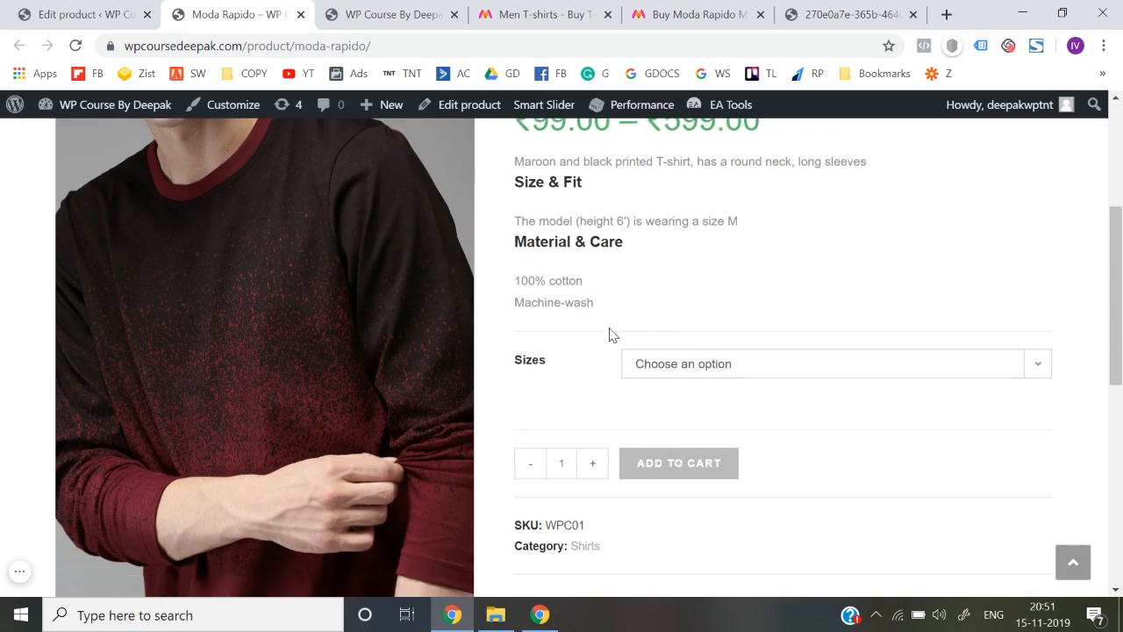
# - Choose size S on the product page and check the variation's image, price and stock
pyautogui.click(674, 362)
pyautogui.click(674, 408)
pyautogui.scroll(-1, 672, 409)
pyautogui.scroll(1, 672, 409)
pyautogui.scroll(-2, 675, 410)
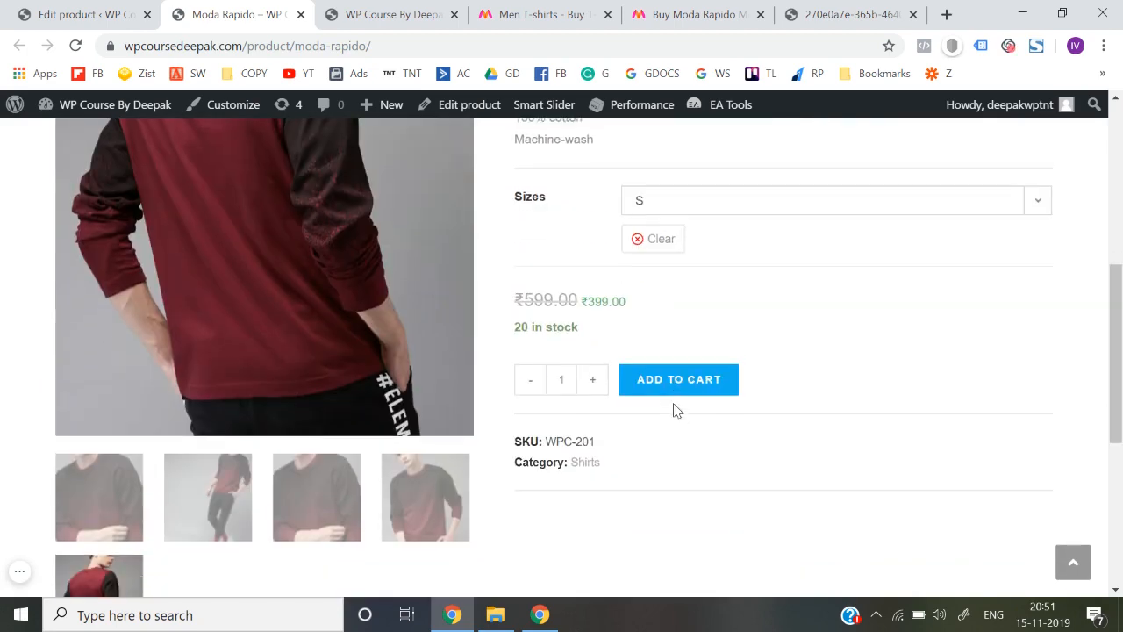
# - Review the product page's Reviews and Additional Information sections
pyautogui.scroll(-3, 639, 386)
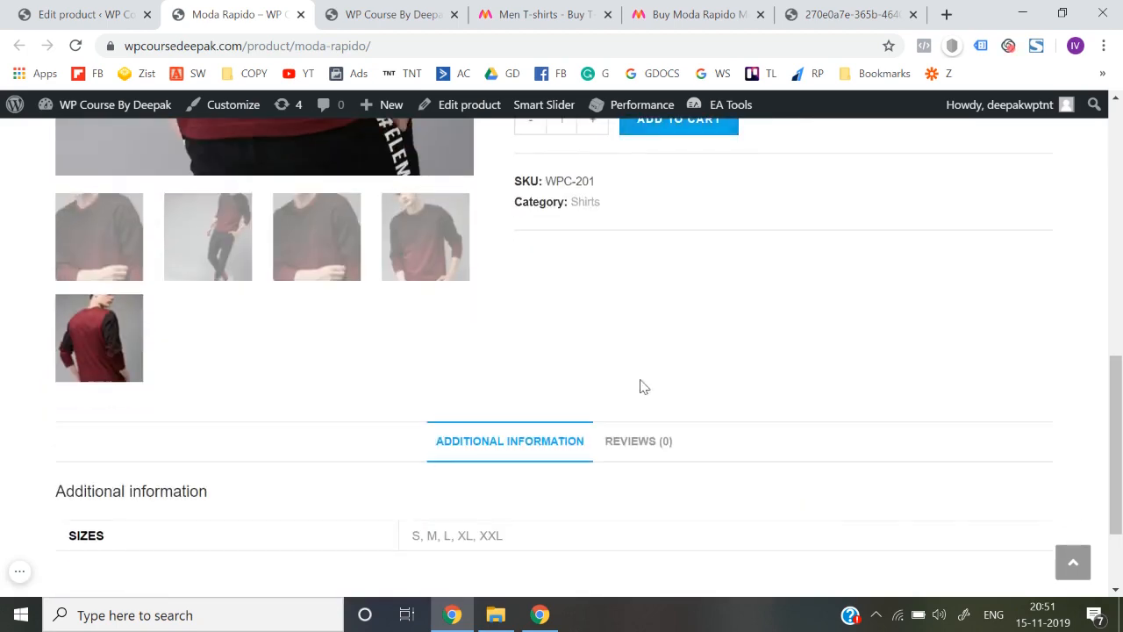
pyautogui.scroll(-2, 641, 386)
pyautogui.click(623, 306)
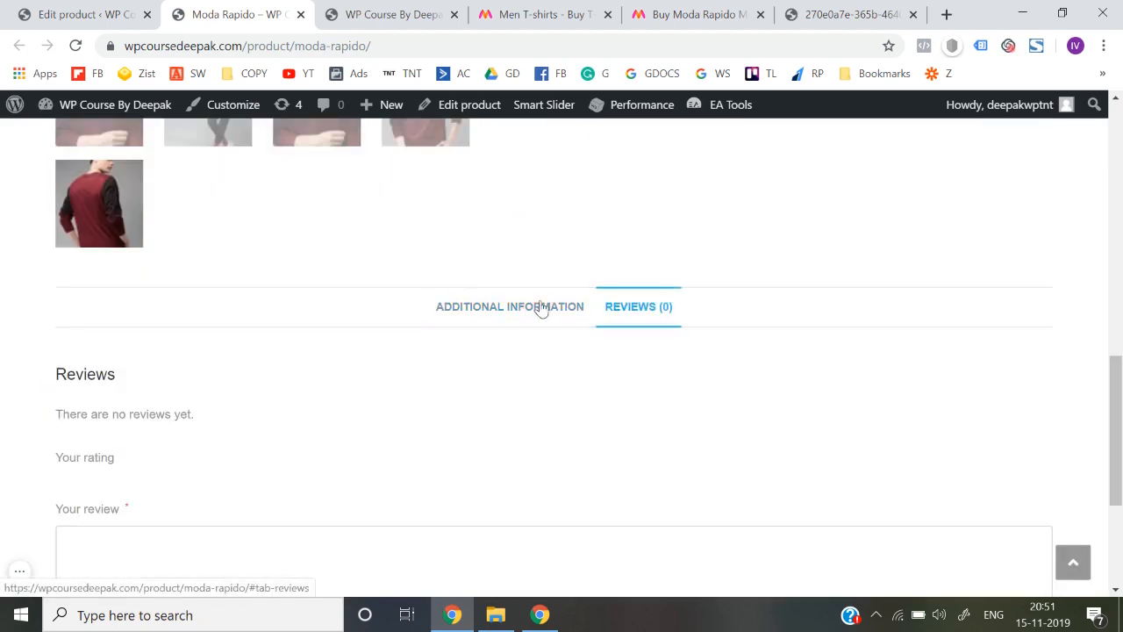
pyautogui.click(528, 307)
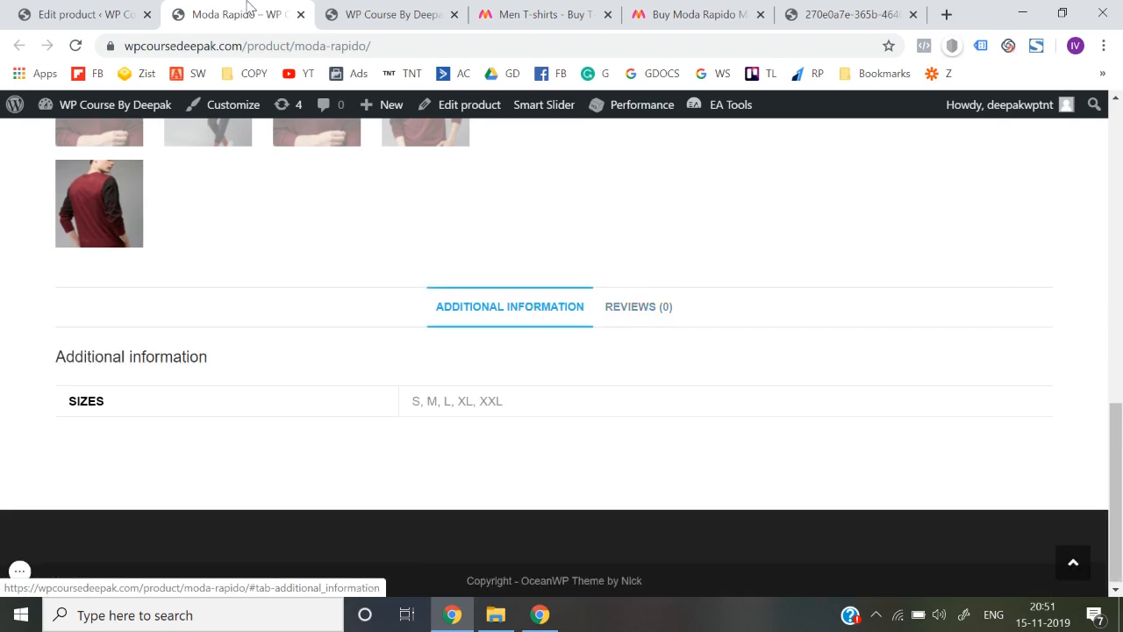
# - Copy the Myntra delivery lines from "100% Original Products" through "Try & Buy might be available"
pyautogui.hotkey('ctrl', 'shift', 'Tab')
pyautogui.scroll(-3, 419, 338)
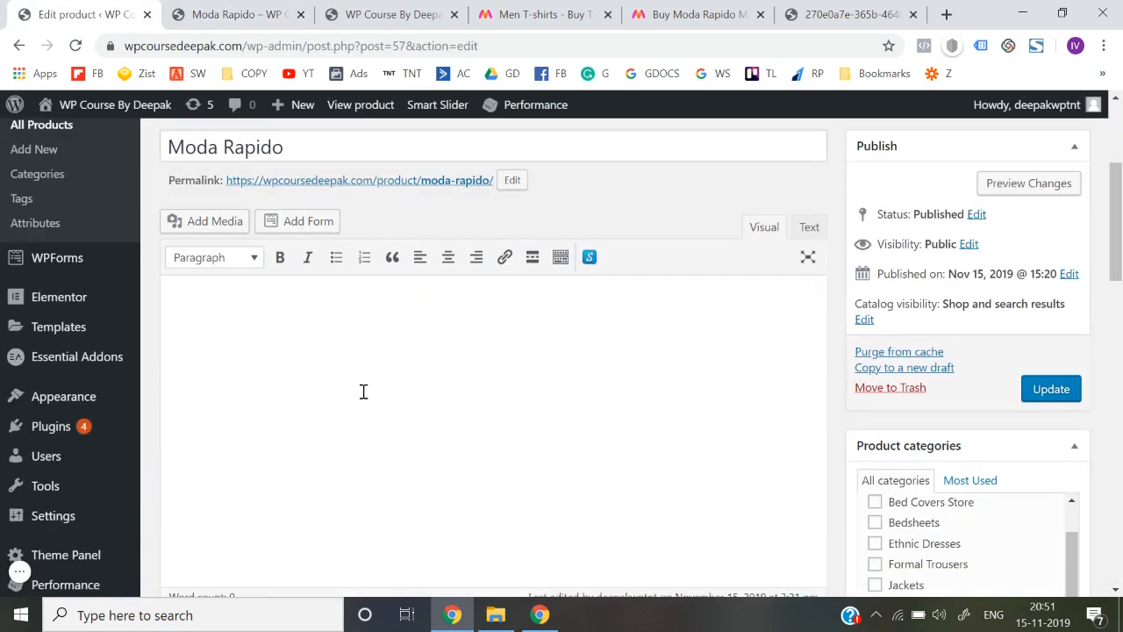
pyautogui.click(667, 14)
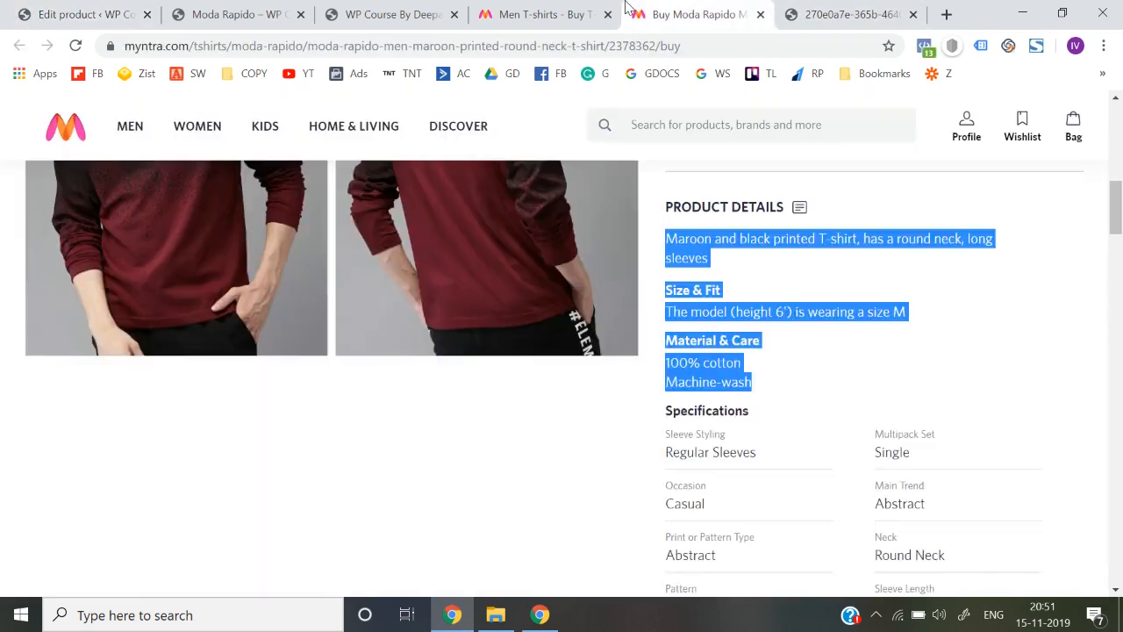
pyautogui.scroll(-5, 669, 408)
pyautogui.scroll(-1, 671, 412)
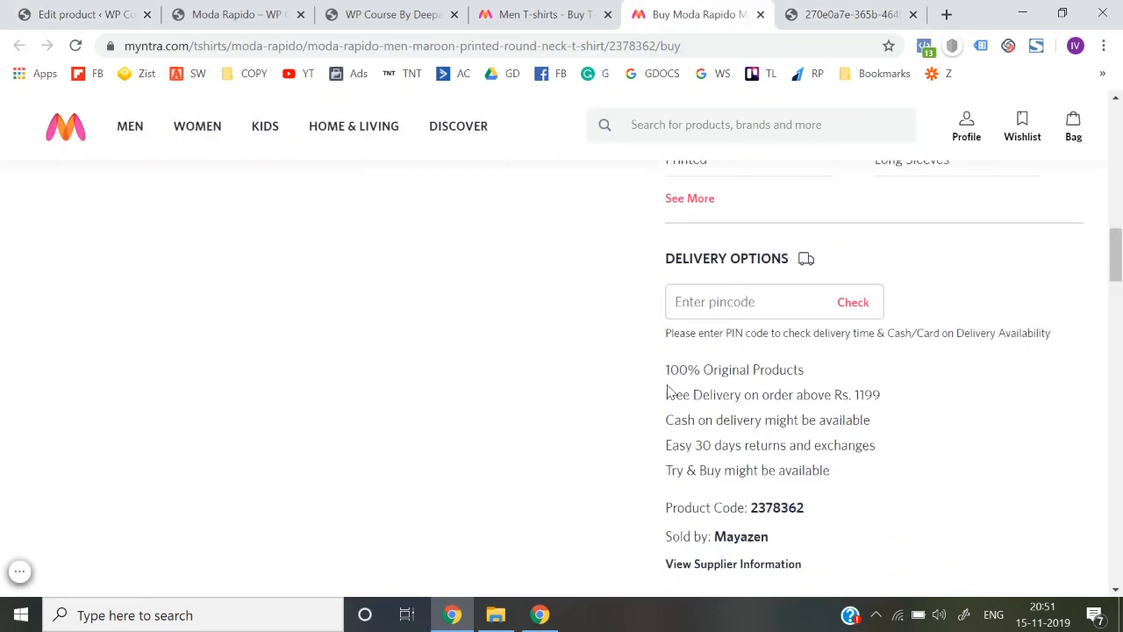
pyautogui.moveTo(667, 369); pyautogui.dragTo(844, 482)
pyautogui.hotkey('ctrl', 'c')
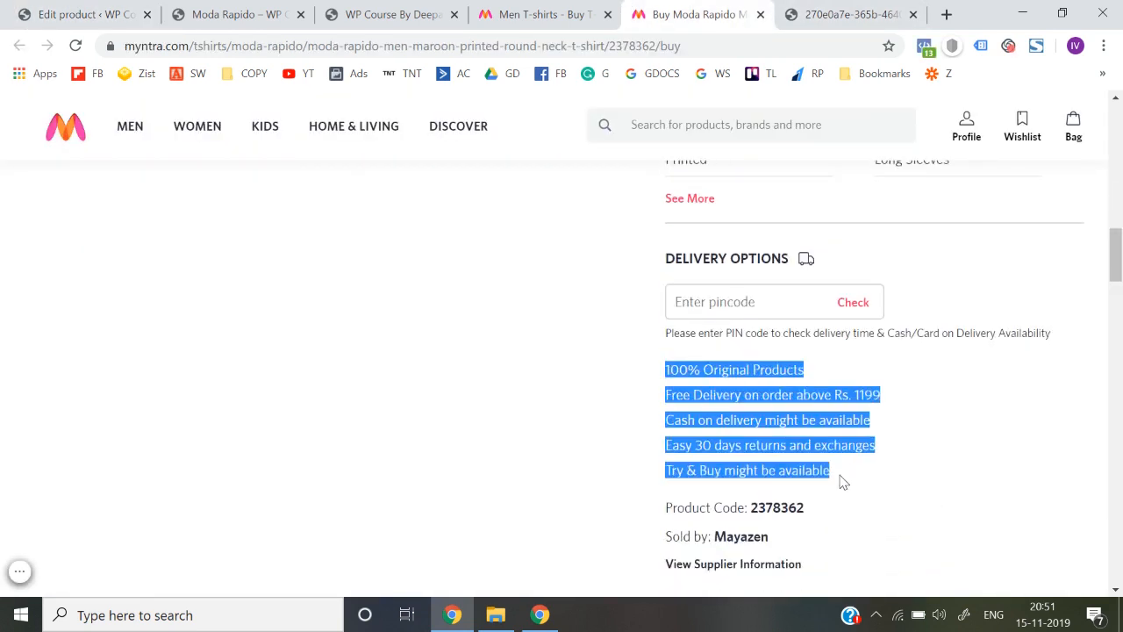
# - Paste the copied delivery lines into the product's main description and update the product
pyautogui.click(132, 14)
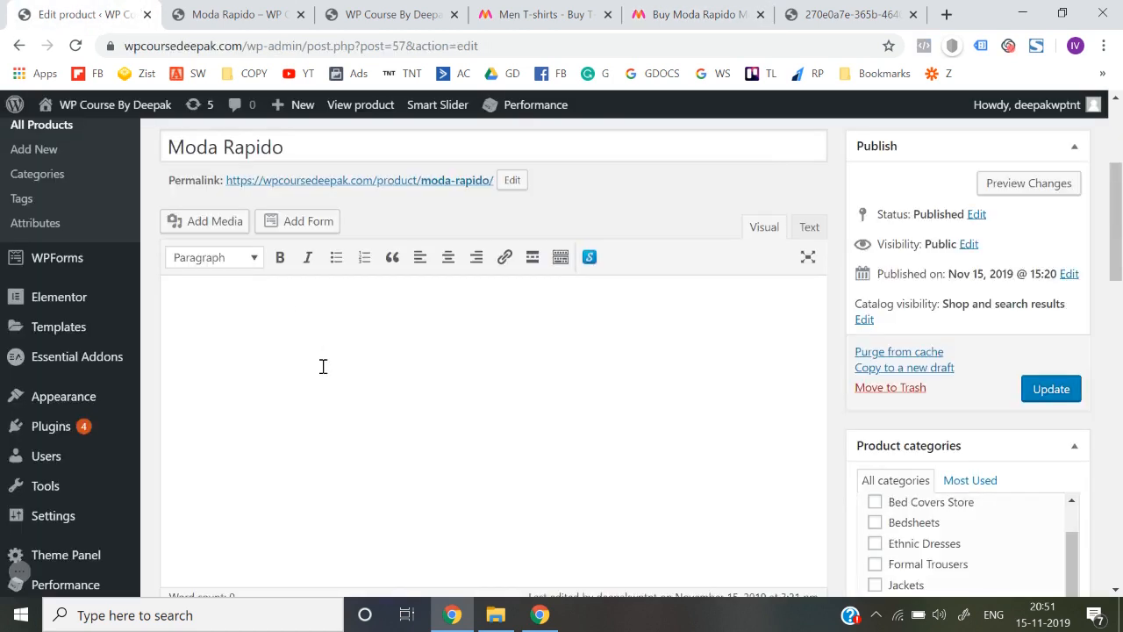
pyautogui.hotkey('ctrl', 'v')
pyautogui.click(1051, 388)
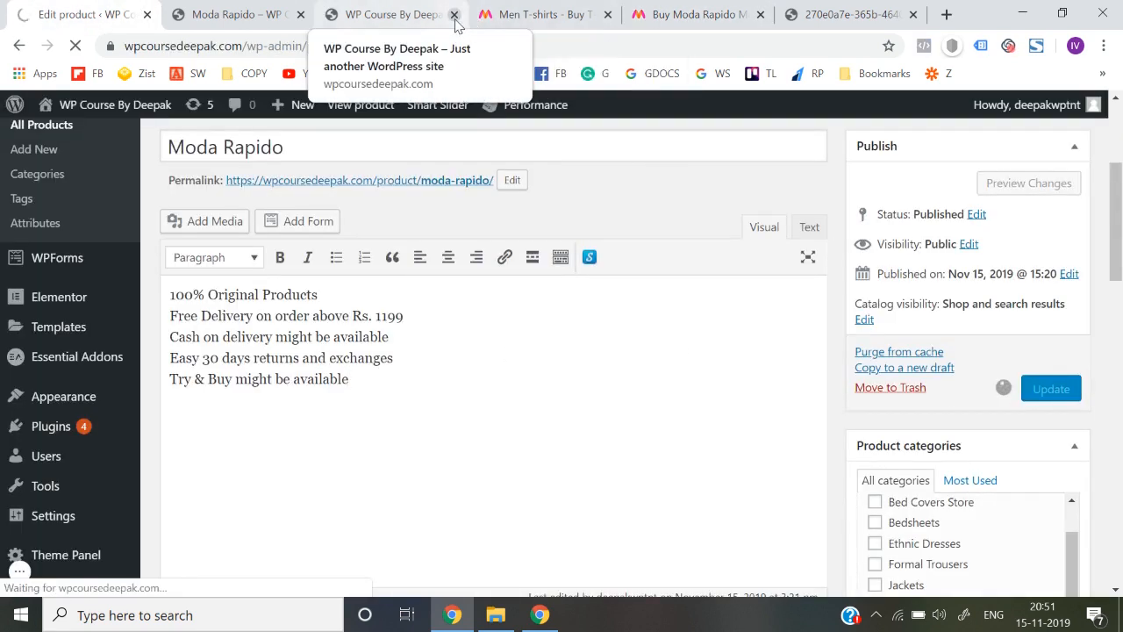
# - Close the browser tab showing the site's home page and return to the Moda Rapido product editor
pyautogui.click(289, 13)
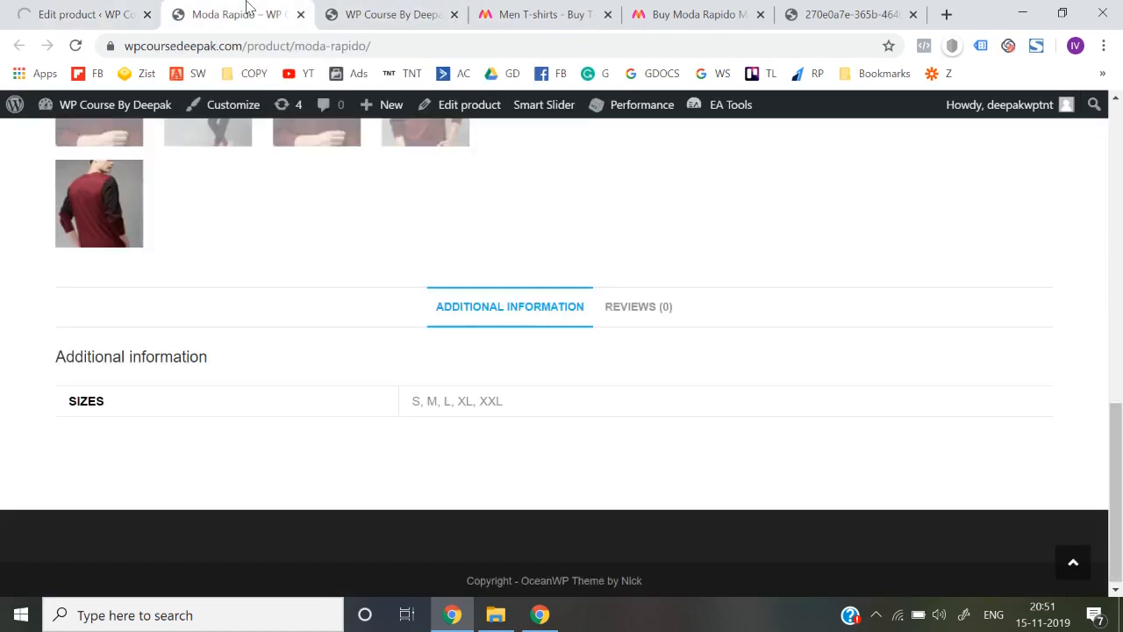
pyautogui.click(454, 14)
pyautogui.click(57, 9)
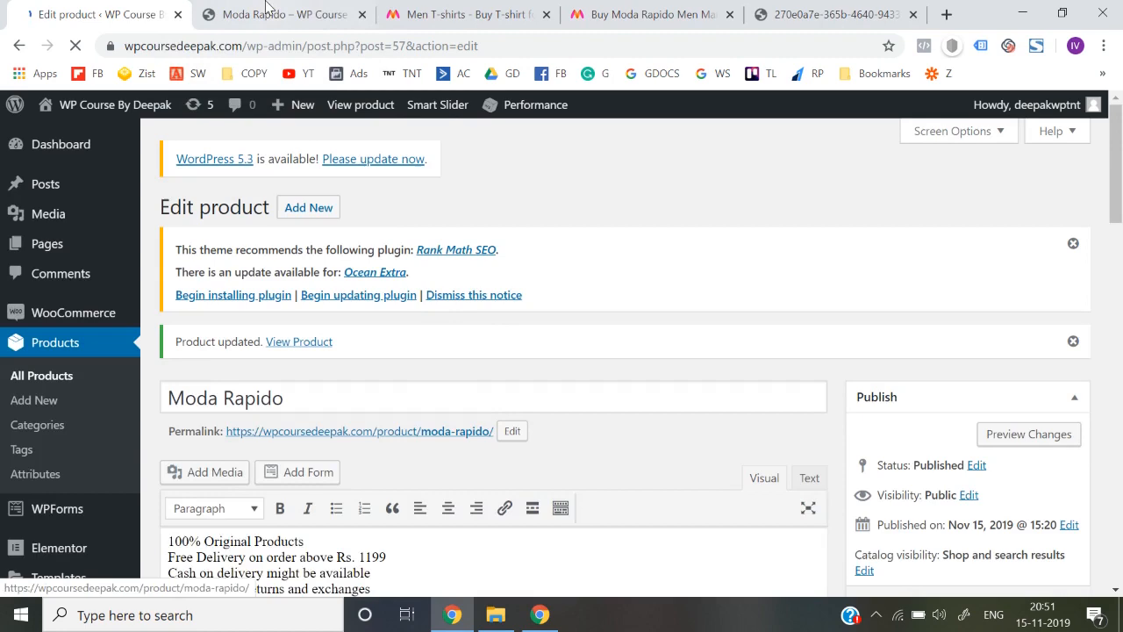
# - Reload the live Moda Rapido product page and review its Description and Additional Information sections
pyautogui.click(267, 7)
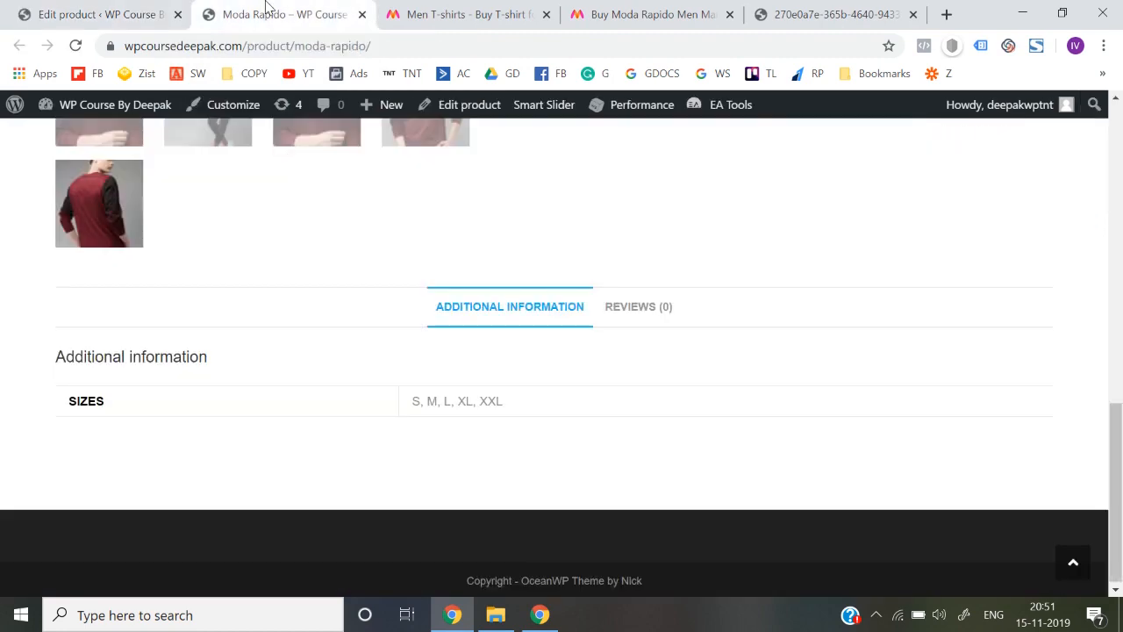
pyautogui.click(376, 49)
pyautogui.press('Return')
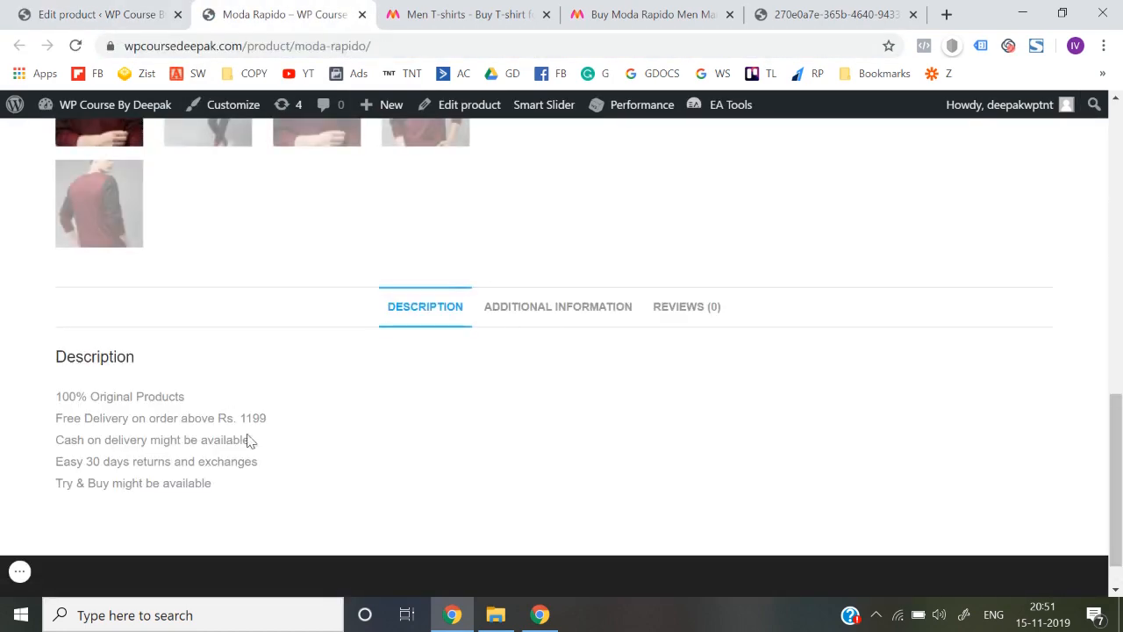
pyautogui.click(537, 307)
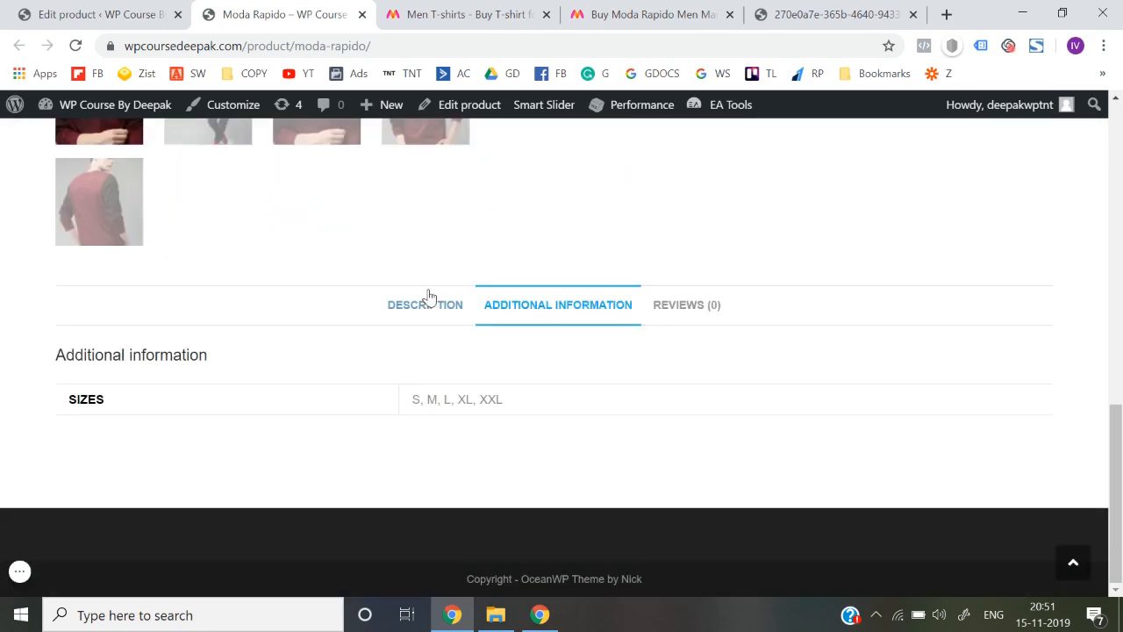
pyautogui.click(426, 299)
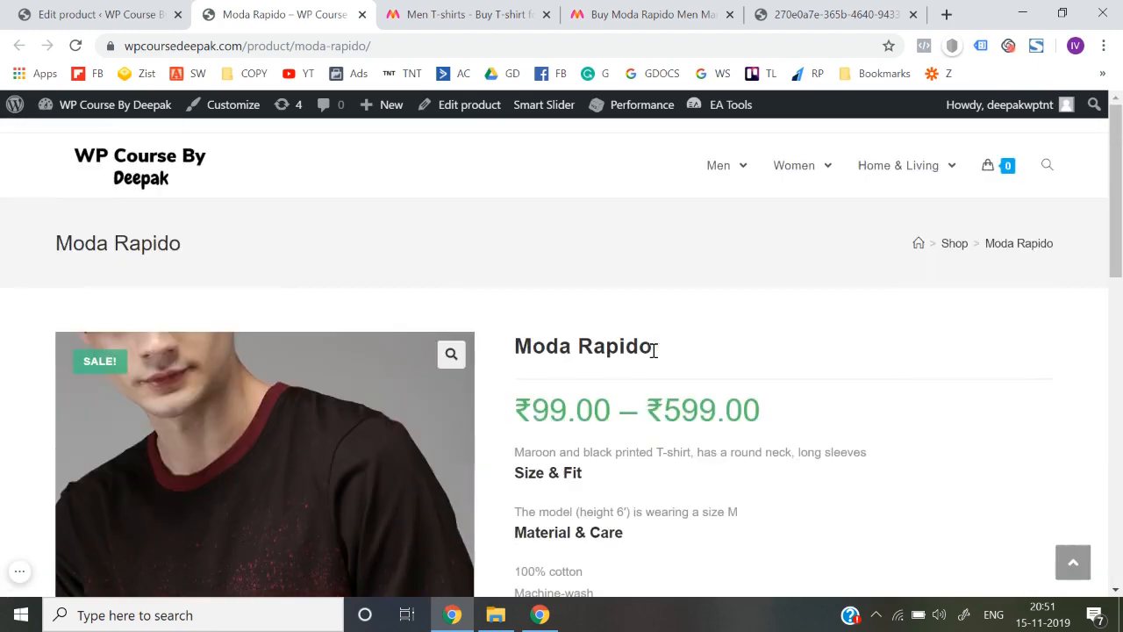
# - Choose size M on the Moda Rapido product page and review the variation's image, price and stock
pyautogui.scroll(-4, 301, 449)
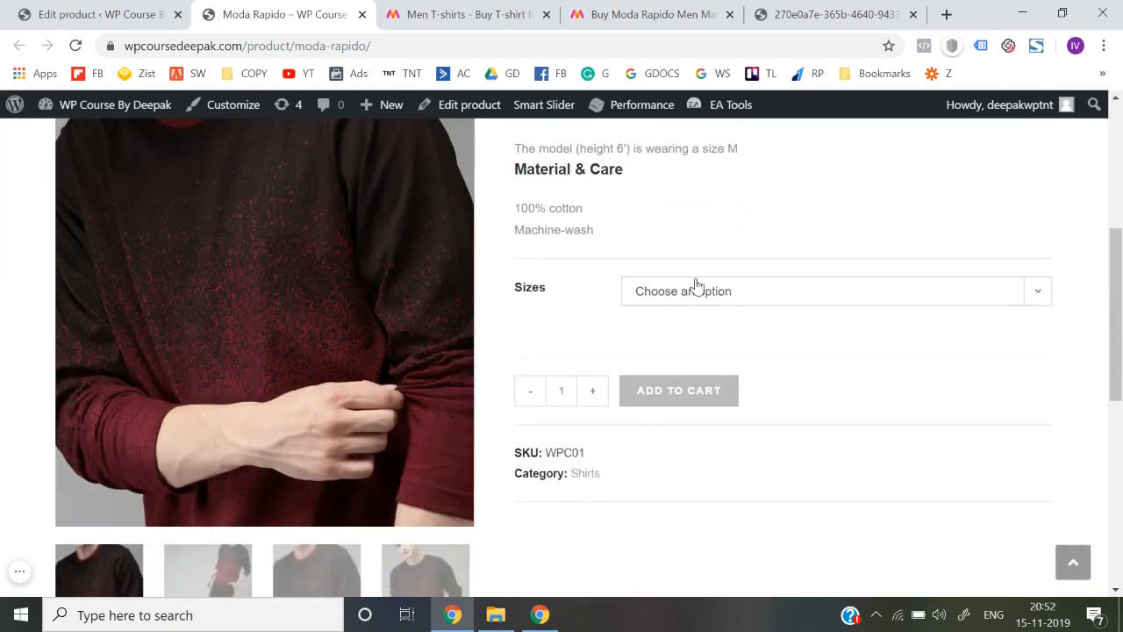
pyautogui.click(695, 286)
pyautogui.click(704, 349)
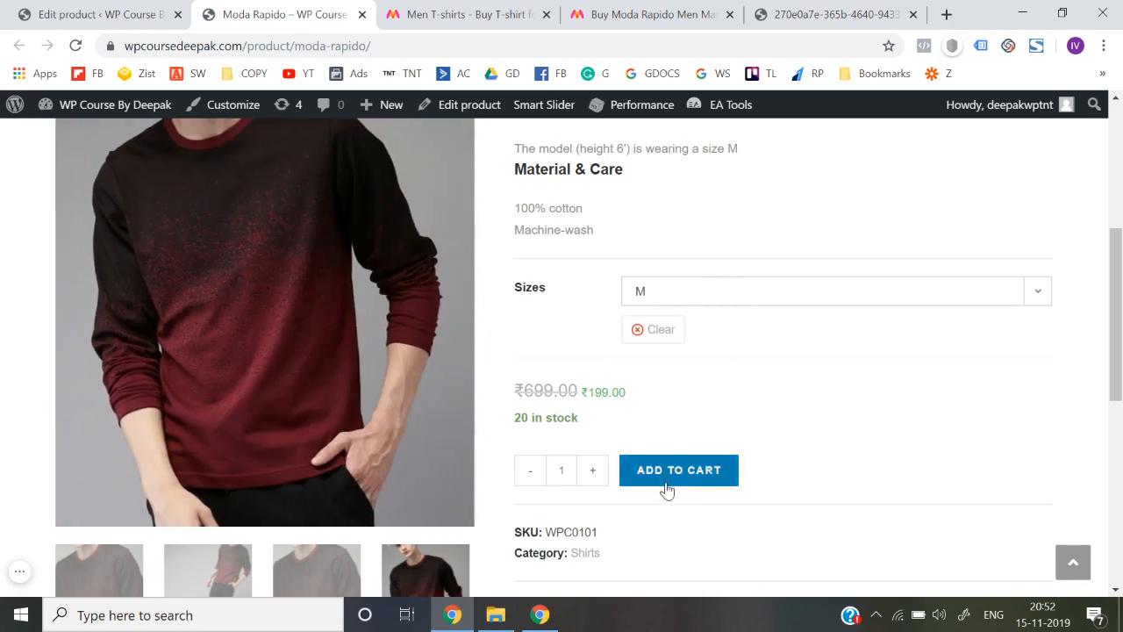
pyautogui.scroll(-4, 738, 427)
pyautogui.scroll(3, 739, 428)
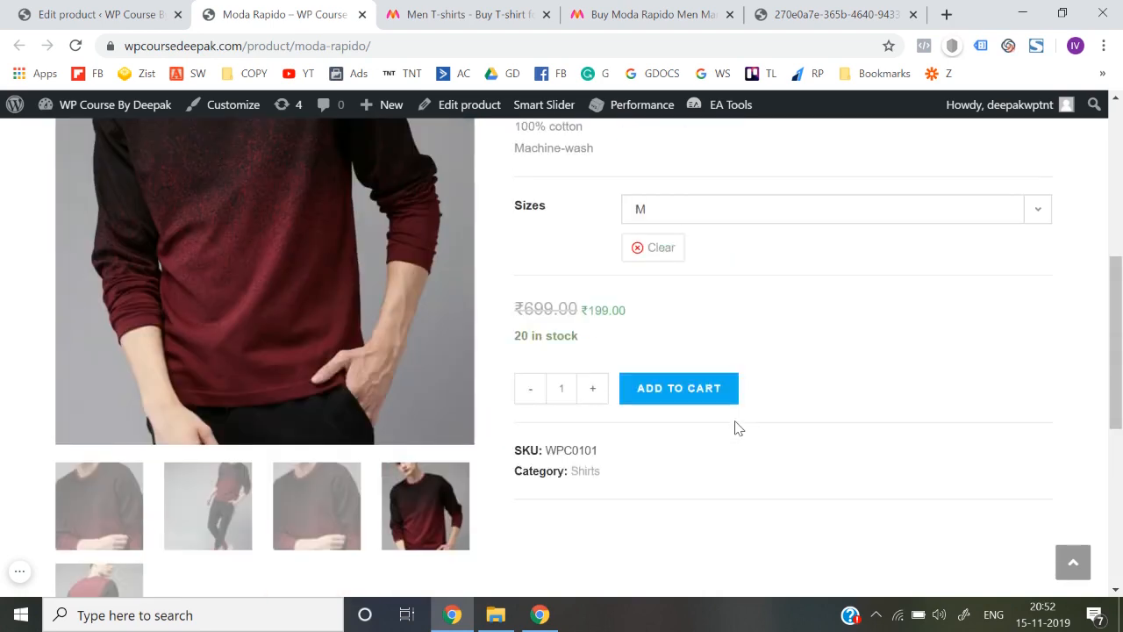
pyautogui.scroll(-4, 738, 427)
pyautogui.scroll(9, 735, 427)
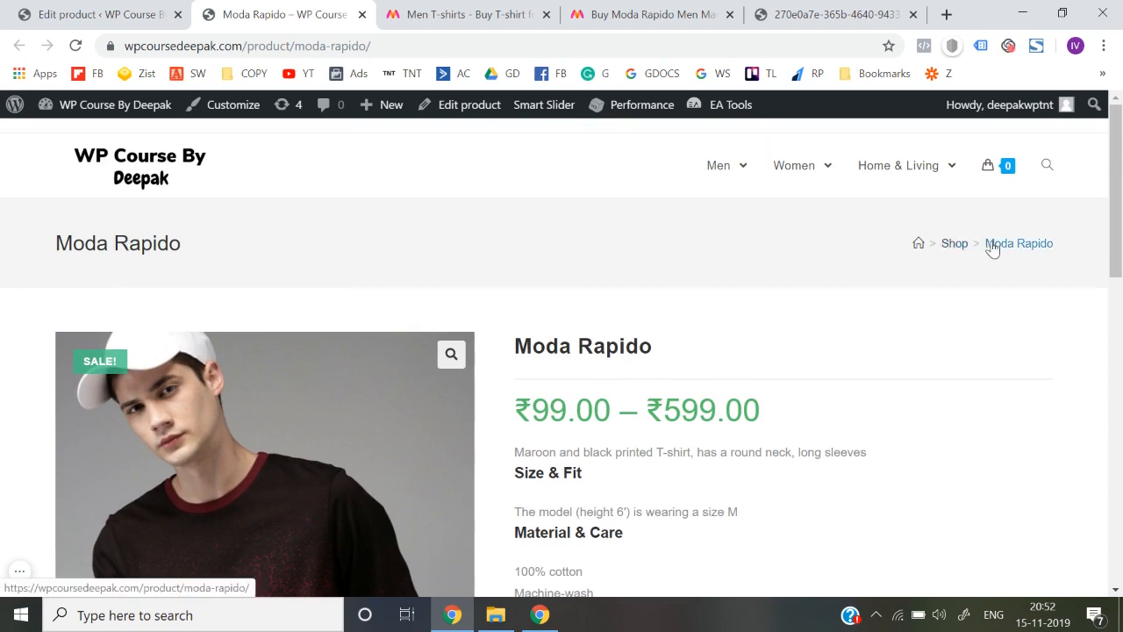
# - Go to the site's home page and open the Shirts category listed under Men
pyautogui.click(113, 165)
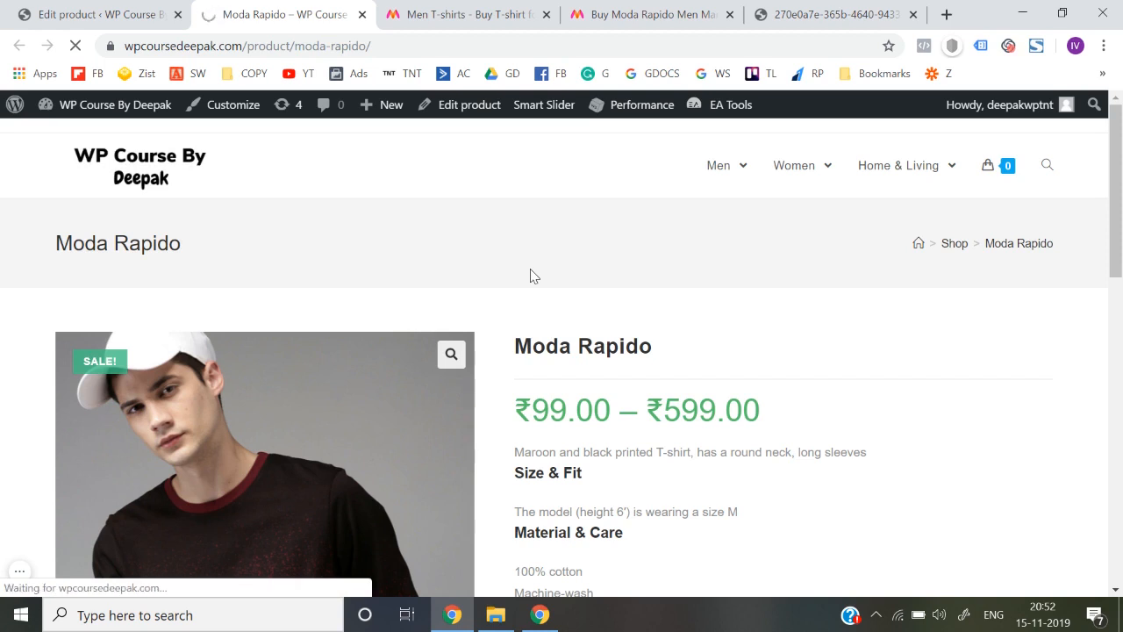
pyautogui.moveTo(729, 183)
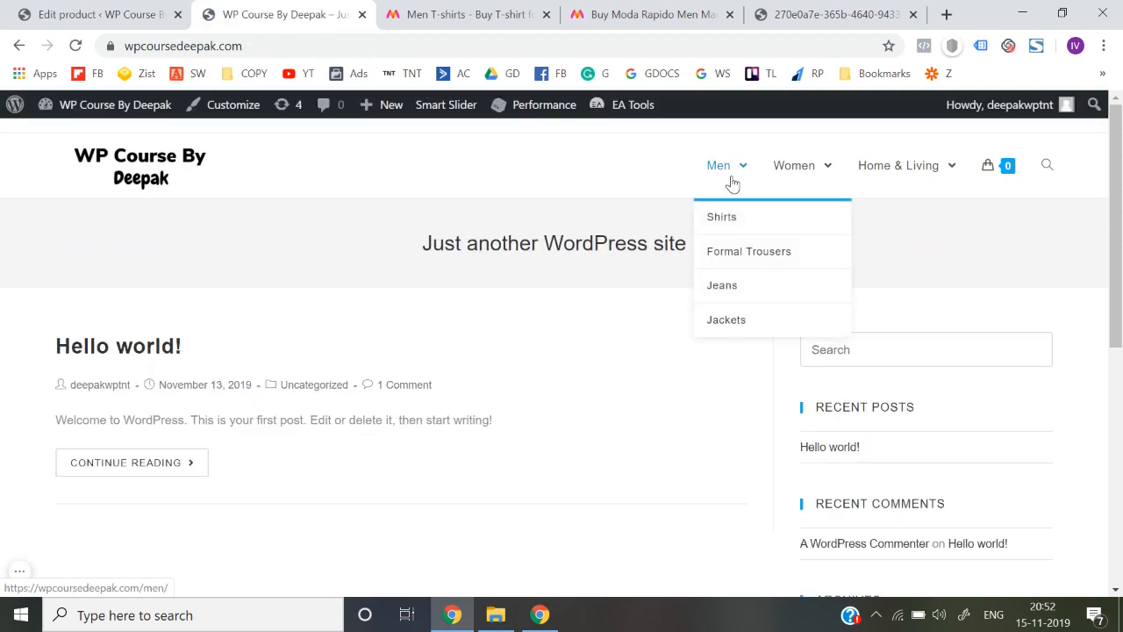
pyautogui.click(740, 233)
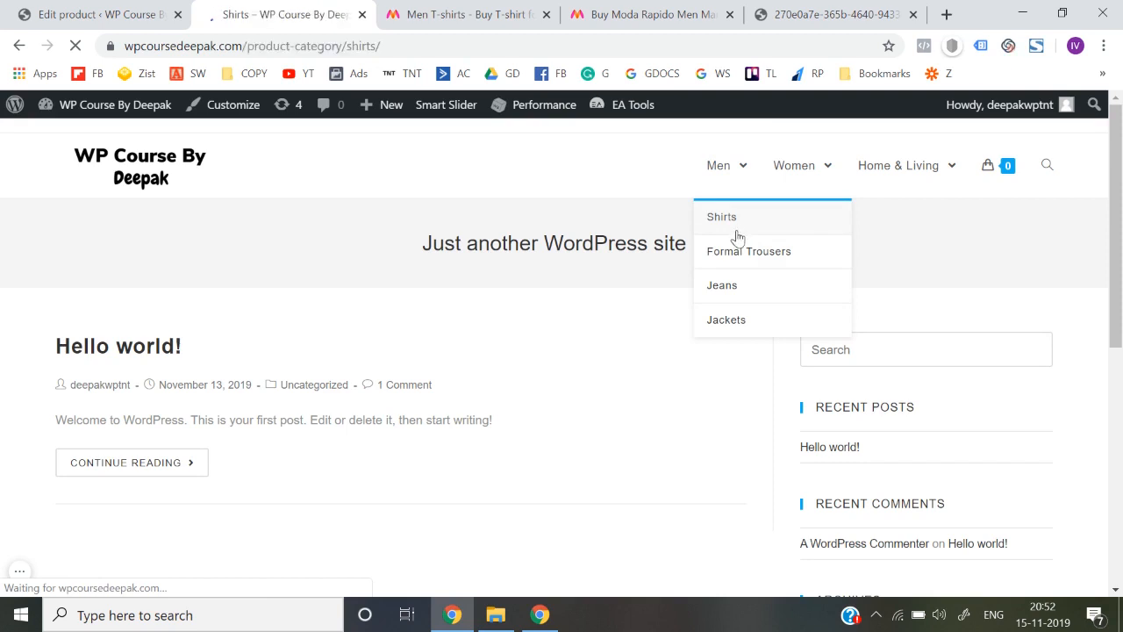
# - Examine the Shirts category page's title area, sidebar widgets and product listing
pyautogui.scroll(-2, 582, 485)
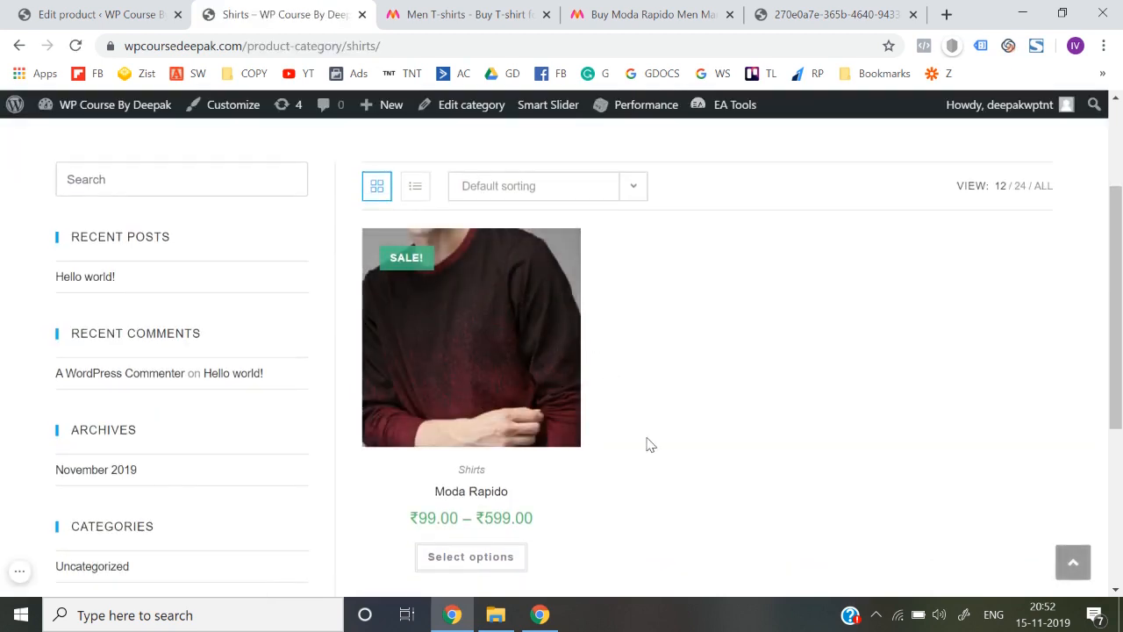
pyautogui.scroll(-3, 650, 445)
pyautogui.scroll(5, 650, 445)
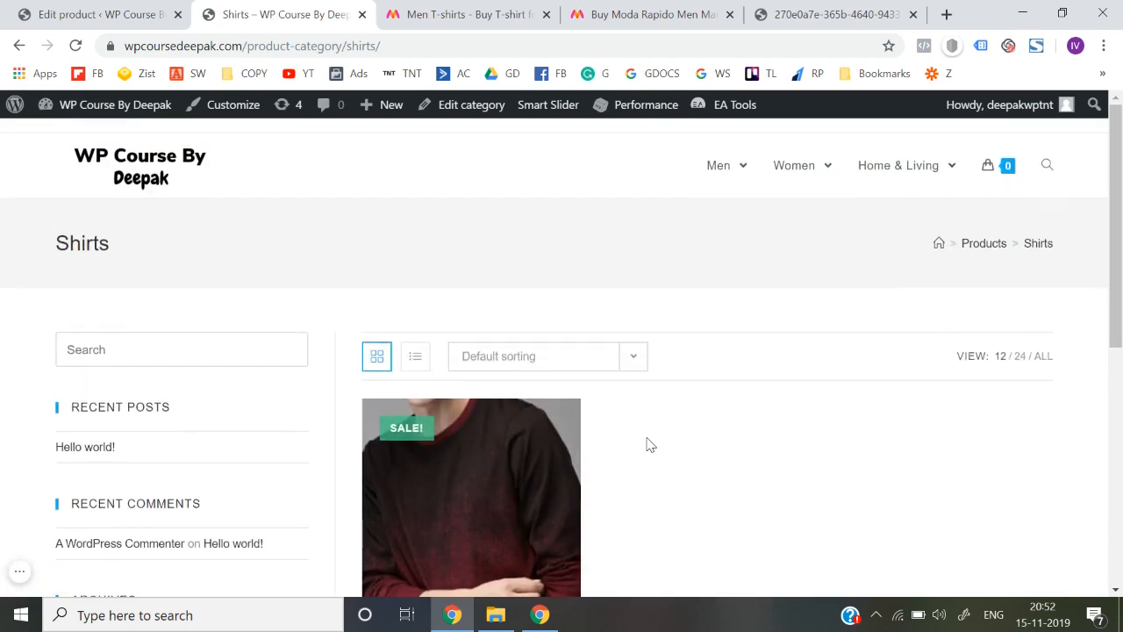
pyautogui.scroll(-3, 650, 444)
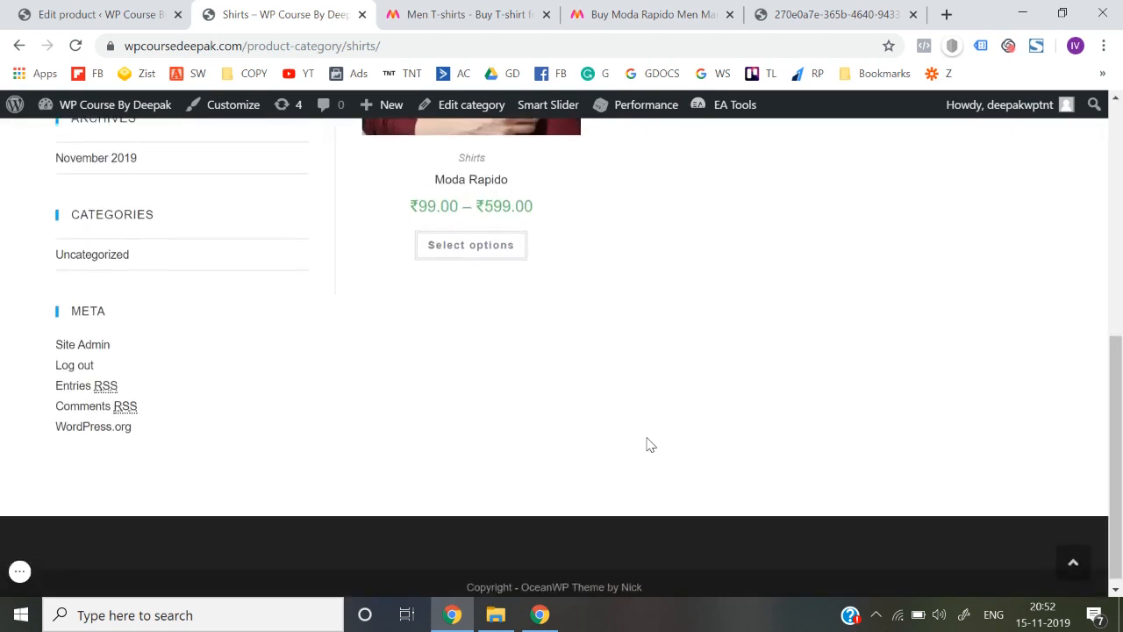
pyautogui.scroll(3, 647, 444)
pyautogui.scroll(2, 201, 354)
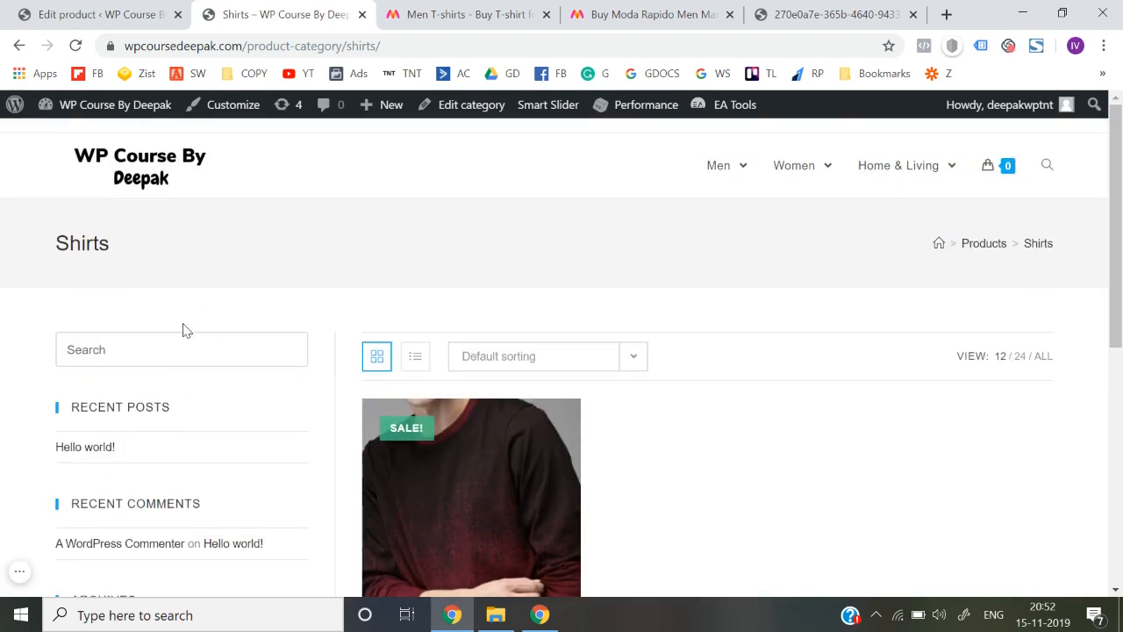
pyautogui.scroll(-3, 195, 351)
pyautogui.scroll(3, 195, 358)
# - Open the theme customizer from the Shirts page and go to the Page Title settings within General Options
pyautogui.click(233, 119)
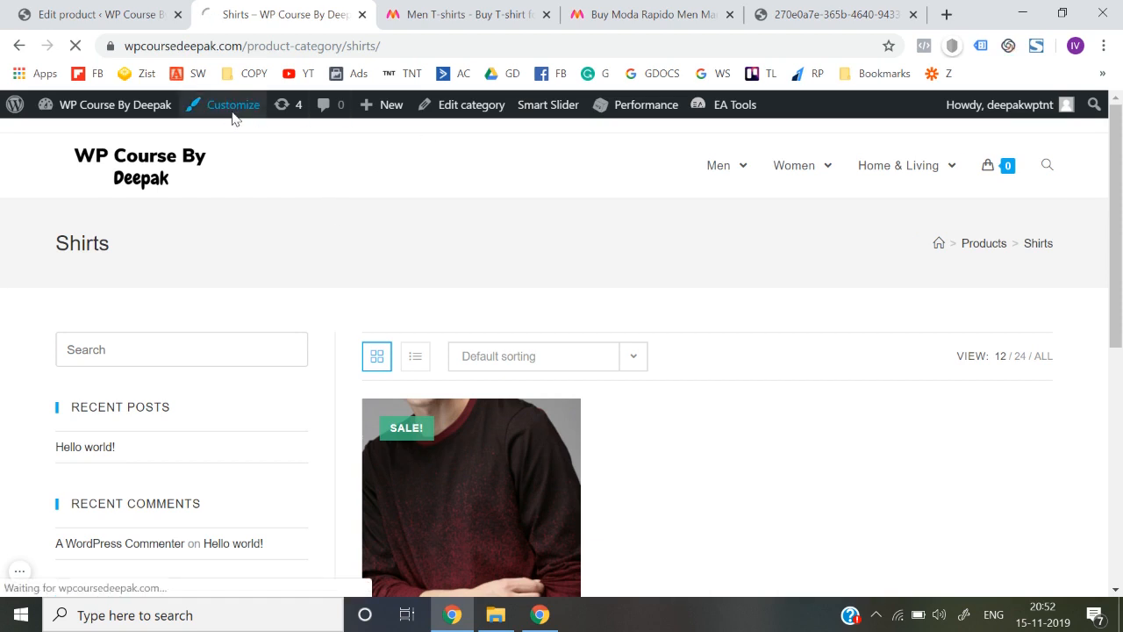
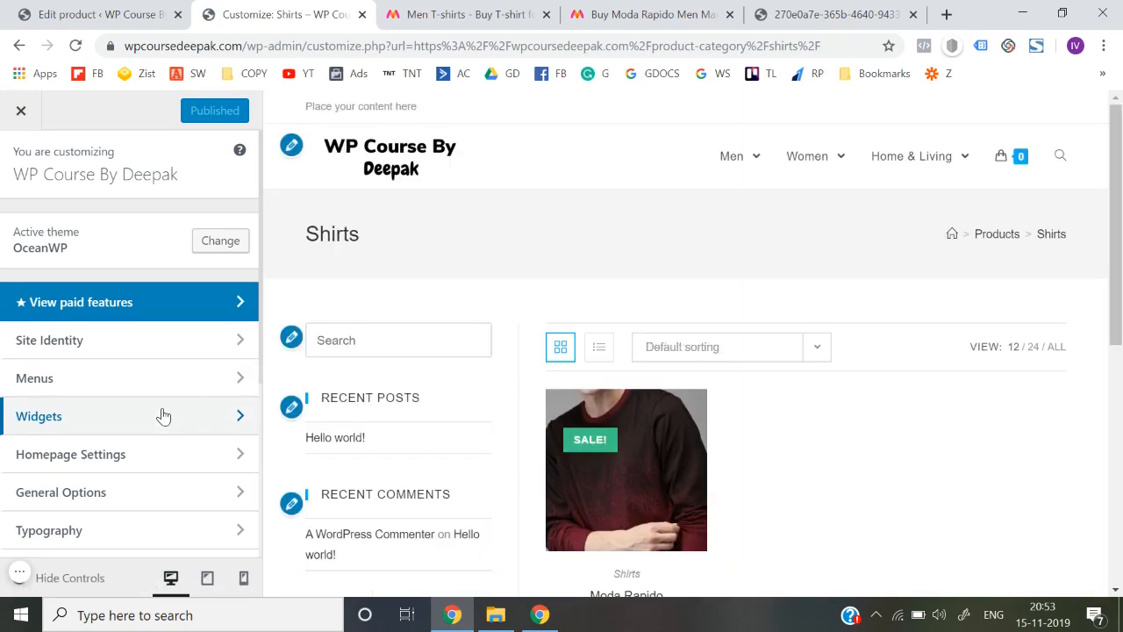
pyautogui.scroll(-1, 150, 469)
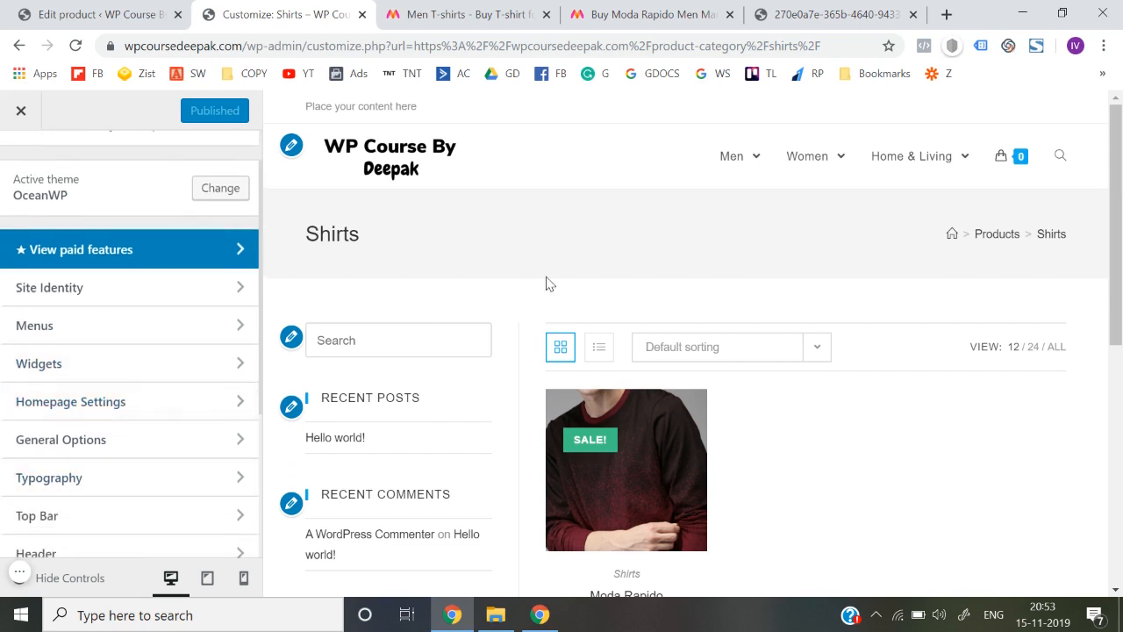
pyautogui.scroll(-2, 138, 454)
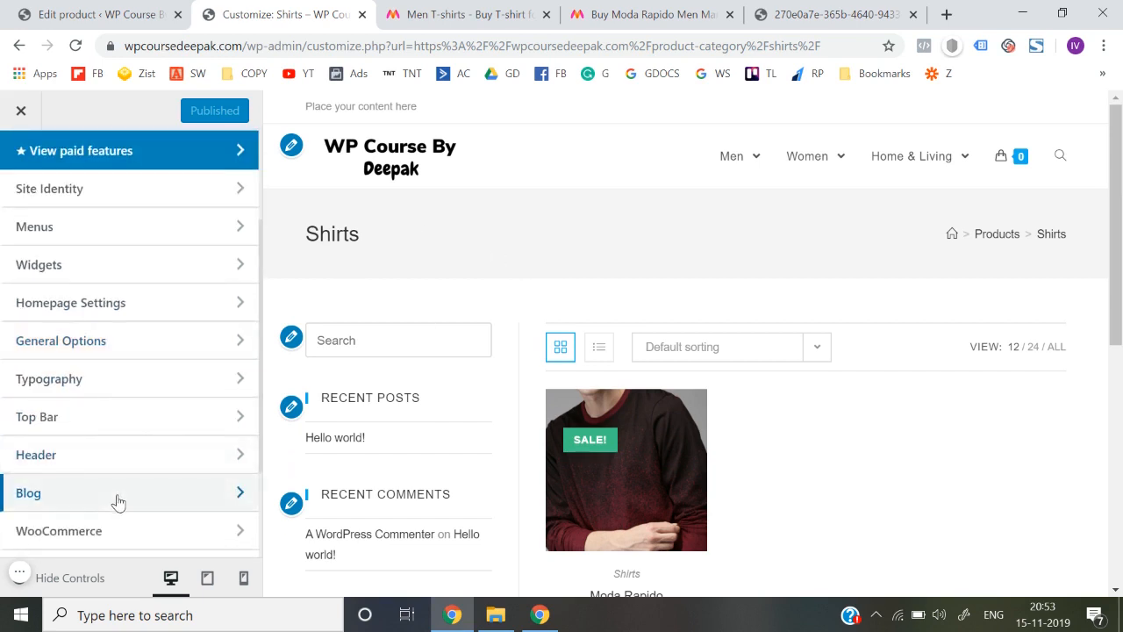
pyautogui.scroll(1, 116, 501)
pyautogui.scroll(-4, 117, 501)
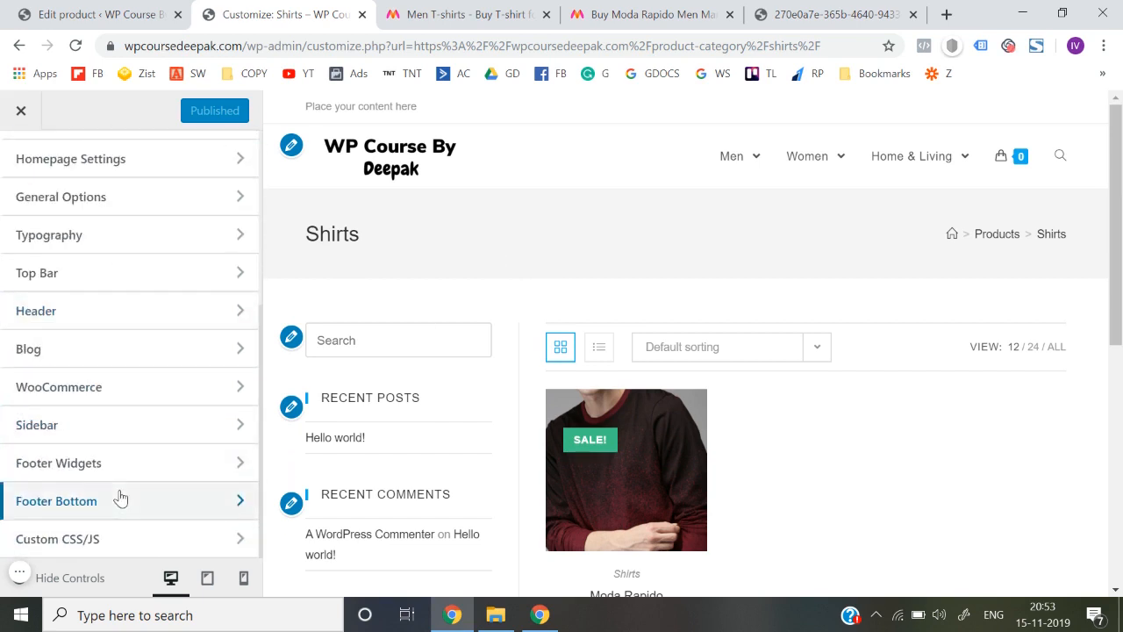
pyautogui.scroll(2, 117, 496)
pyautogui.scroll(1, 130, 254)
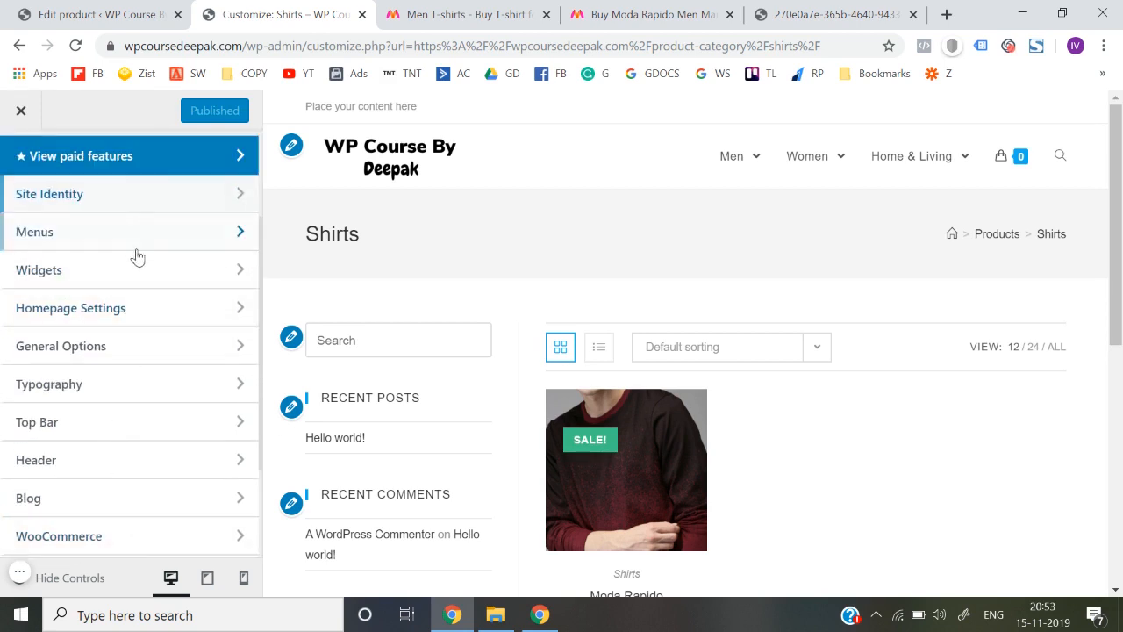
pyautogui.scroll(-1, 144, 286)
pyautogui.scroll(-1, 146, 299)
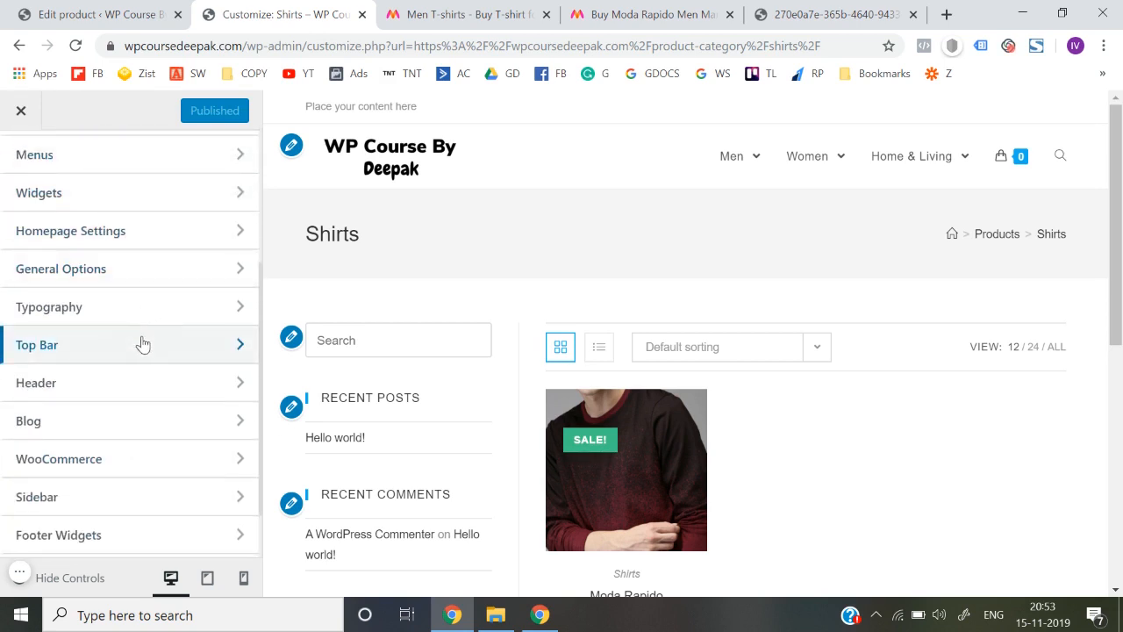
pyautogui.click(149, 282)
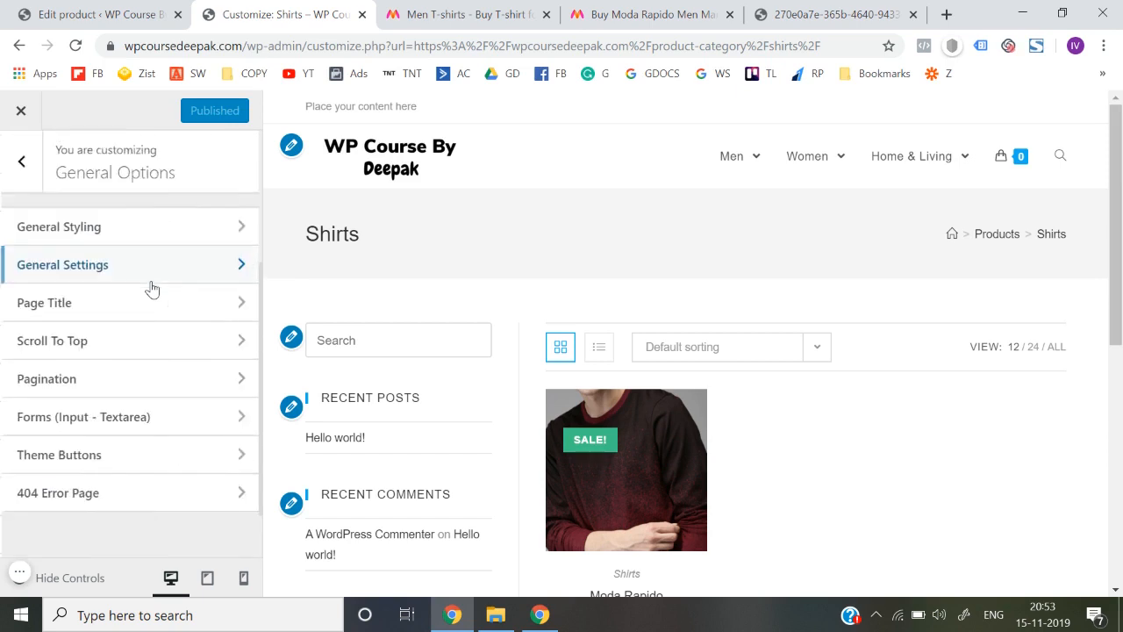
pyautogui.click(129, 317)
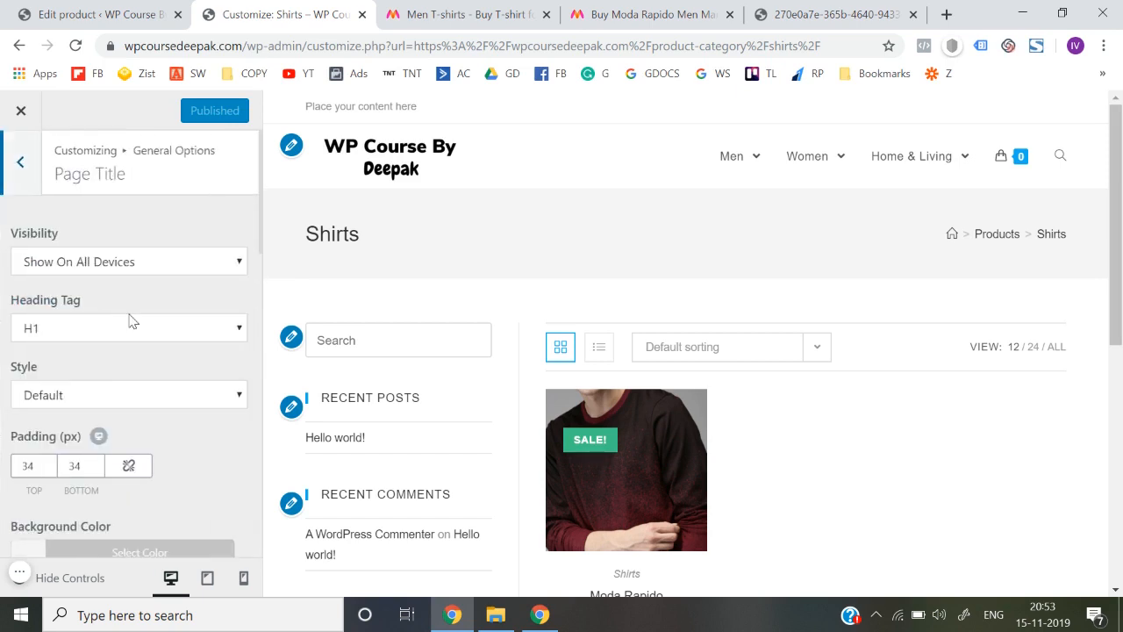
# - Set the page title style to Hidden, keeping its visibility at Show On All Devices
pyautogui.click(148, 267)
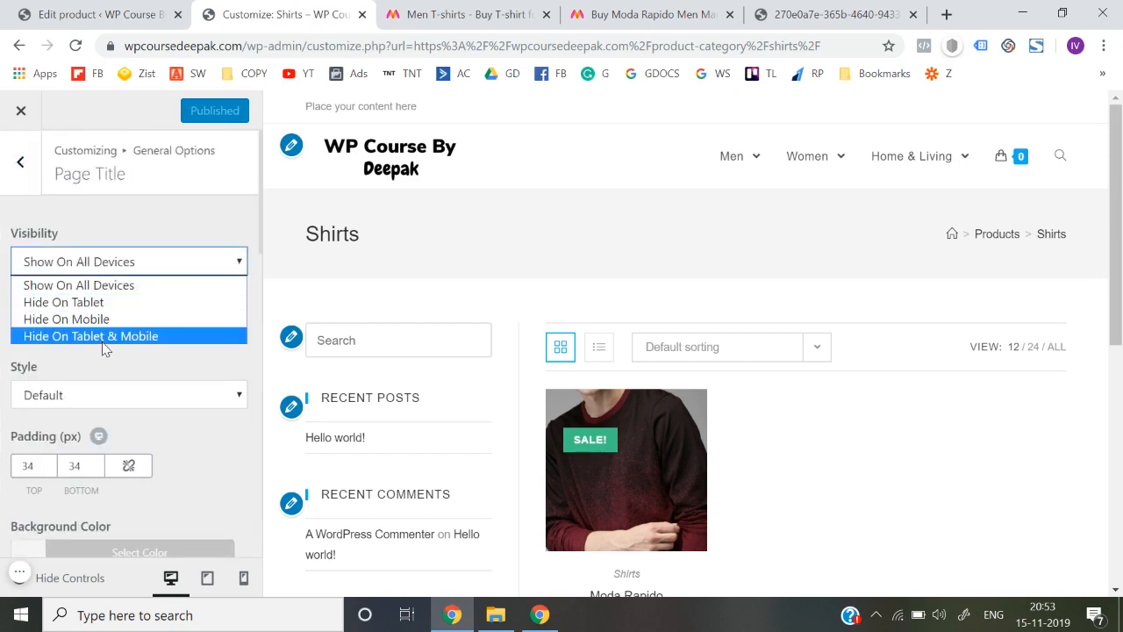
pyautogui.click(109, 370)
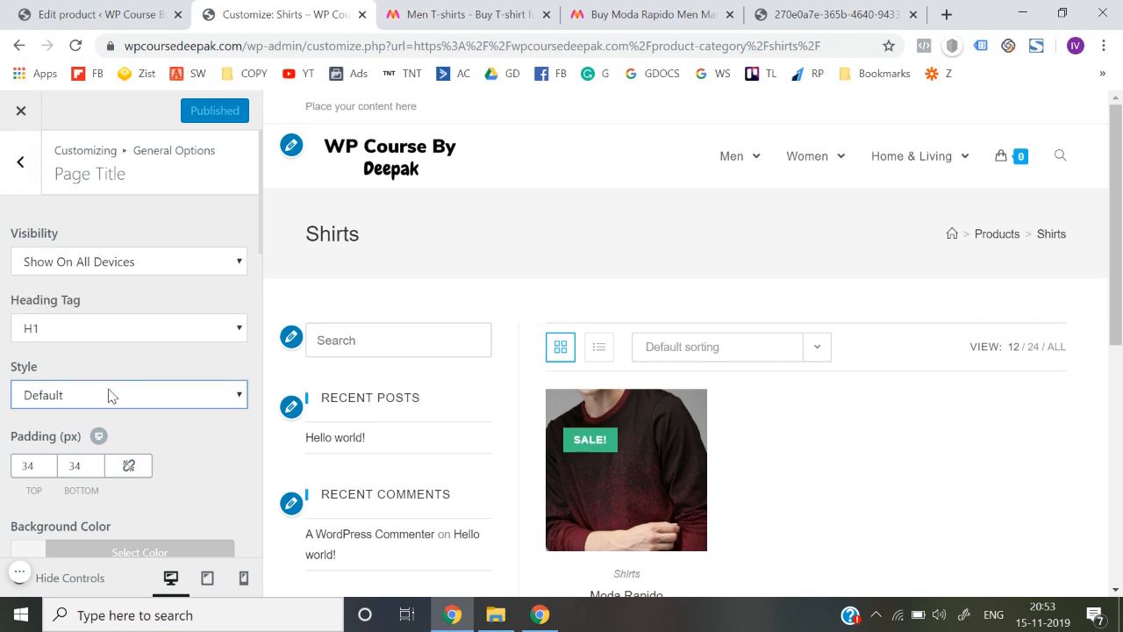
pyautogui.click(109, 395)
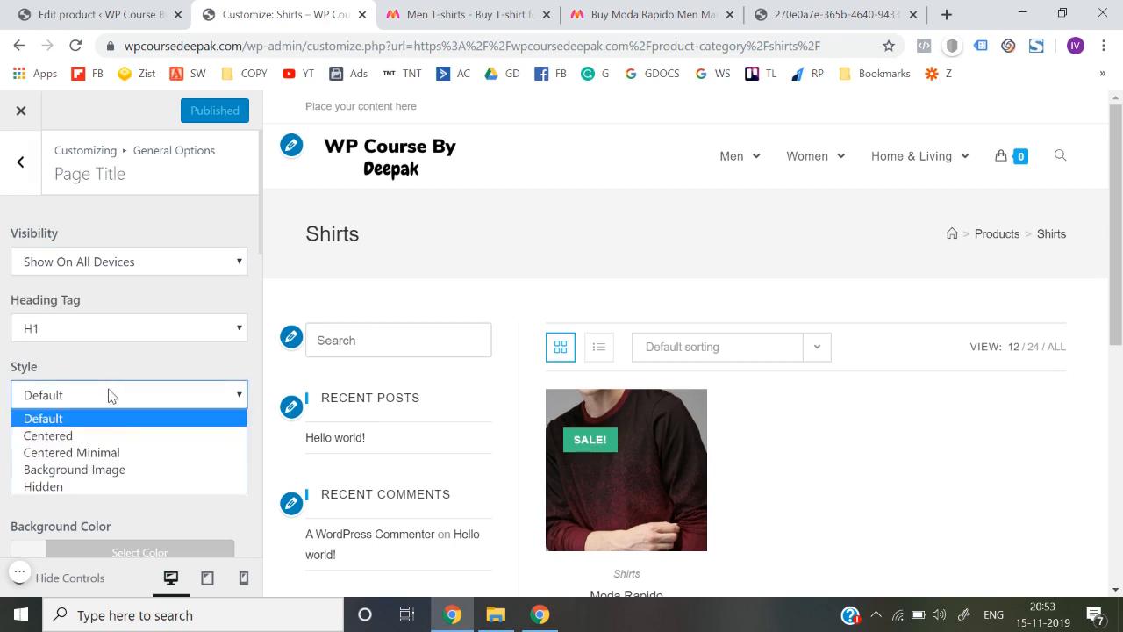
pyautogui.click(91, 487)
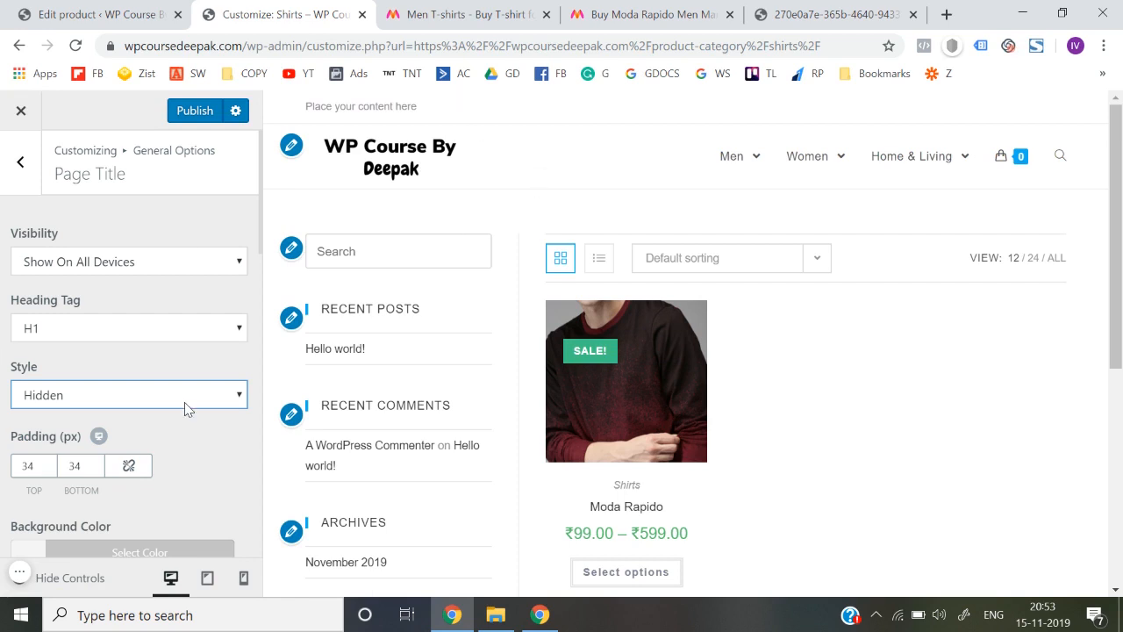
# - Look through the remaining Page Title settings, including the breadcrumb, translation, taxonomy and color options
pyautogui.scroll(-5, 185, 402)
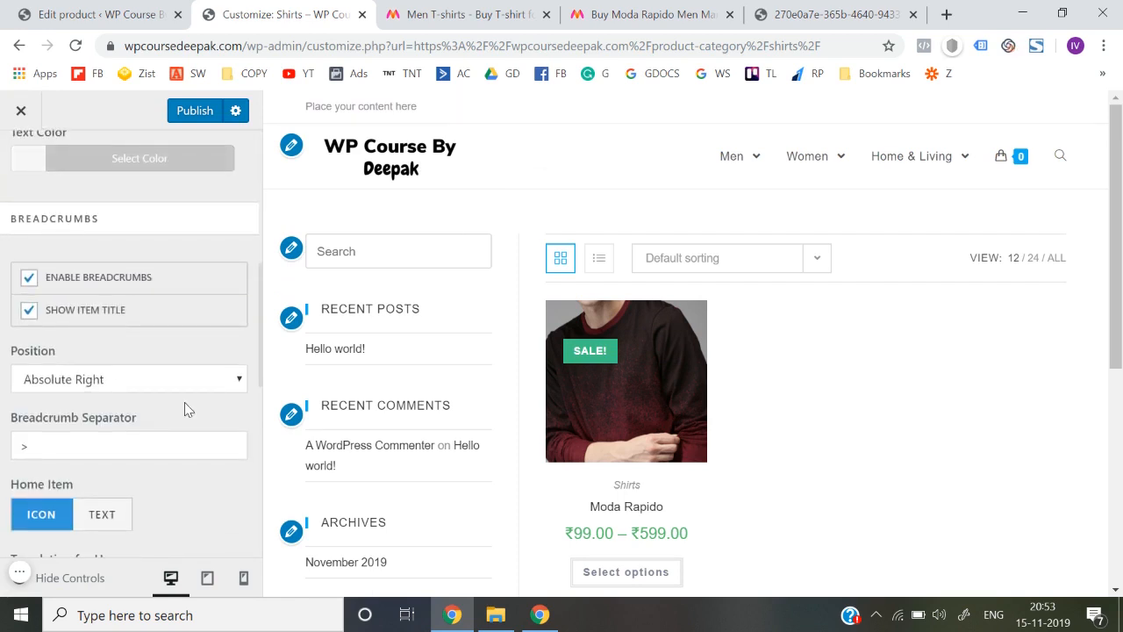
pyautogui.scroll(5, 184, 401)
pyautogui.scroll(-4, 185, 402)
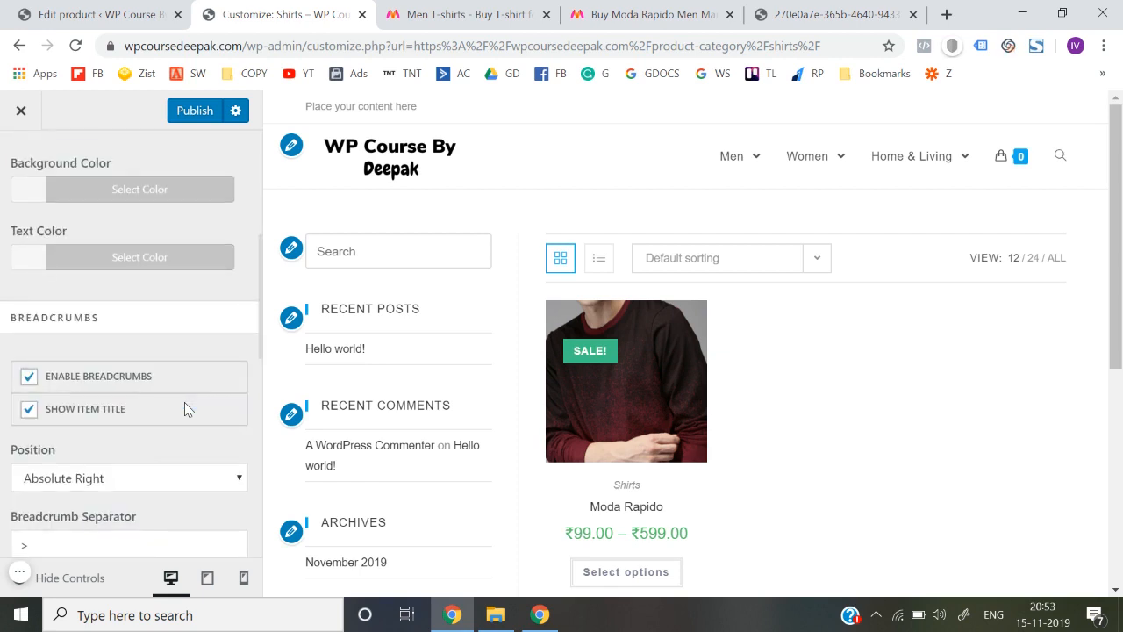
pyautogui.scroll(-2, 198, 408)
pyautogui.scroll(-4, 198, 407)
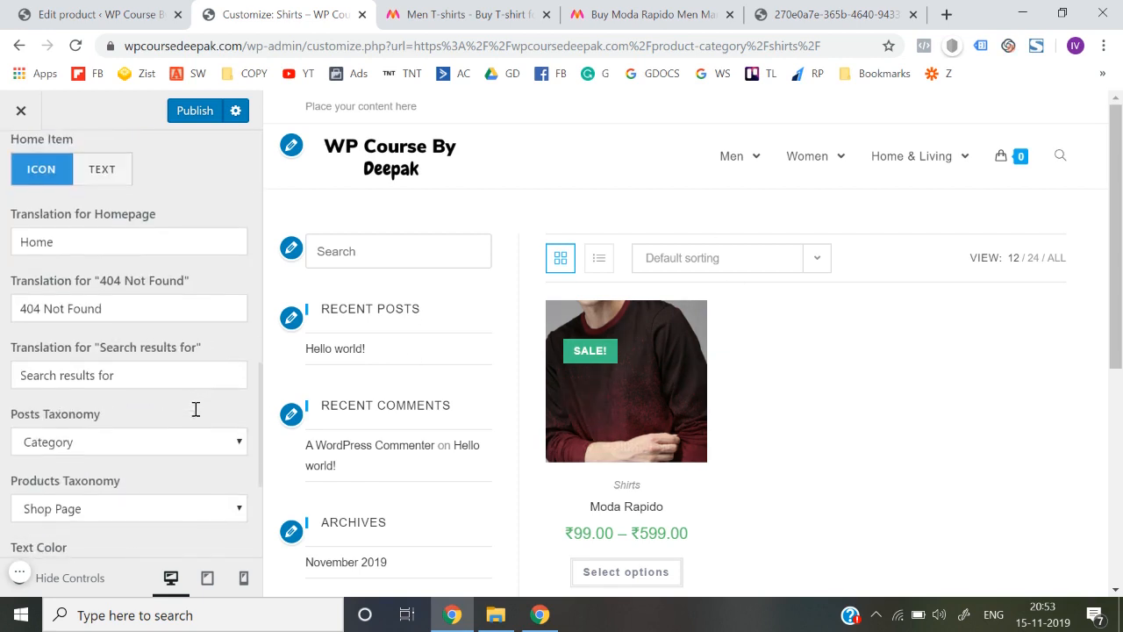
pyautogui.scroll(-3, 196, 413)
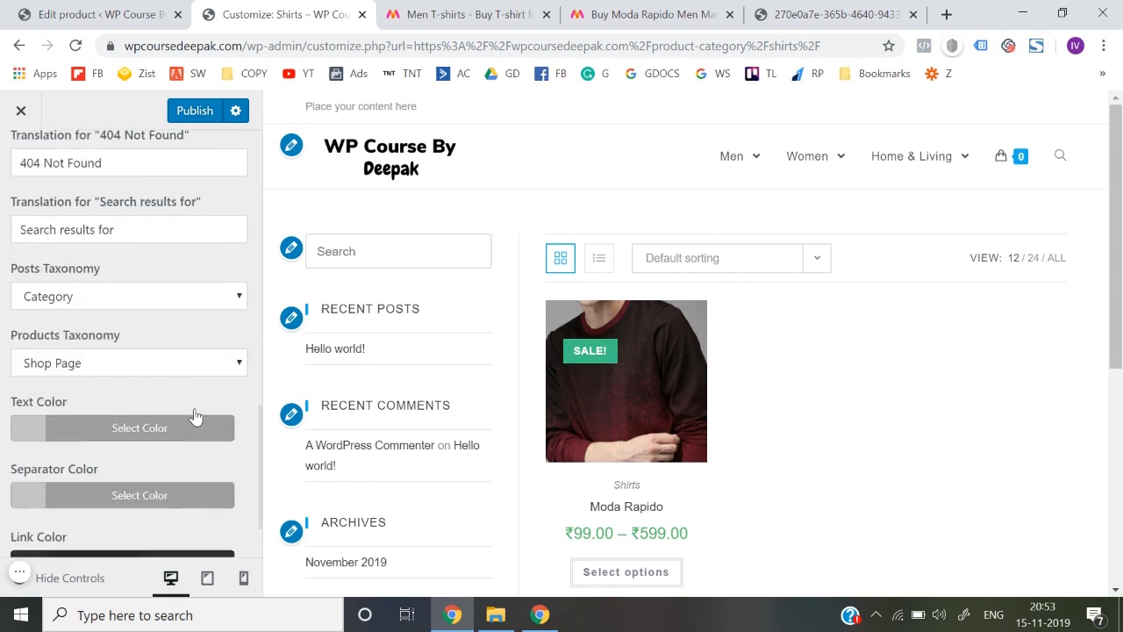
pyautogui.scroll(10, 196, 413)
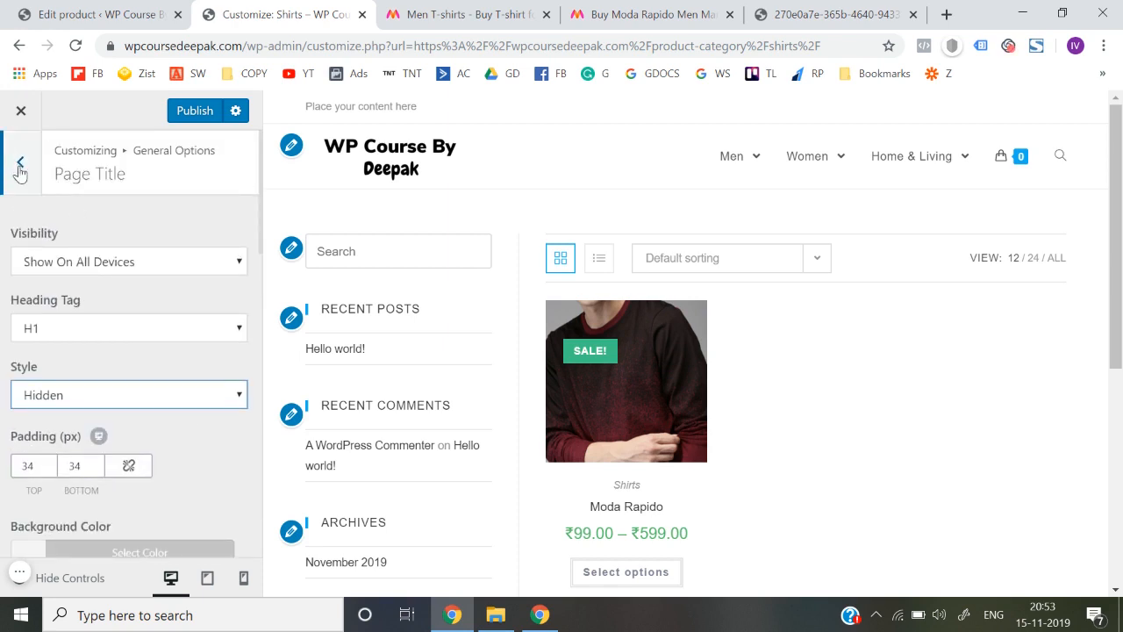
# - Turn off the Custom WooCommerce Sidebar option in the customizer's WooCommerce General settings
pyautogui.click(19, 165)
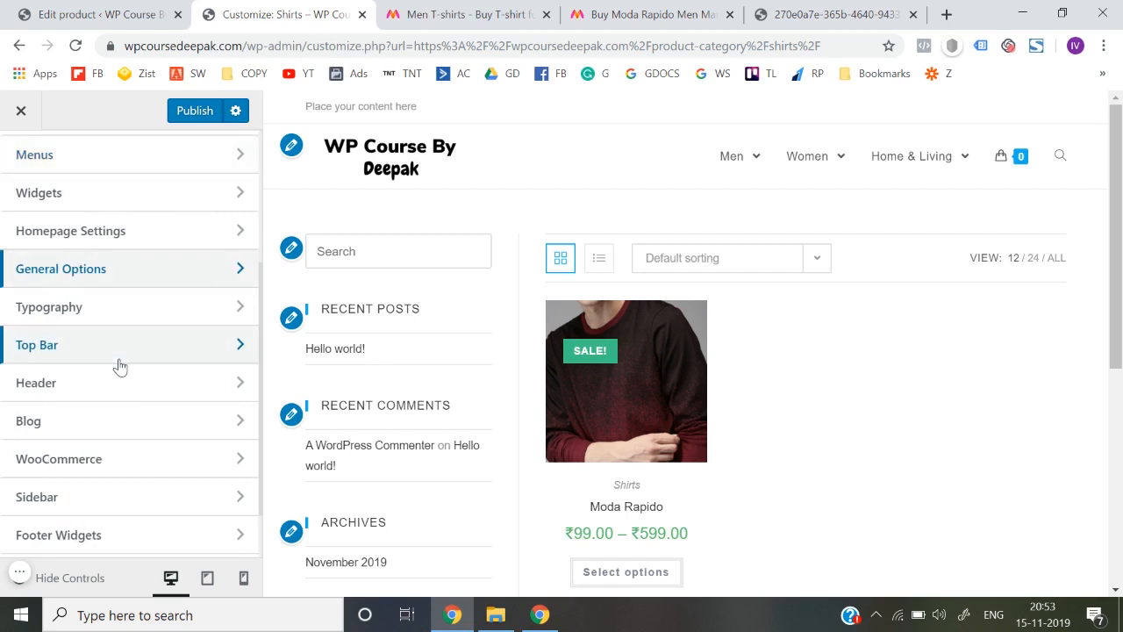
pyautogui.scroll(-1, 117, 366)
pyautogui.click(116, 404)
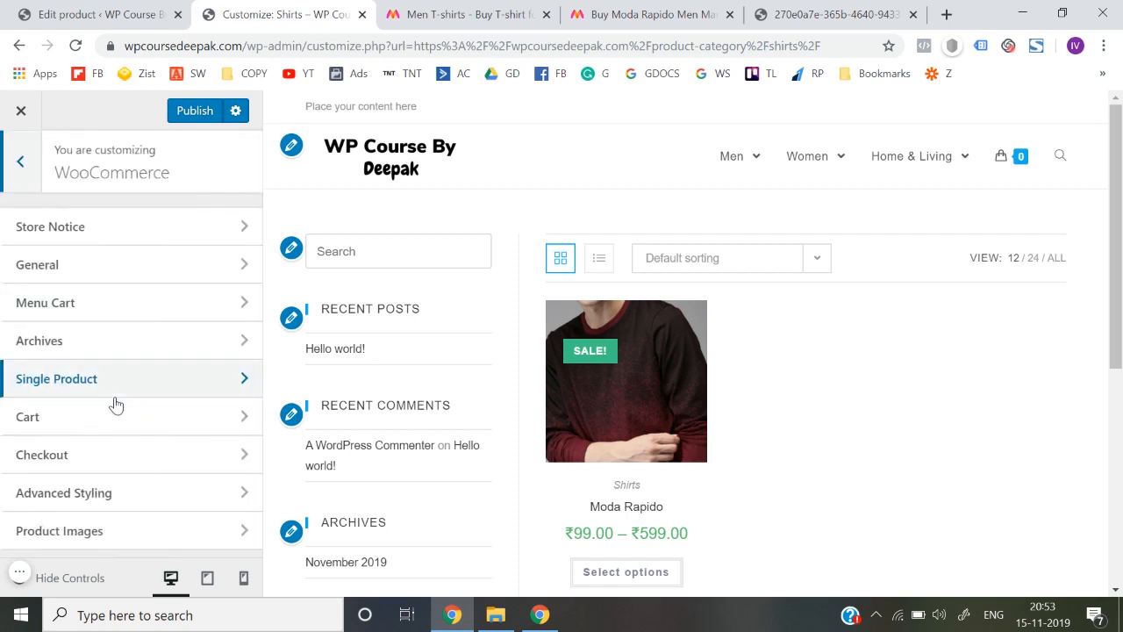
pyautogui.click(133, 281)
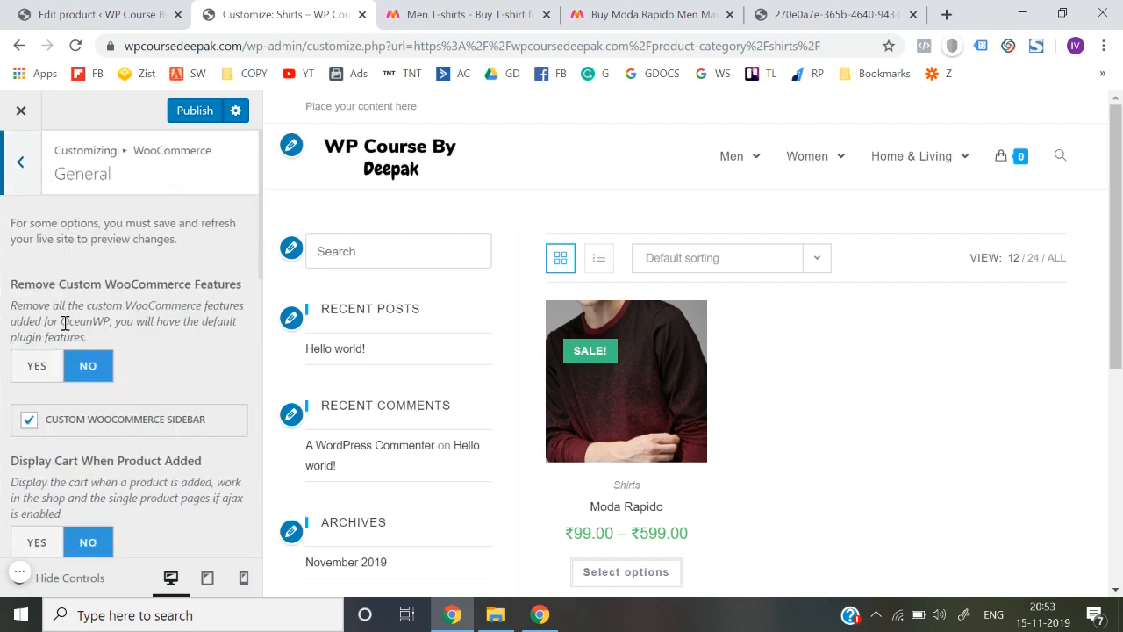
pyautogui.scroll(-2, 65, 323)
pyautogui.scroll(-2, 65, 322)
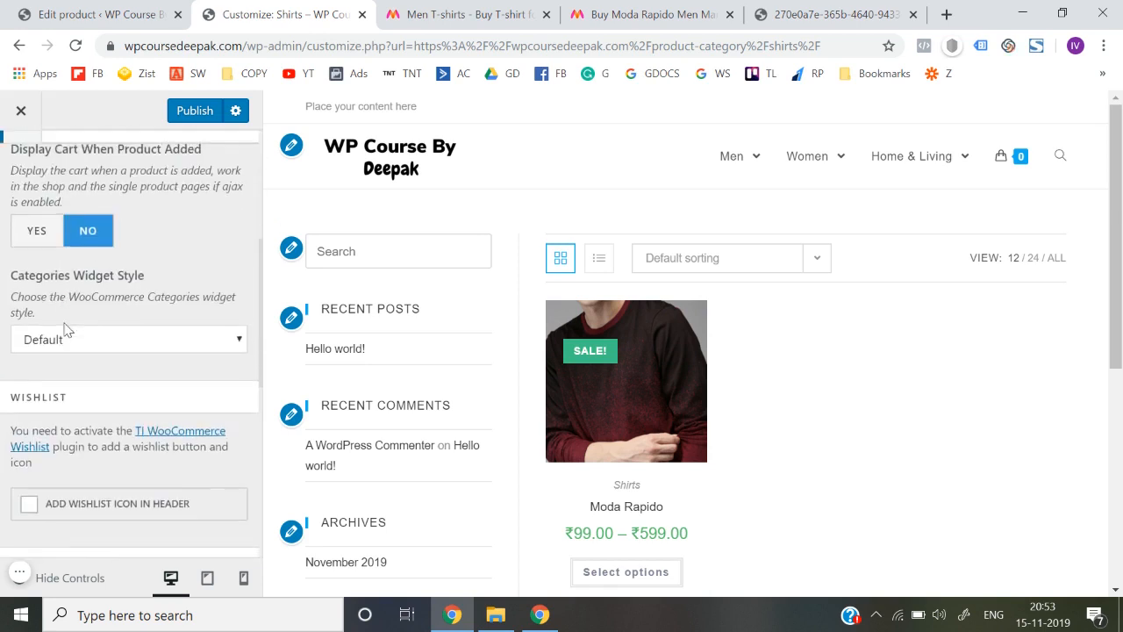
pyautogui.scroll(1, 67, 328)
pyautogui.scroll(1, 70, 244)
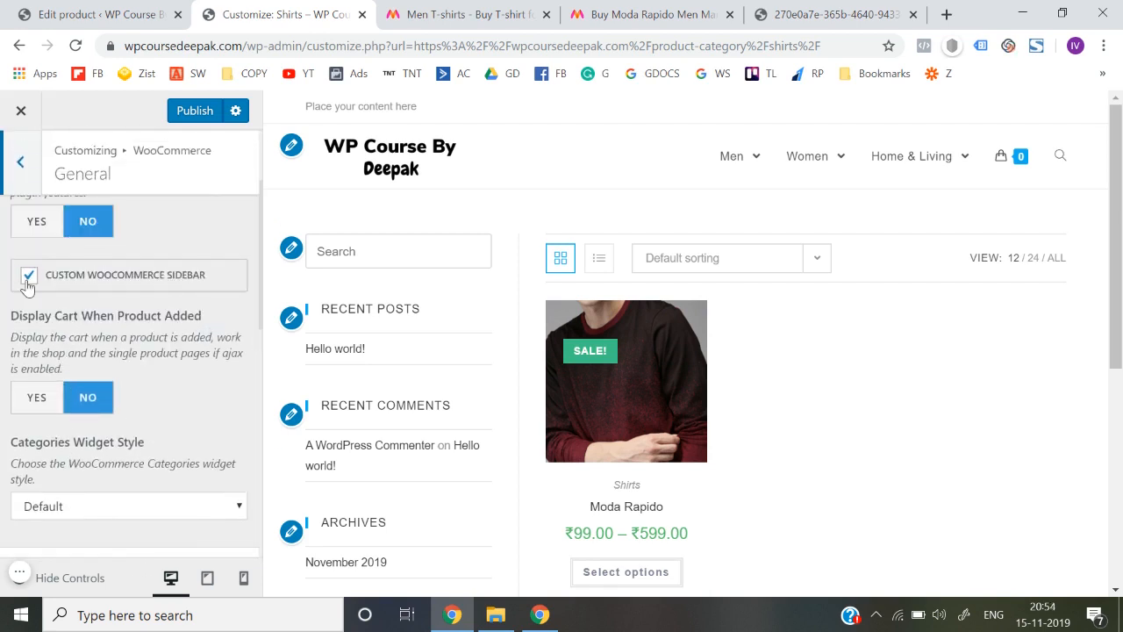
pyautogui.click(29, 274)
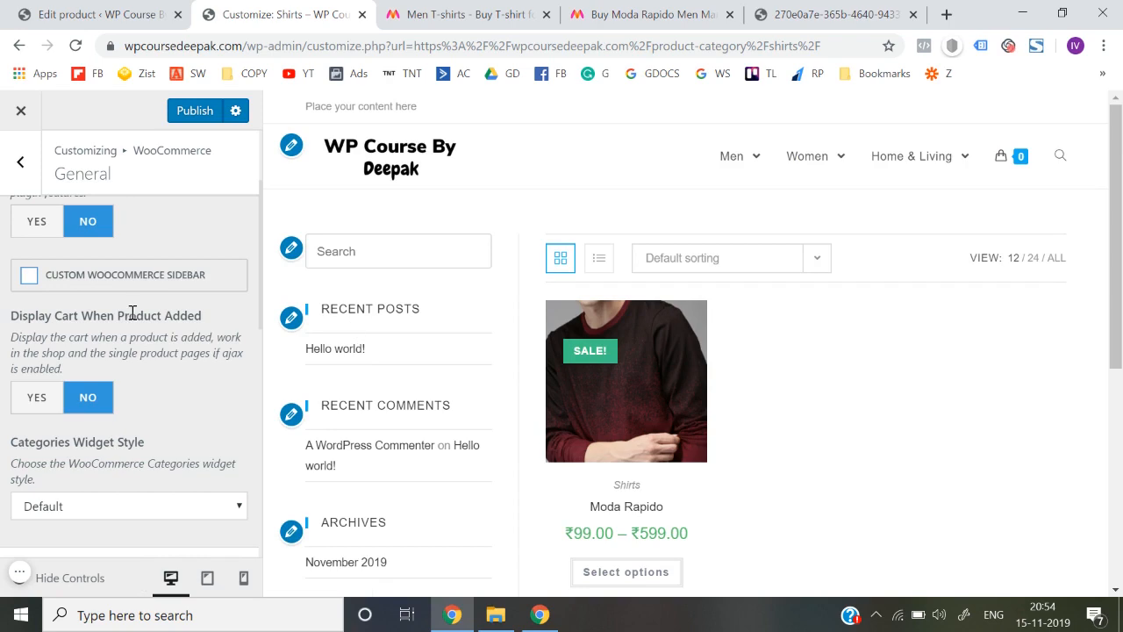
# - Set the WooCommerce Single Product layout to Full Width and publish the customizer changes
pyautogui.scroll(2, 131, 313)
pyautogui.scroll(-4, 129, 334)
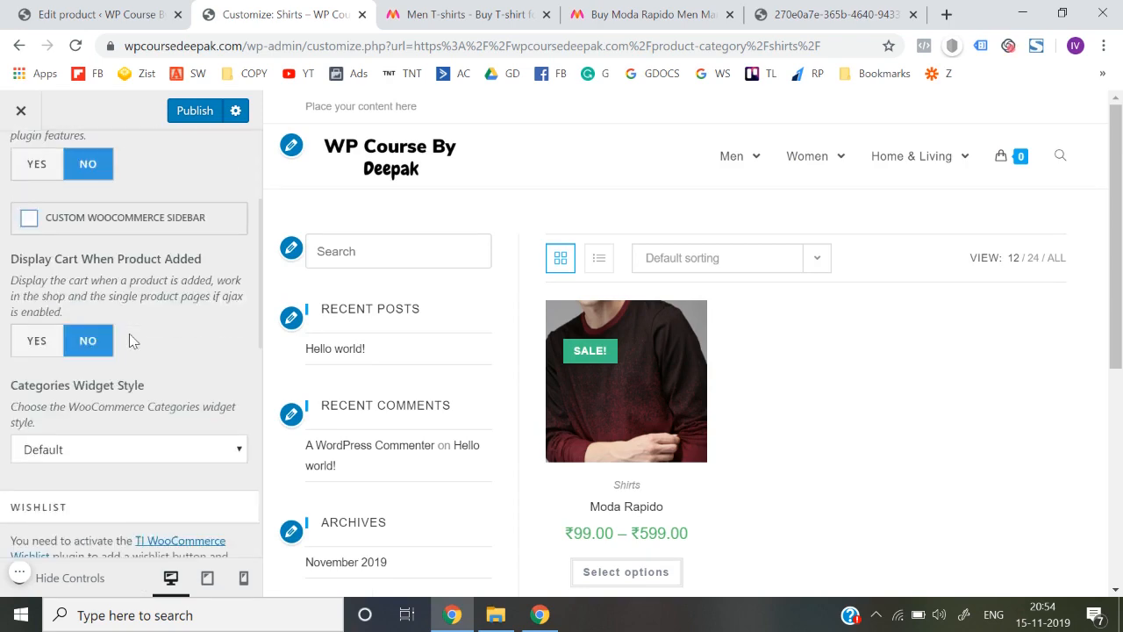
pyautogui.scroll(-5, 129, 340)
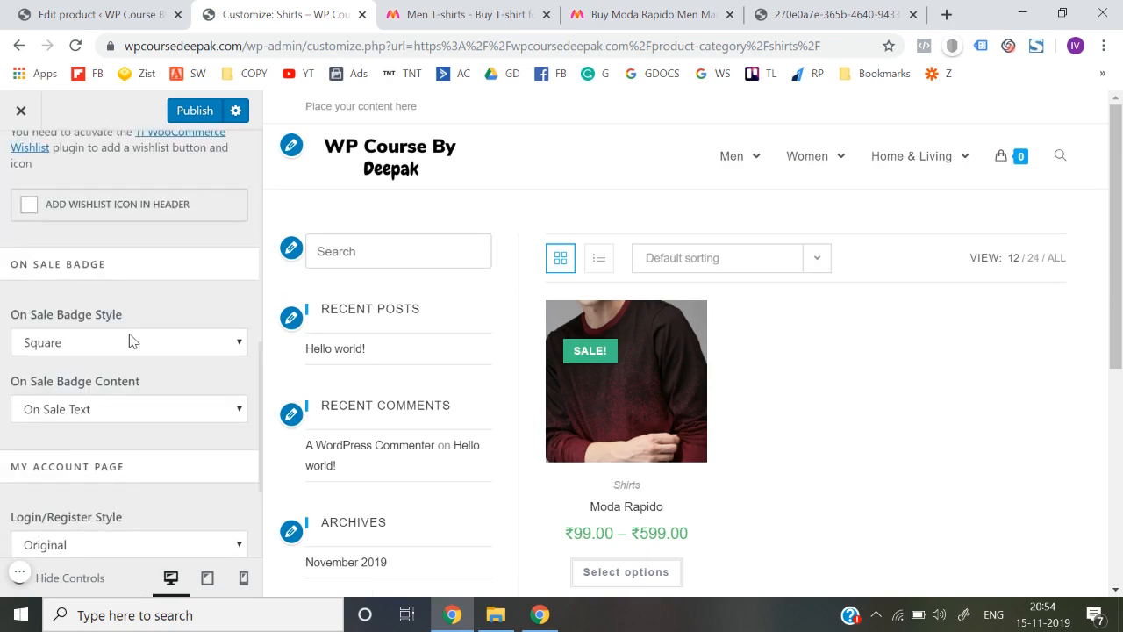
pyautogui.scroll(-1, 129, 340)
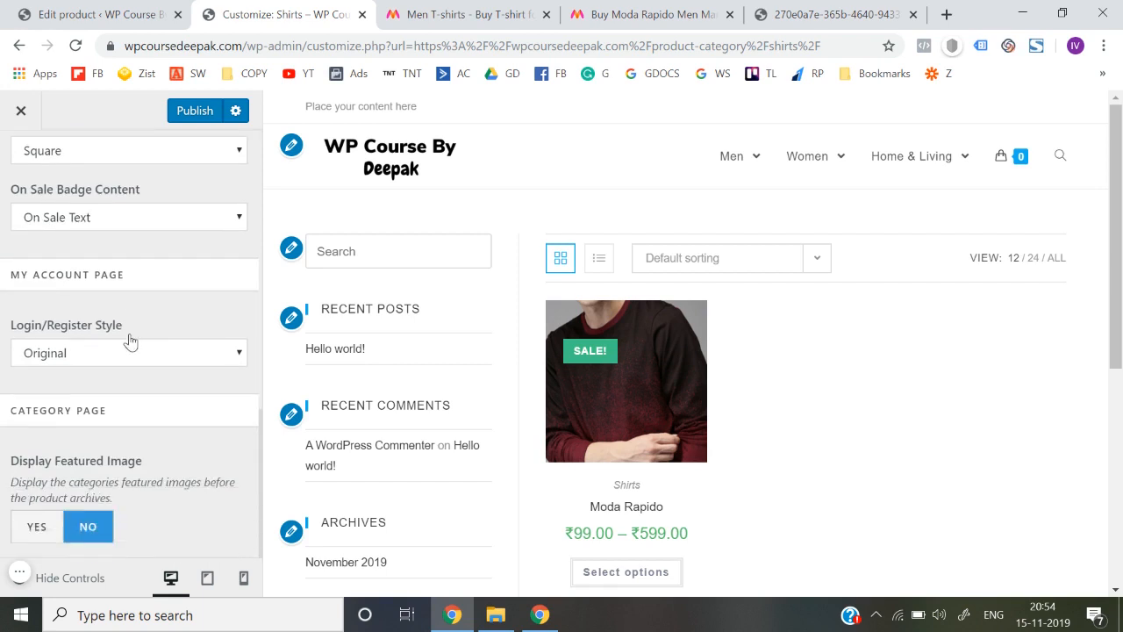
pyautogui.scroll(10, 129, 340)
pyautogui.click(25, 186)
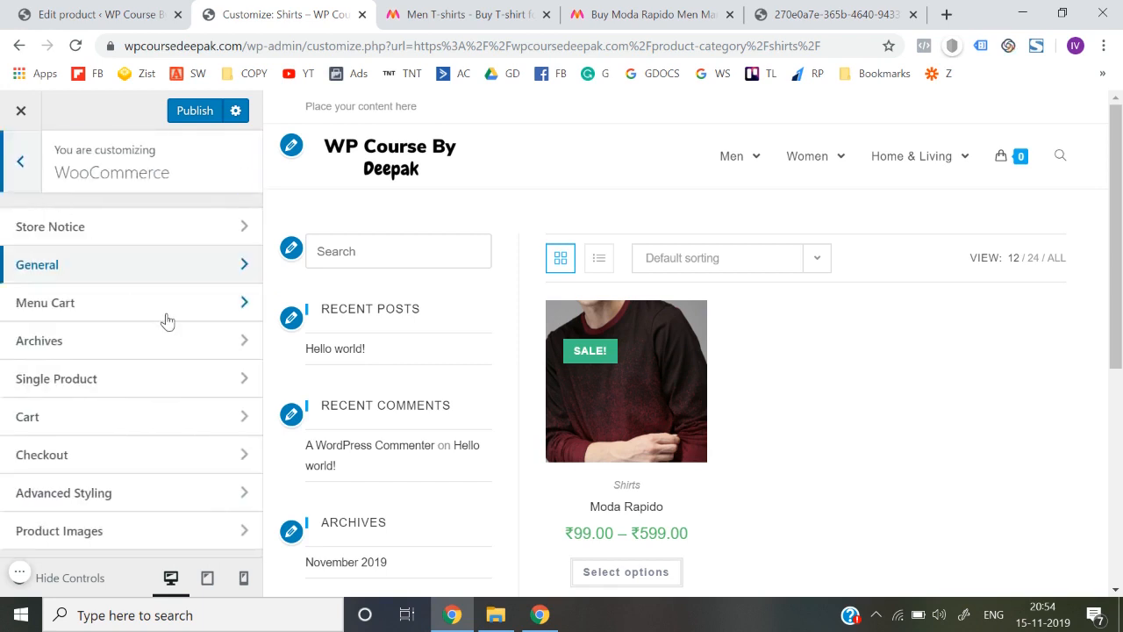
pyautogui.click(169, 392)
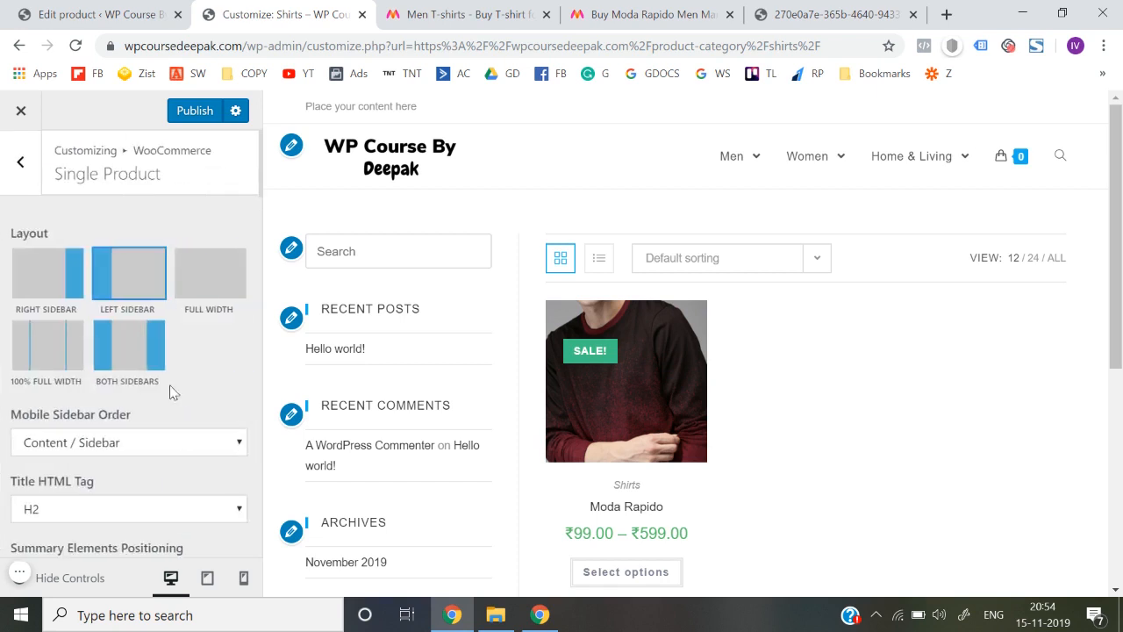
pyautogui.click(211, 278)
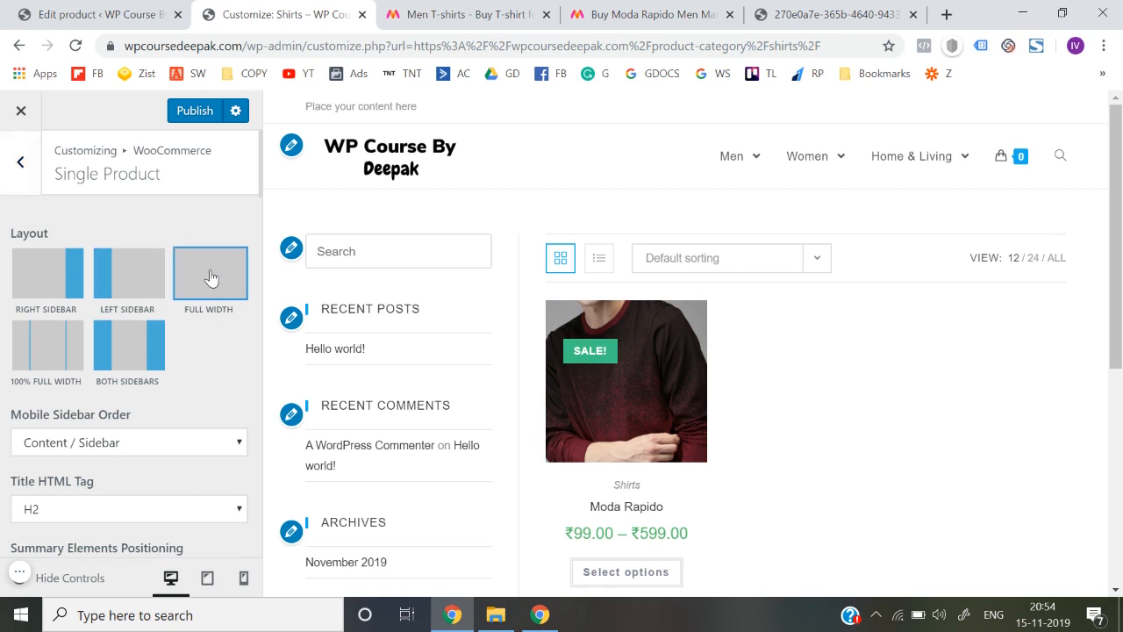
pyautogui.scroll(-2, 210, 360)
pyautogui.scroll(2, 210, 360)
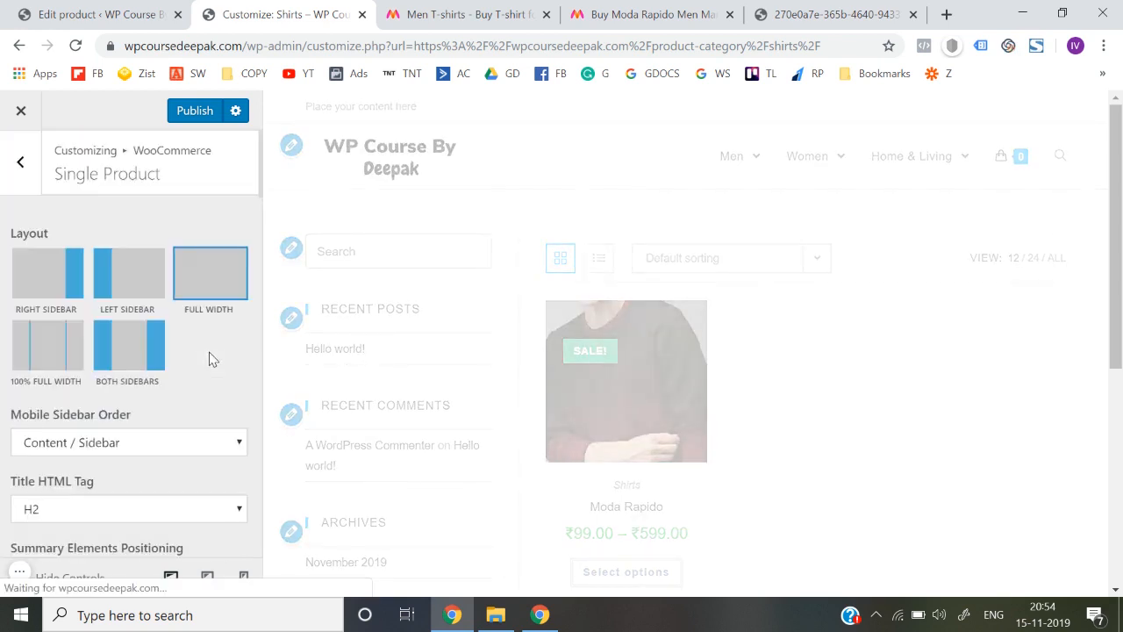
pyautogui.click(196, 120)
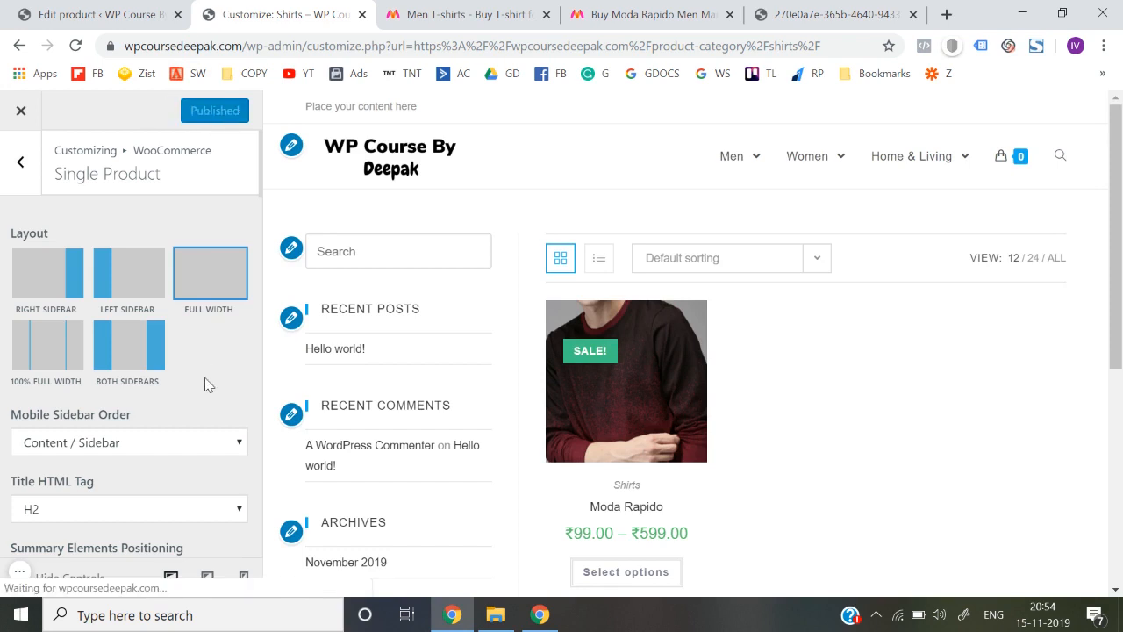
# - Review the WooCommerce General settings for the wishlist, sale badge, account page and category page
pyautogui.click(21, 167)
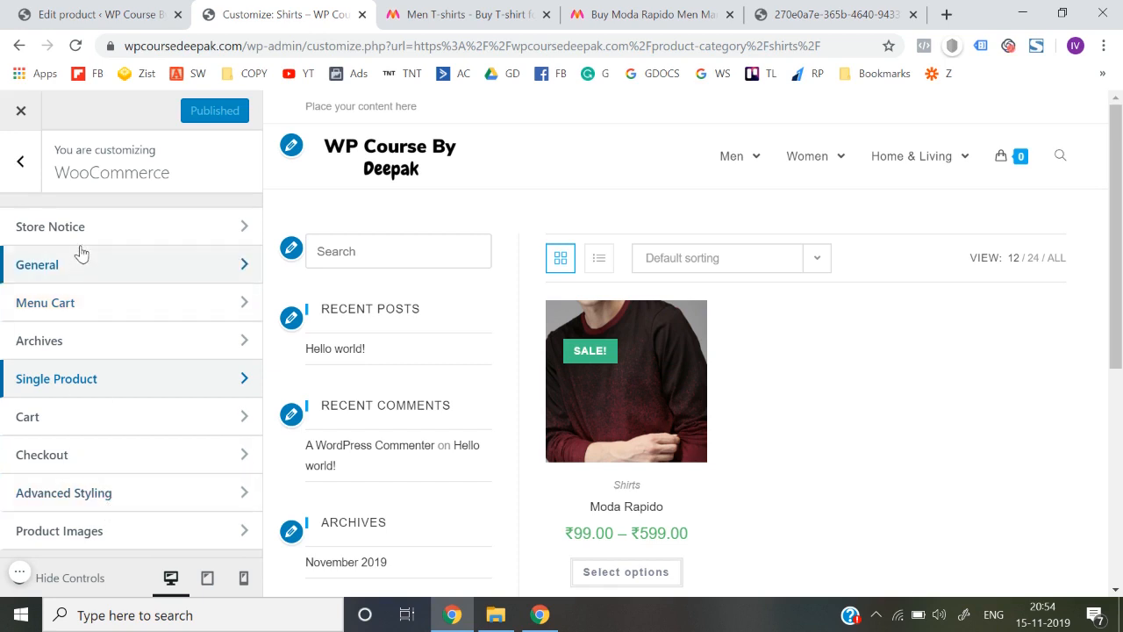
pyautogui.click(80, 273)
pyautogui.scroll(-10, 111, 301)
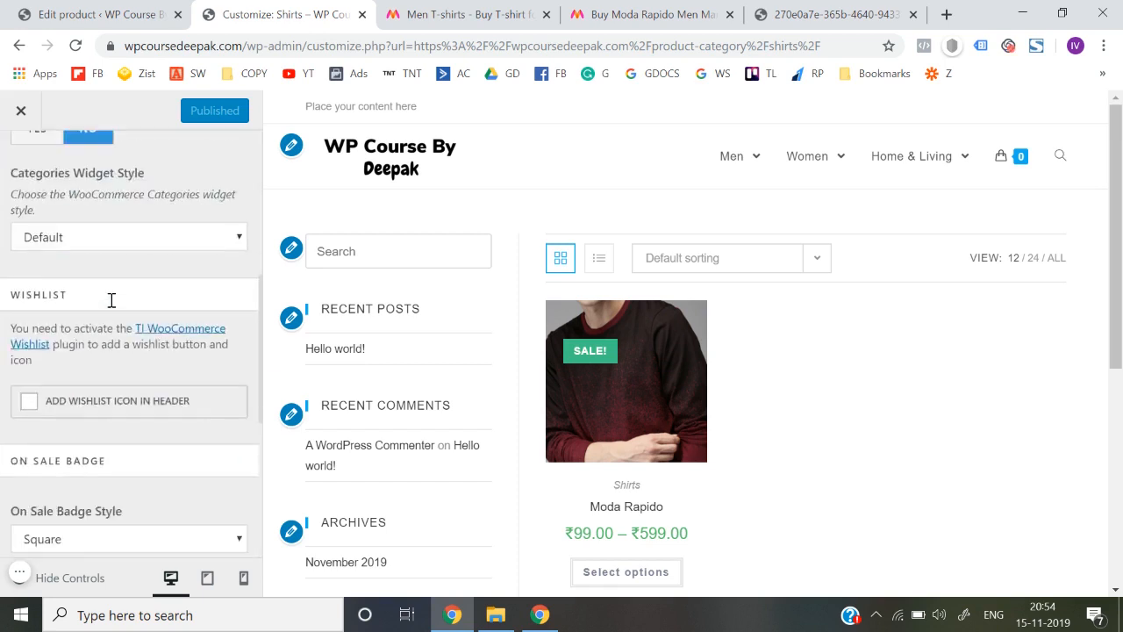
pyautogui.scroll(-2, 111, 300)
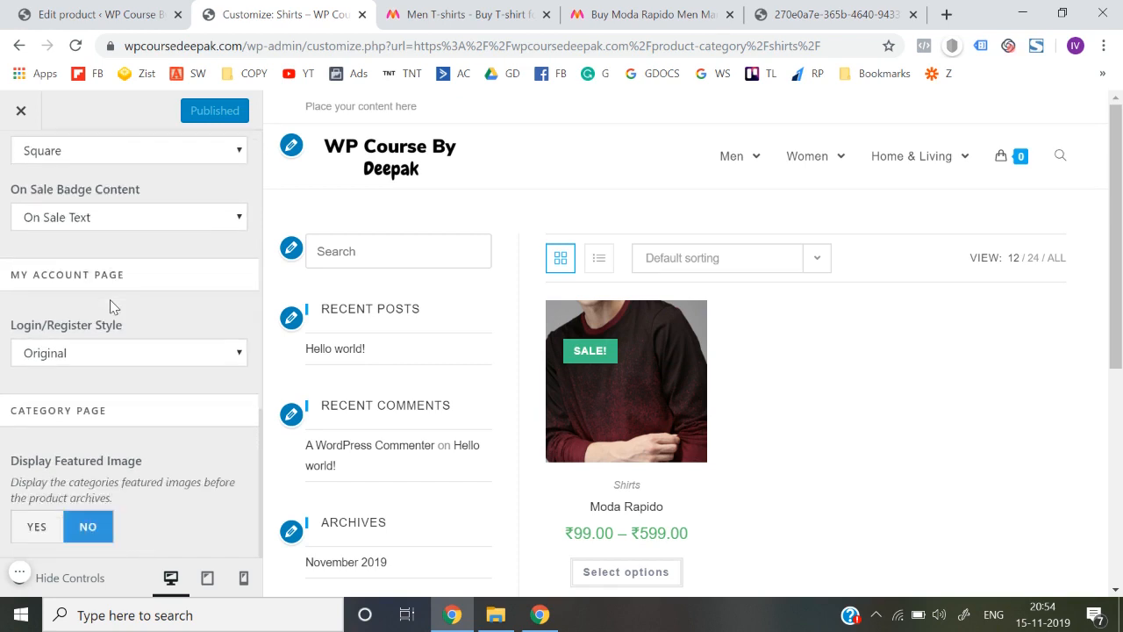
pyautogui.scroll(4, 110, 300)
pyautogui.scroll(-4, 111, 300)
pyautogui.scroll(1, 145, 359)
pyautogui.scroll(-1, 146, 360)
pyautogui.scroll(10, 138, 476)
pyautogui.click(19, 162)
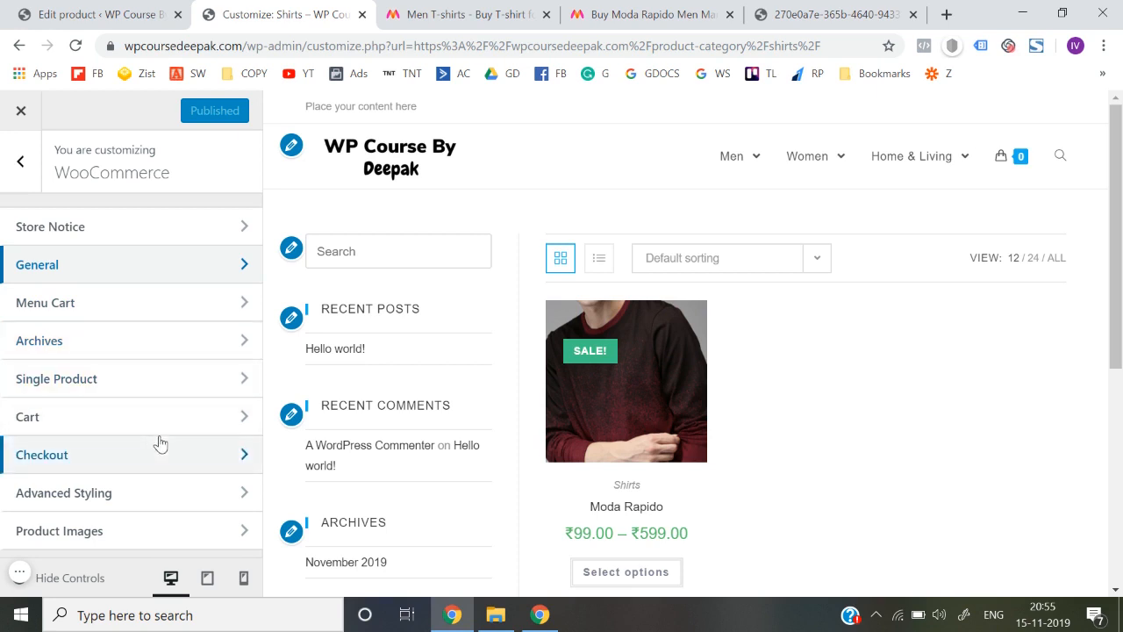
# - Check the WooCommerce Product Images settings and the sections available under General Options
pyautogui.click(171, 531)
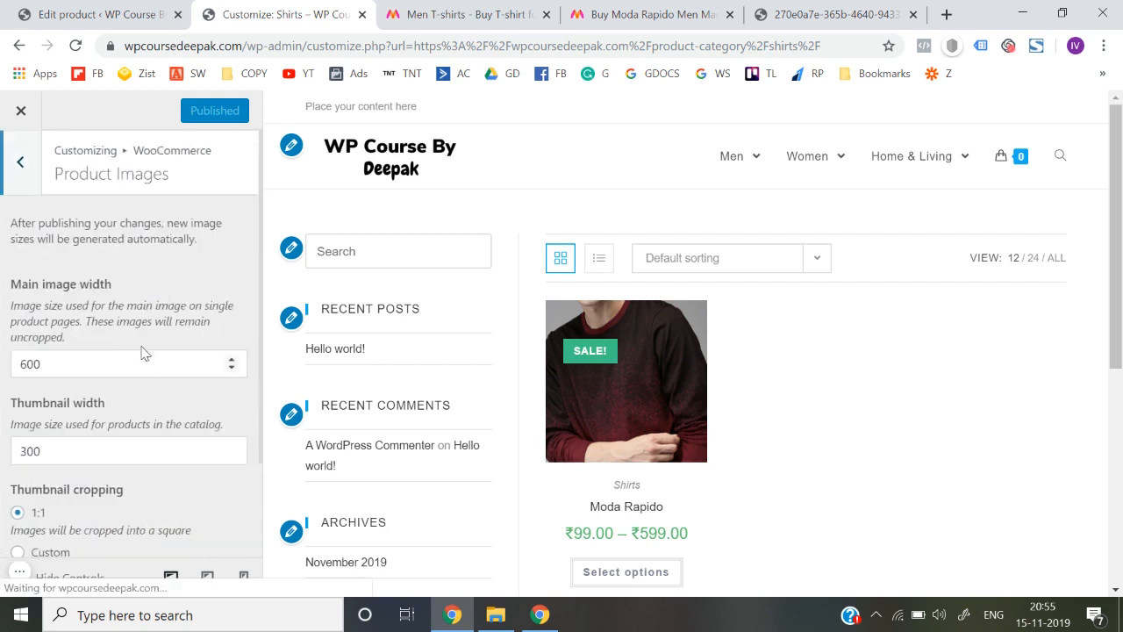
pyautogui.click(24, 163)
pyautogui.click(21, 162)
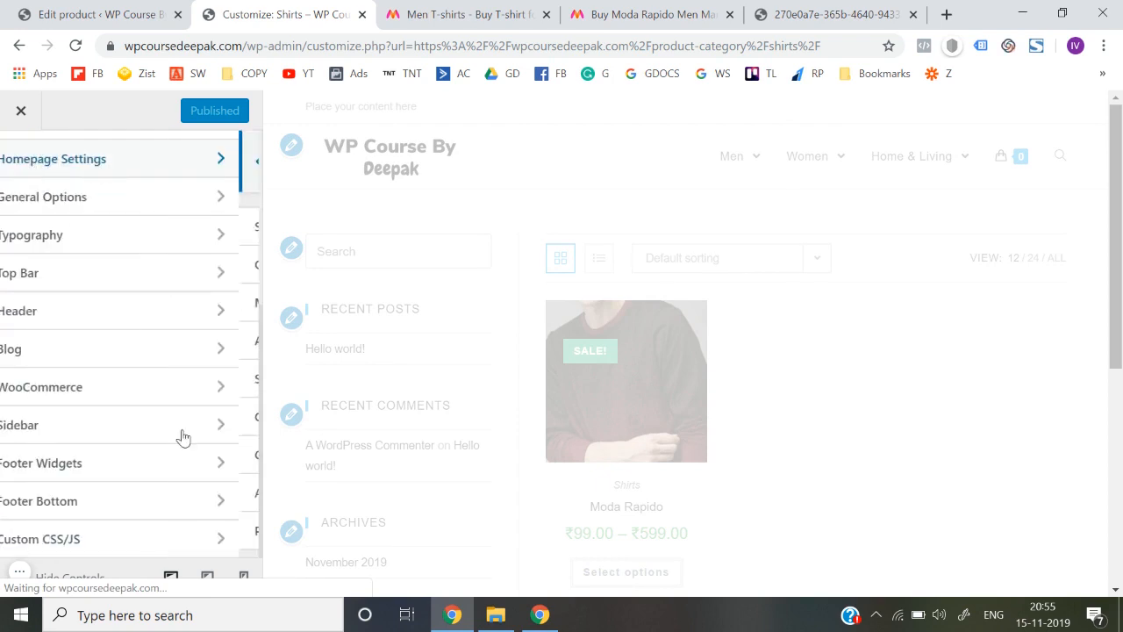
pyautogui.scroll(1, 172, 488)
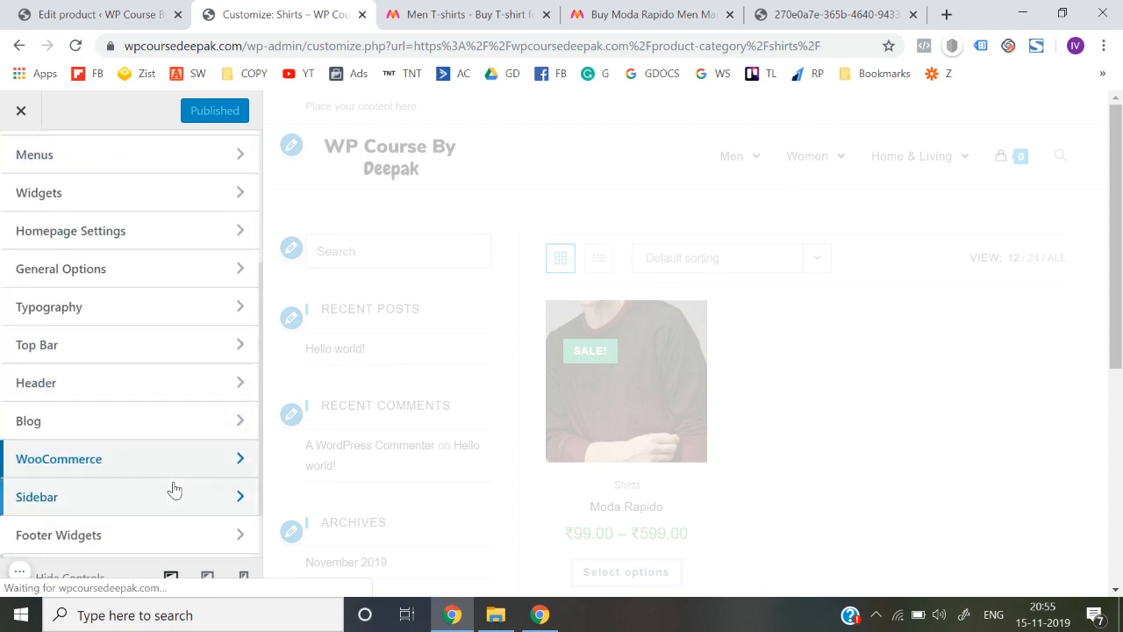
pyautogui.scroll(1, 161, 328)
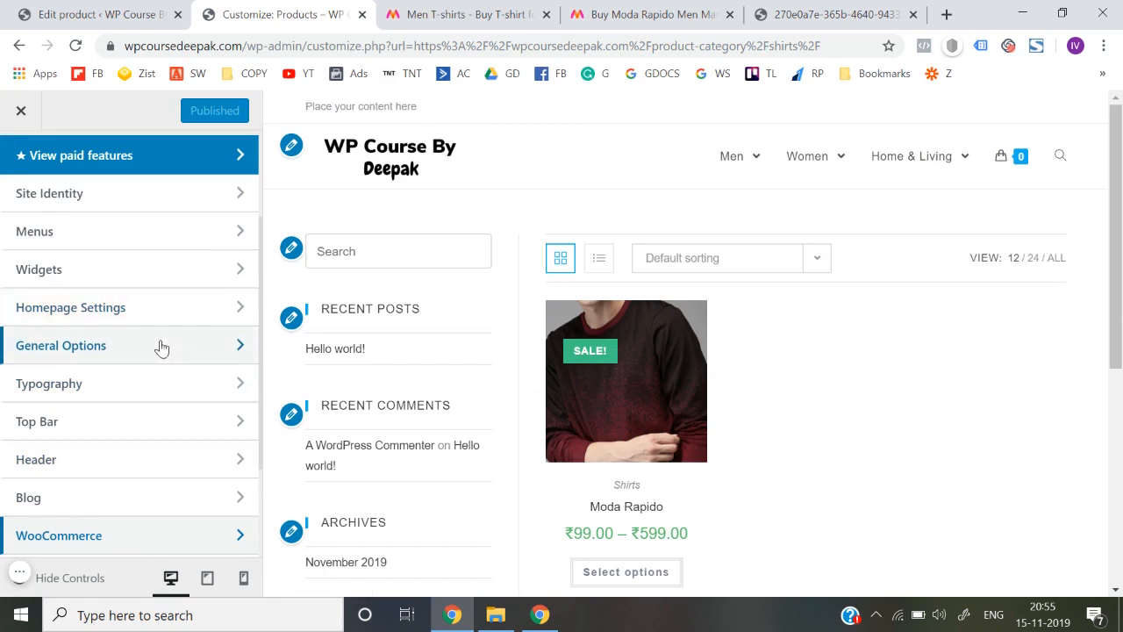
pyautogui.scroll(-1, 160, 328)
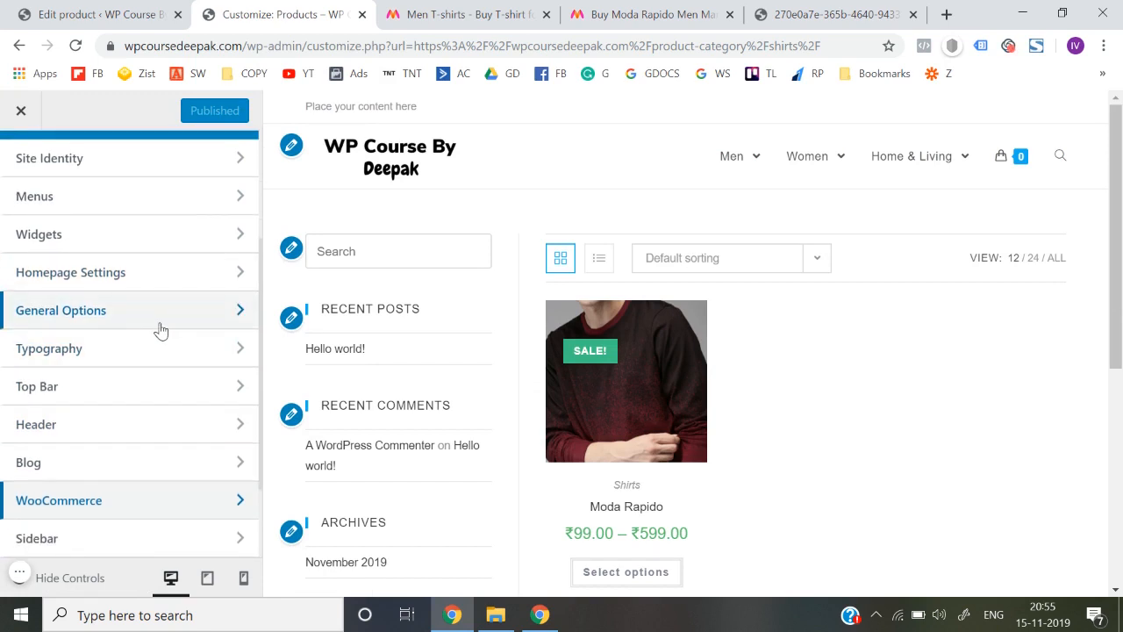
pyautogui.click(160, 328)
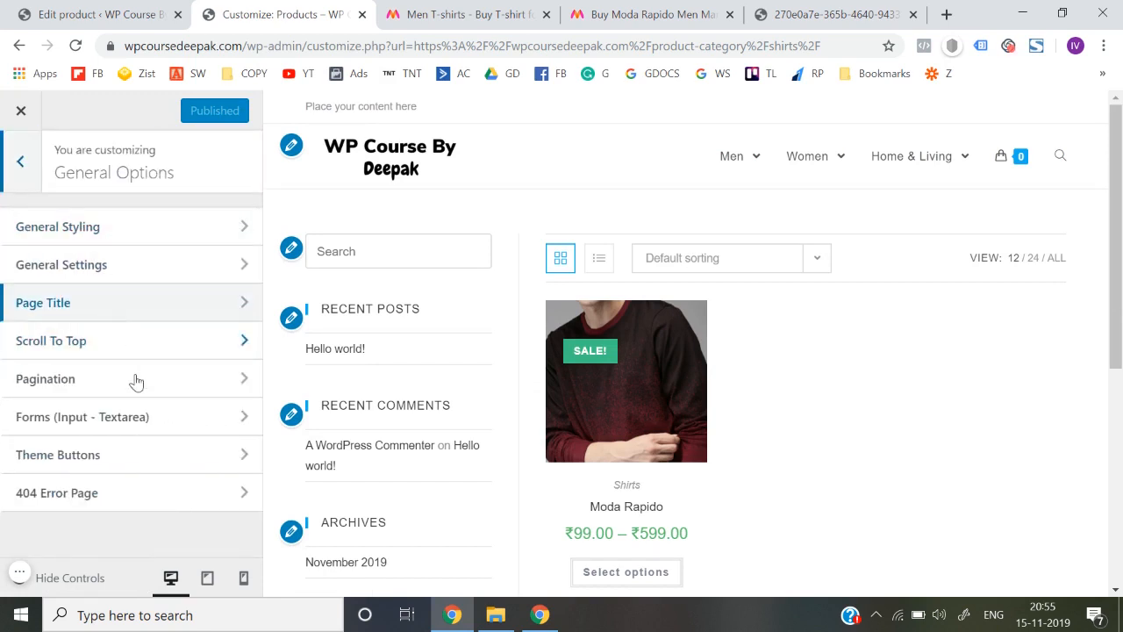
pyautogui.click(24, 159)
pyautogui.scroll(-1, 117, 391)
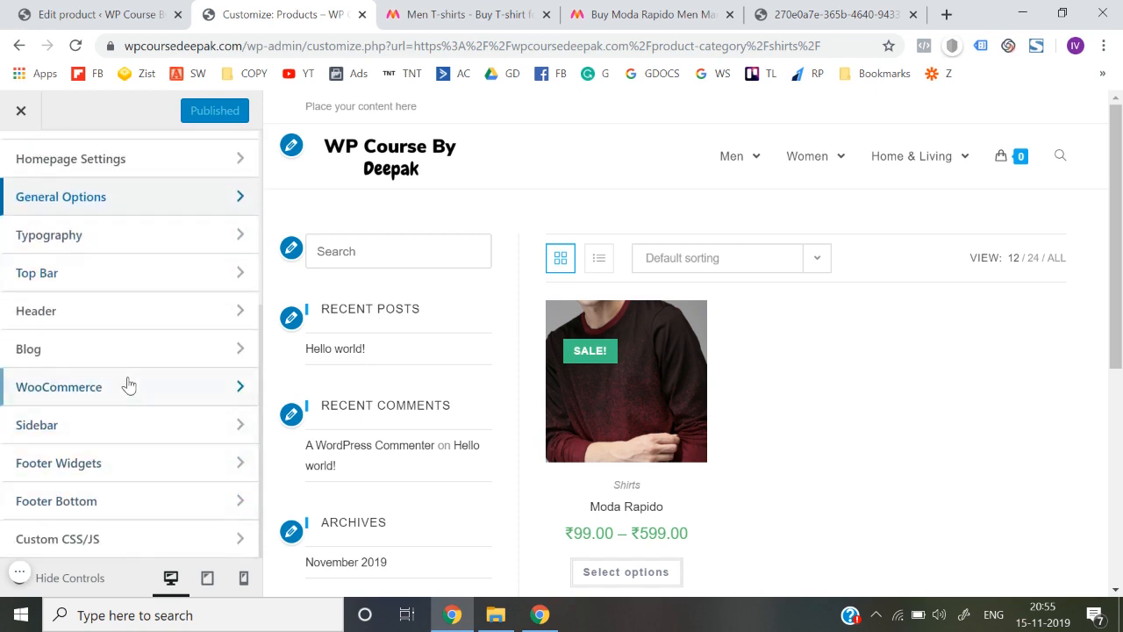
# - Recheck the WooCommerce General settings, including the Categories Widget Style choices and the Category Page options
pyautogui.click(123, 386)
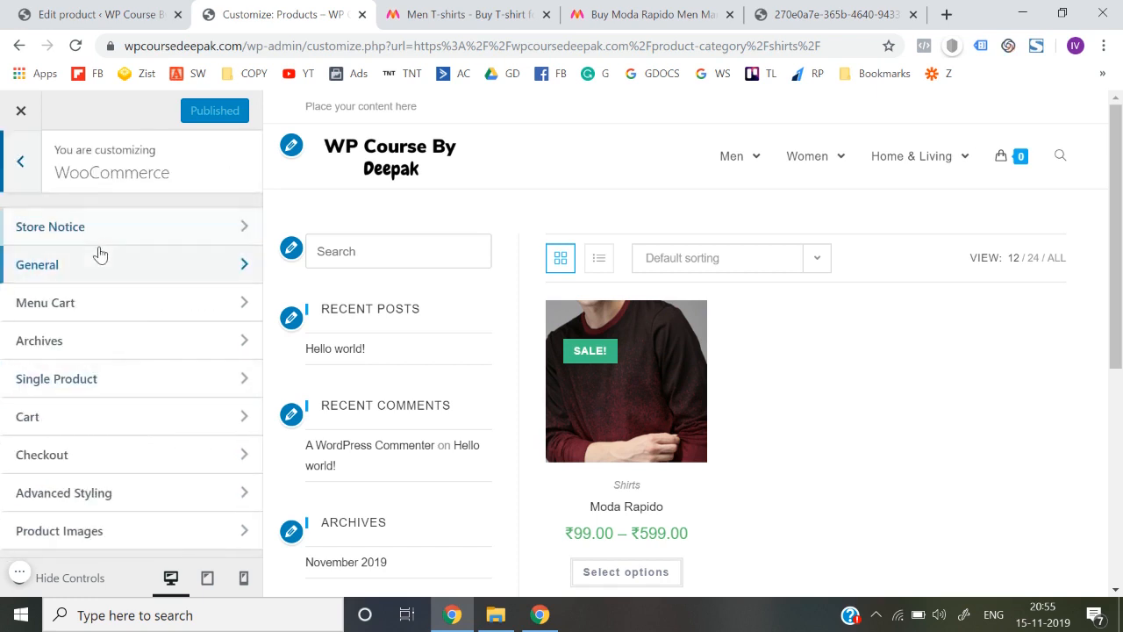
pyautogui.click(103, 262)
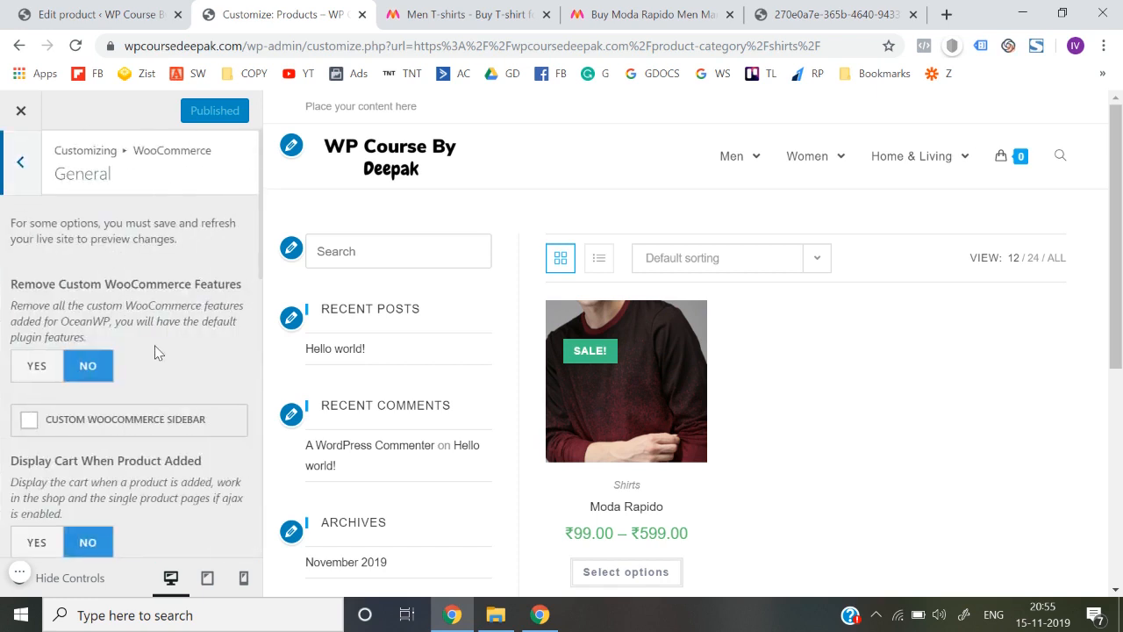
pyautogui.scroll(-6, 155, 353)
pyautogui.scroll(2, 155, 346)
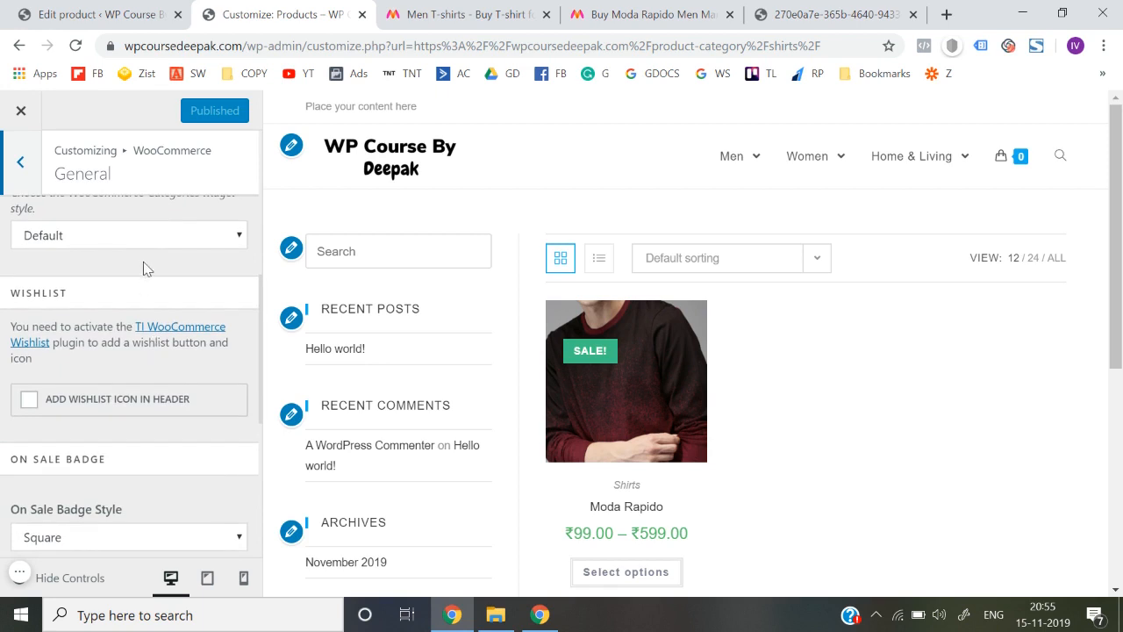
pyautogui.scroll(1, 146, 268)
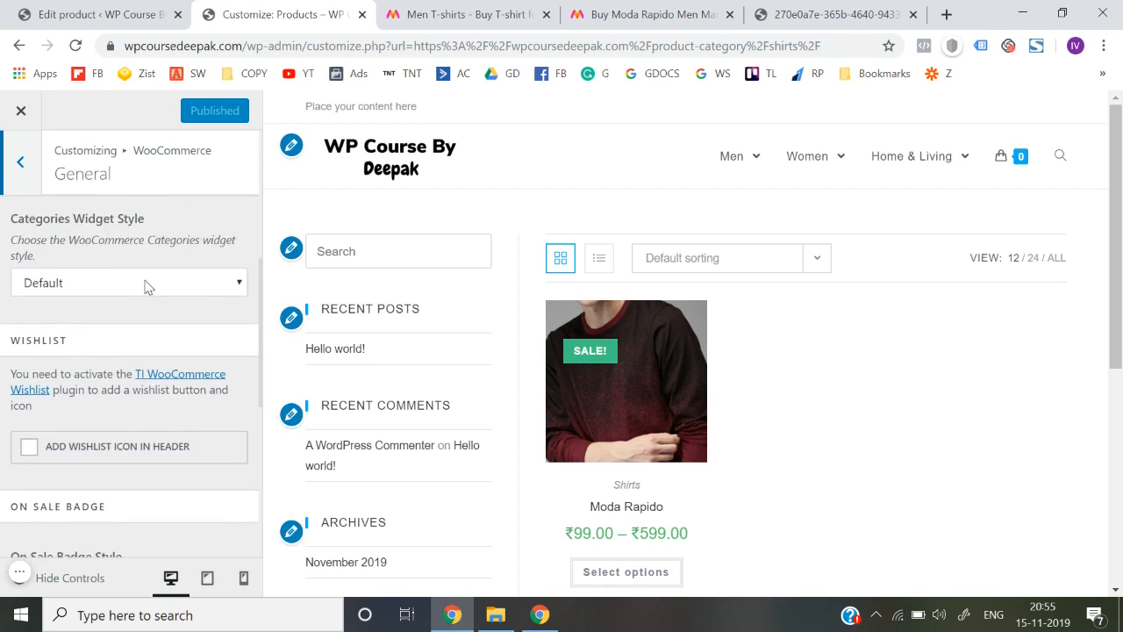
pyautogui.click(147, 287)
pyautogui.click(148, 287)
pyautogui.scroll(-5, 149, 333)
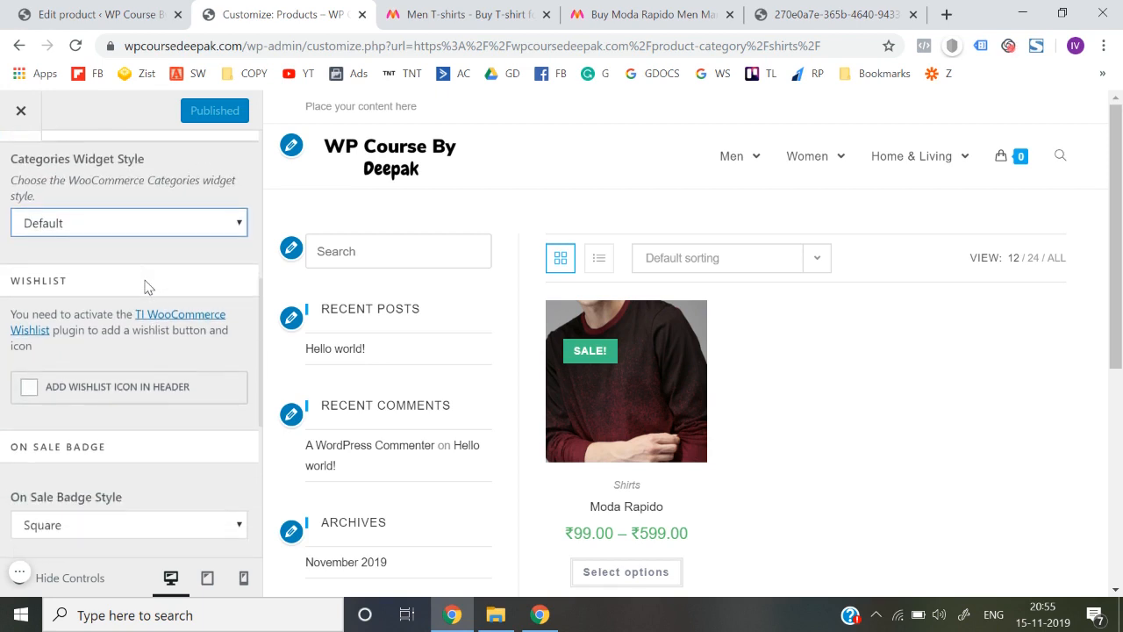
pyautogui.scroll(-3, 160, 390)
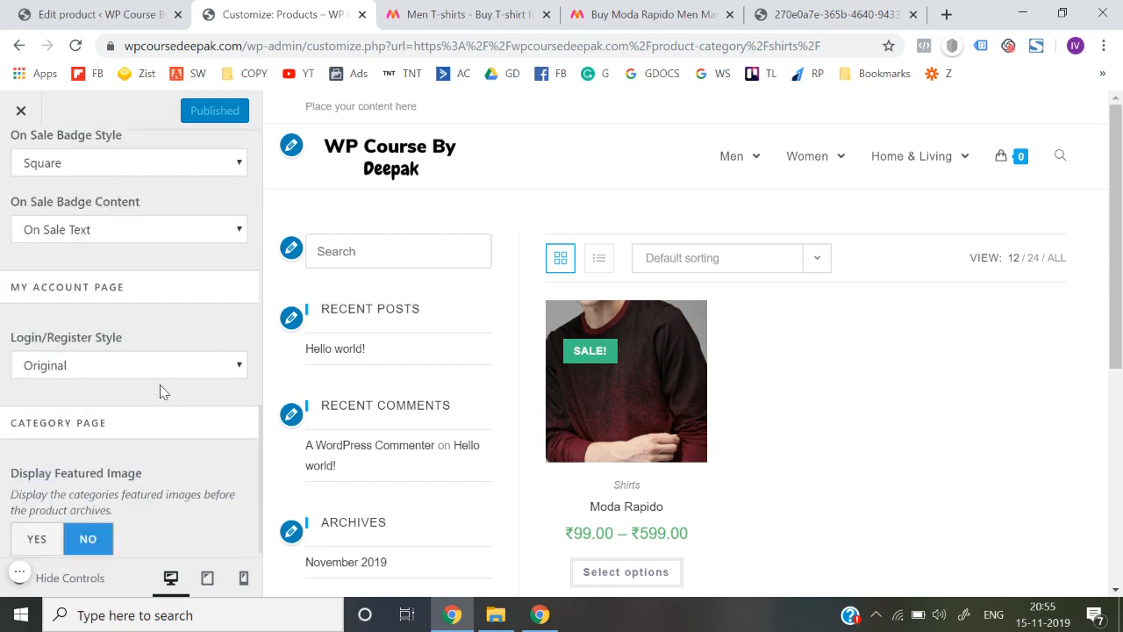
pyautogui.scroll(10, 159, 390)
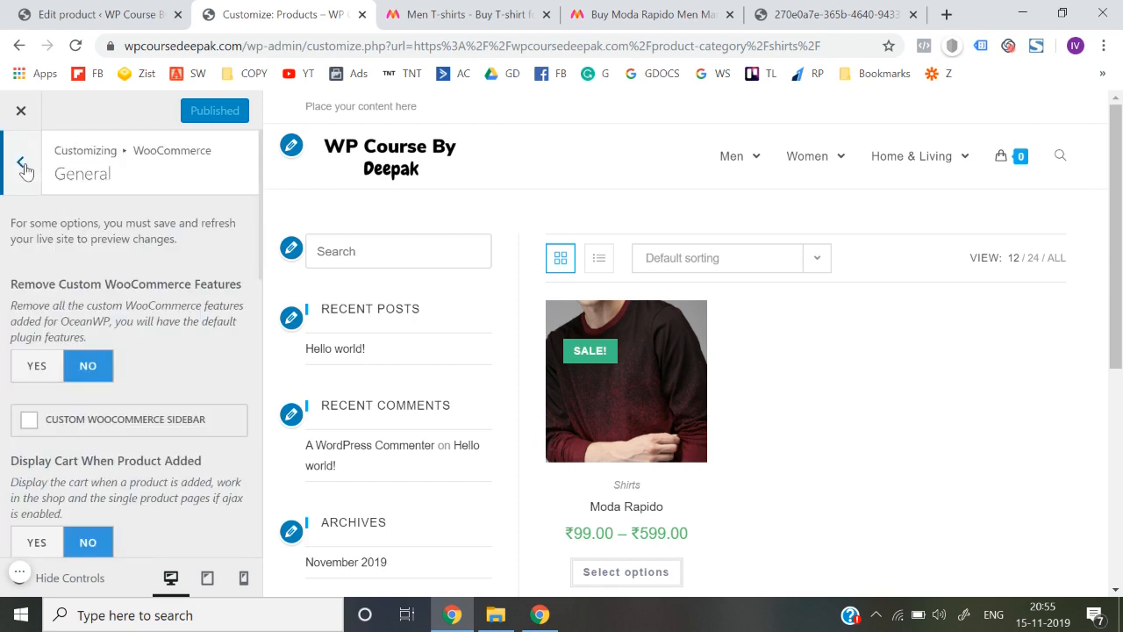
pyautogui.click(21, 163)
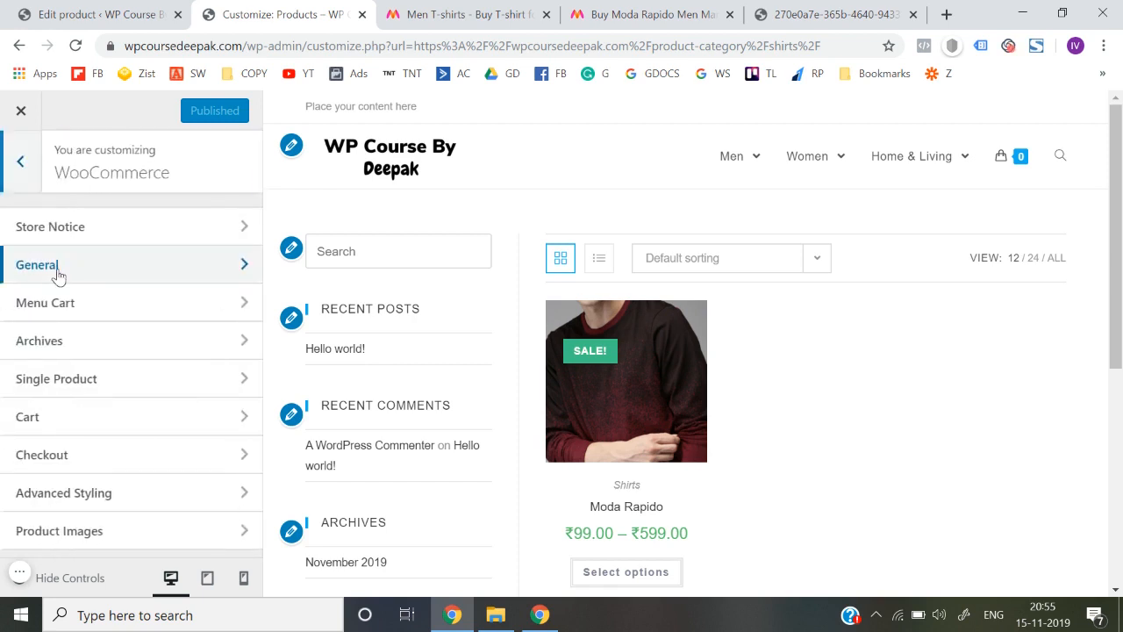
# - Set the WooCommerce Archives layout to Full Width
pyautogui.click(105, 346)
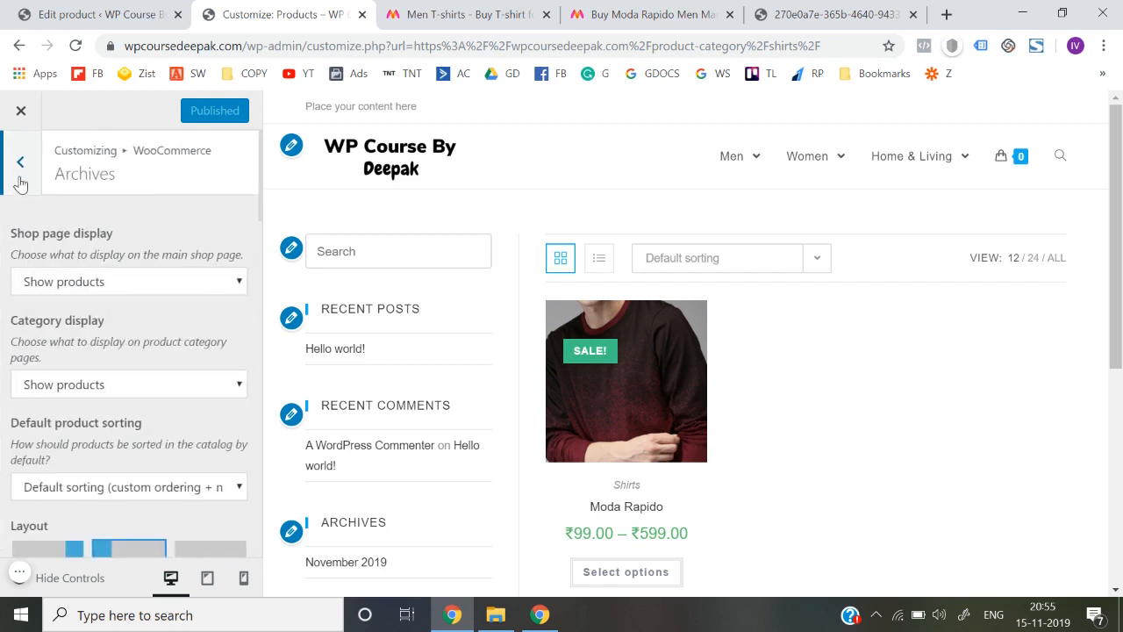
pyautogui.scroll(-1, 136, 283)
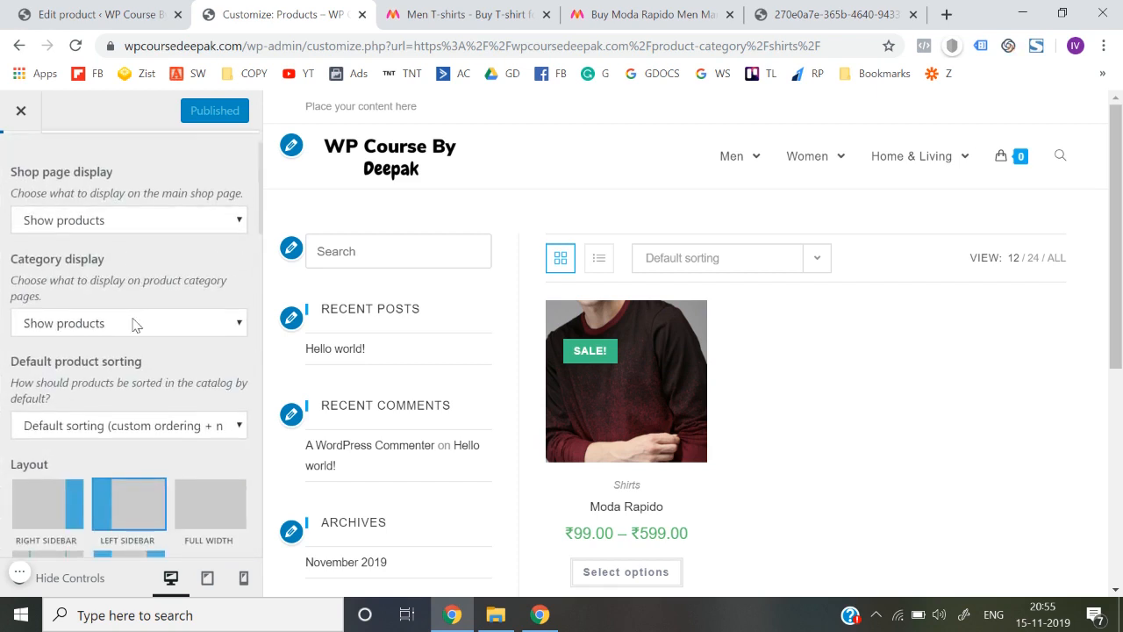
pyautogui.scroll(-1, 136, 325)
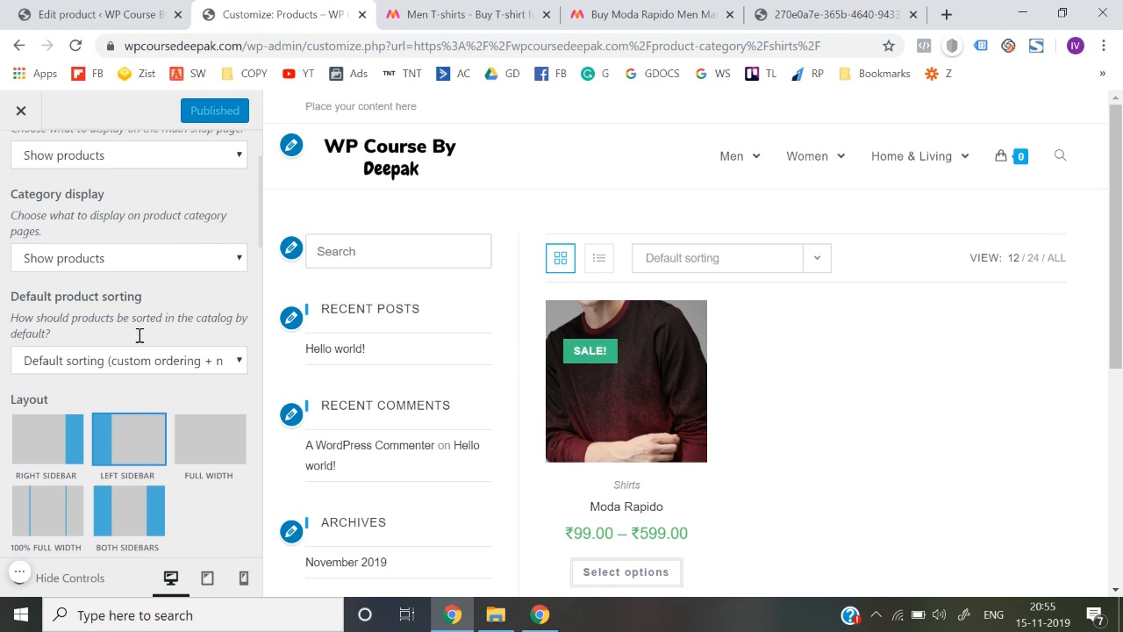
pyautogui.scroll(-1, 187, 457)
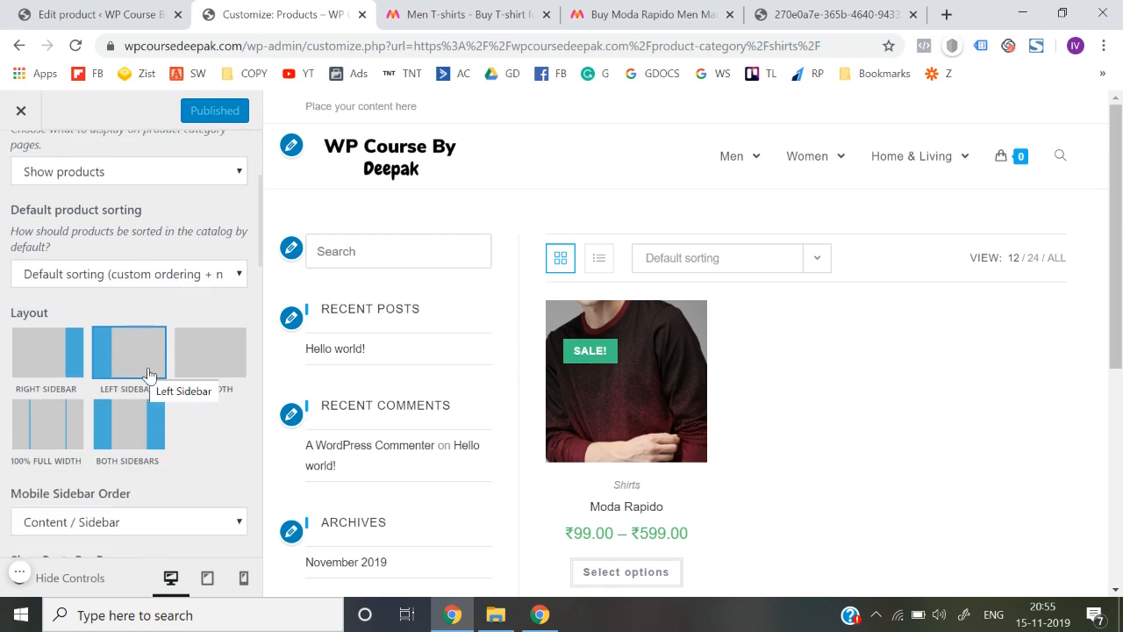
pyautogui.click(209, 372)
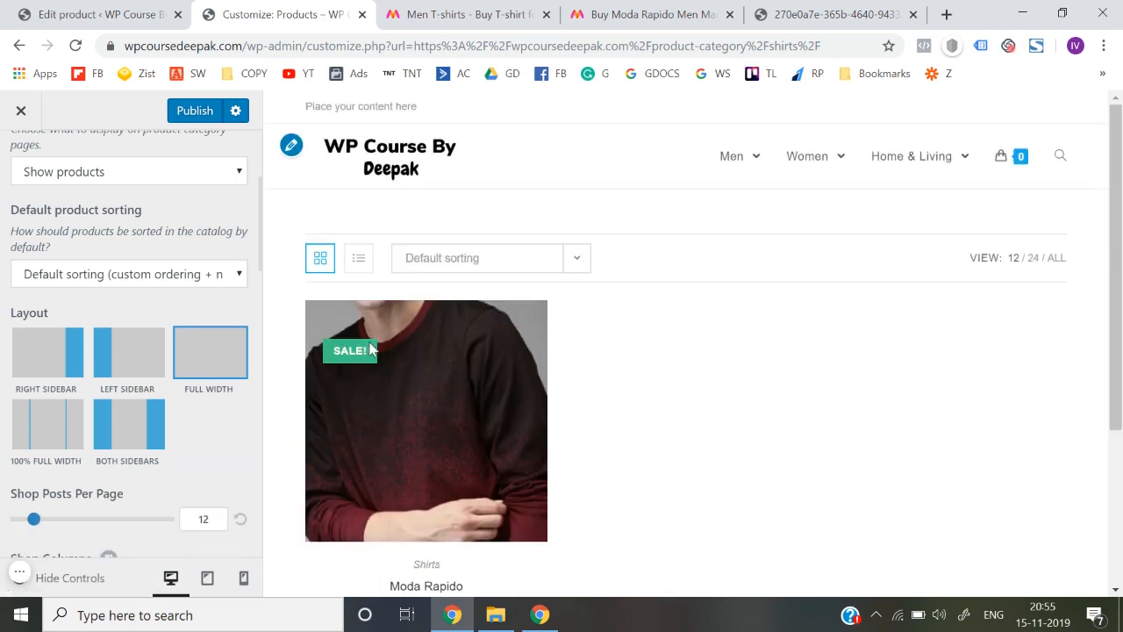
# - Check the Archives display and layout settings together with the preview of the Shirts category page
pyautogui.scroll(1, 215, 391)
pyautogui.scroll(3, 213, 389)
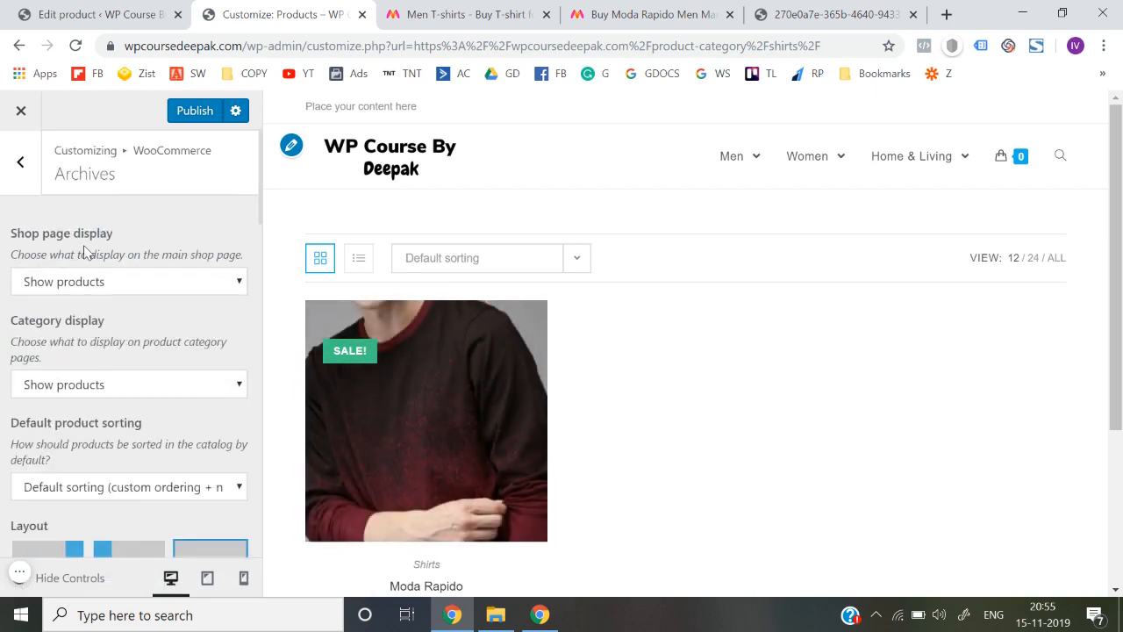
pyautogui.click(20, 162)
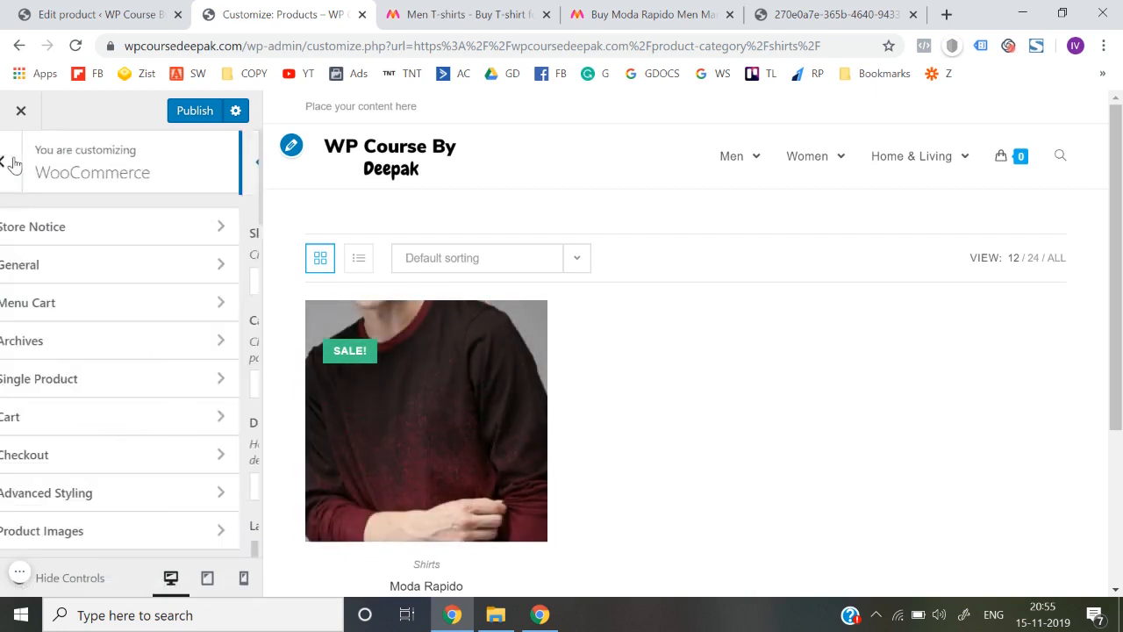
pyautogui.click(100, 342)
pyautogui.scroll(-2, 101, 336)
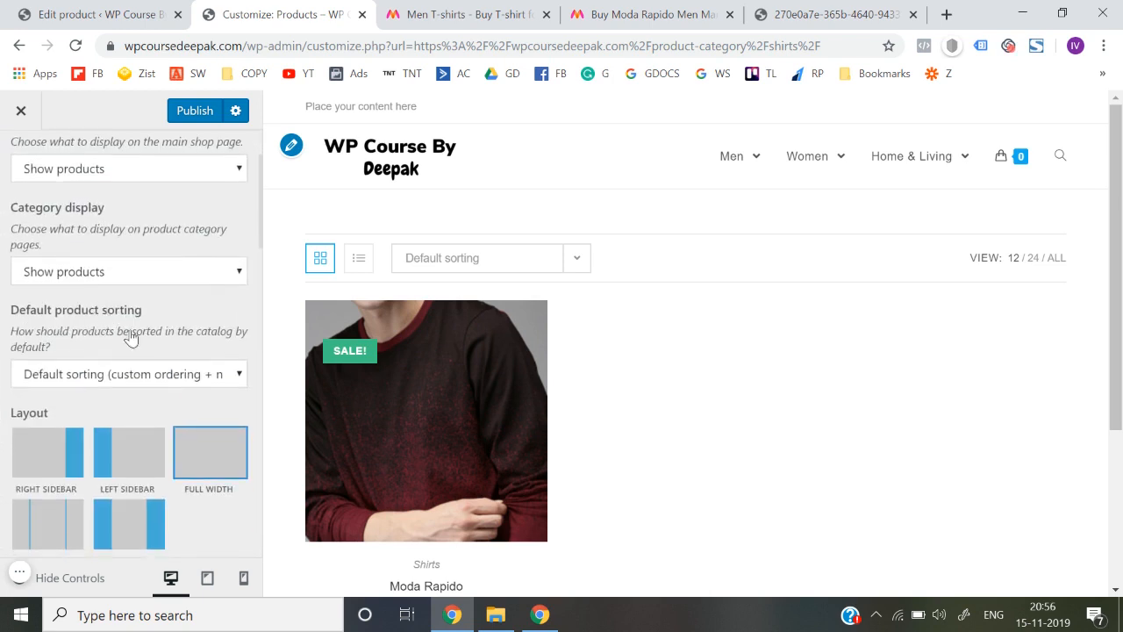
pyautogui.scroll(-3, 462, 433)
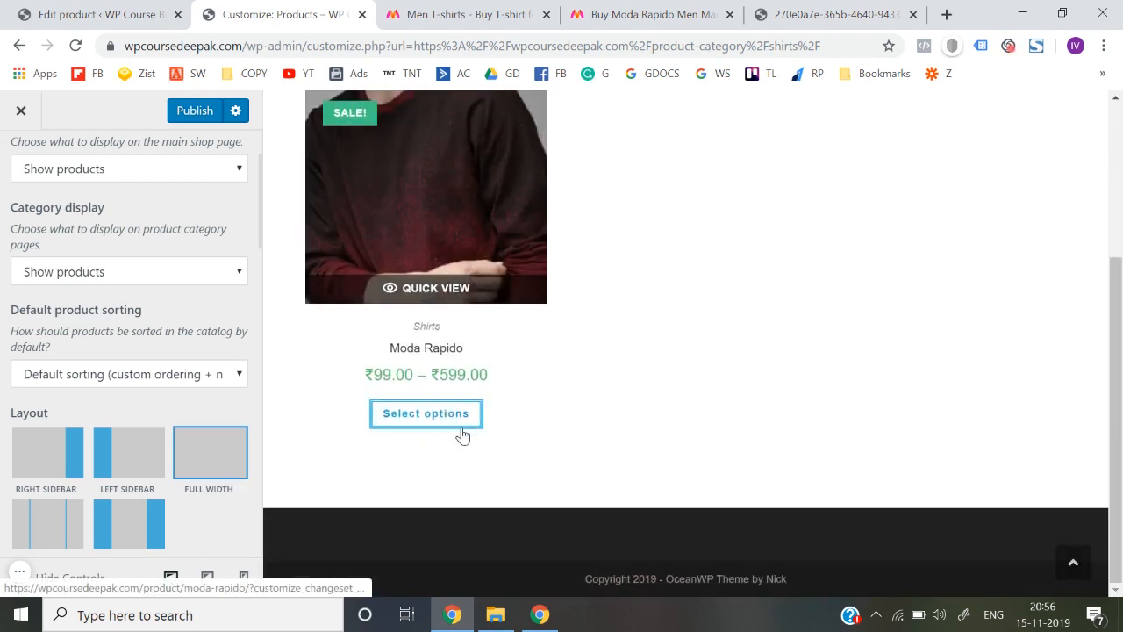
pyautogui.scroll(3, 461, 431)
pyautogui.scroll(-3, 403, 483)
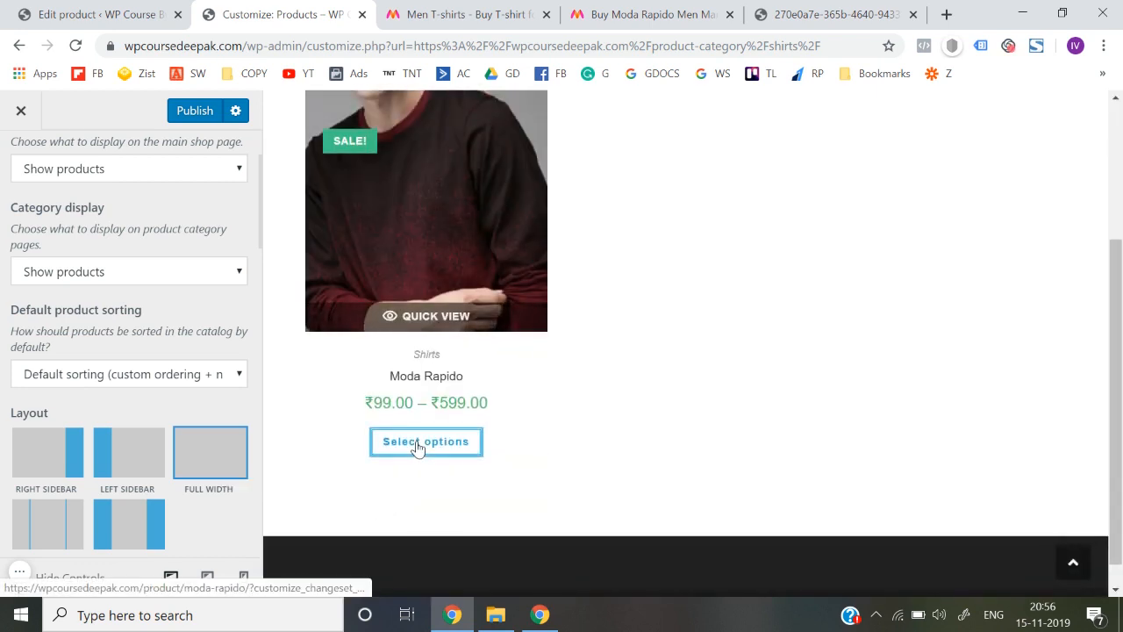
pyautogui.scroll(2, 214, 426)
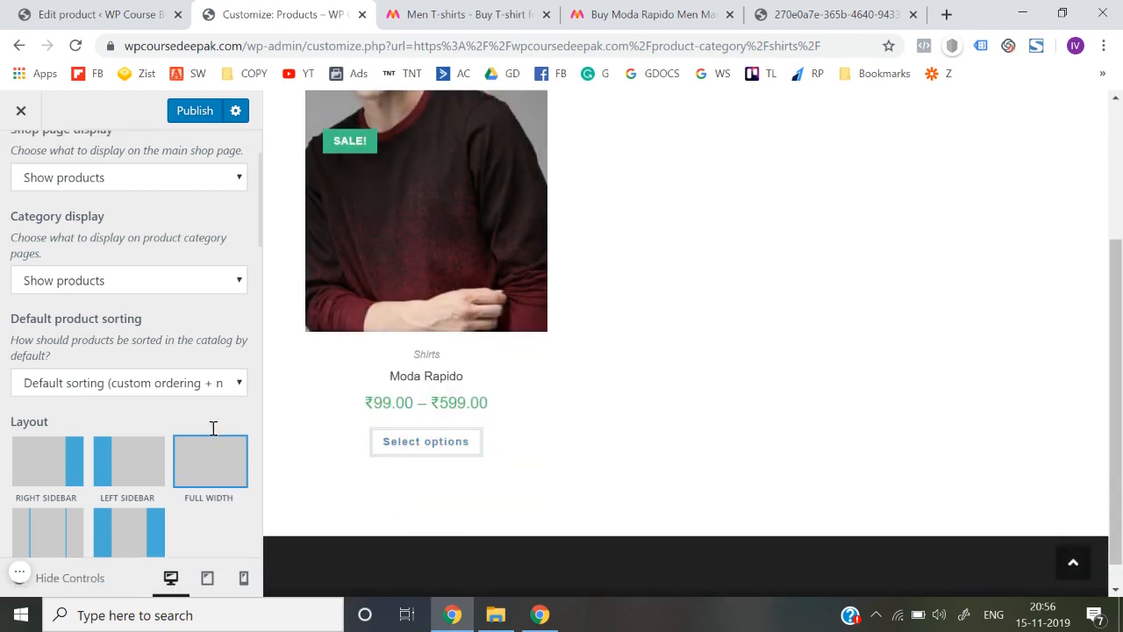
# - Publish the Archives layout change, and close the customizer to check the live Shirts category page
pyautogui.click(191, 121)
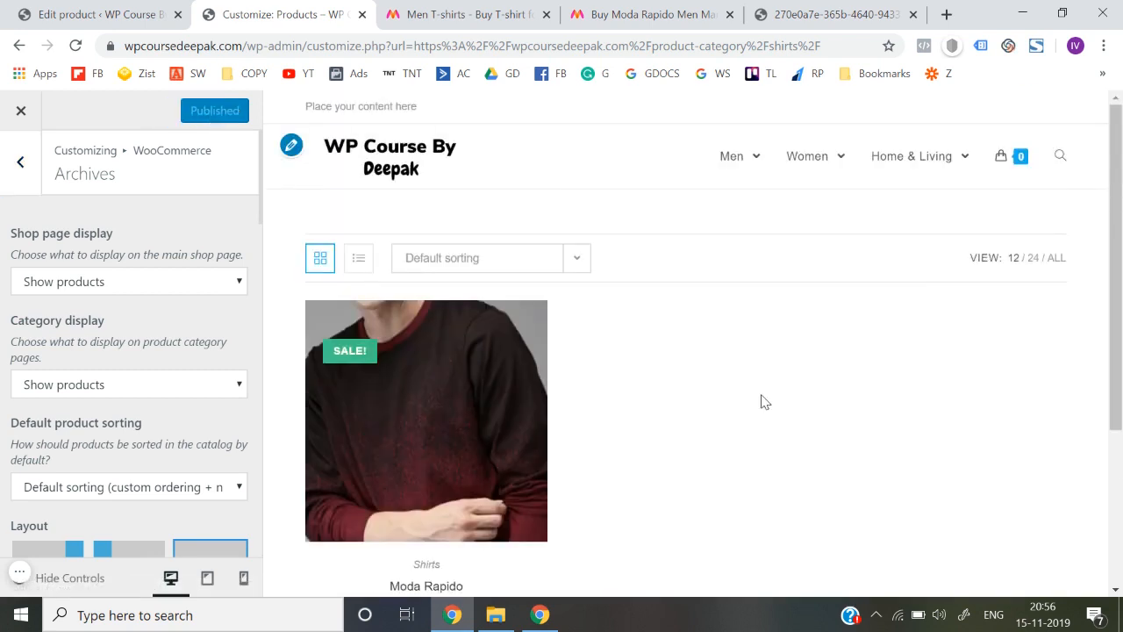
pyautogui.click(18, 116)
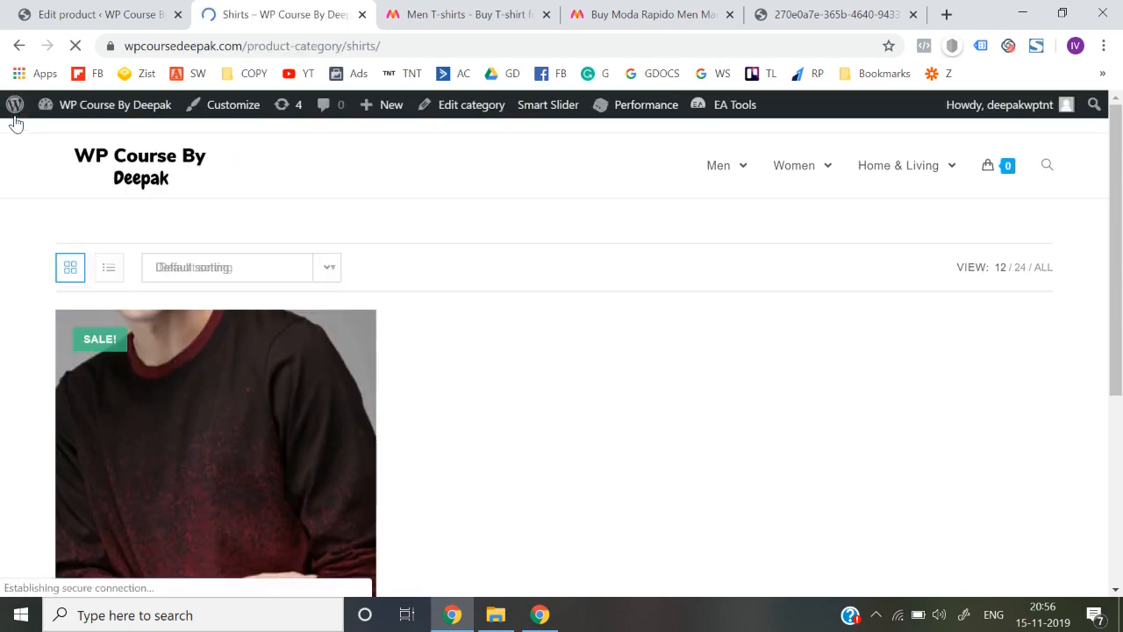
pyautogui.scroll(-4, 443, 400)
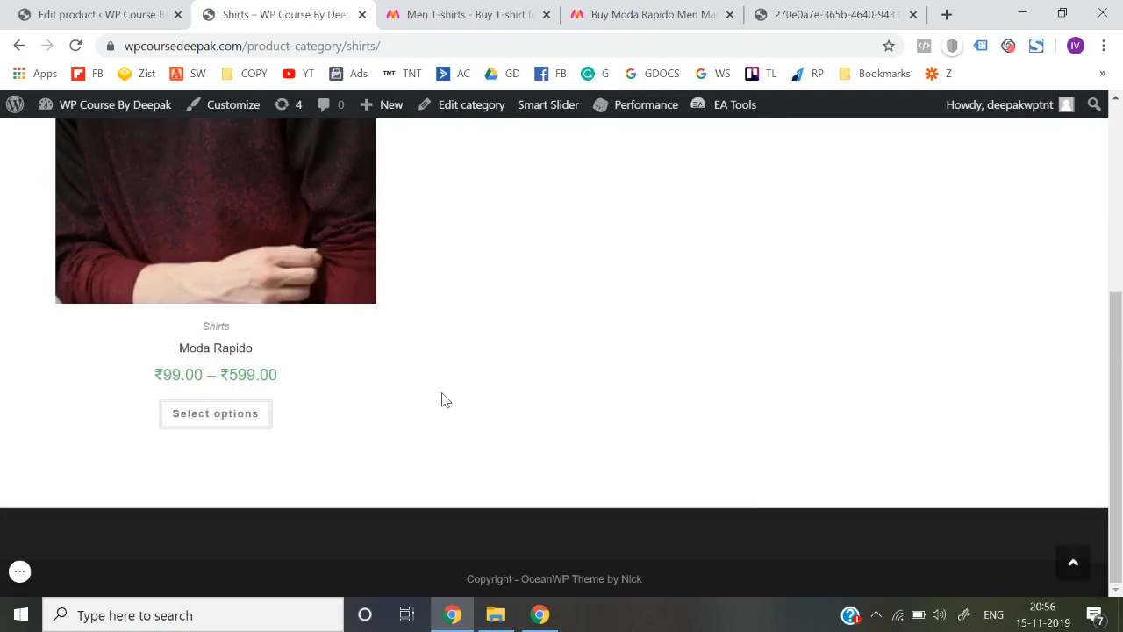
pyautogui.scroll(4, 443, 399)
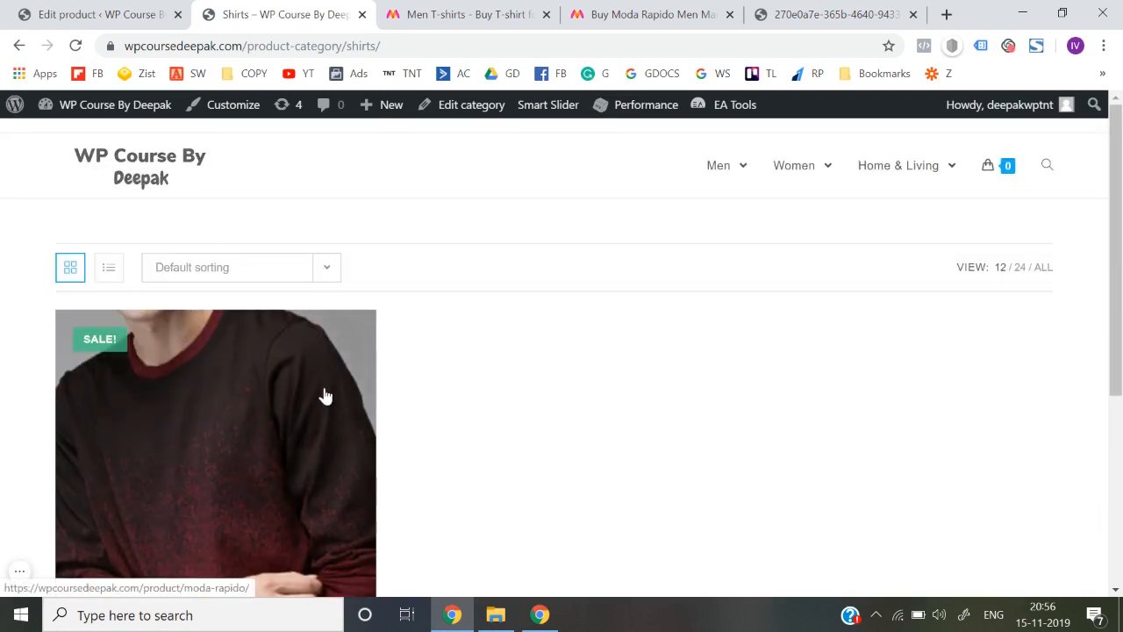
# - Go to the live store's home page and open the Moda Rapido product from the Men category Shirts
pyautogui.click(120, 150)
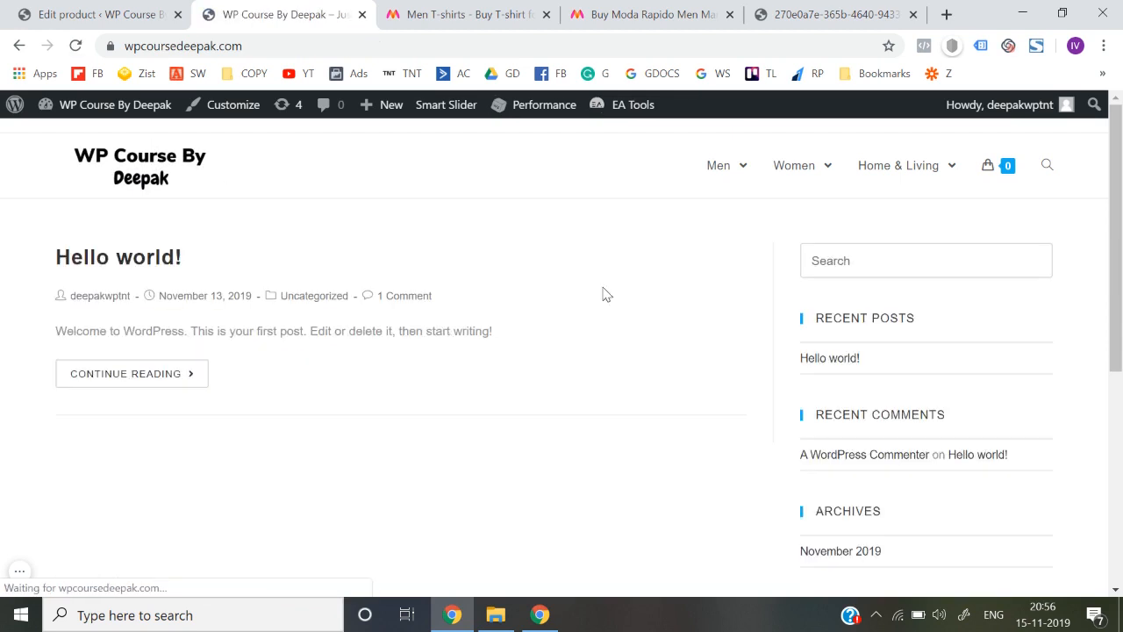
pyautogui.moveTo(718, 169)
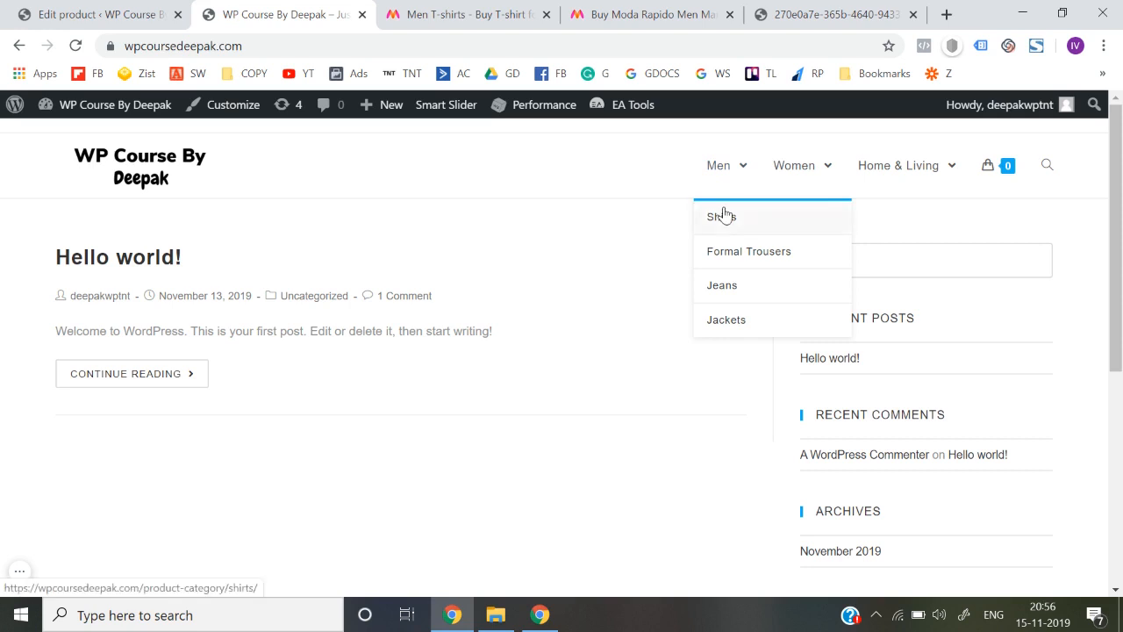
pyautogui.click(722, 216)
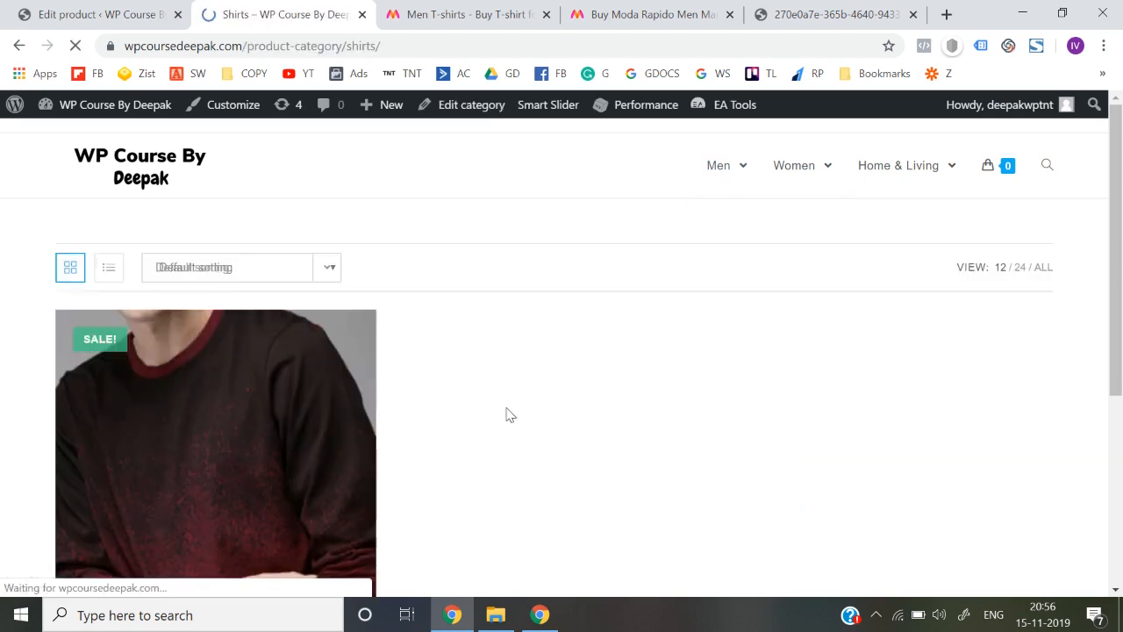
pyautogui.scroll(-4, 506, 414)
pyautogui.click(252, 257)
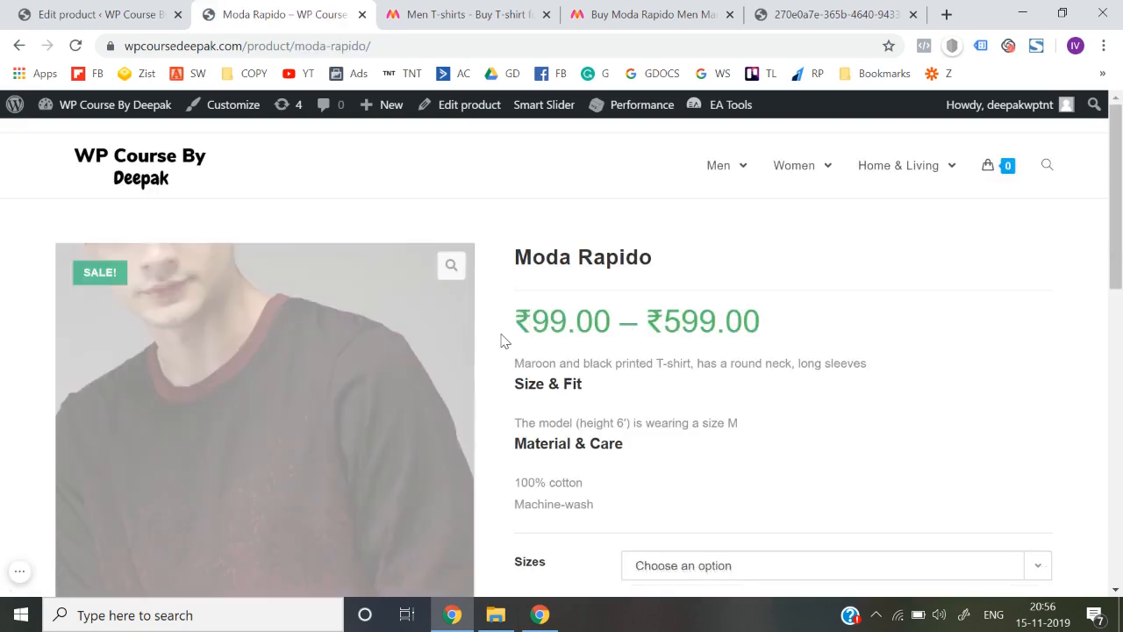
# - Review the Moda Rapido product page from top to bottom, choosing size S to check its variation
pyautogui.scroll(-1, 505, 341)
pyautogui.scroll(-5, 684, 321)
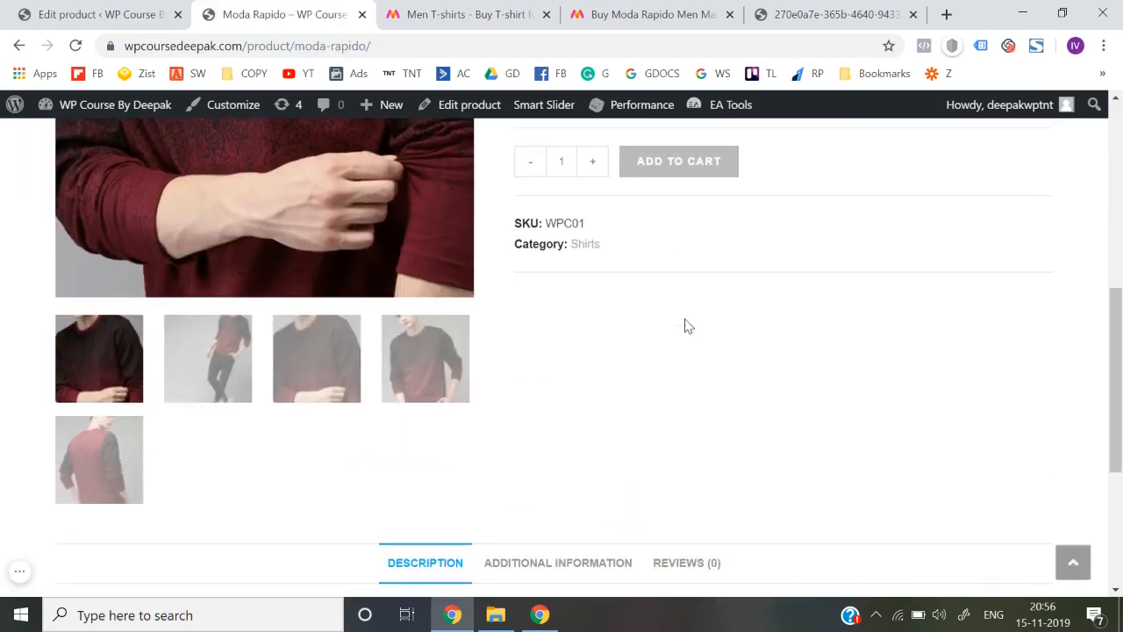
pyautogui.scroll(6, 325, 211)
pyautogui.scroll(-5, 742, 269)
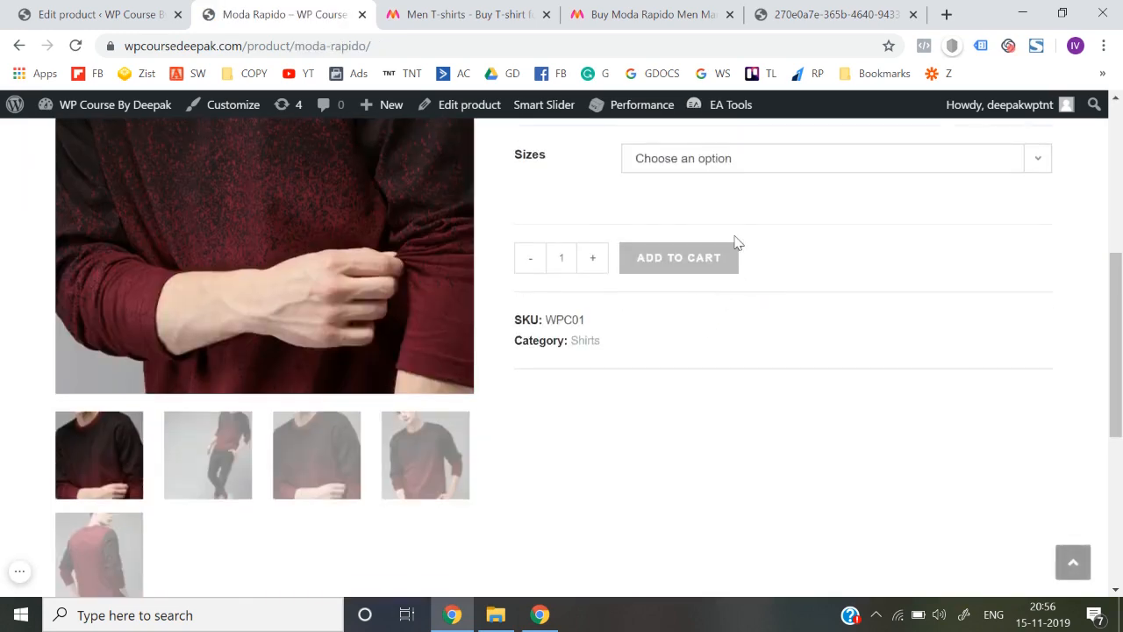
pyautogui.scroll(2, 737, 243)
pyautogui.click(706, 329)
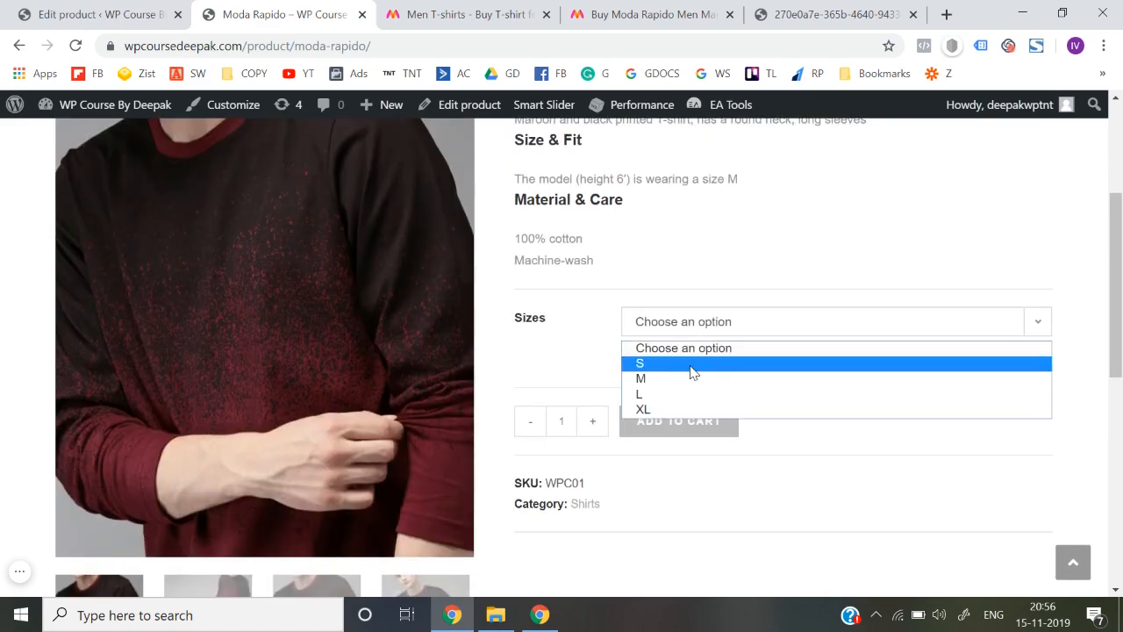
pyautogui.click(693, 367)
pyautogui.scroll(-6, 577, 396)
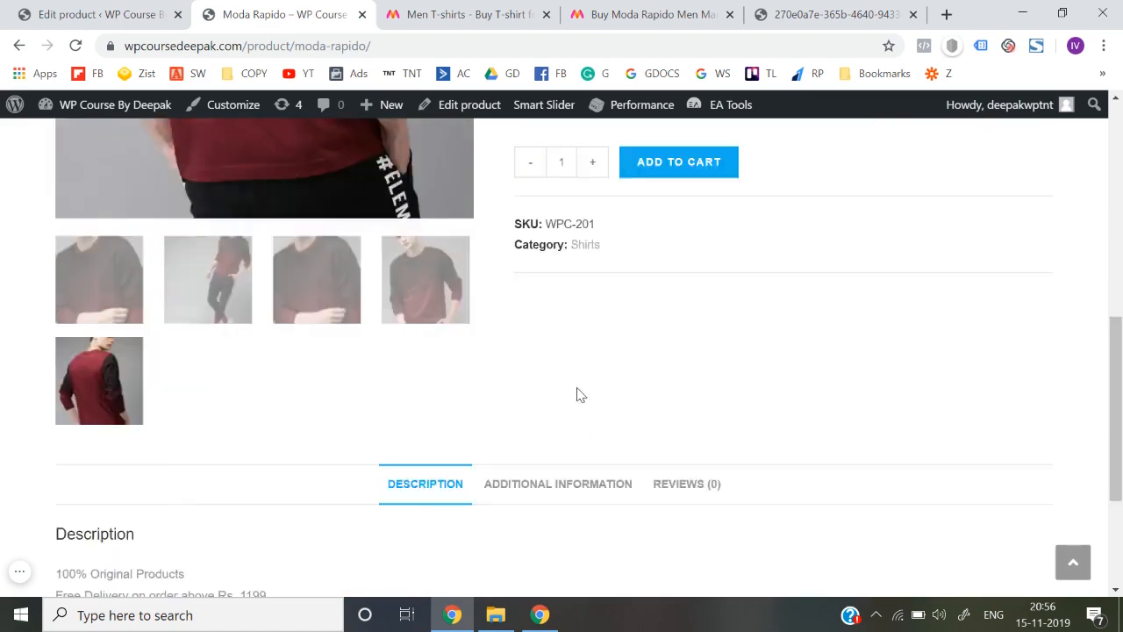
pyautogui.scroll(9, 577, 395)
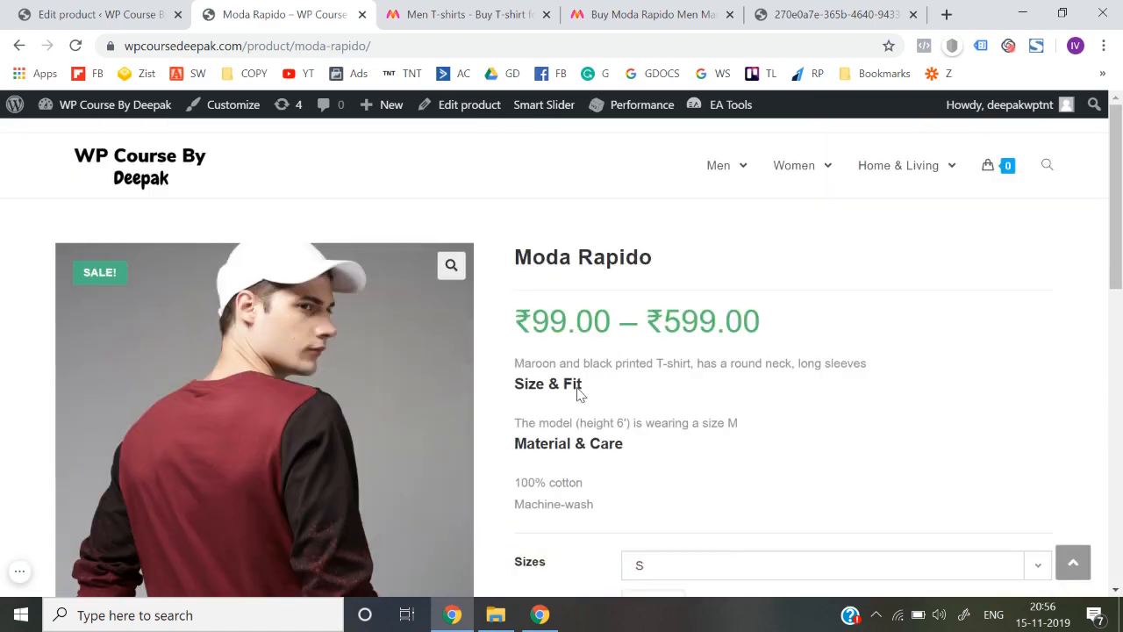
# - Return to the store's home page and start a new product in the WordPress admin
pyautogui.click(145, 166)
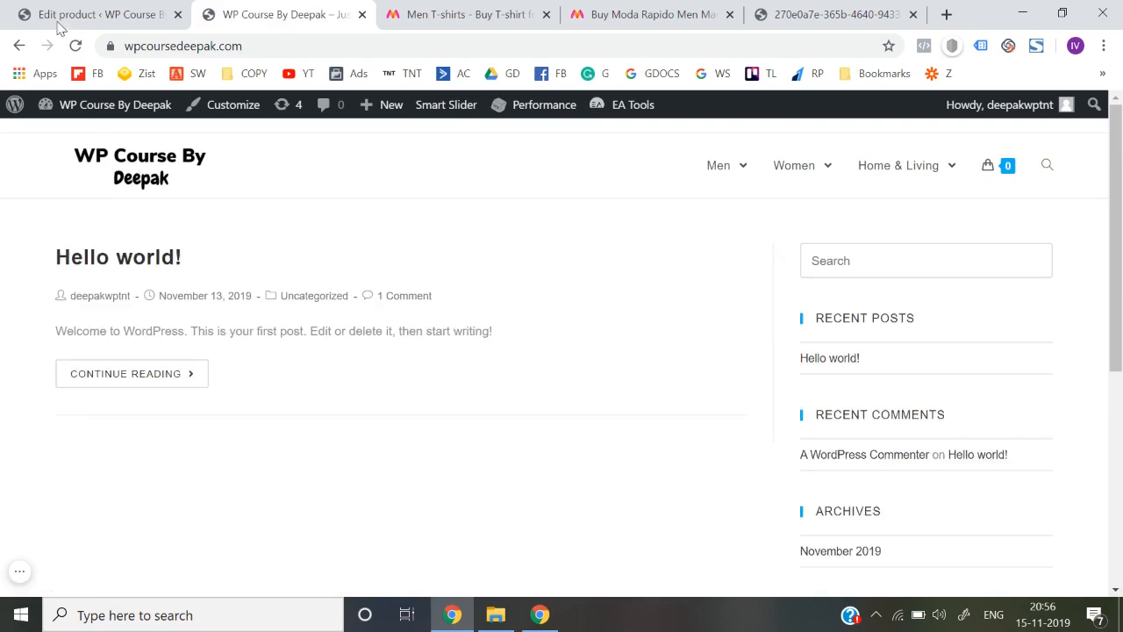
pyautogui.click(99, 7)
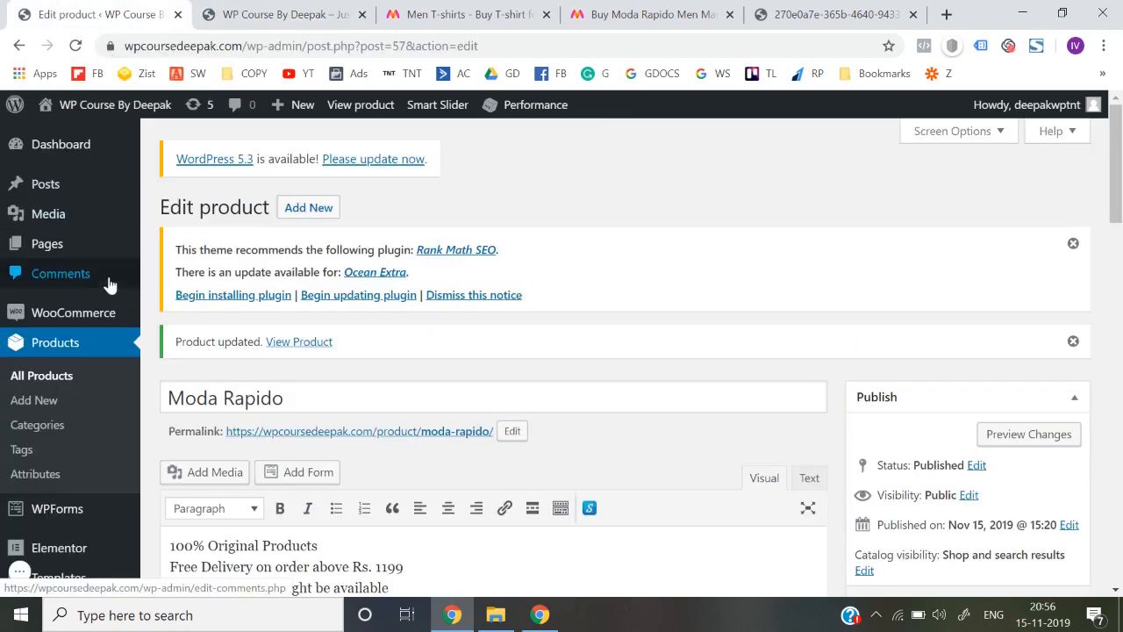
pyautogui.click(43, 410)
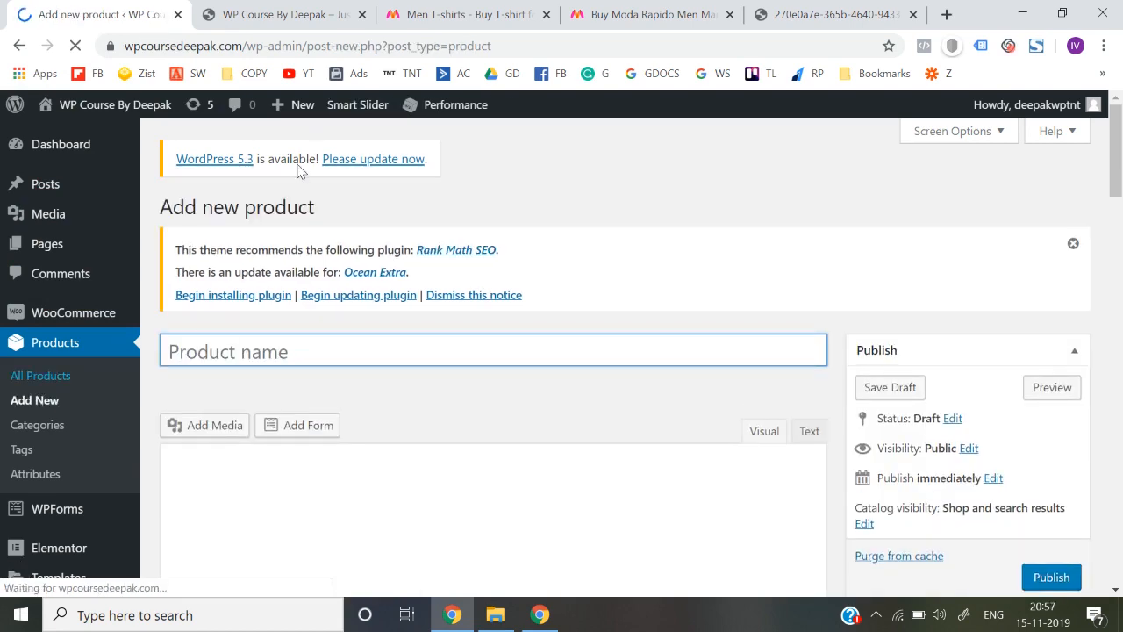
# - Browse Myntra's men's T-shirts and open the Campus Sutra colourblocked round neck T-shirt
pyautogui.click(481, 12)
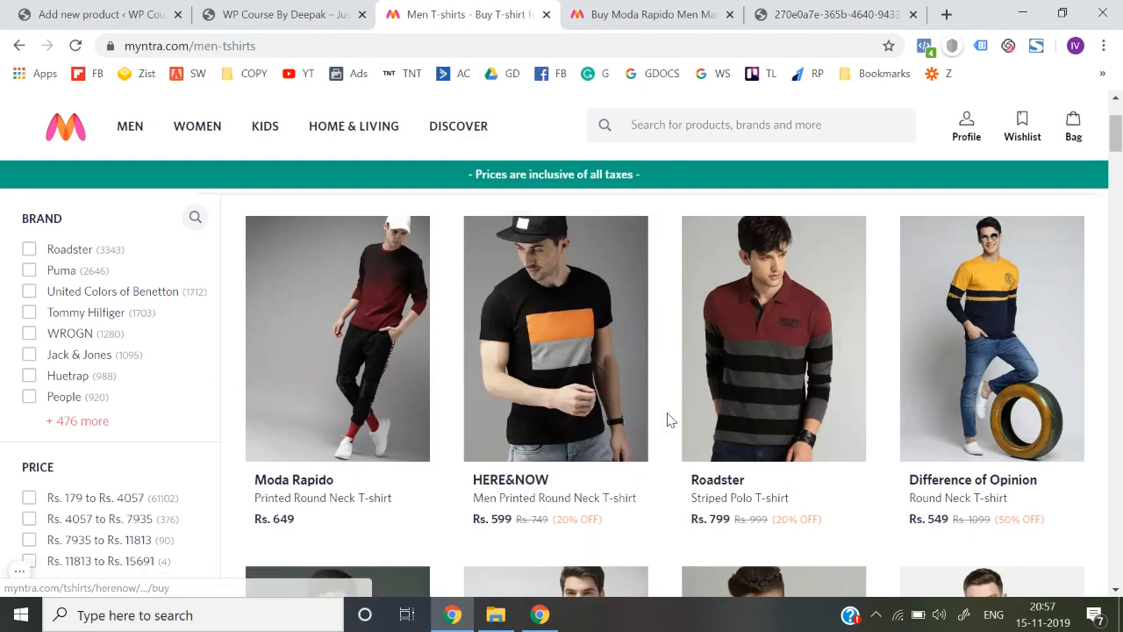
pyautogui.scroll(-5, 667, 419)
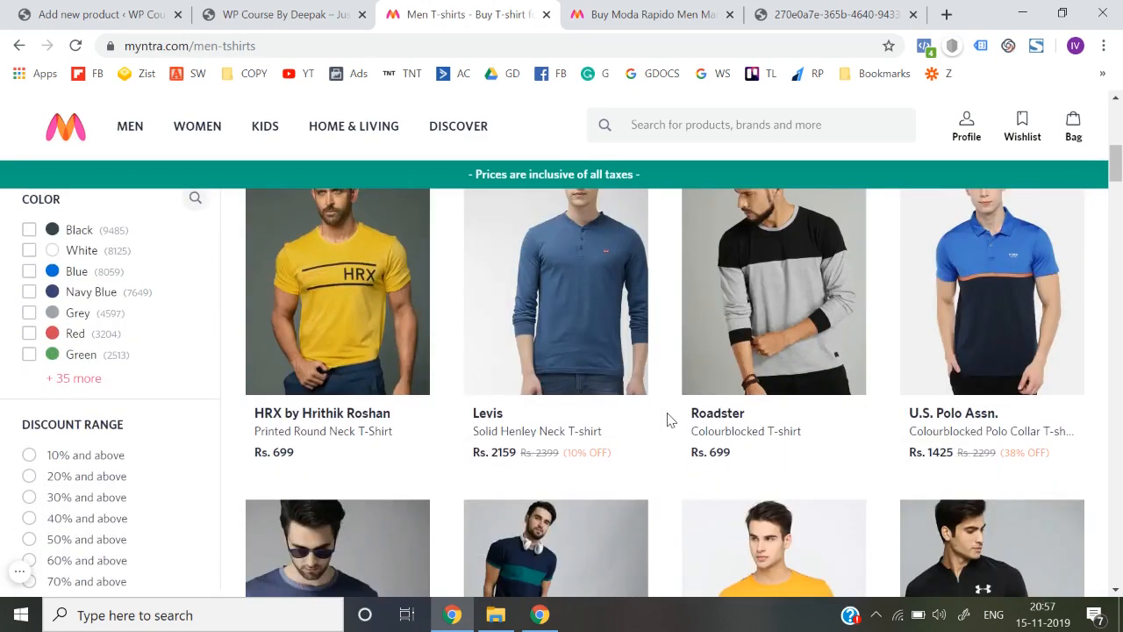
pyautogui.scroll(1, 667, 419)
pyautogui.scroll(-3, 666, 419)
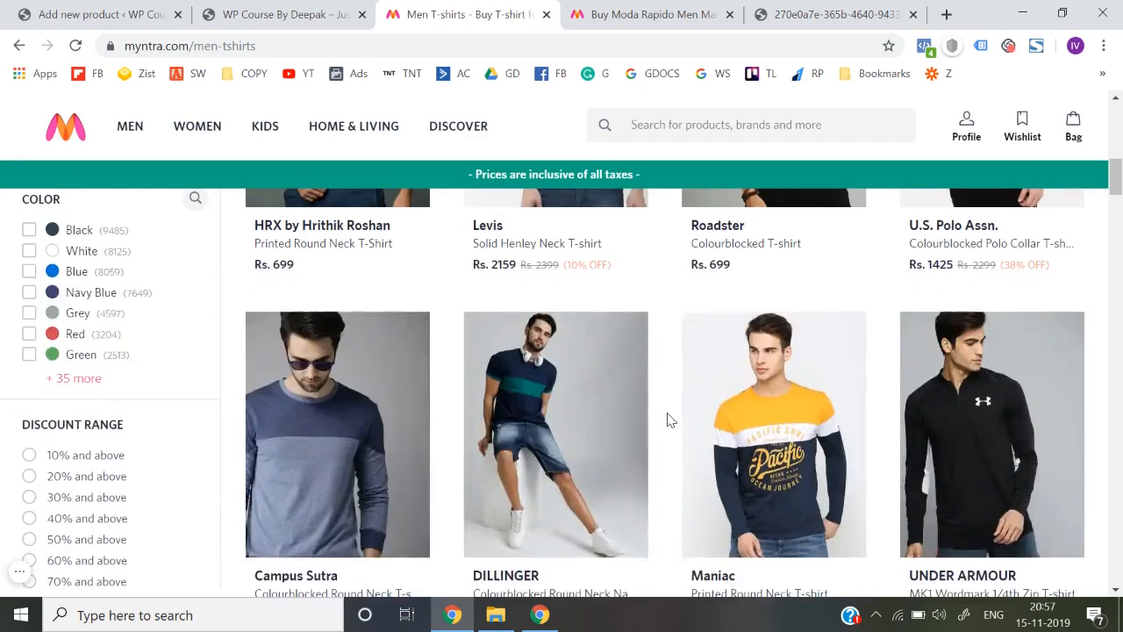
pyautogui.click(394, 422)
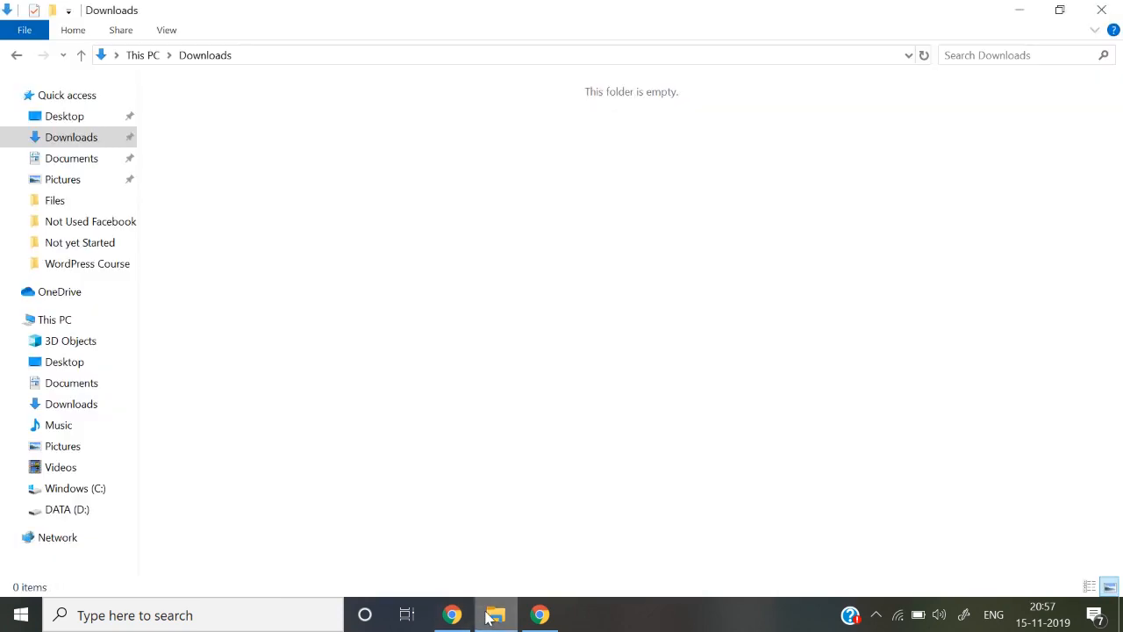
# - Permanently delete all the old product pictures from the Images folder on the Desktop in File Explorer
pyautogui.click(60, 116)
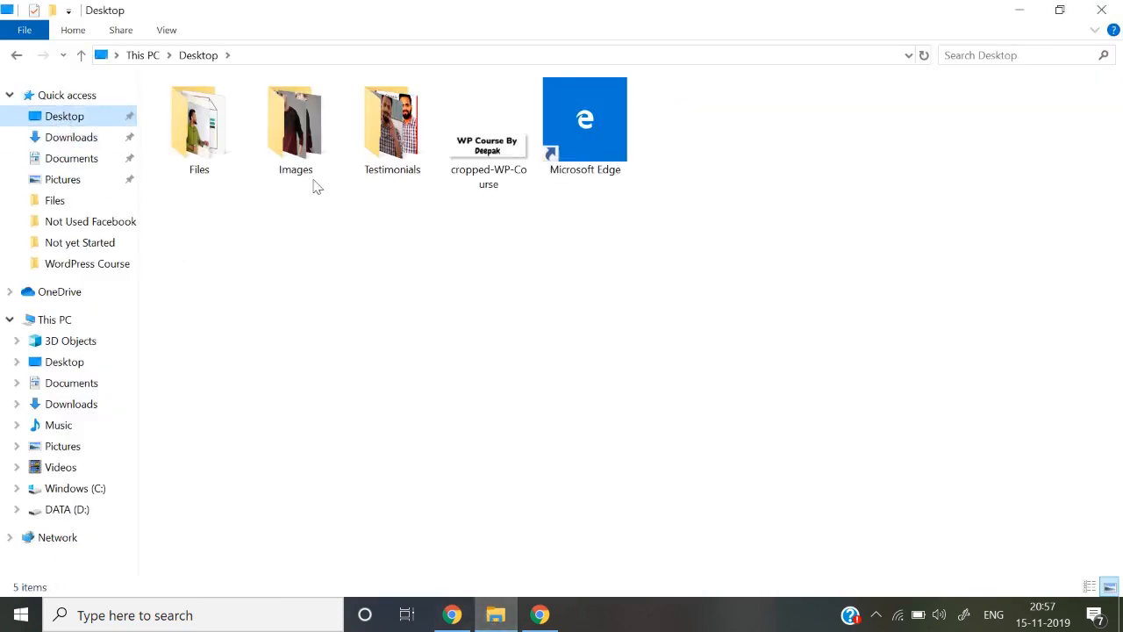
pyautogui.doubleClick(291, 114)
pyautogui.hotkey('ctrl', 'a')
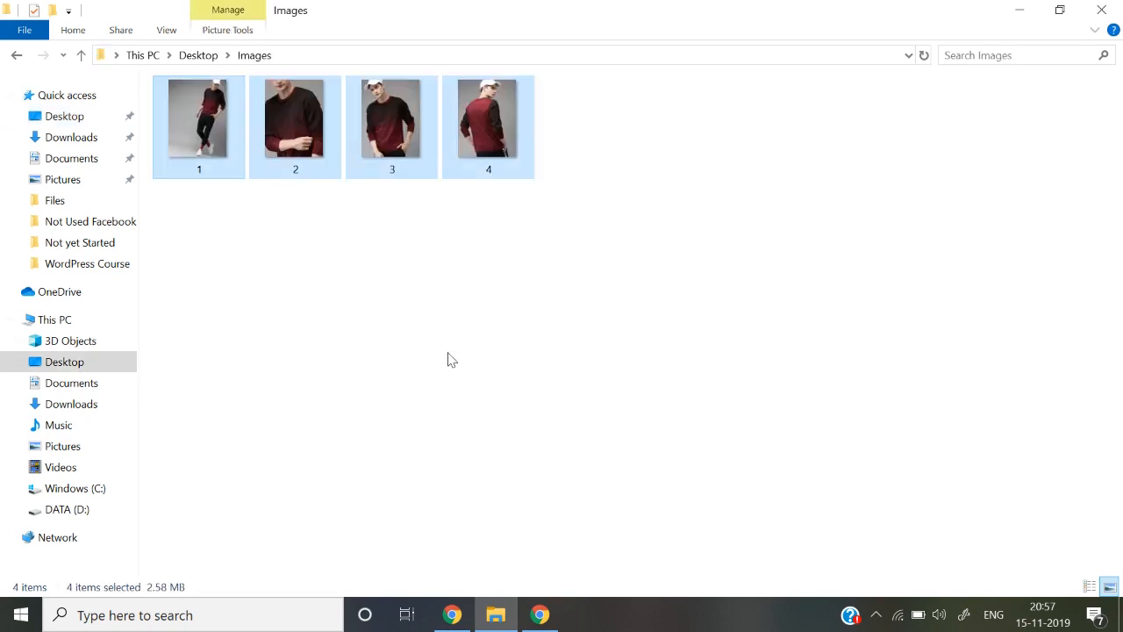
pyautogui.hotkey('shift', 'Delete')
pyautogui.press('Return')
# - Switch back to Chrome and open the first Campus Sutra T-shirt photo in the enlarged image viewer
pyautogui.hotkey('alt', 'Tab')
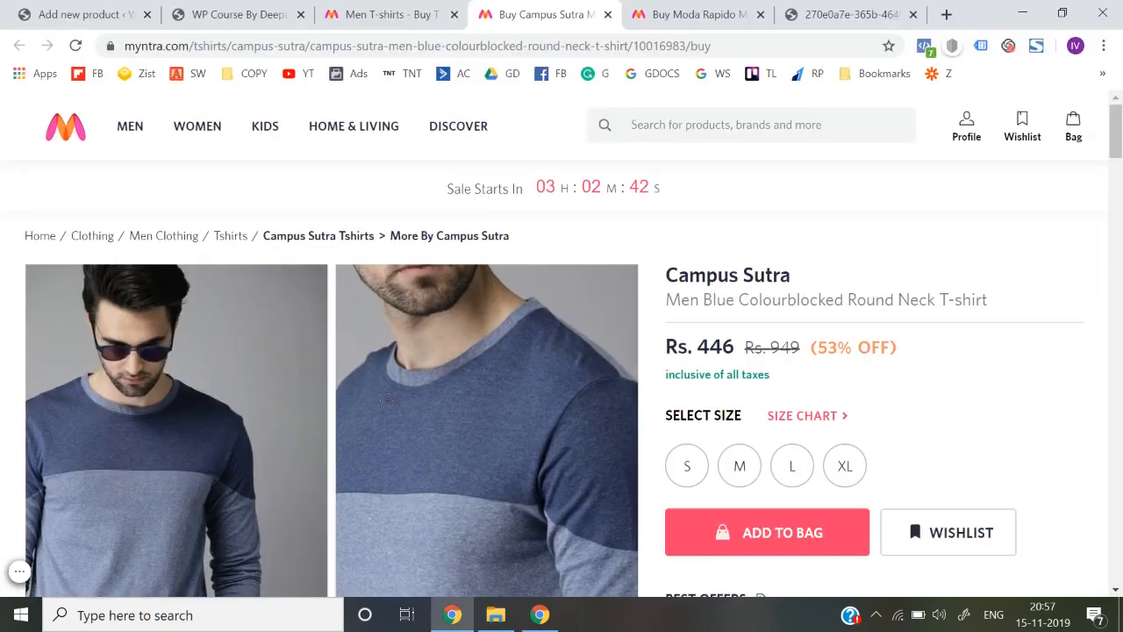
pyautogui.scroll(-2, 278, 283)
pyautogui.click(278, 290)
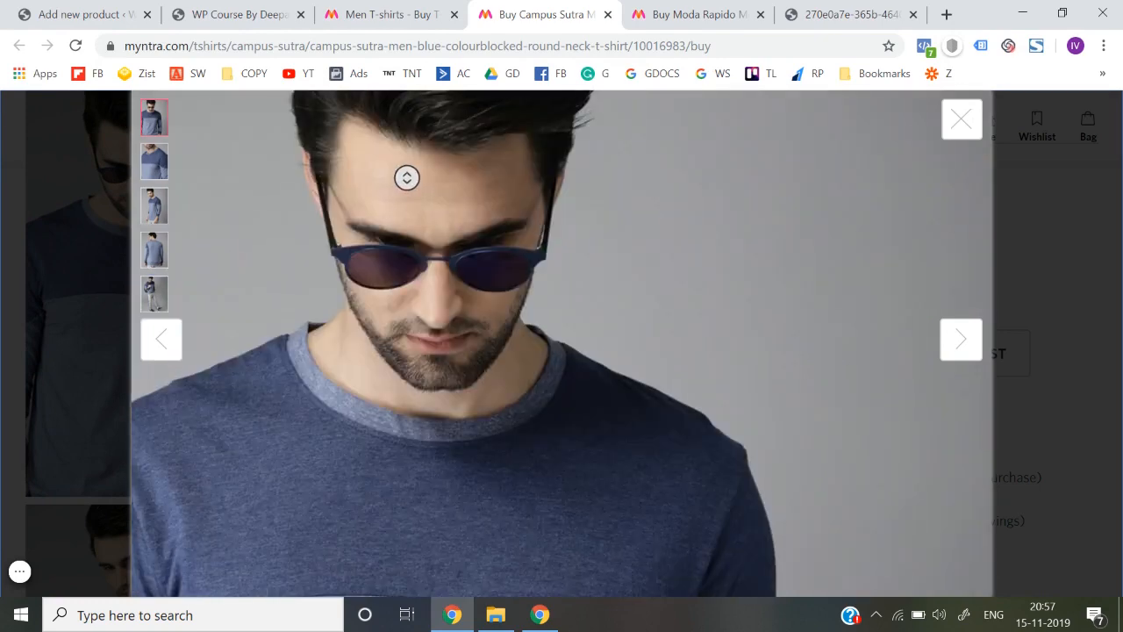
# - Save the first enlarged T-shirt photo as 1 in the Desktop's Images folder
pyautogui.rightClick(325, 158)
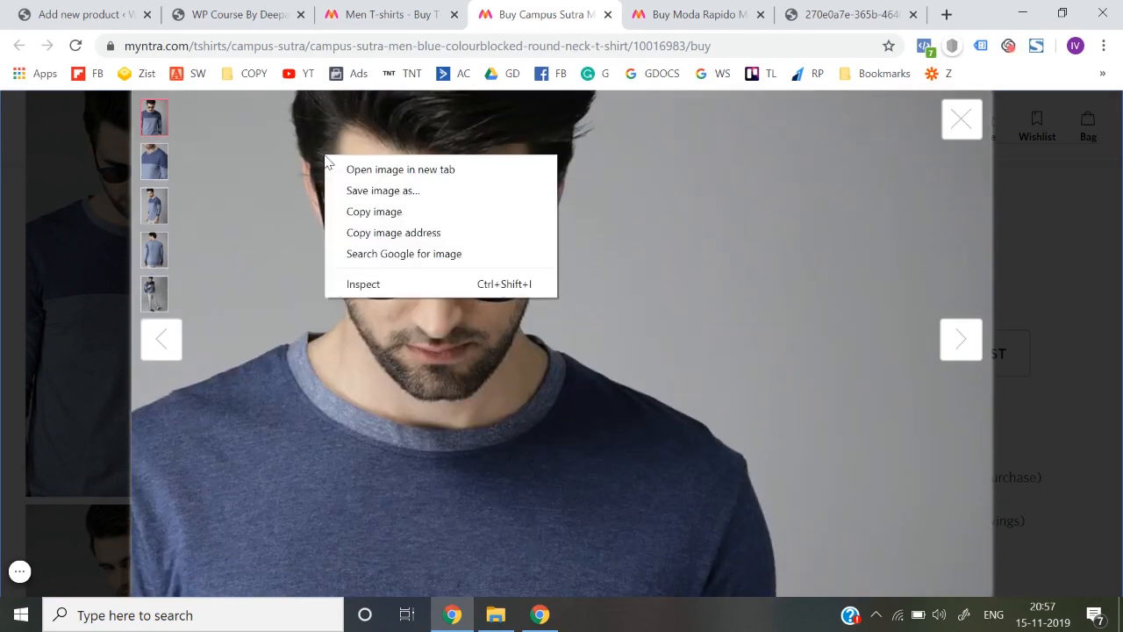
pyautogui.click(369, 191)
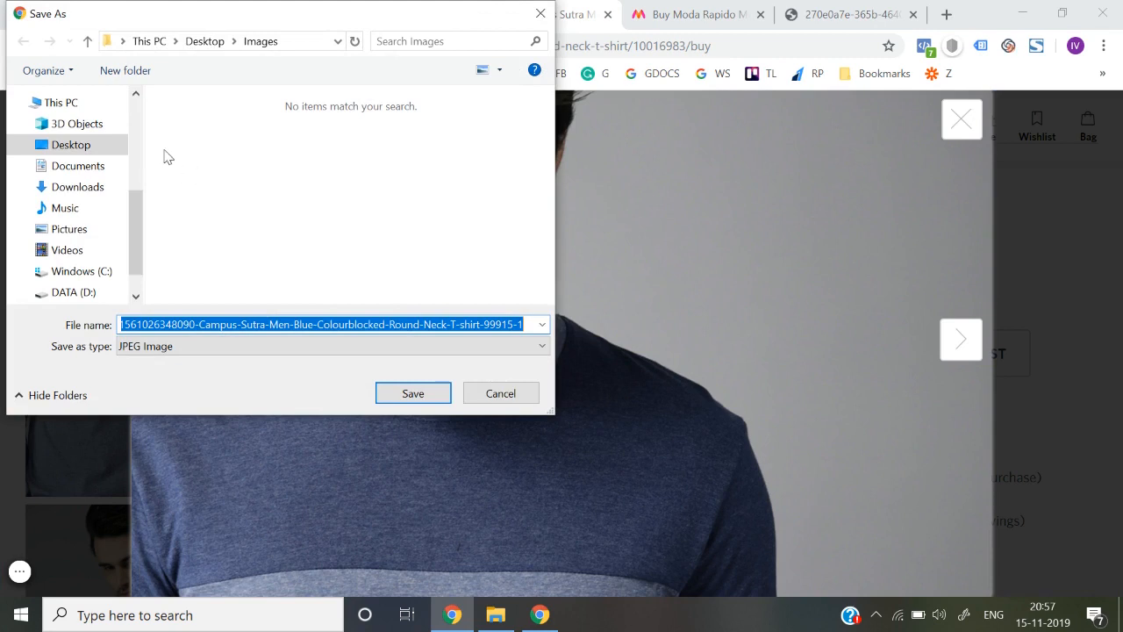
pyautogui.scroll(4, 79, 157)
pyautogui.click(93, 140)
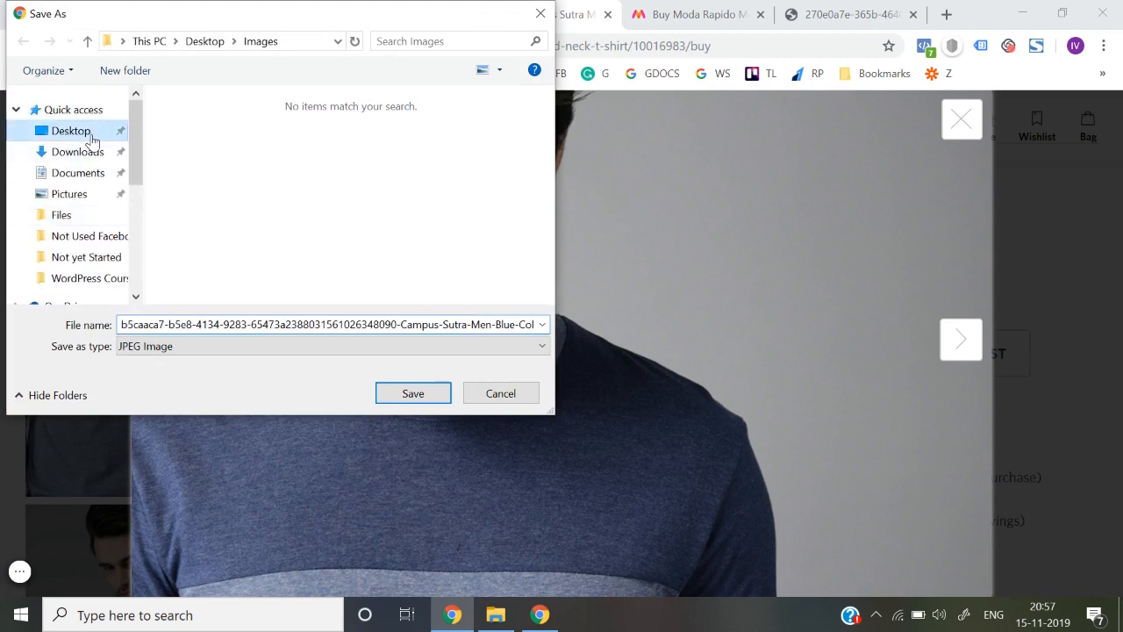
pyautogui.doubleClick(281, 158)
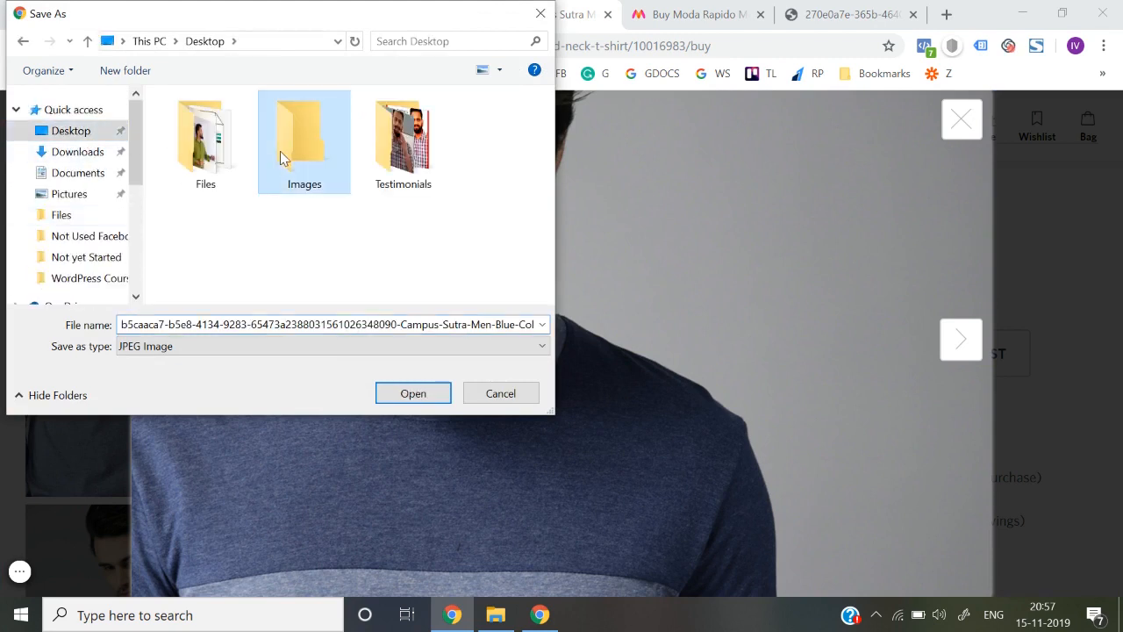
pyautogui.click(341, 331)
pyautogui.hotkey('ctrl', 'a')
pyautogui.write('1')
pyautogui.press('Return')
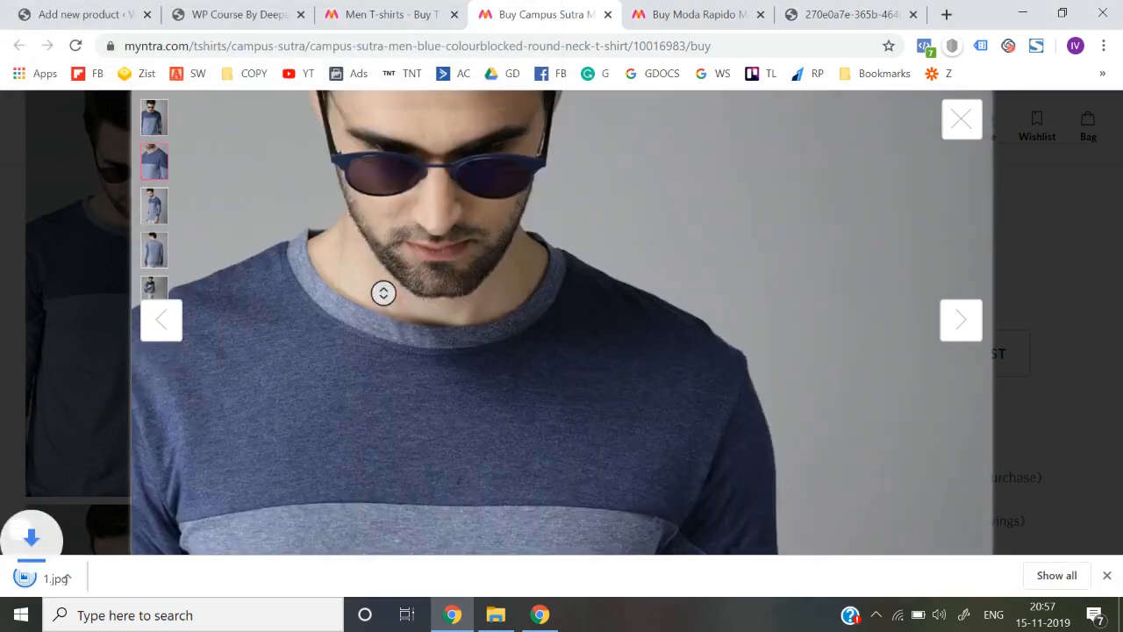
# - Save the second photo, the close-up of the collar and shoulder, as 2 in the same Images folder
pyautogui.rightClick(374, 281)
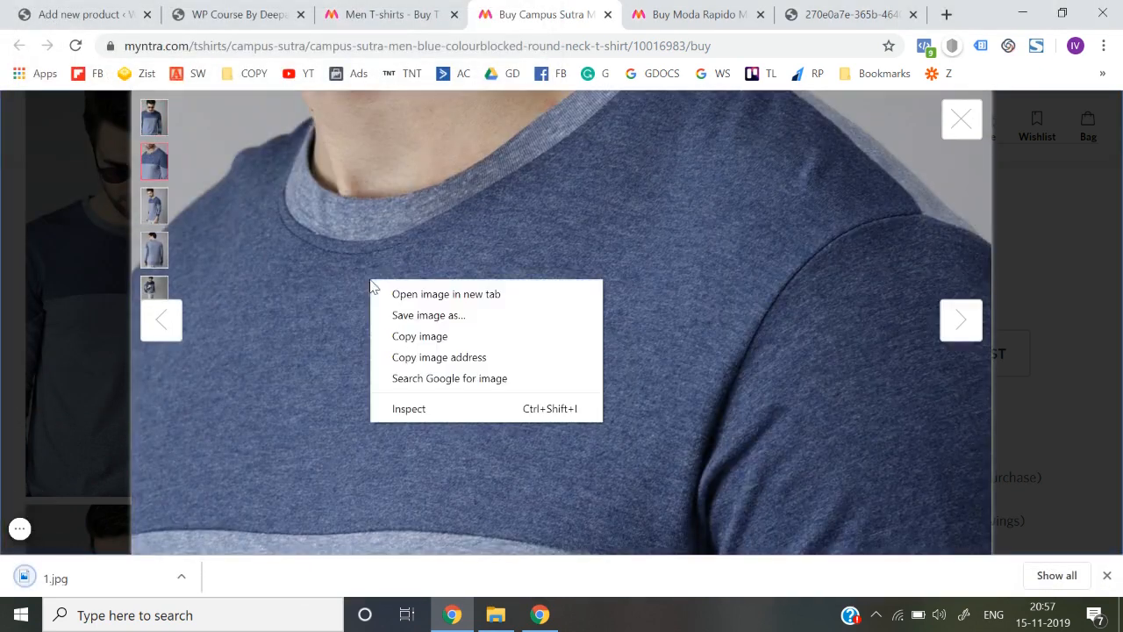
pyautogui.click(398, 325)
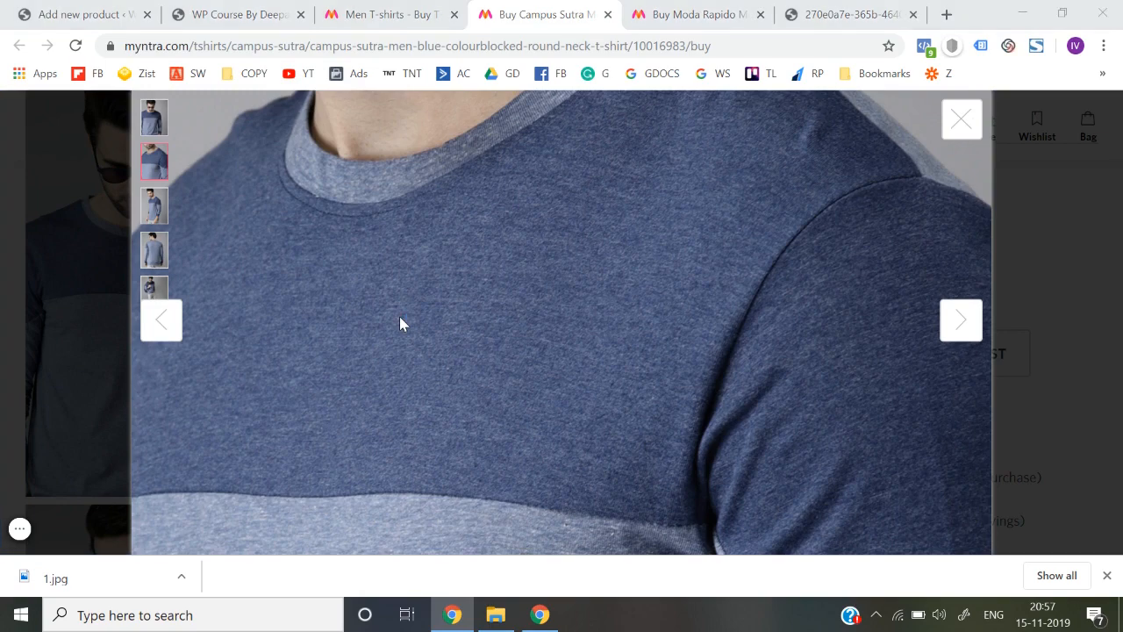
pyautogui.write('2')
pyautogui.press('Return')
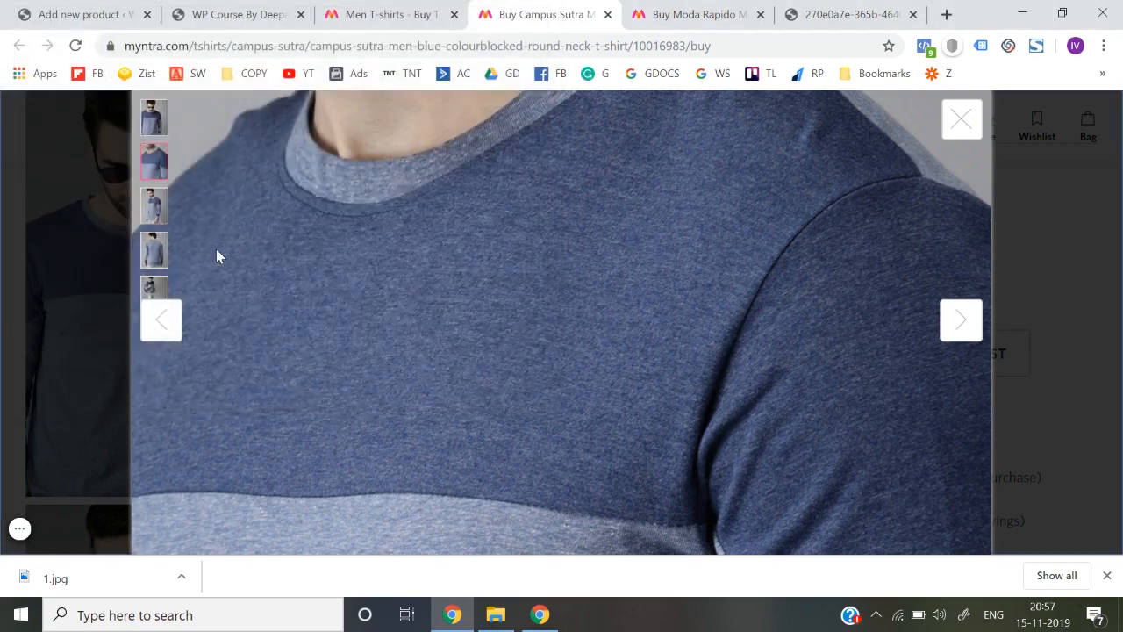
# - Save the third T-shirt photo as 33 in the Images folder and close the enlarged image viewer
pyautogui.click(158, 206)
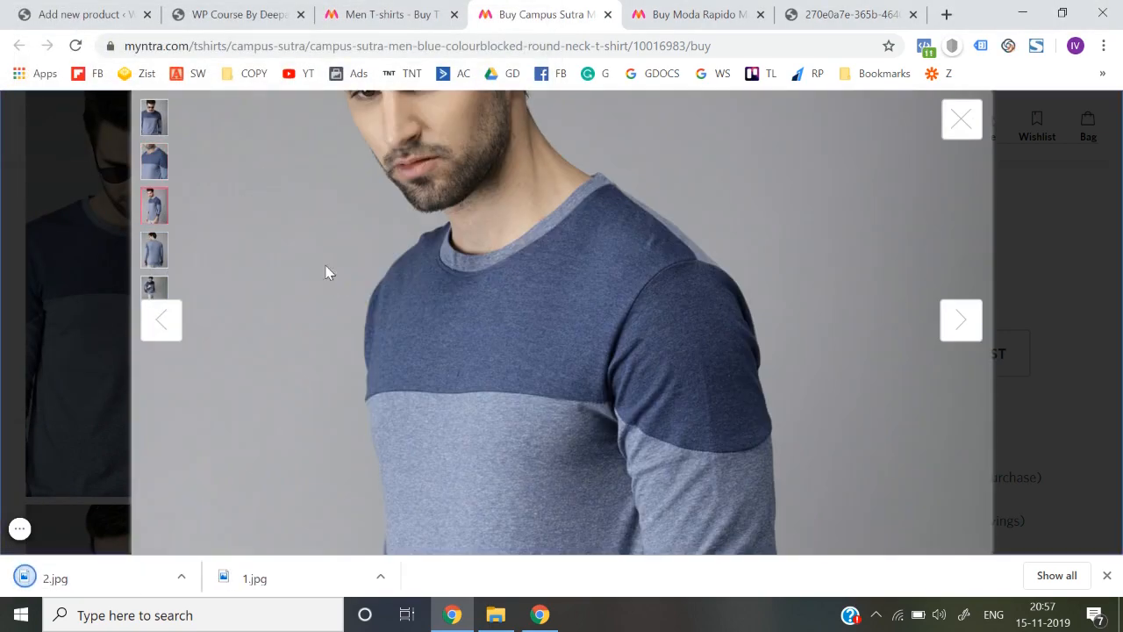
pyautogui.rightClick(326, 266)
pyautogui.click(350, 301)
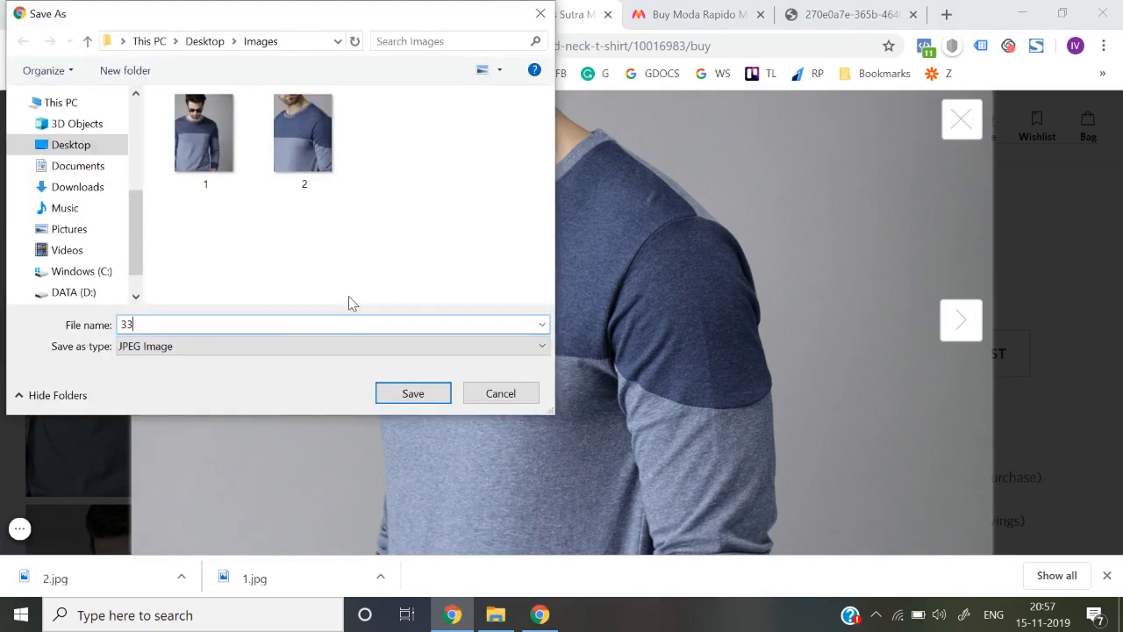
pyautogui.press('Escape')
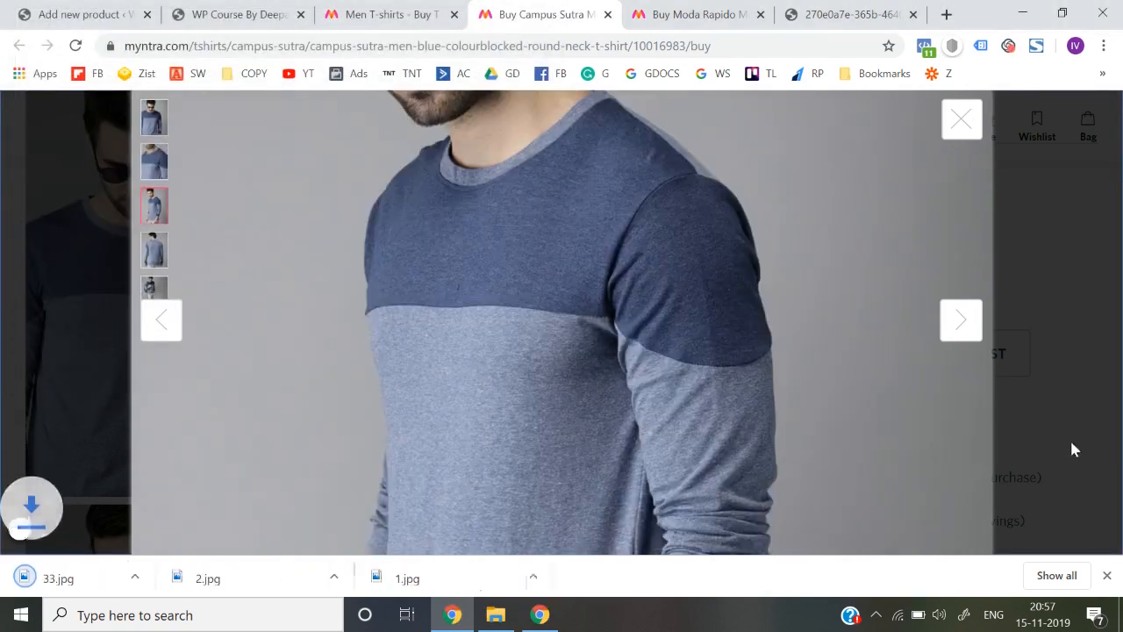
pyautogui.click(1107, 576)
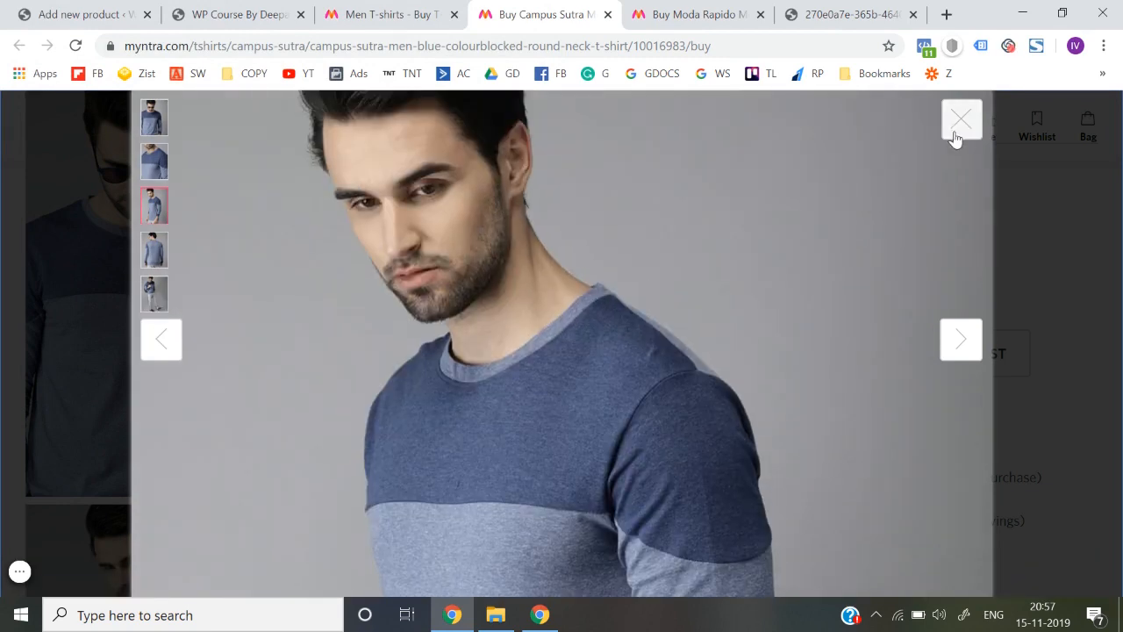
pyautogui.click(958, 128)
# - Copy the brand name Campus Sutra from the Myntra page into the new WooCommerce product's name
pyautogui.click(48, 12)
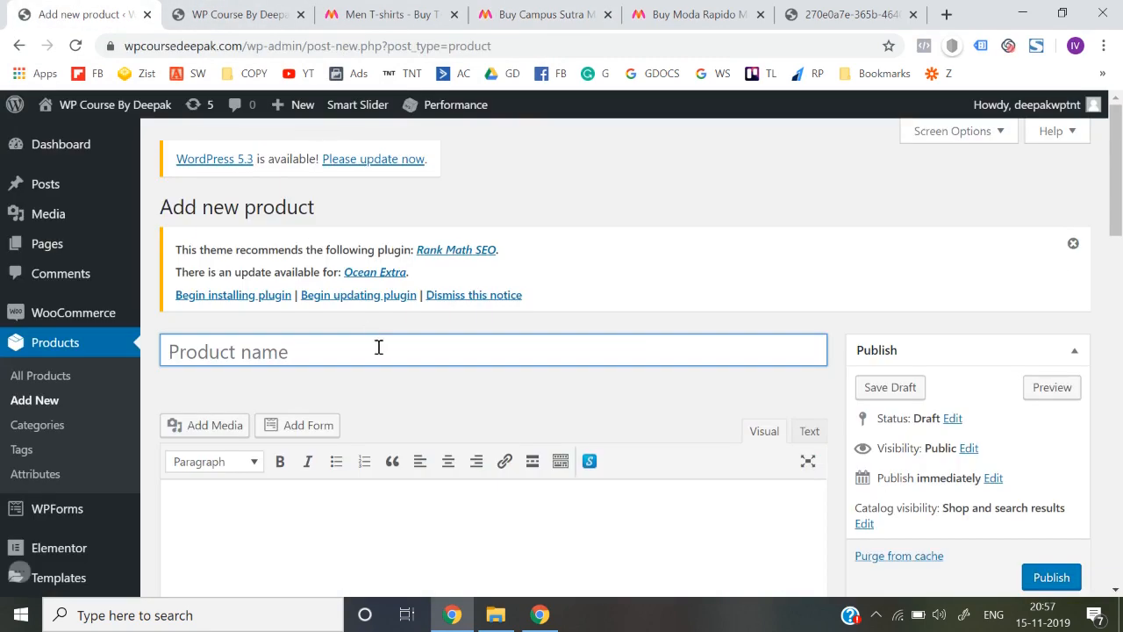
pyautogui.click(540, 14)
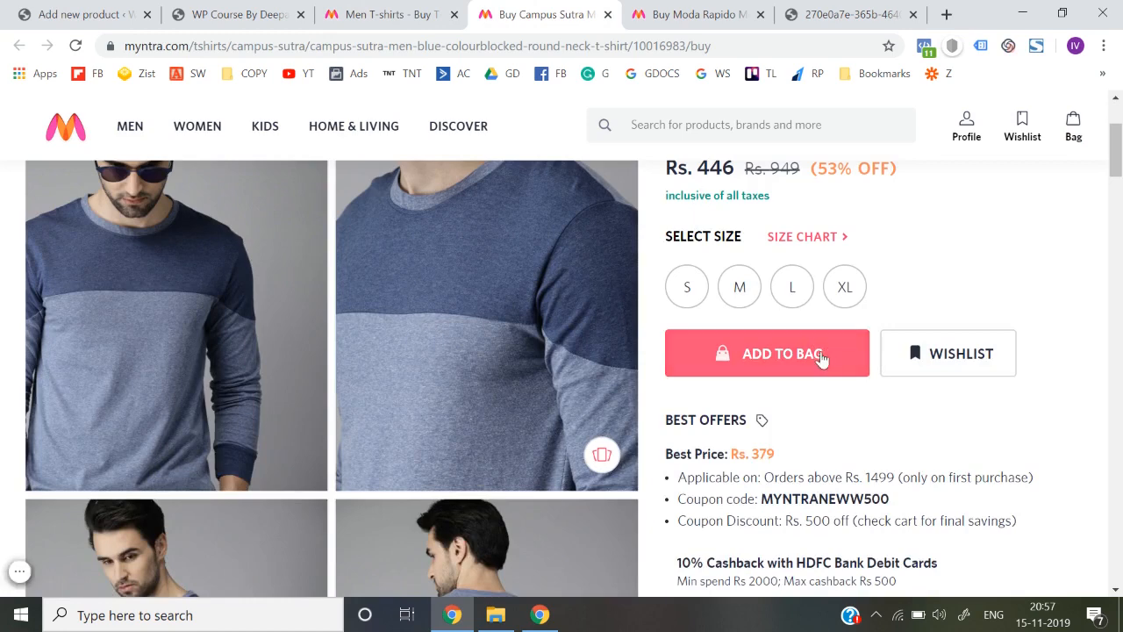
pyautogui.scroll(2, 725, 342)
pyautogui.moveTo(669, 276); pyautogui.dragTo(825, 283)
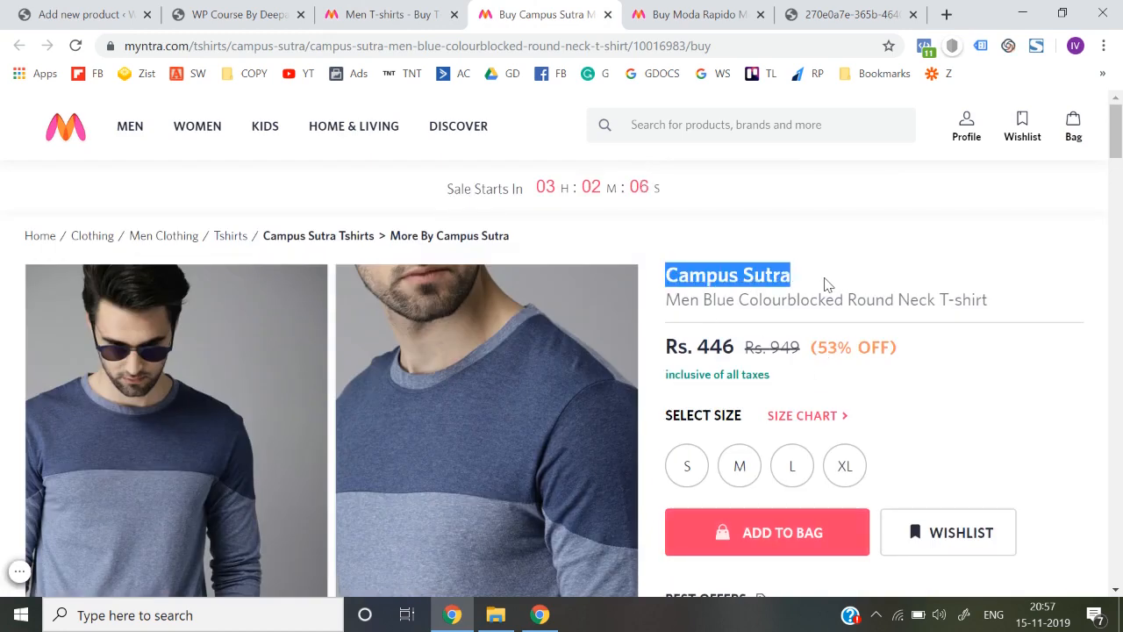
pyautogui.hotkey('ctrl', 'c')
pyautogui.click(83, 14)
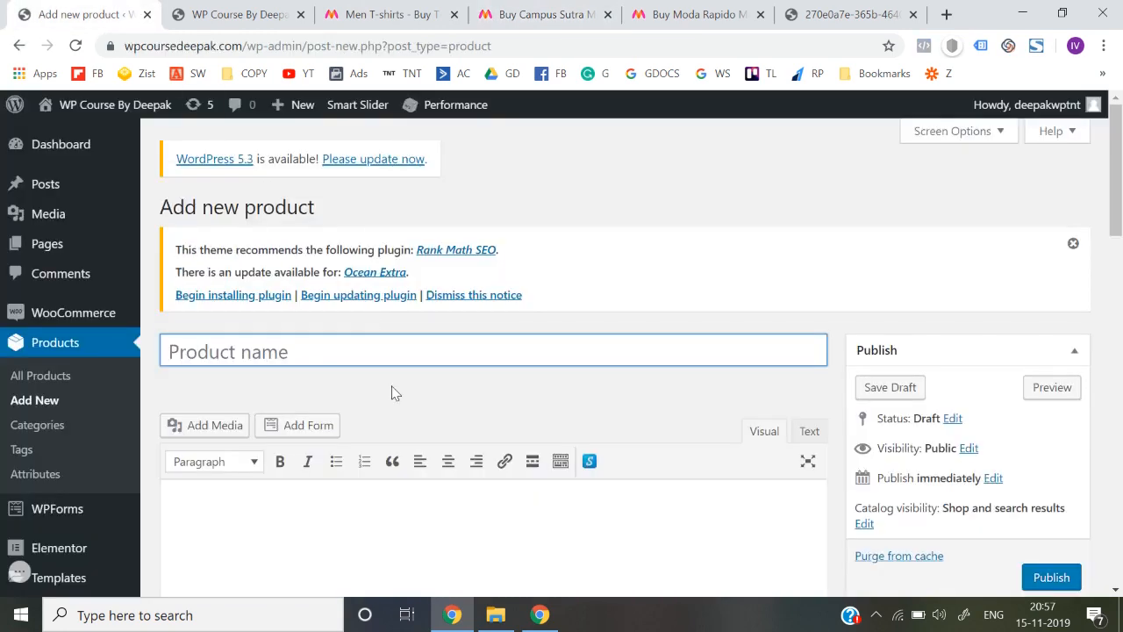
pyautogui.hotkey('ctrl', 'v')
# - Copy the five lines from "100% Original Products" to "Try & Buy might be available" on Myntra into the product description
pyautogui.scroll(-3, 393, 386)
pyautogui.click(293, 373)
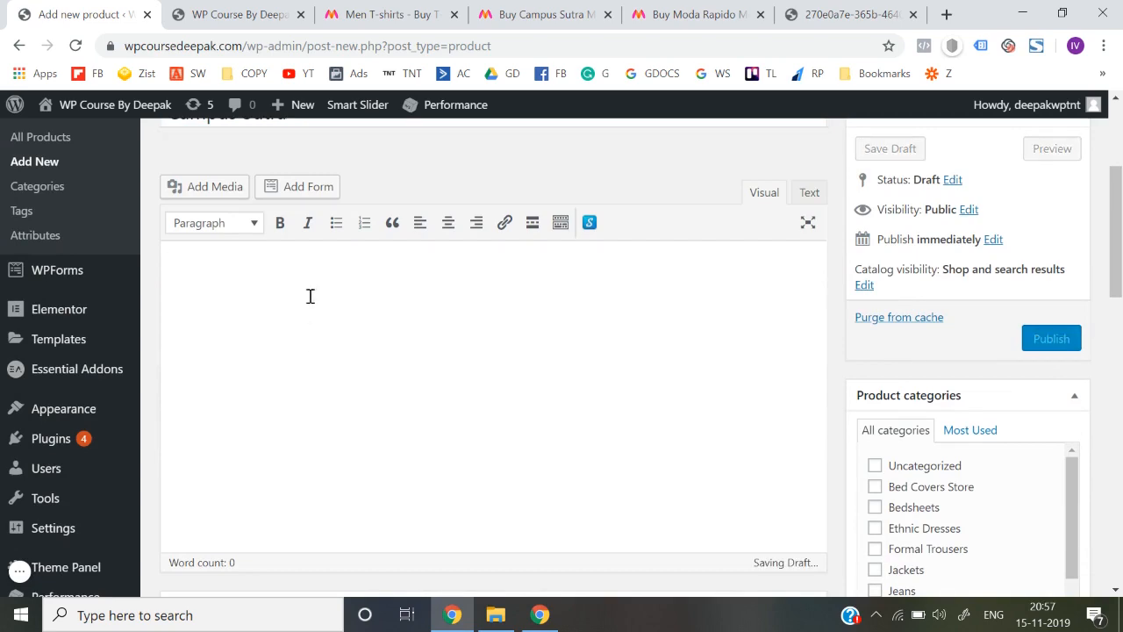
pyautogui.click(537, 14)
pyautogui.scroll(-4, 762, 424)
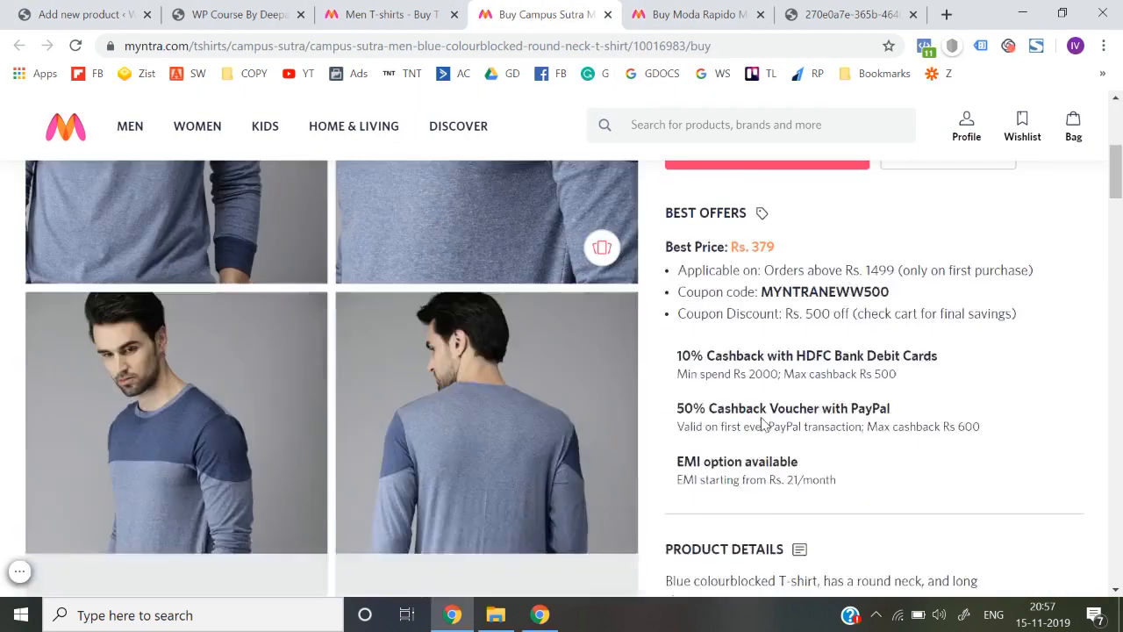
pyautogui.scroll(-5, 761, 423)
pyautogui.scroll(6, 761, 423)
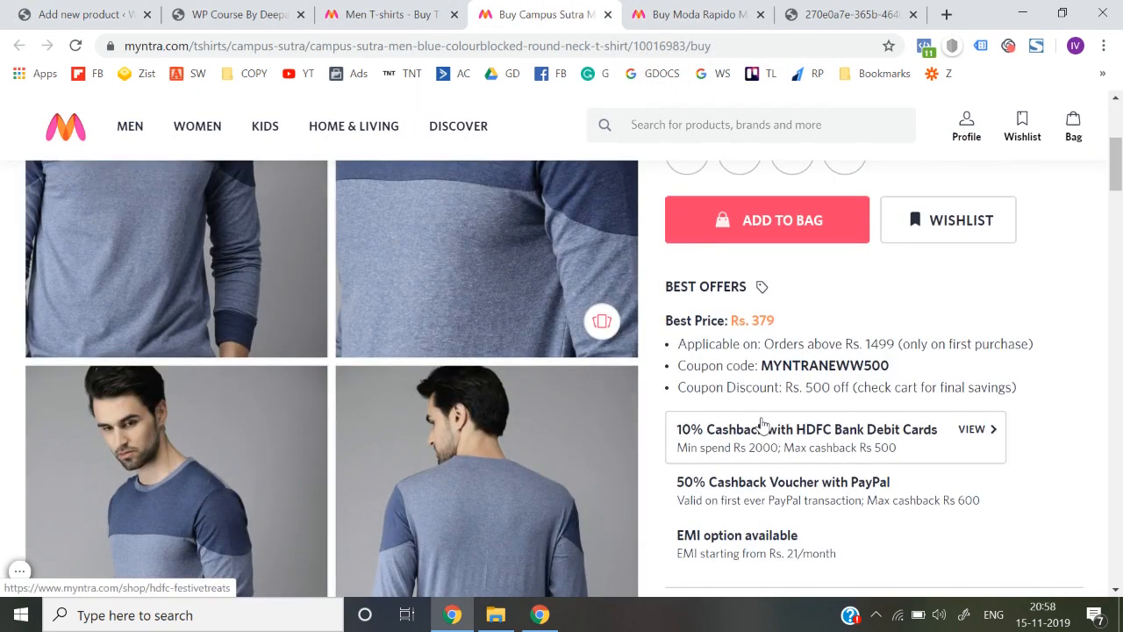
pyautogui.scroll(2, 761, 424)
pyautogui.scroll(-6, 761, 424)
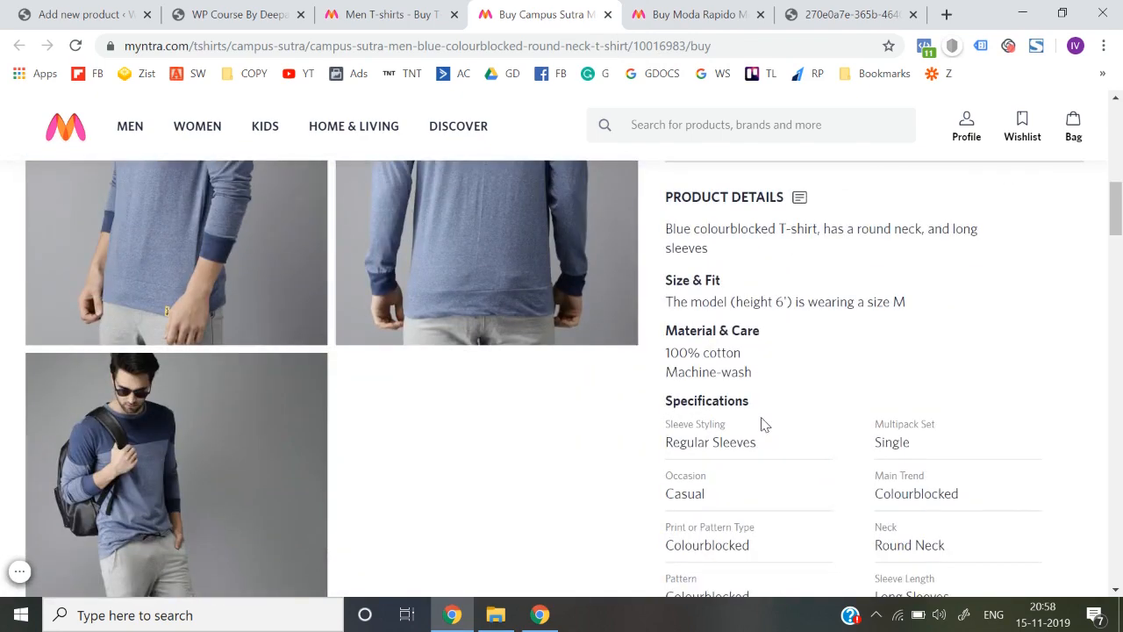
pyautogui.scroll(-7, 761, 423)
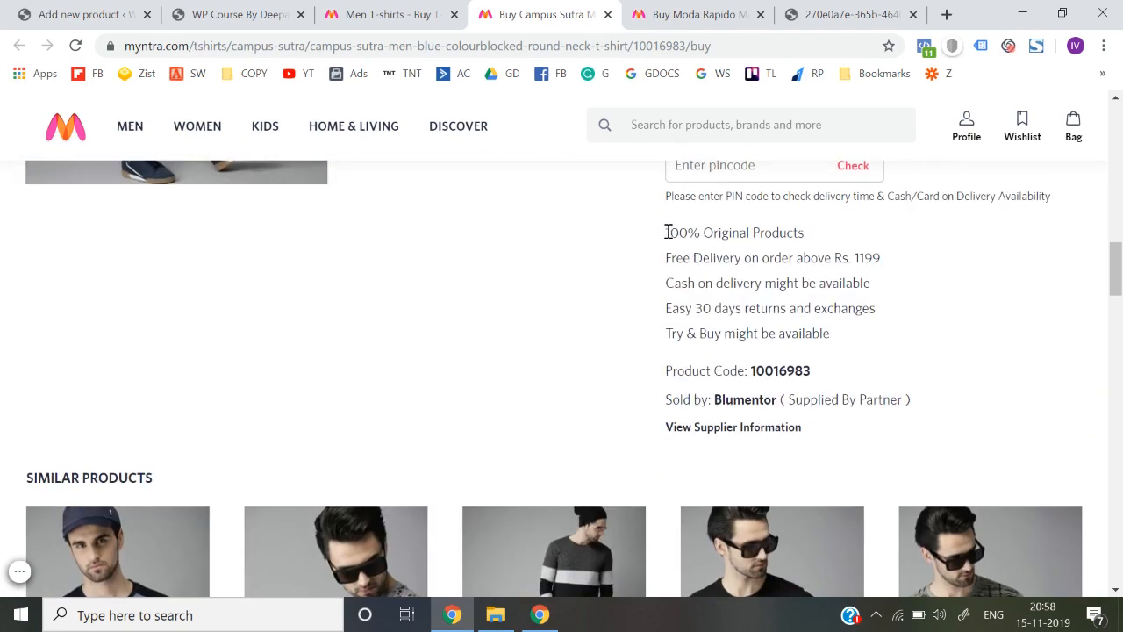
pyautogui.moveTo(667, 232); pyautogui.dragTo(835, 340)
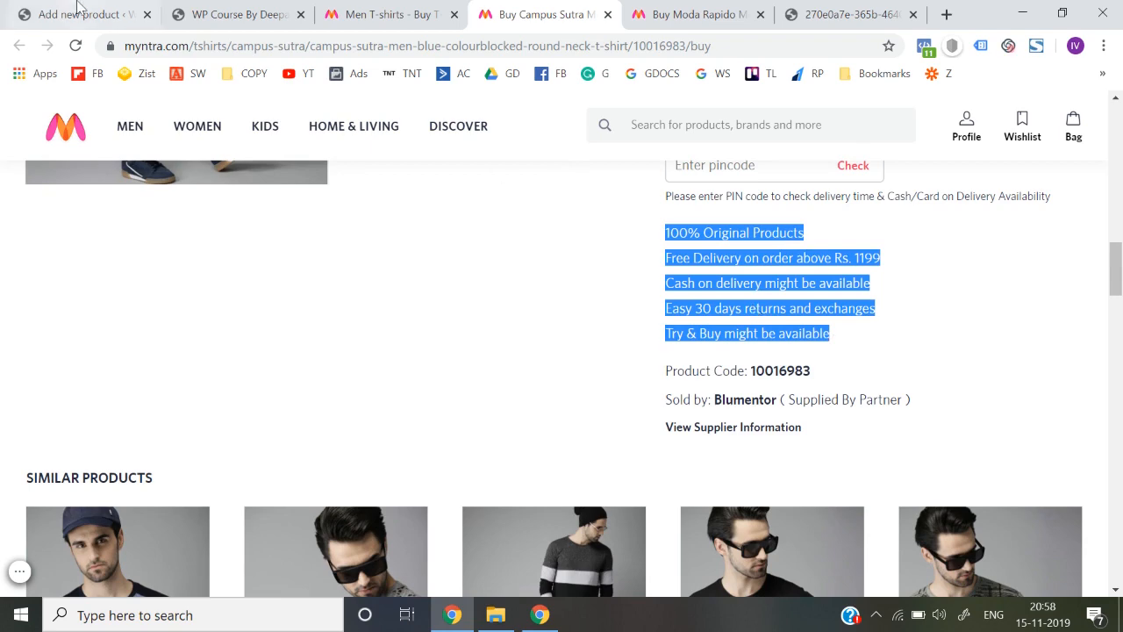
pyautogui.click(82, 14)
pyautogui.hotkey('ctrl', 'v')
# - Change the product type in the product data to Variable product
pyautogui.scroll(-3, 667, 413)
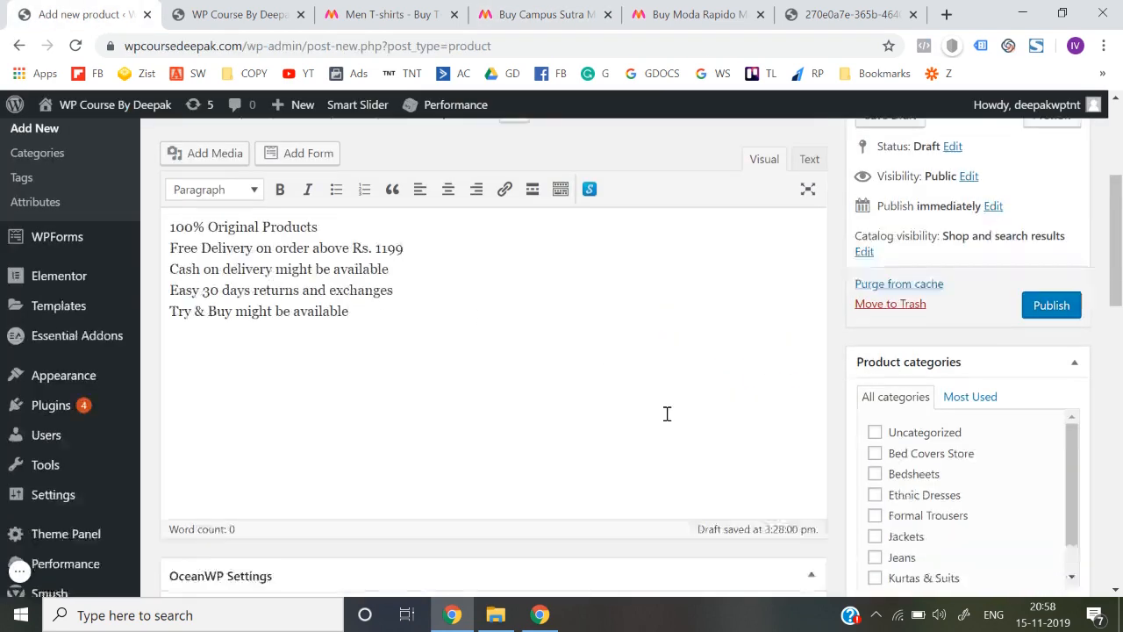
pyautogui.scroll(-1, 1005, 449)
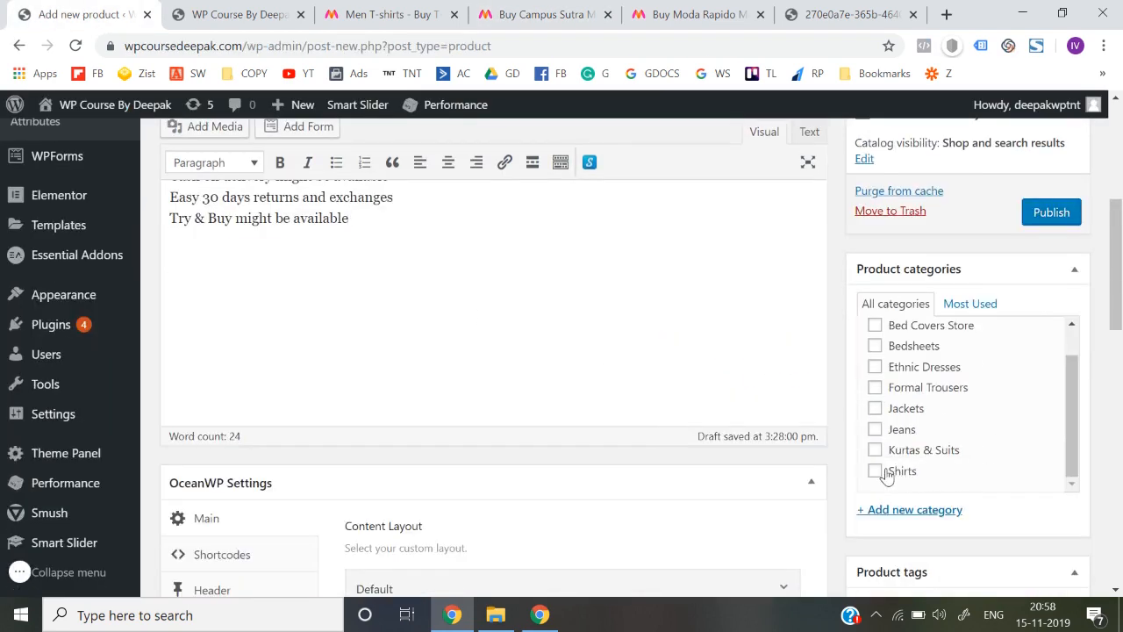
pyautogui.scroll(-7, 883, 466)
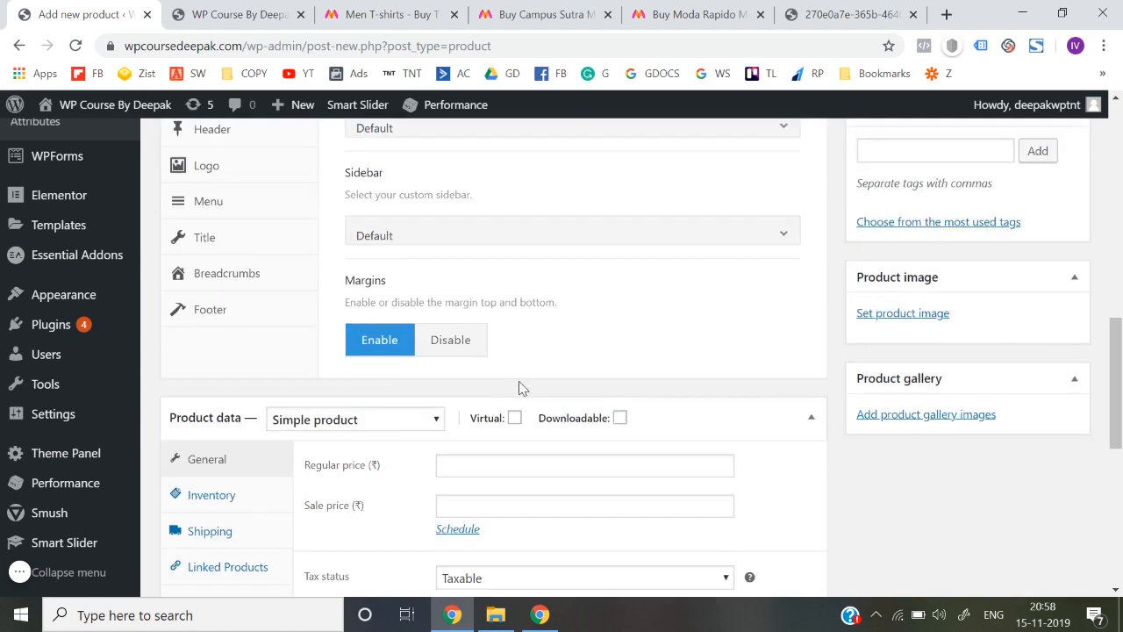
pyautogui.click(390, 296)
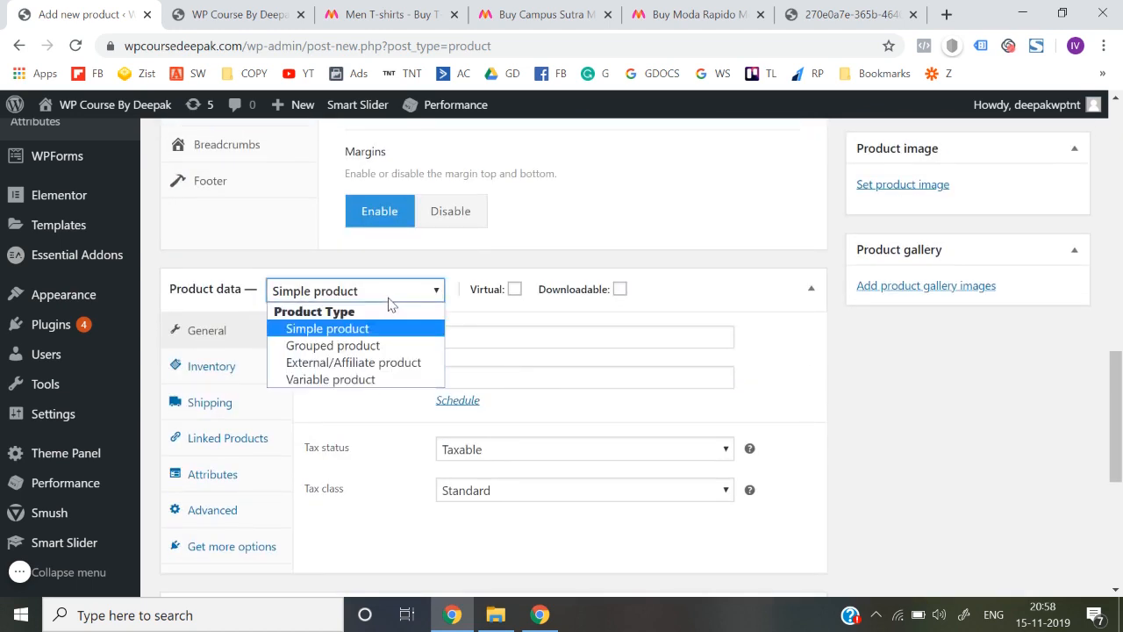
pyautogui.click(352, 379)
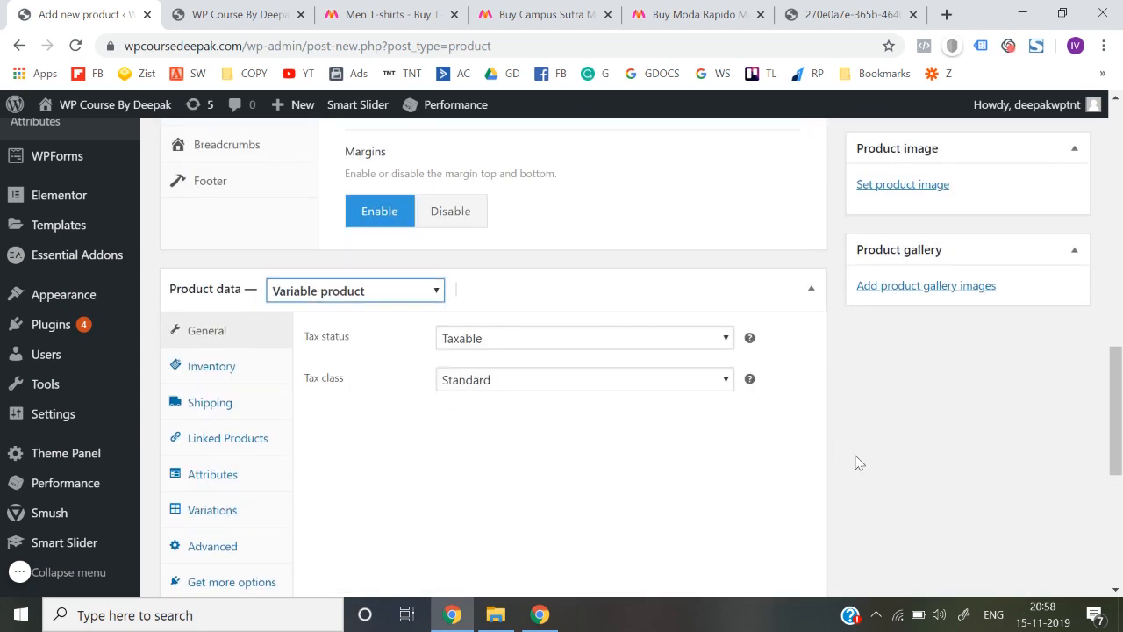
# - Set the product's SKU to RTY345 in its inventory data and look over the shipping and linked products settings
pyautogui.click(248, 382)
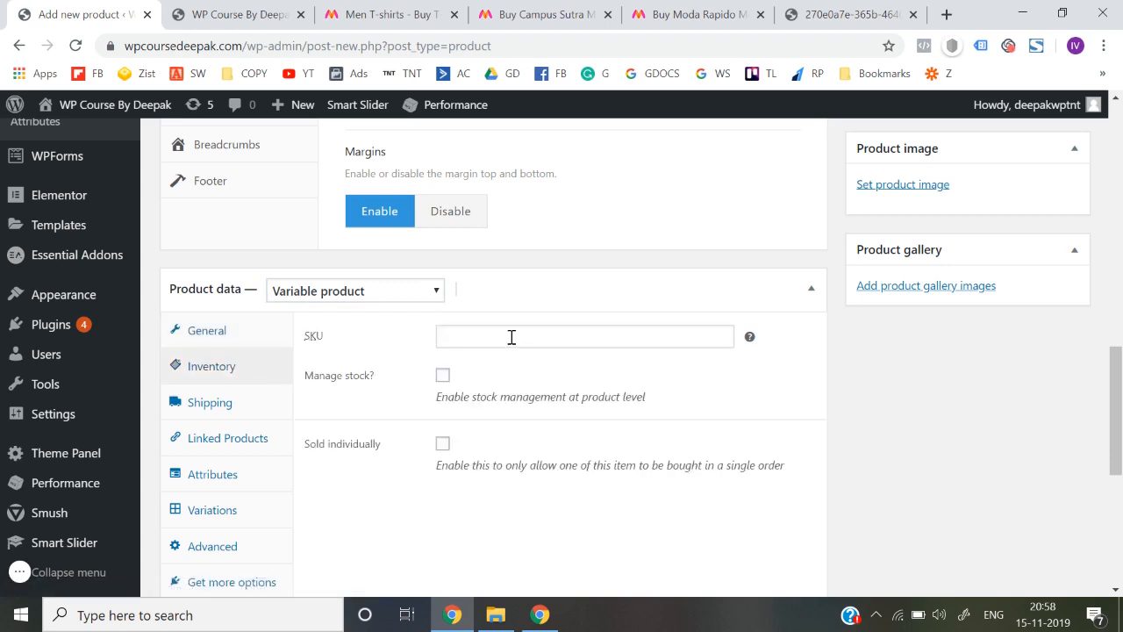
pyautogui.click(484, 340)
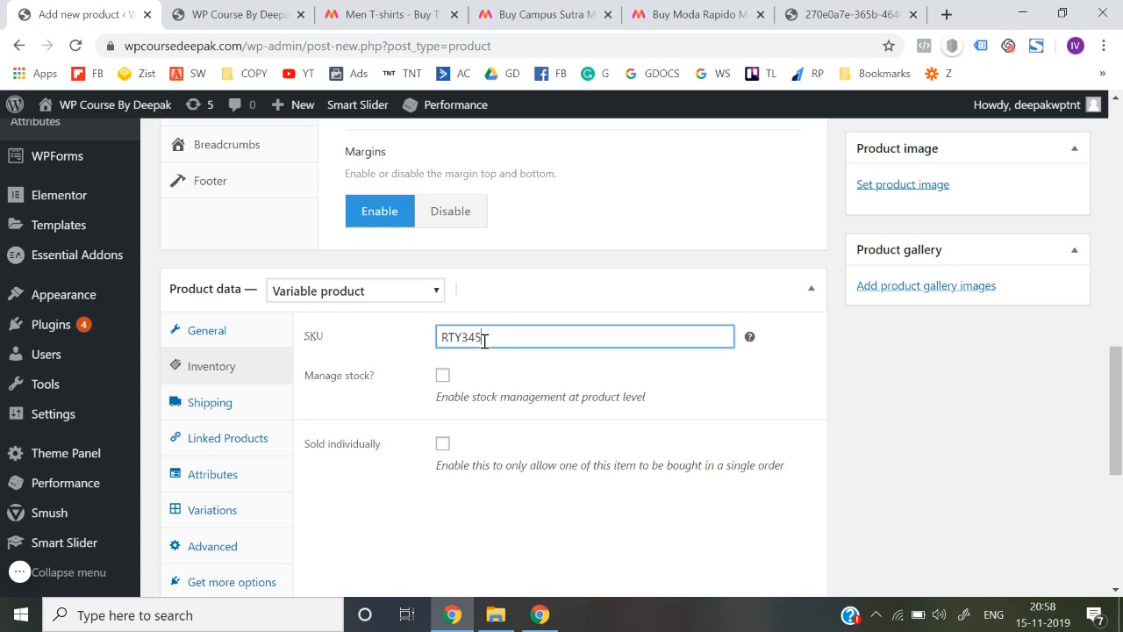
pyautogui.click(242, 409)
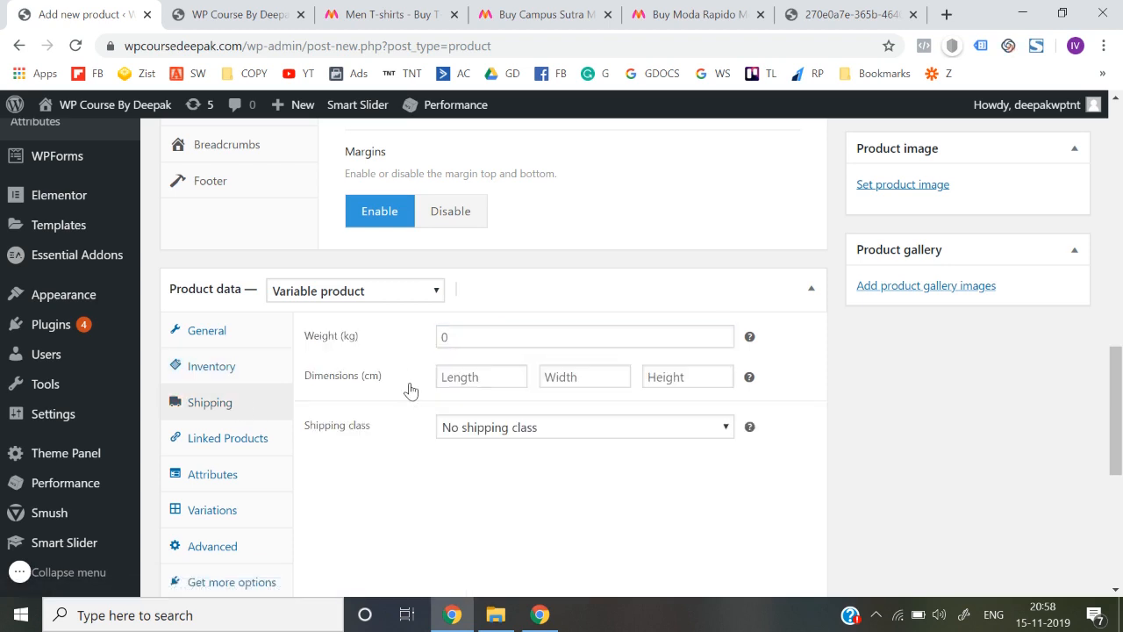
pyautogui.click(225, 447)
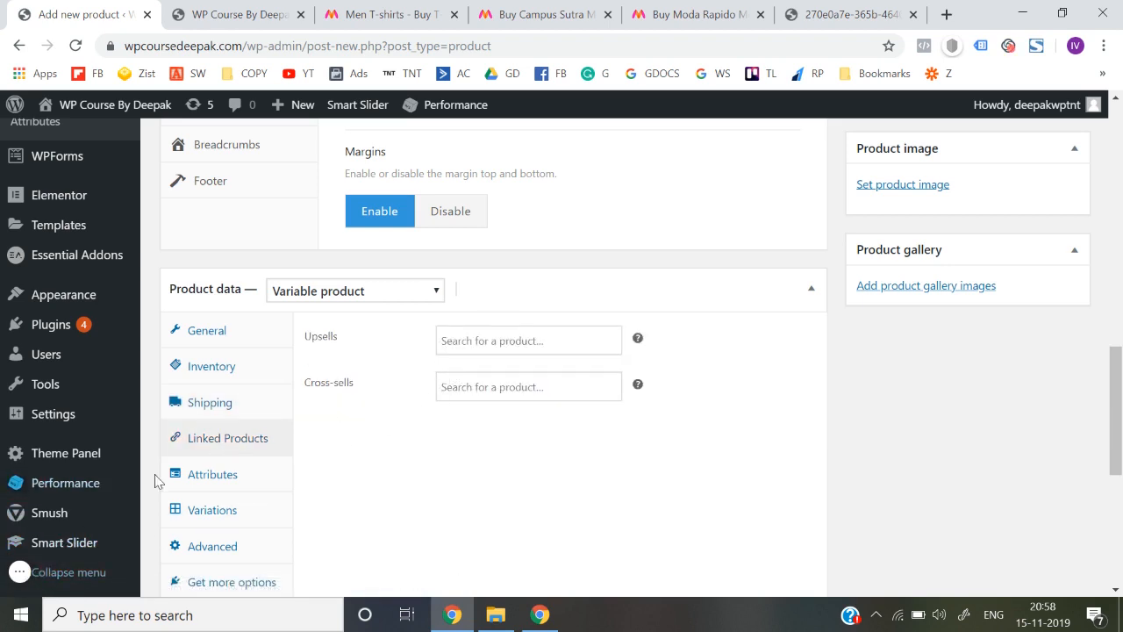
# - Add a custom product attribute named Sizes and enable it for variations
pyautogui.click(221, 477)
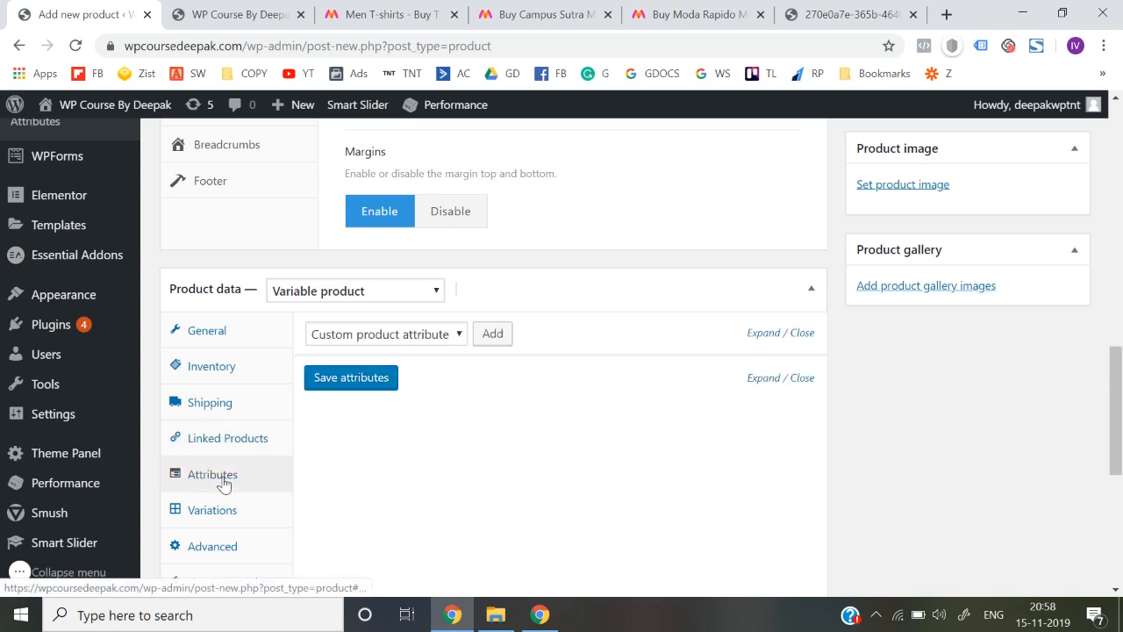
pyautogui.click(460, 334)
pyautogui.click(461, 337)
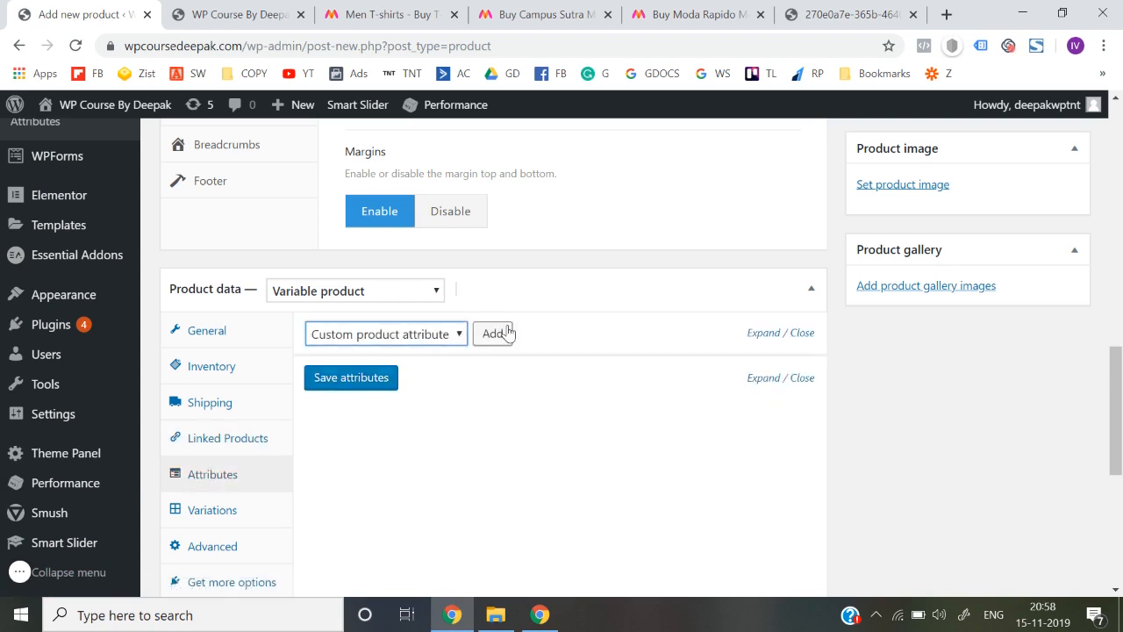
pyautogui.click(506, 330)
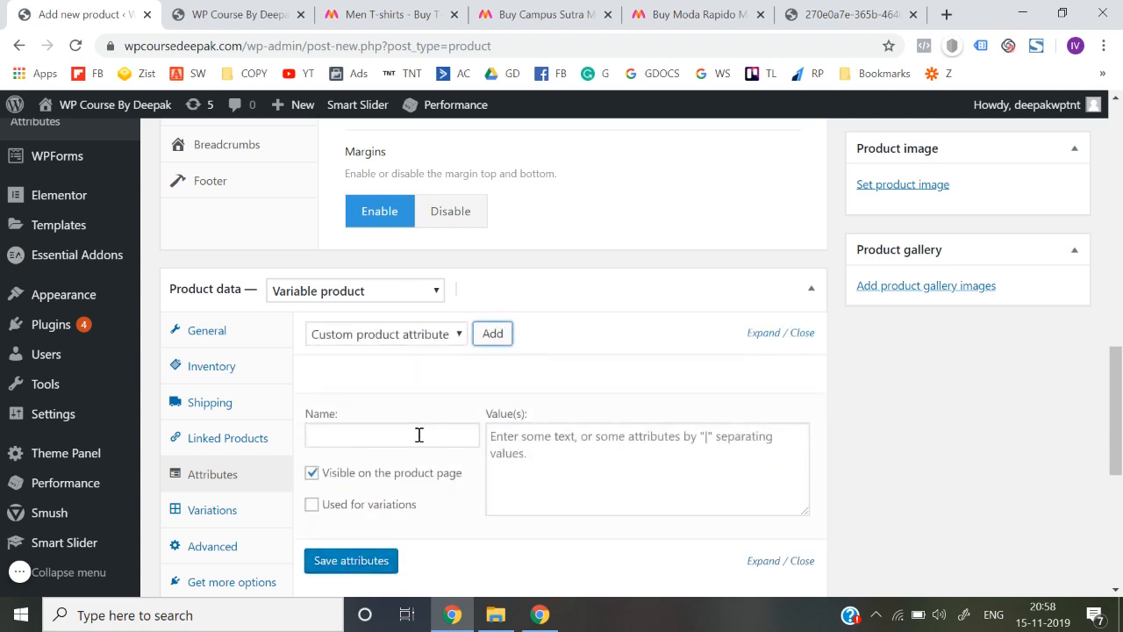
pyautogui.click(344, 513)
pyautogui.click(342, 436)
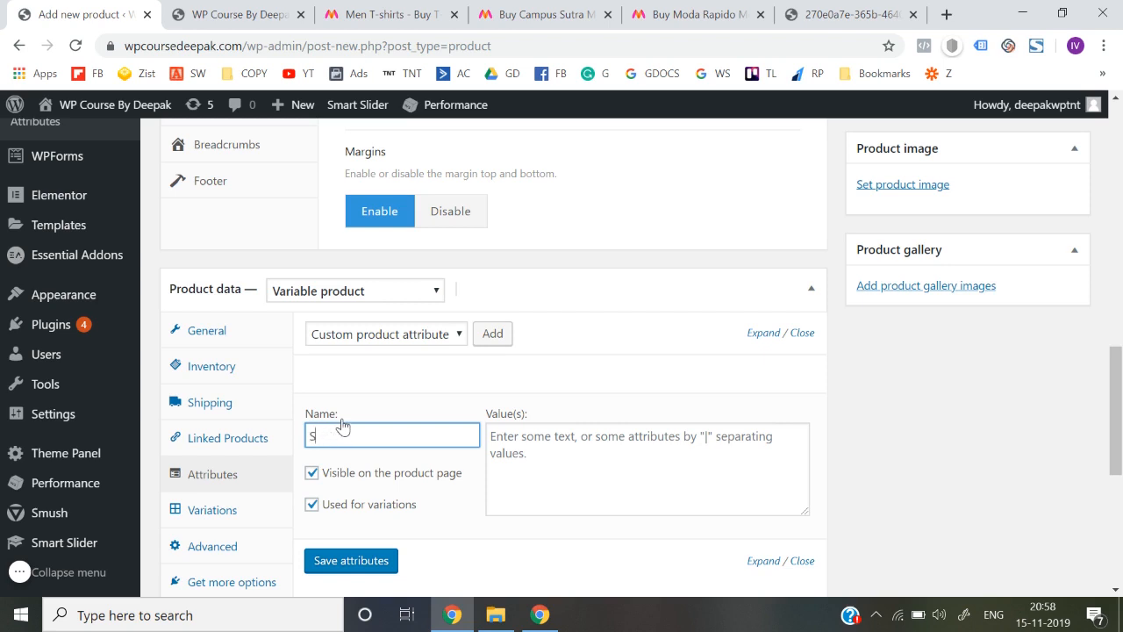
# - Give the Sizes attribute the values M|S and save the attributes
pyautogui.click(620, 474)
pyautogui.write('M|S')
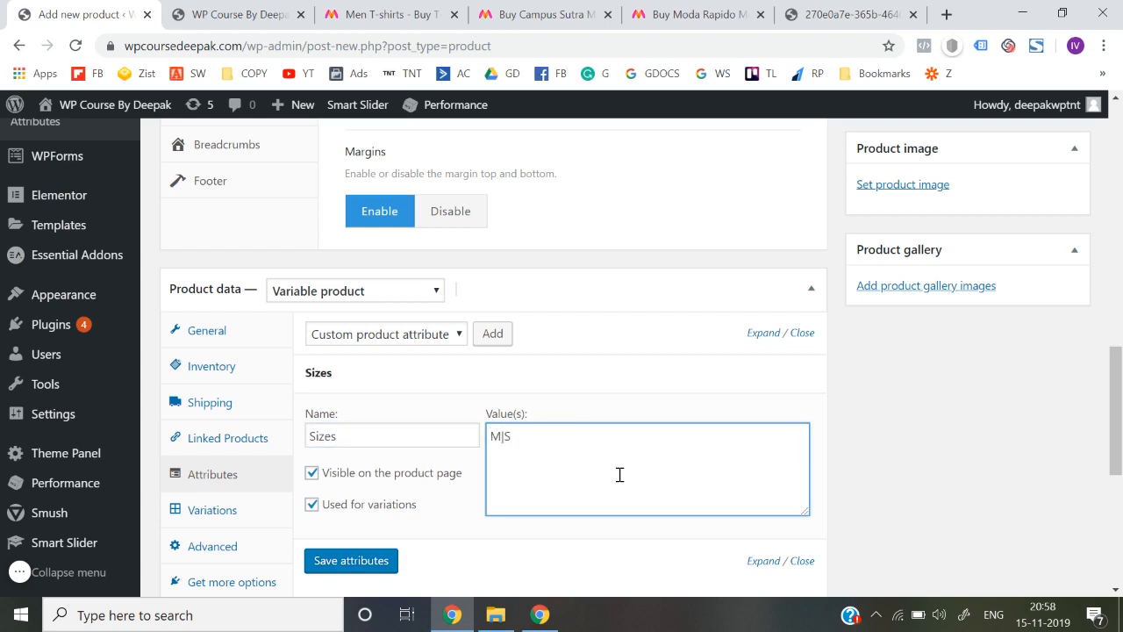
pyautogui.scroll(-2, 620, 474)
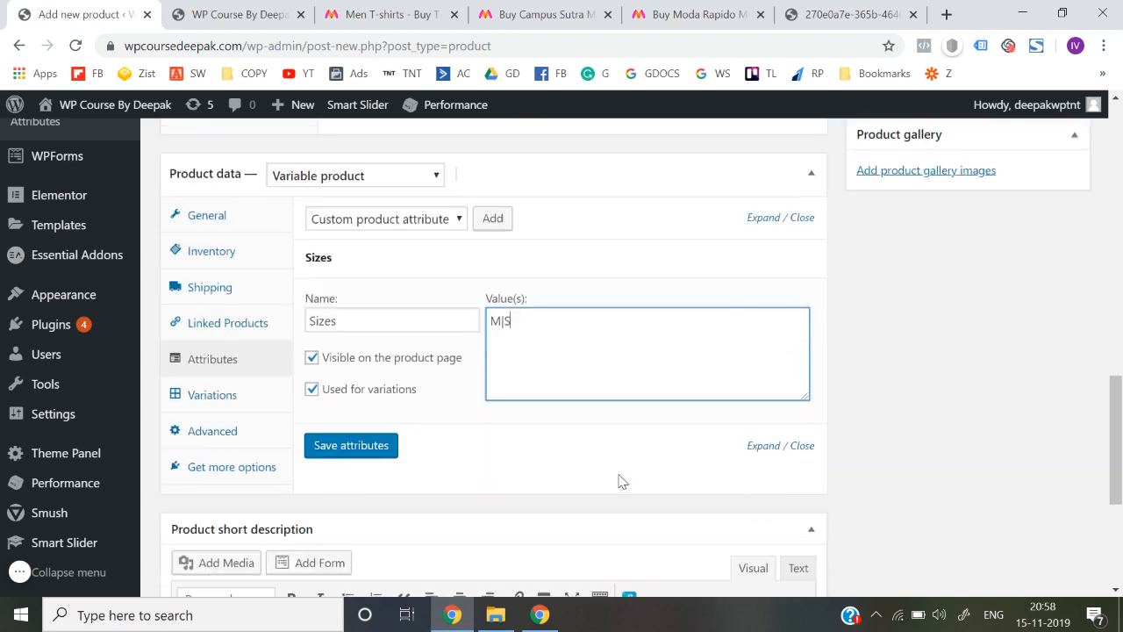
pyautogui.click(327, 448)
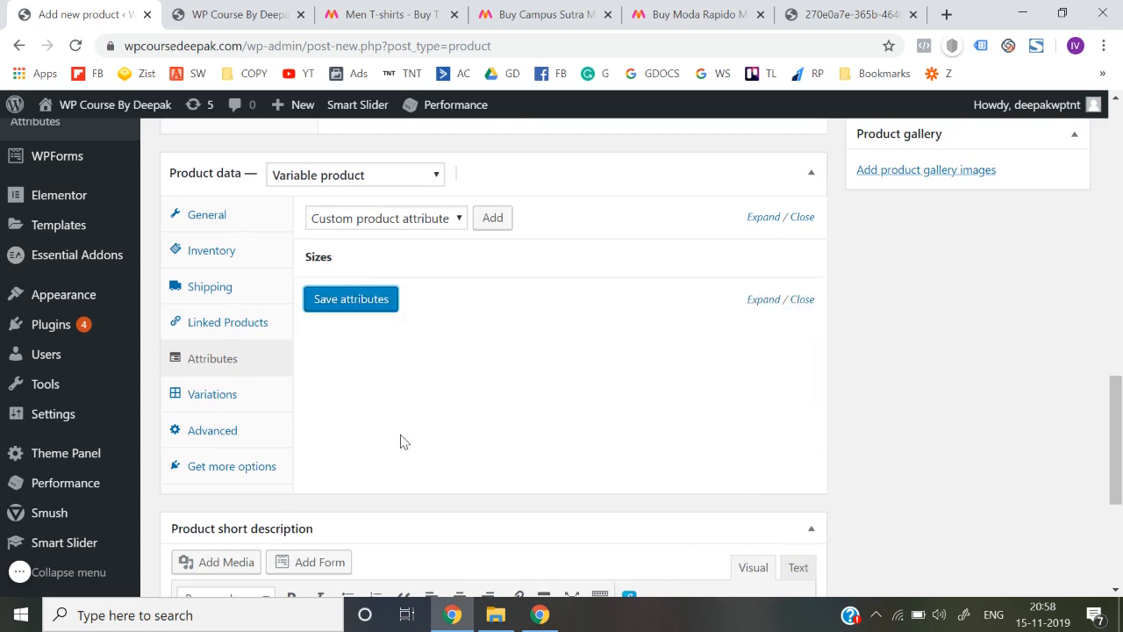
# - Create variations from all attributes and confirm linking every combination
pyautogui.click(213, 395)
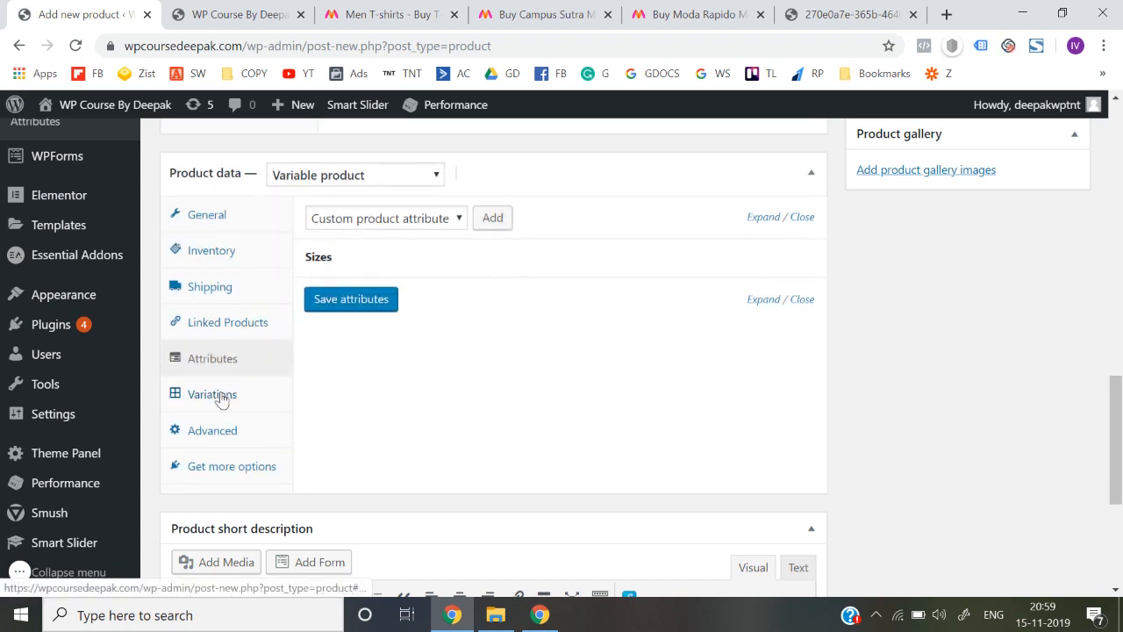
pyautogui.click(221, 399)
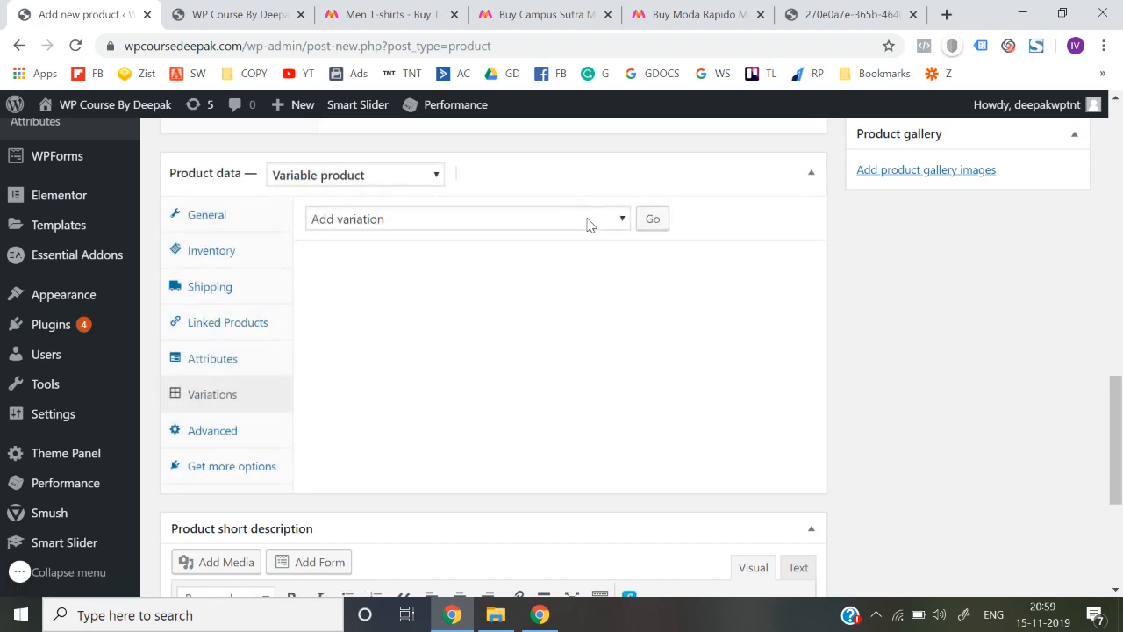
pyautogui.click(588, 221)
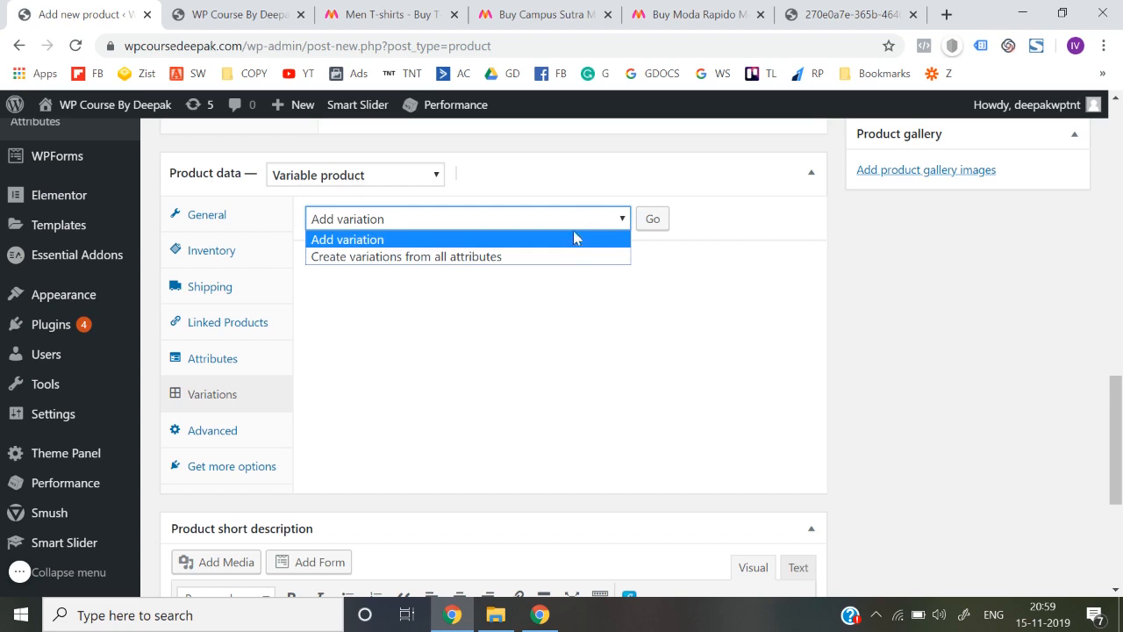
pyautogui.click(460, 256)
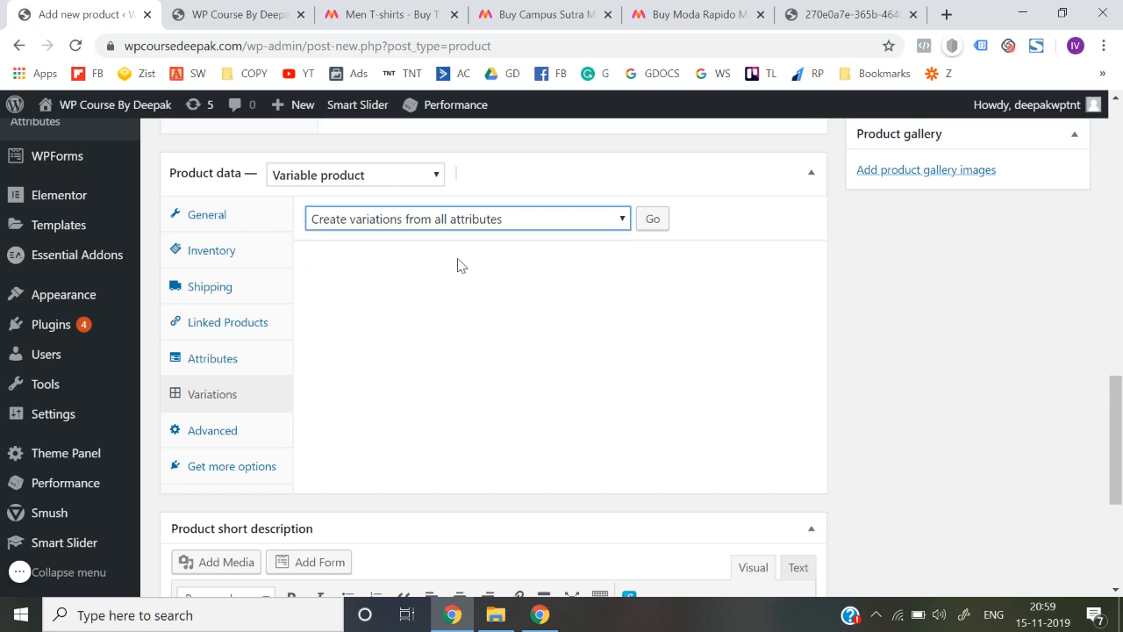
pyautogui.click(650, 224)
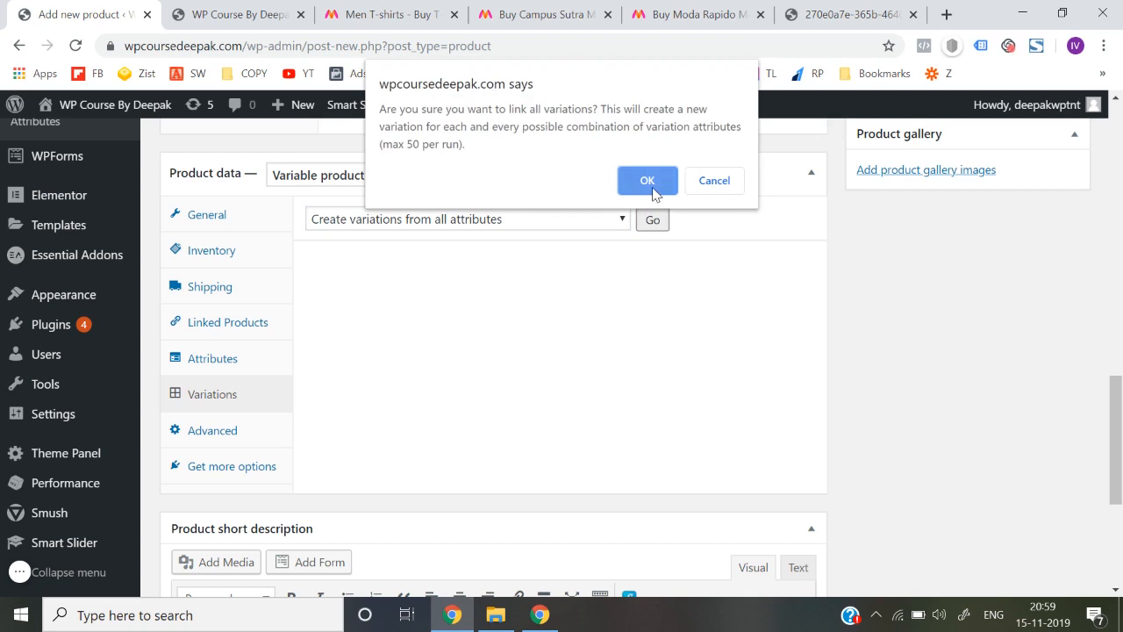
pyautogui.click(647, 180)
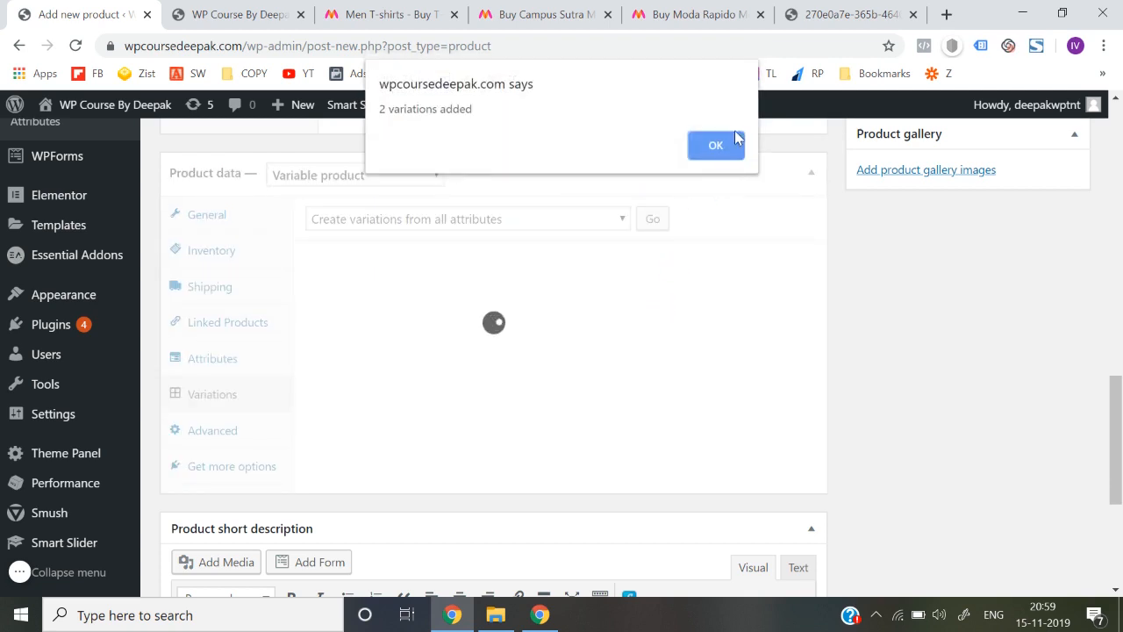
pyautogui.click(716, 145)
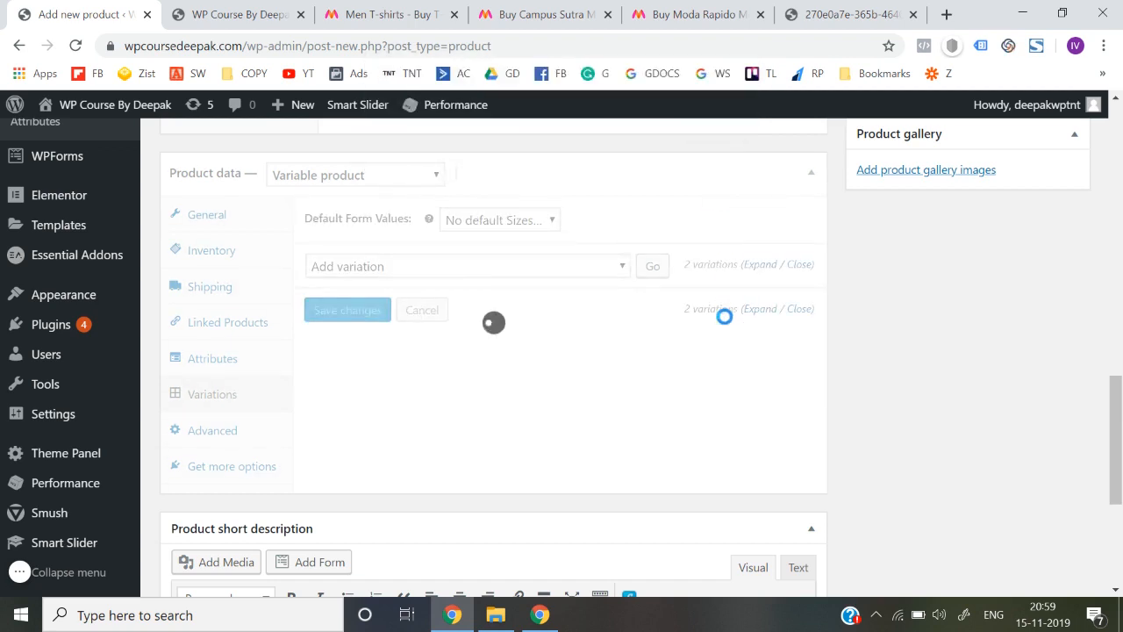
# - Expand the M variation, upload 1.jpg and set it as the variation's image
pyautogui.scroll(-1, 481, 374)
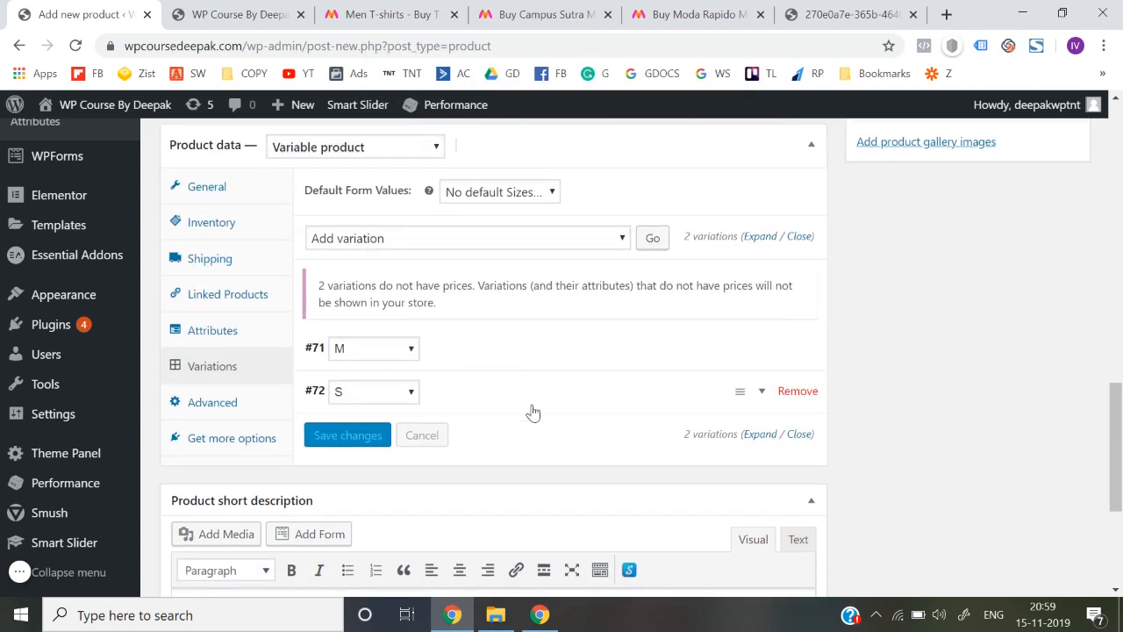
pyautogui.scroll(-1, 532, 411)
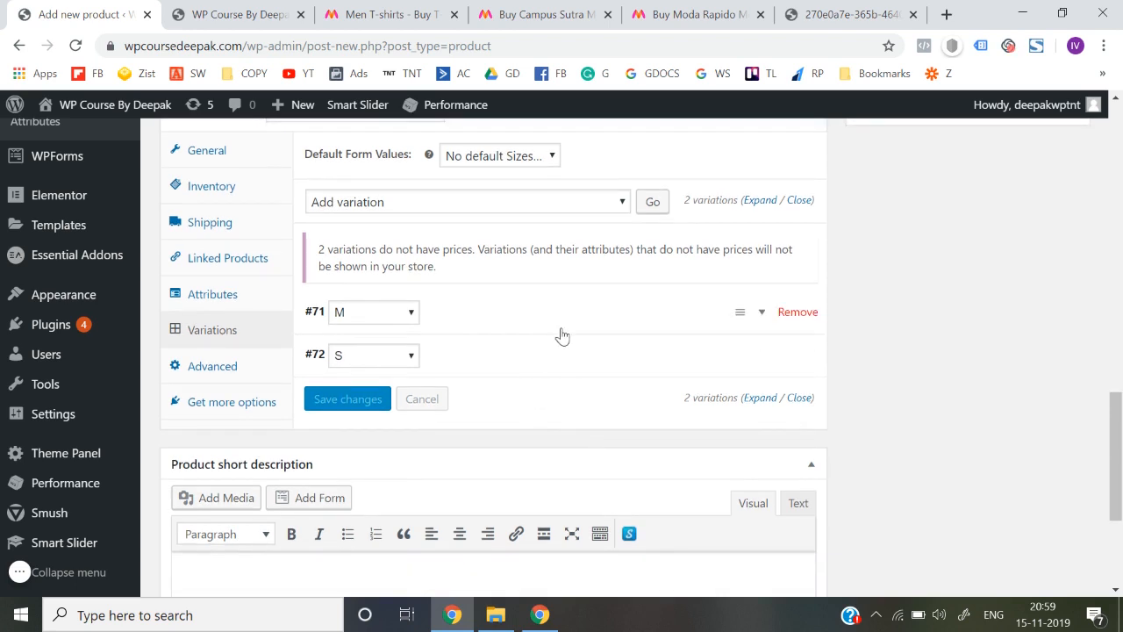
pyautogui.click(561, 336)
pyautogui.scroll(-2, 561, 336)
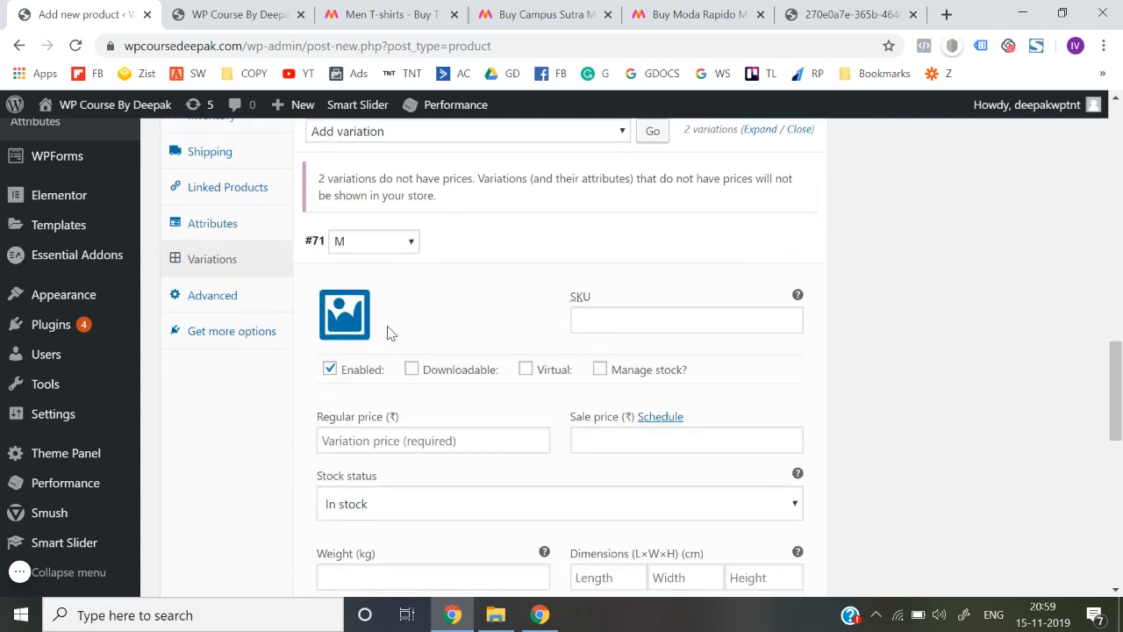
pyautogui.click(343, 314)
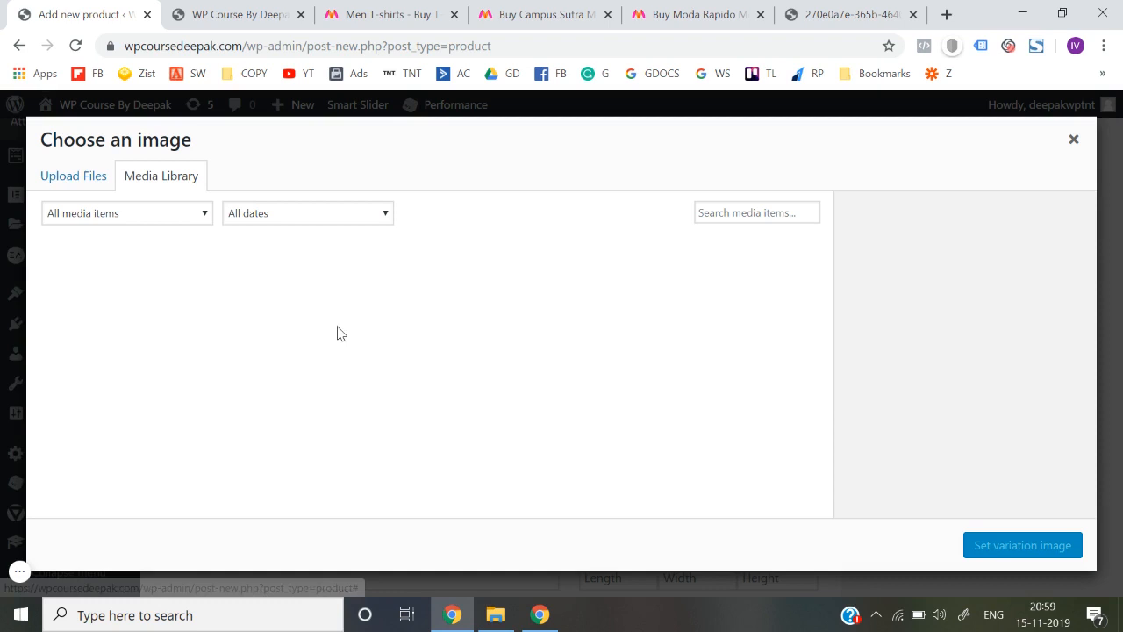
pyautogui.click(78, 176)
pyautogui.click(578, 390)
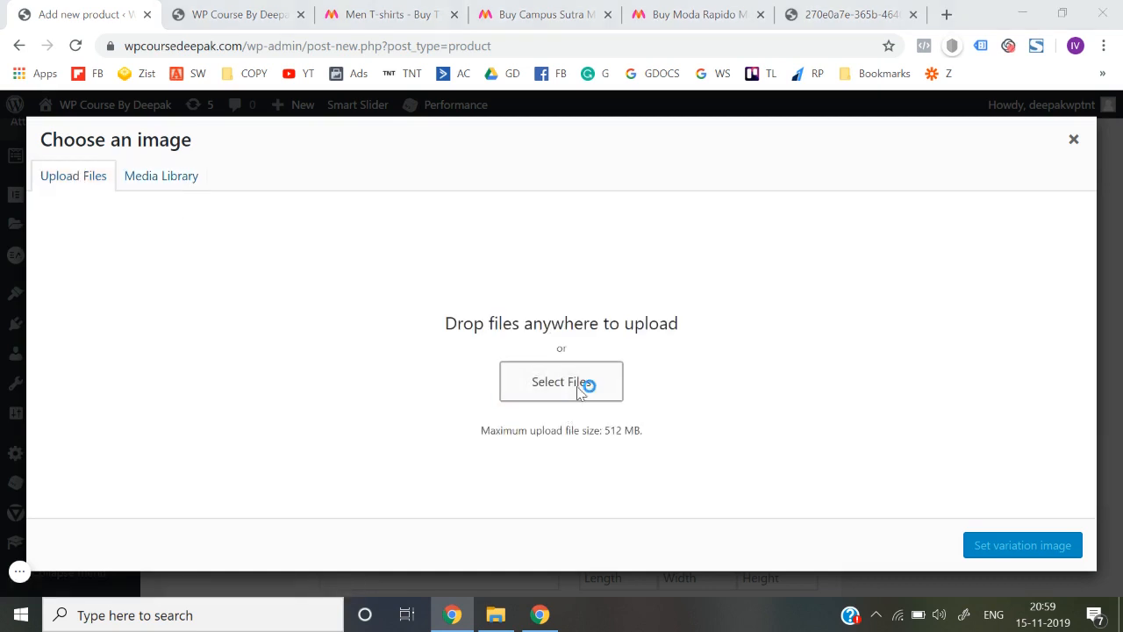
pyautogui.doubleClick(205, 136)
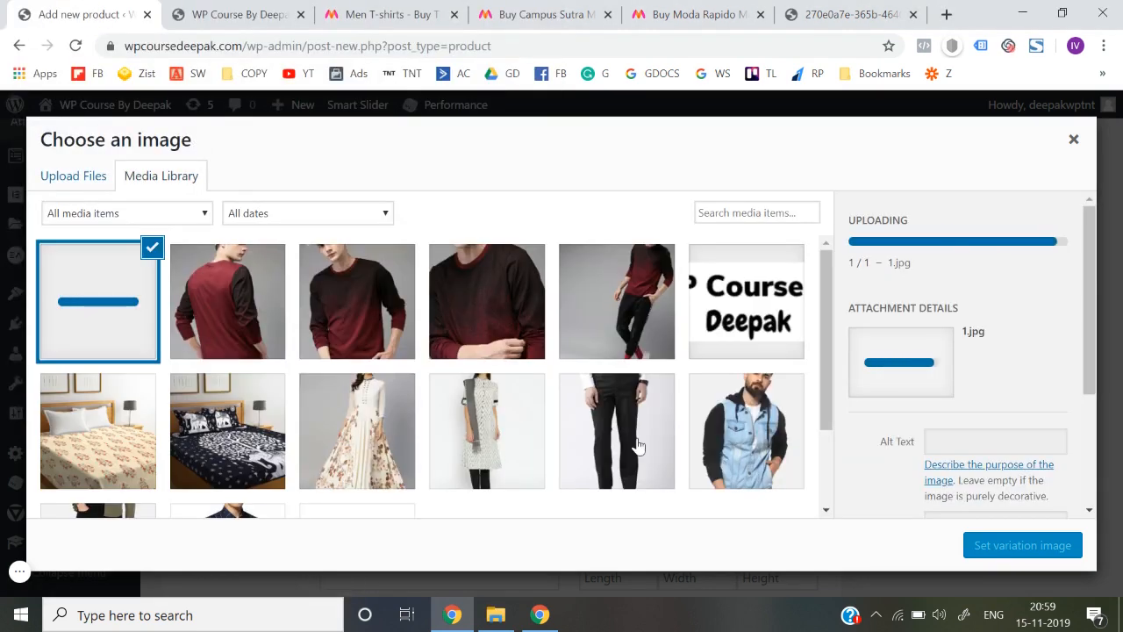
pyautogui.click(1013, 548)
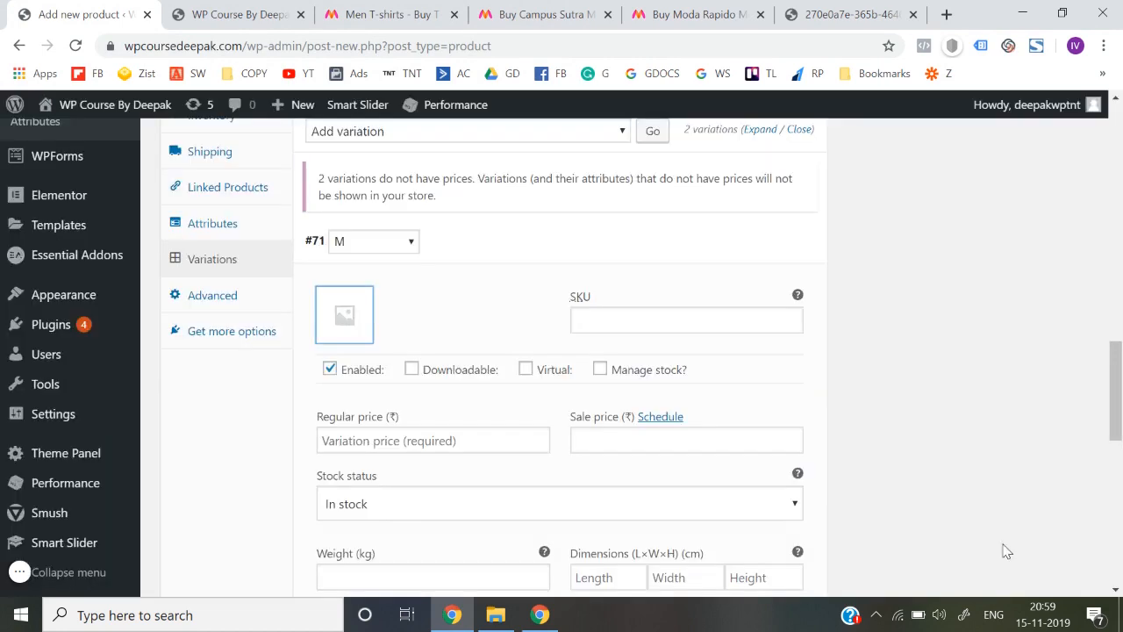
# - Give the M variation the SKU TU7, a regular price of 1188 and a sale price of 488, and collapse it
pyautogui.click(639, 312)
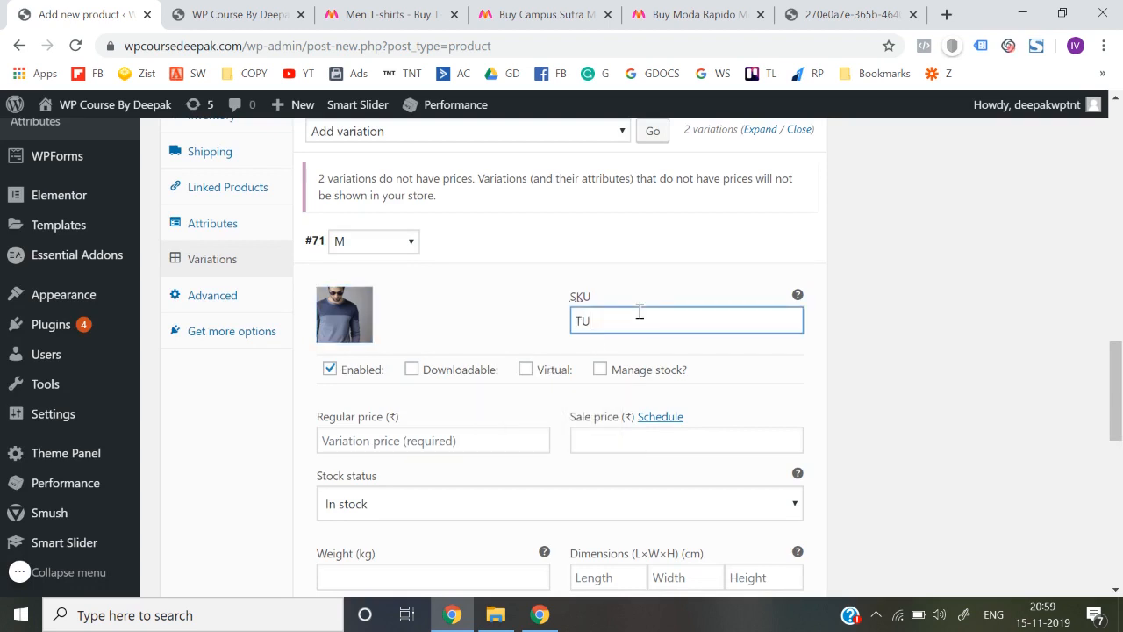
pyautogui.click(474, 441)
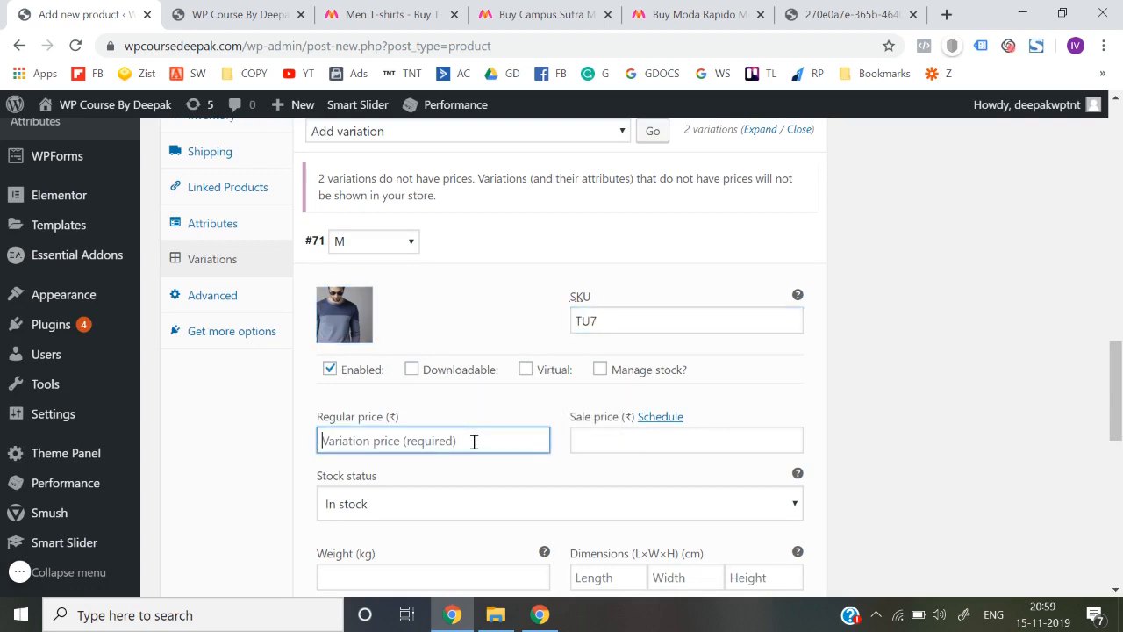
pyautogui.write('1188')
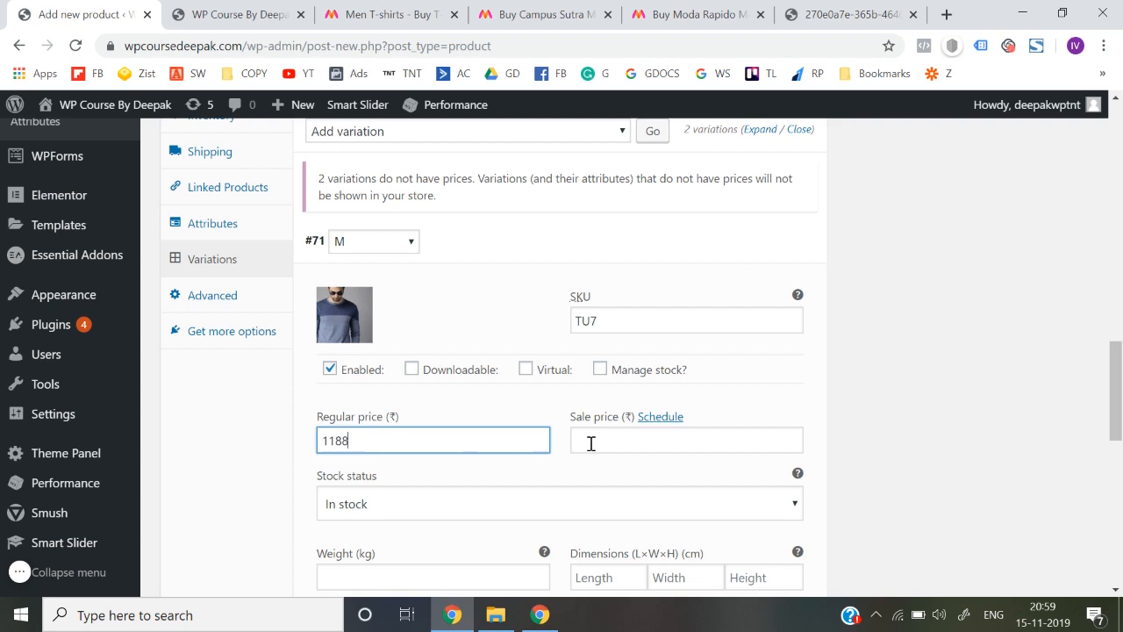
pyautogui.click(590, 443)
pyautogui.write('488')
pyautogui.scroll(-3, 462, 492)
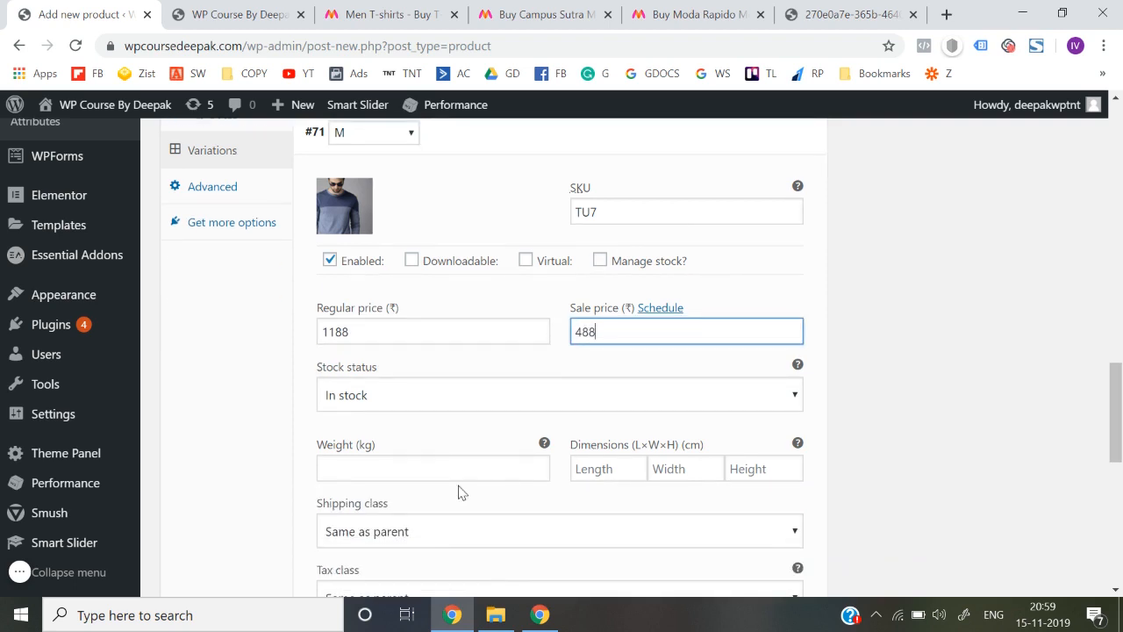
pyautogui.scroll(-3, 488, 470)
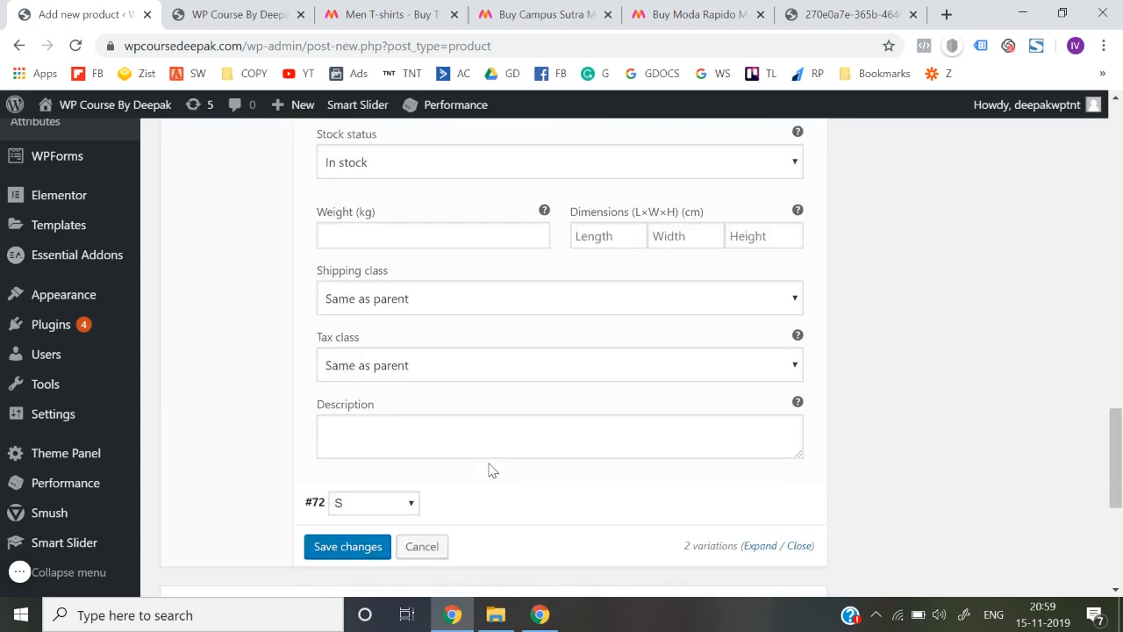
pyautogui.scroll(7, 489, 470)
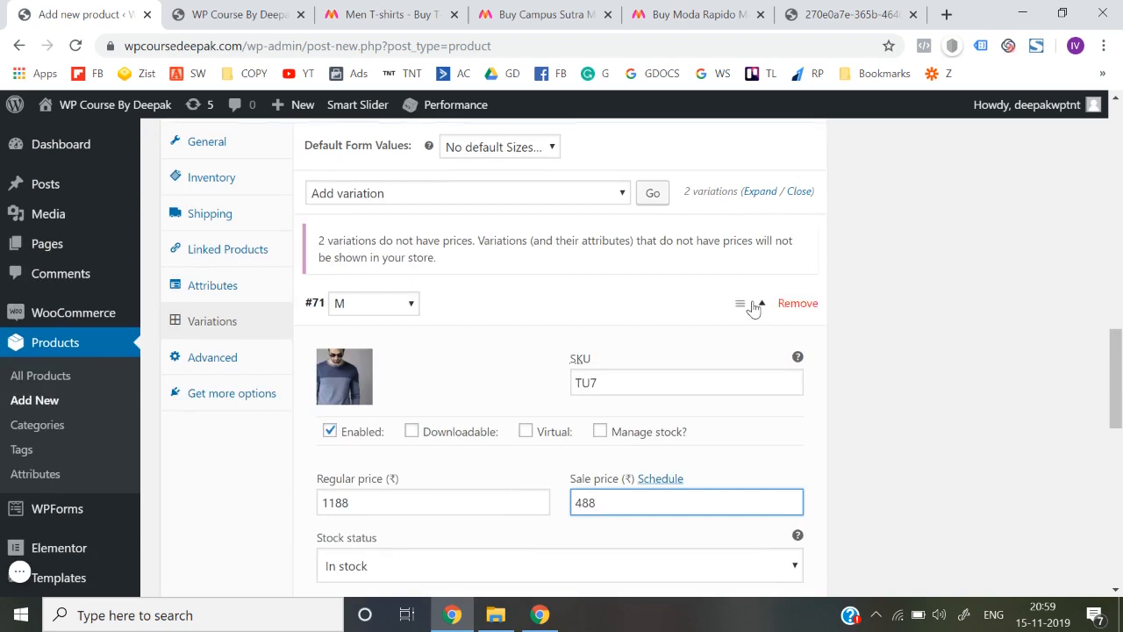
pyautogui.click(761, 306)
# - Expand the S variation, upload 2.jpg and set it as the variation's image
pyautogui.scroll(-2, 674, 254)
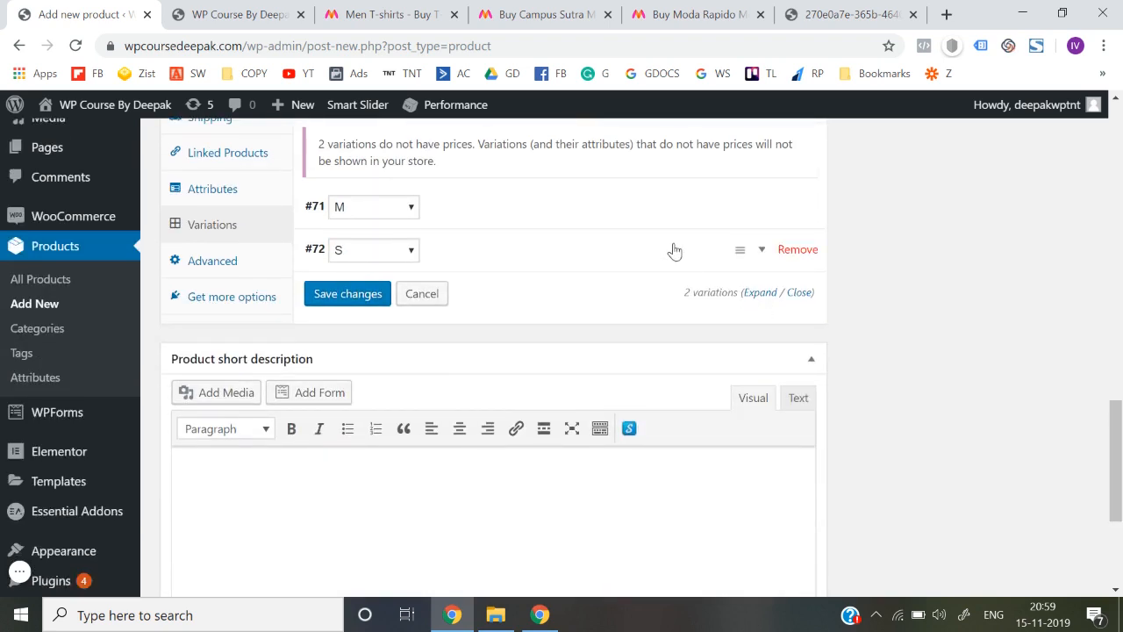
pyautogui.click(675, 253)
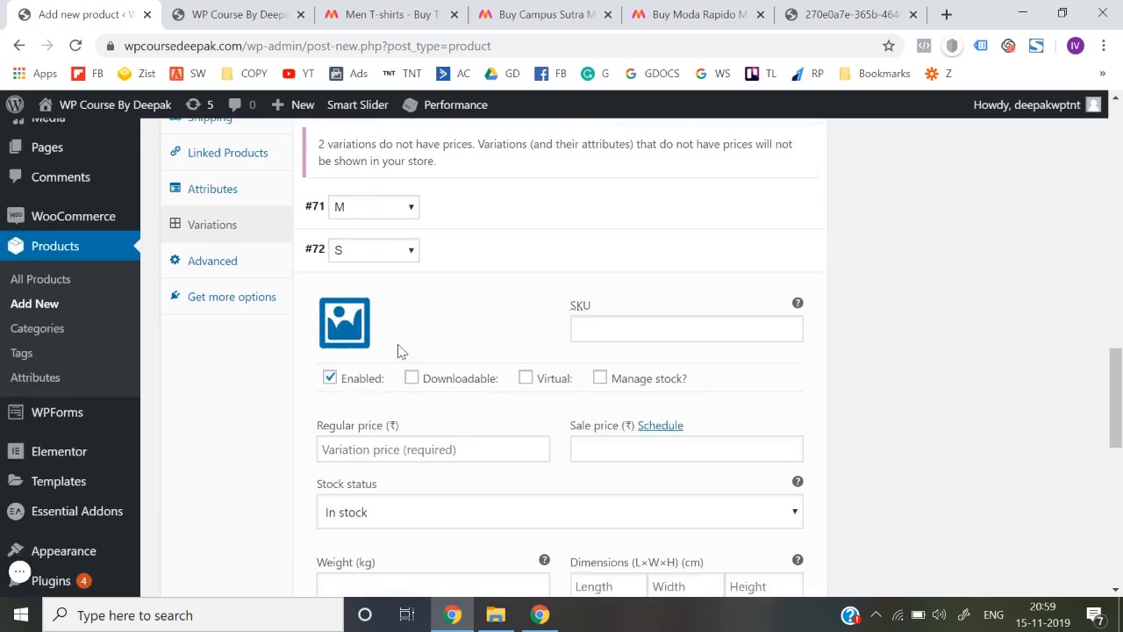
pyautogui.click(351, 329)
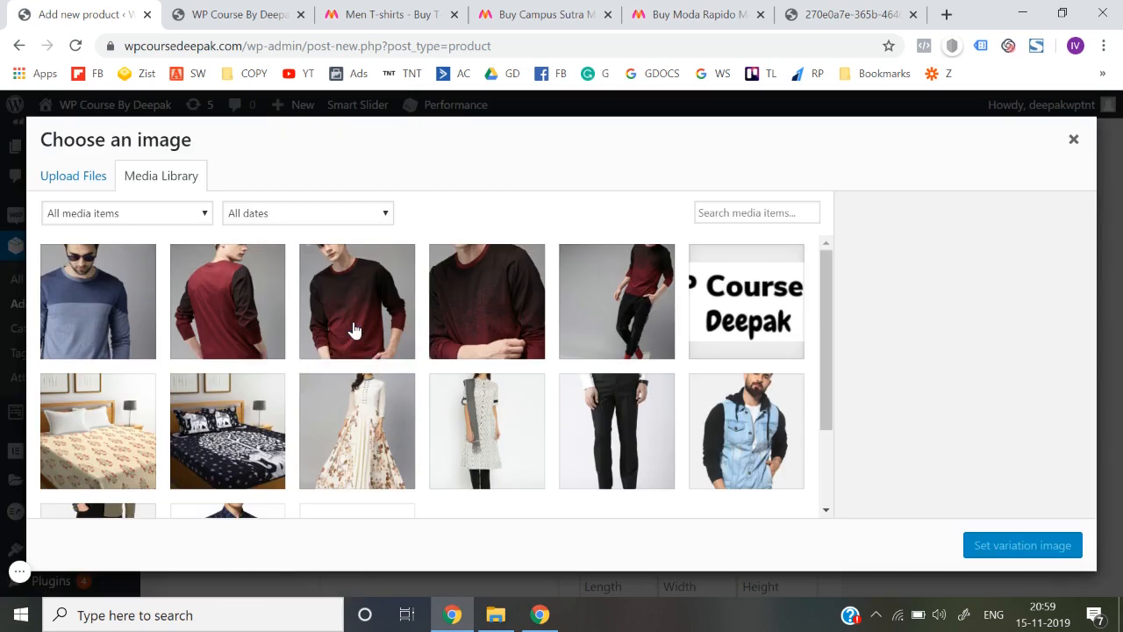
pyautogui.click(68, 176)
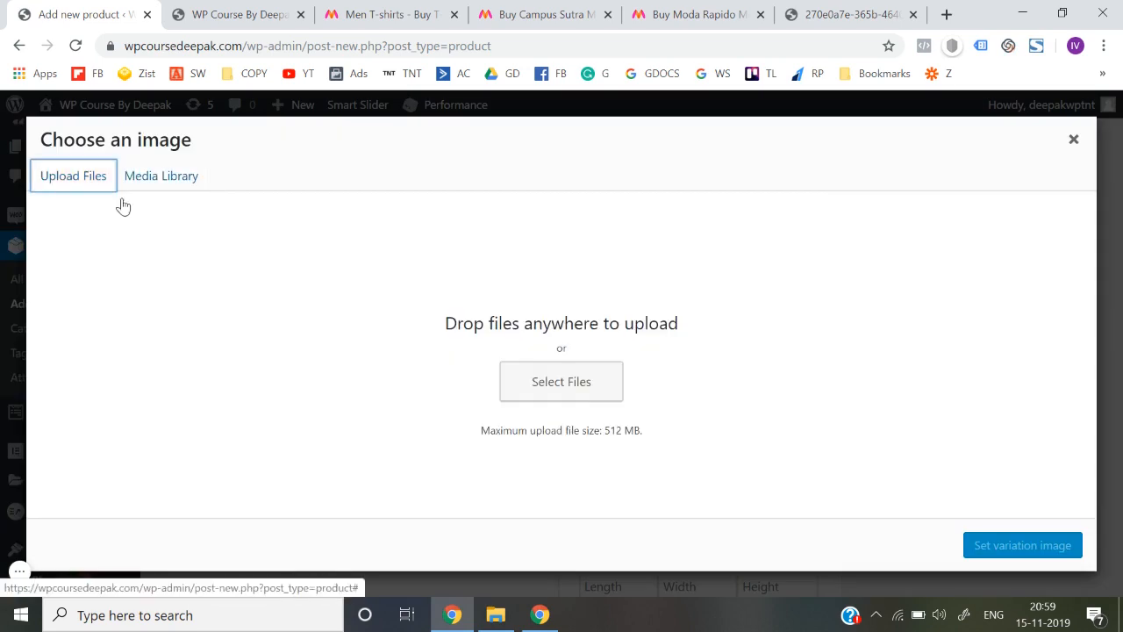
pyautogui.click(575, 394)
pyautogui.doubleClick(280, 159)
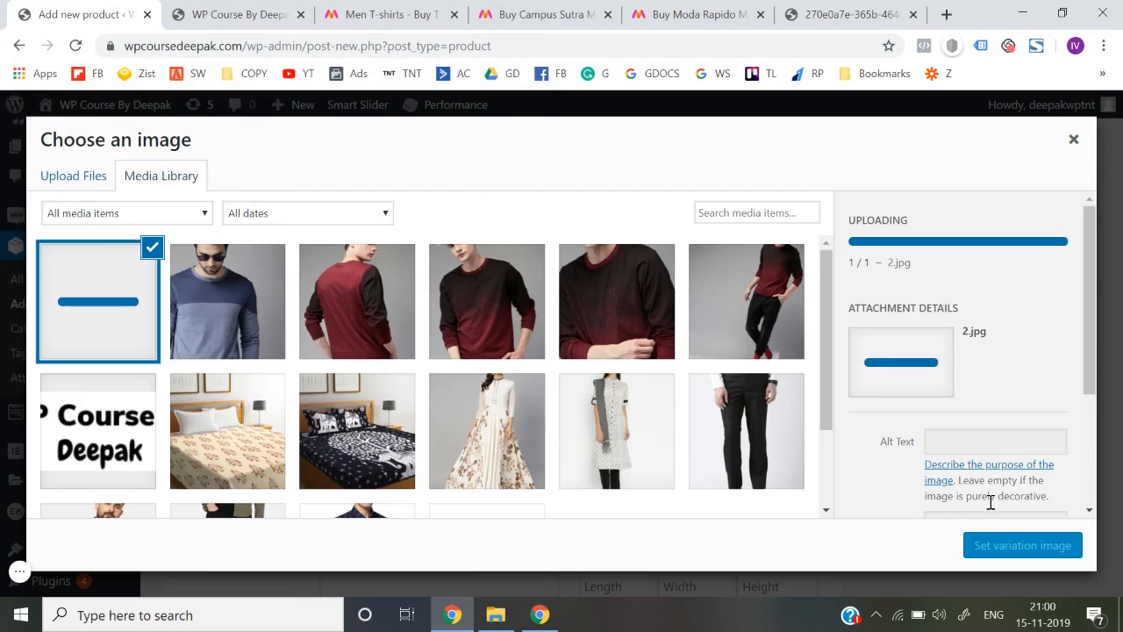
pyautogui.click(1026, 545)
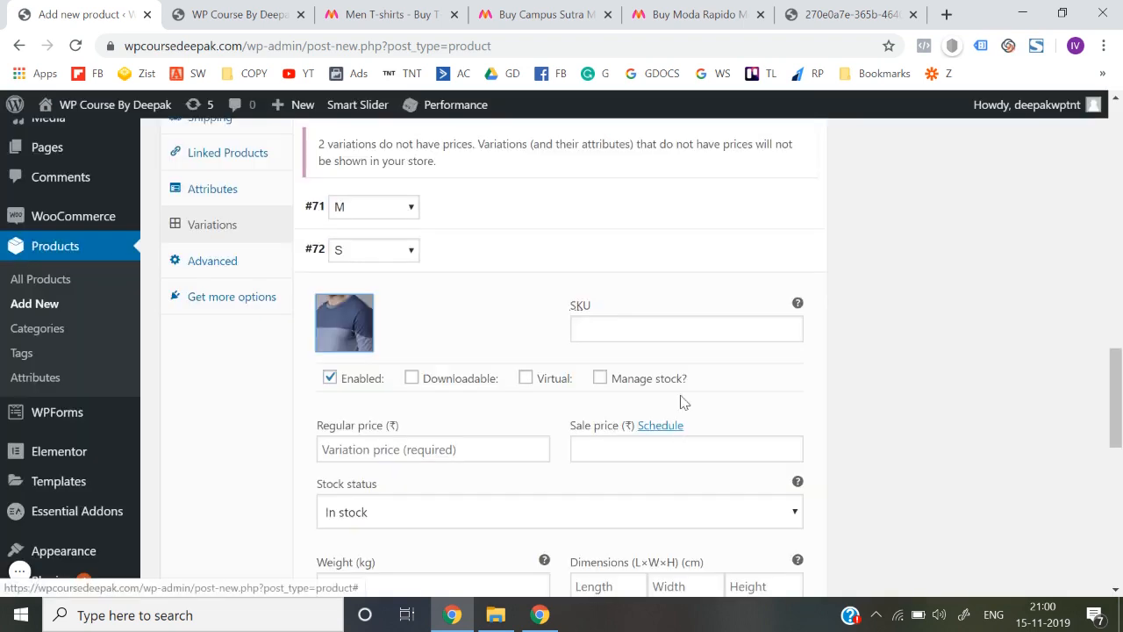
# - Give the S variation the SKU Yueywu, a regular price of 1177 and a sale price of 345
pyautogui.click(652, 339)
pyautogui.write('Yueywu')
pyautogui.scroll(-1, 651, 338)
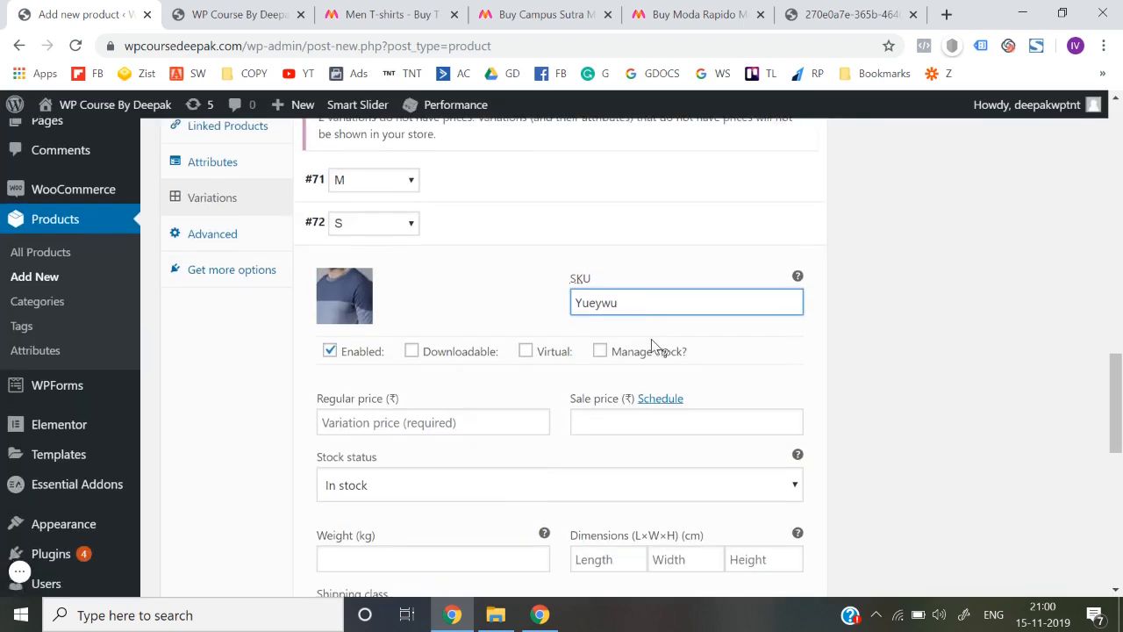
pyautogui.click(469, 413)
pyautogui.write('1177')
pyautogui.press('Tab')
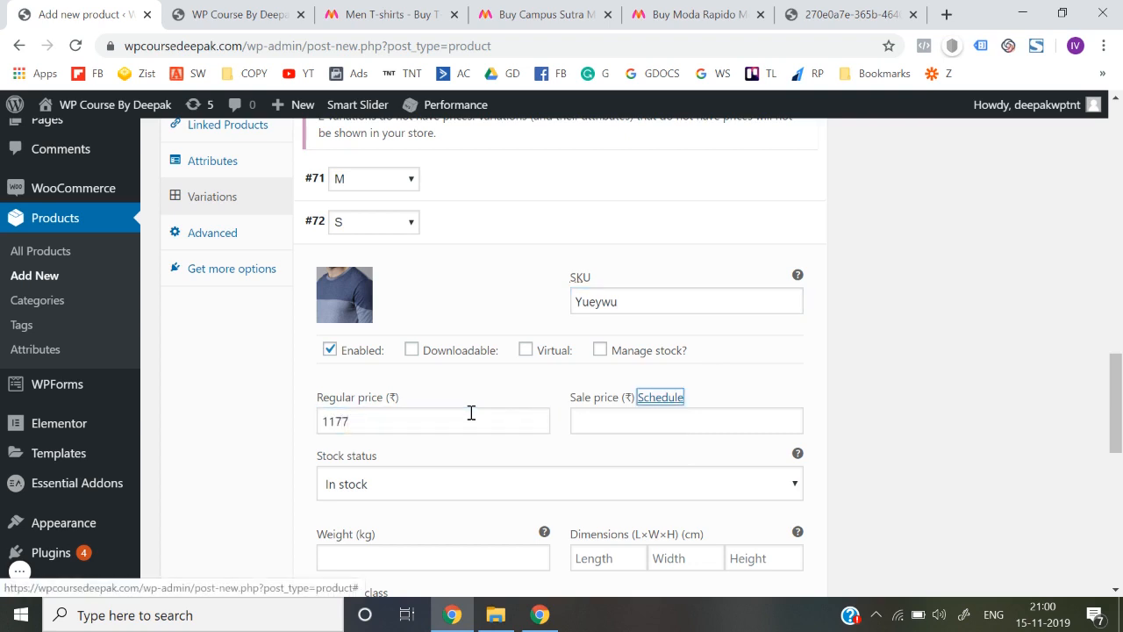
pyautogui.click(633, 411)
pyautogui.write('345')
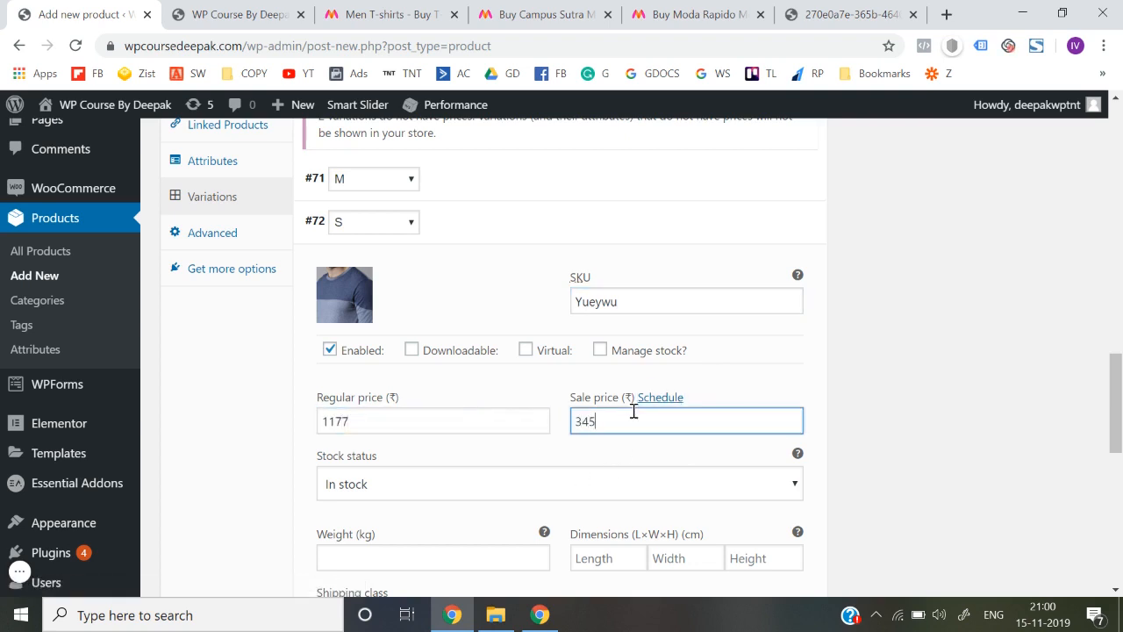
# - Recheck the M variation's SKU, image and prices, and collapse both the M and S variations
pyautogui.scroll(-3, 633, 411)
pyautogui.scroll(5, 734, 321)
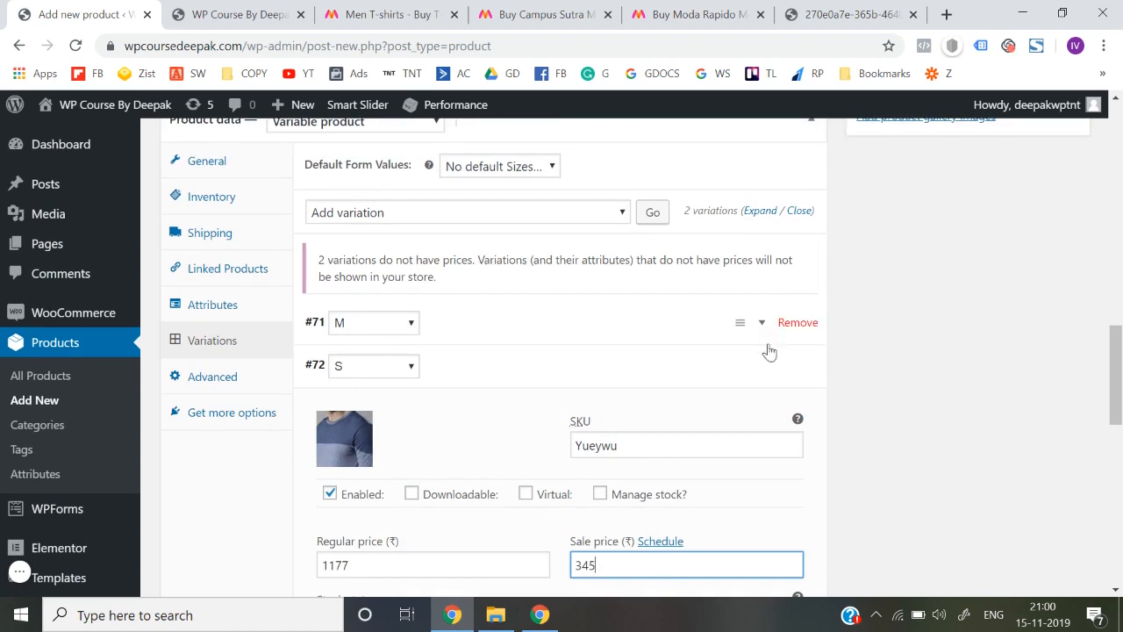
pyautogui.click(762, 325)
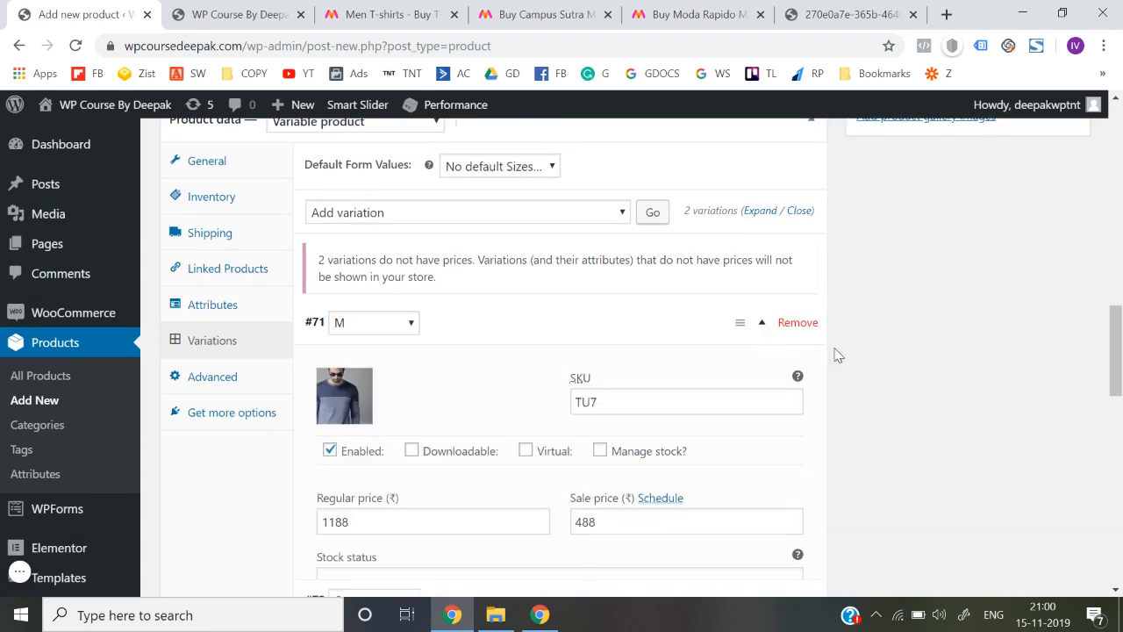
pyautogui.click(764, 325)
pyautogui.scroll(-1, 912, 369)
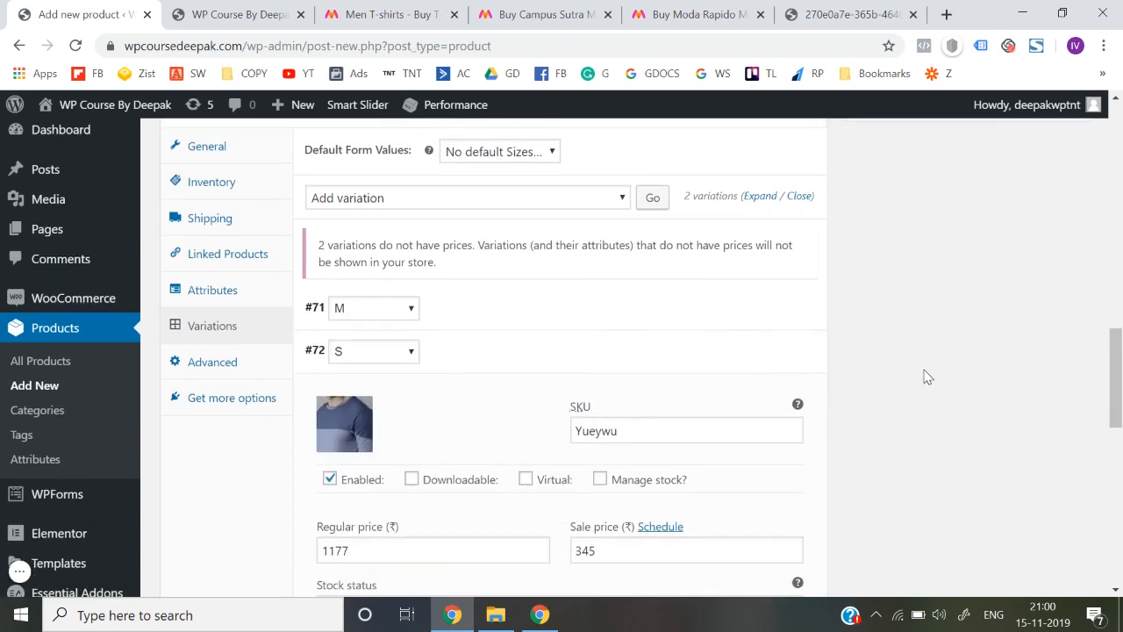
pyautogui.click(814, 362)
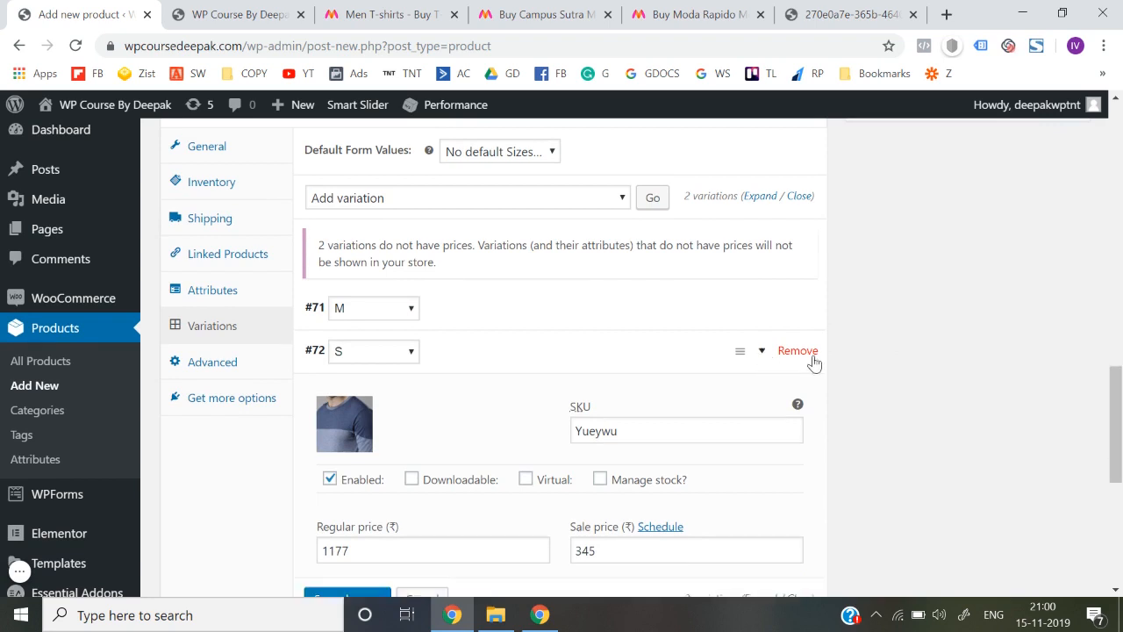
pyautogui.scroll(-2, 918, 400)
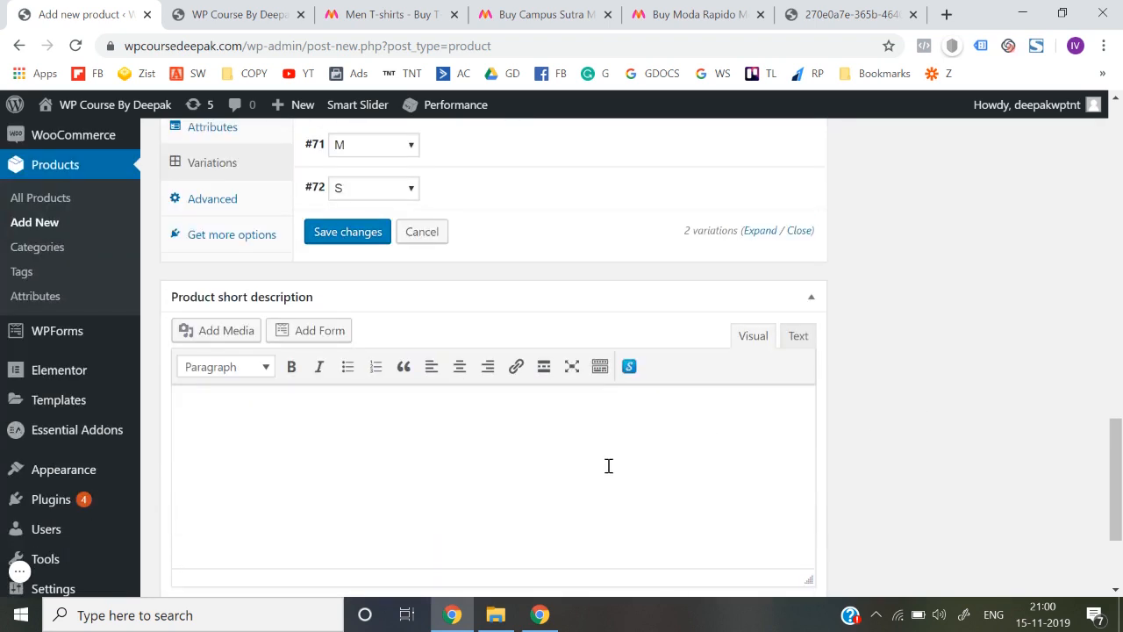
# - Copy the product details through Material & Care from the Moda Rapido T-shirt page on Myntra and paste them into the product short description
pyautogui.click(684, 14)
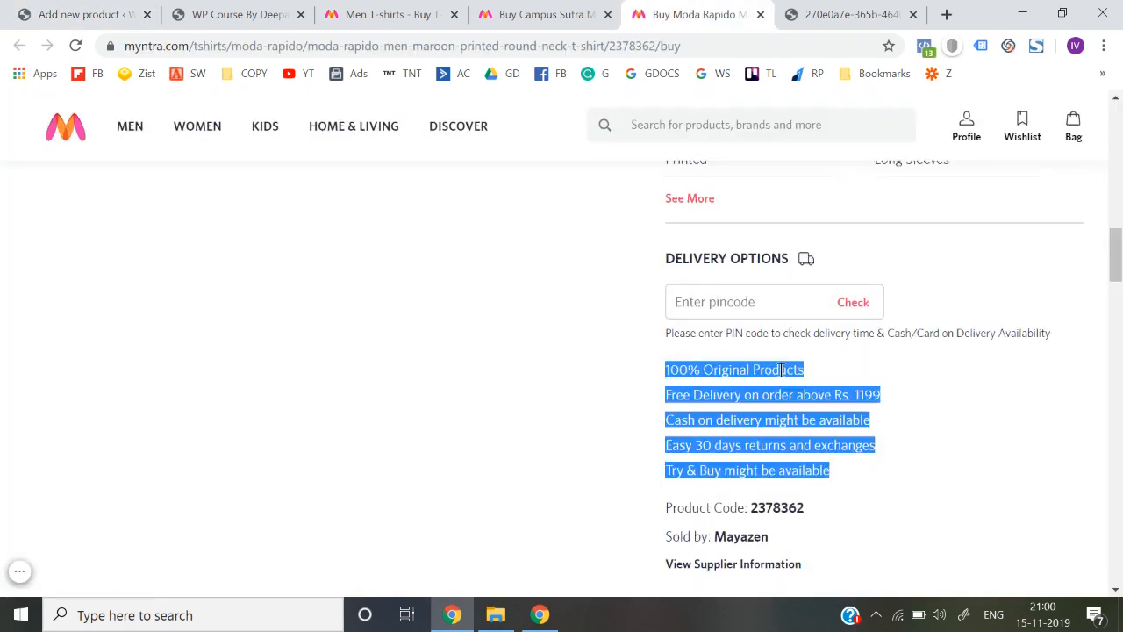
pyautogui.scroll(8, 783, 376)
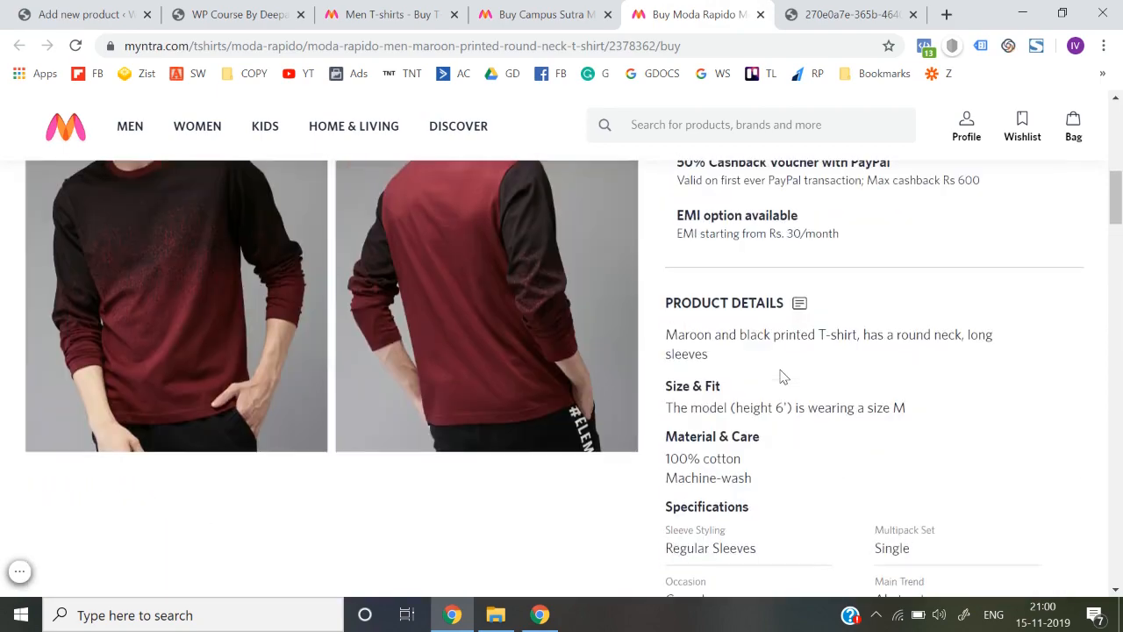
pyautogui.scroll(5, 781, 373)
pyautogui.scroll(-2, 743, 388)
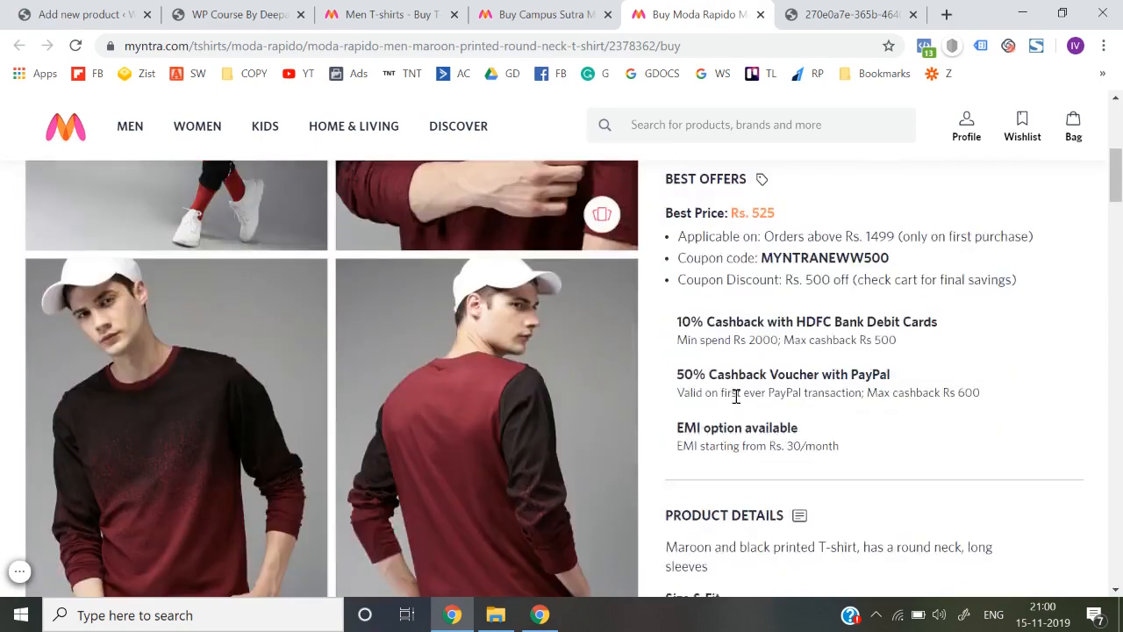
pyautogui.scroll(2, 735, 395)
pyautogui.scroll(-2, 736, 396)
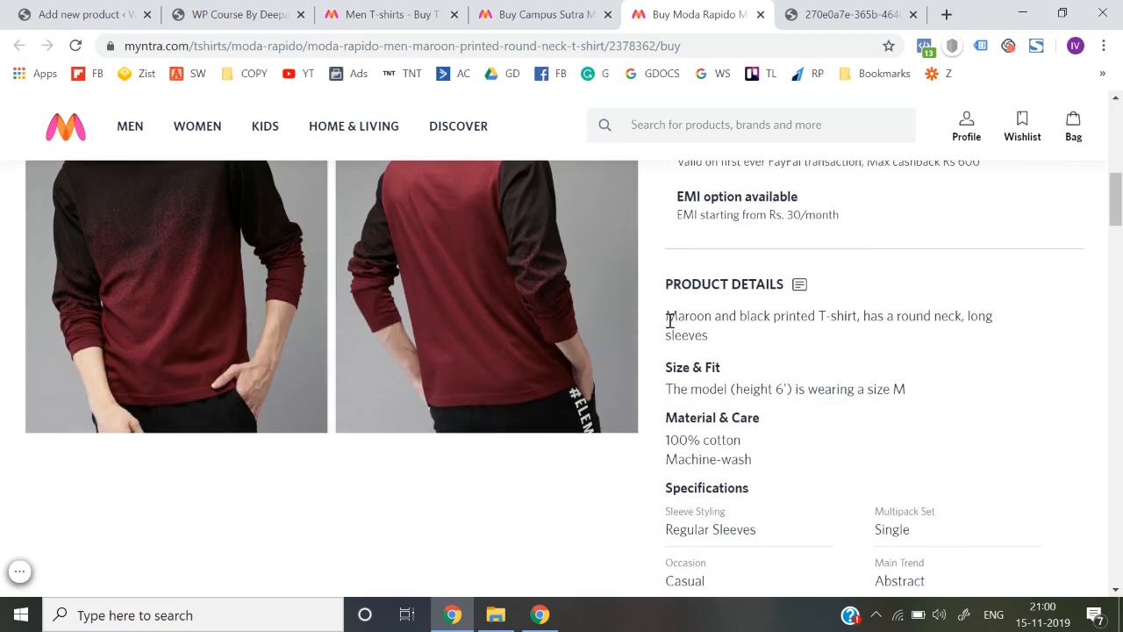
pyautogui.moveTo(671, 318); pyautogui.dragTo(762, 469)
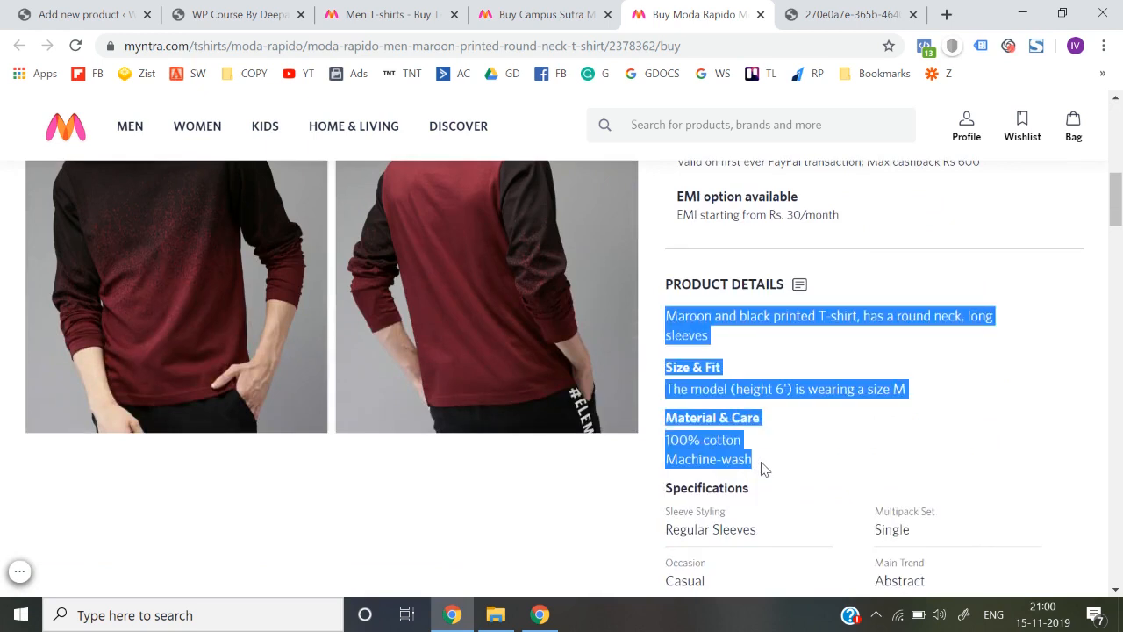
pyautogui.click(121, 11)
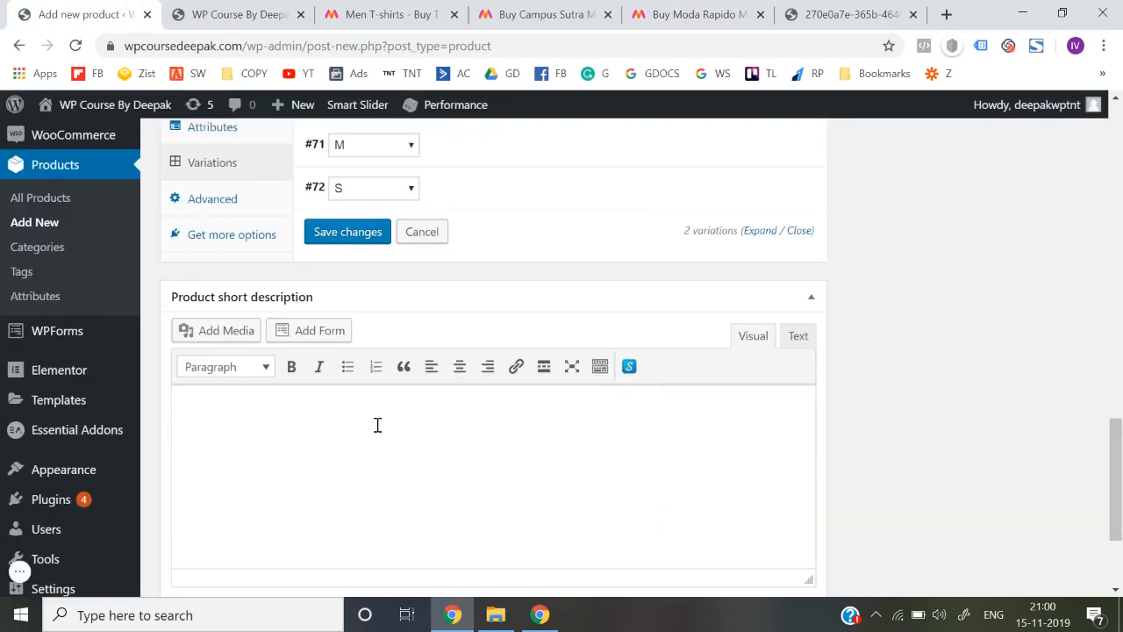
pyautogui.hotkey('ctrl', 'v')
# - Set 2-1.jpg, the close-up of the blue T-shirt, as the product image from the media library
pyautogui.scroll(7, 922, 446)
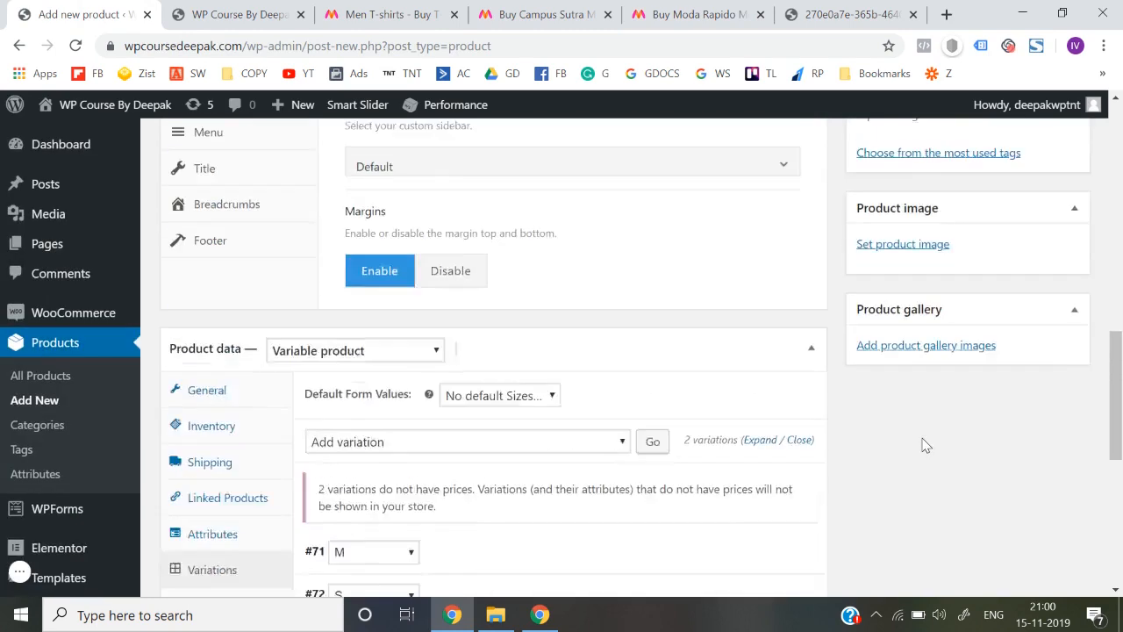
pyautogui.scroll(-1, 917, 421)
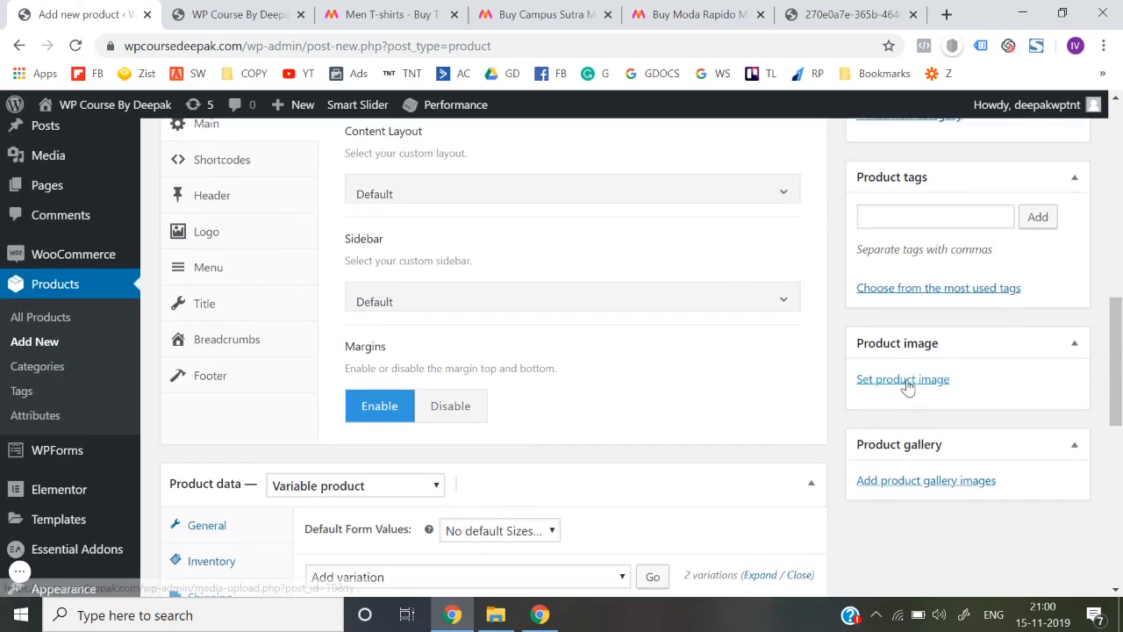
pyautogui.click(906, 382)
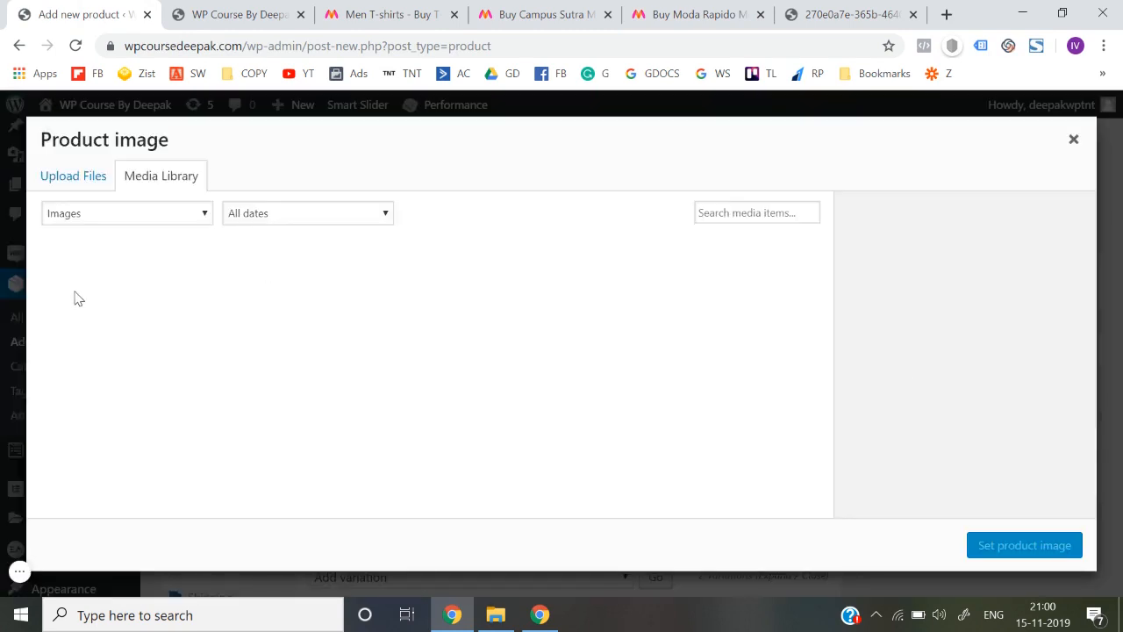
pyautogui.click(82, 293)
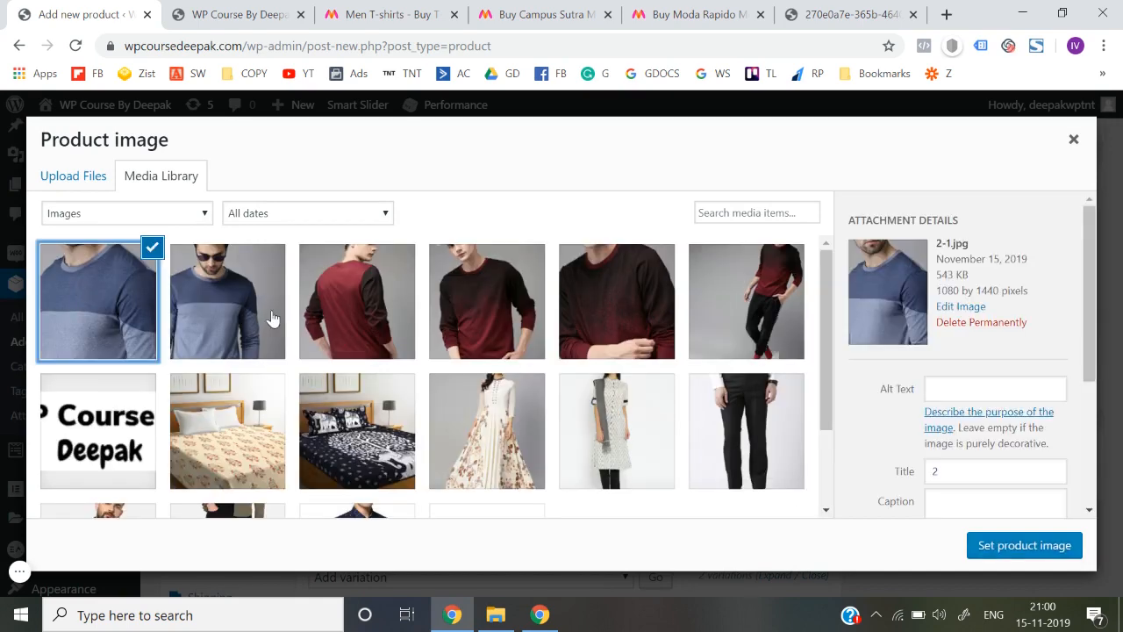
pyautogui.click(984, 544)
# - Start adding product gallery images and select 1-1.jpg in the media library
pyautogui.scroll(-2, 990, 421)
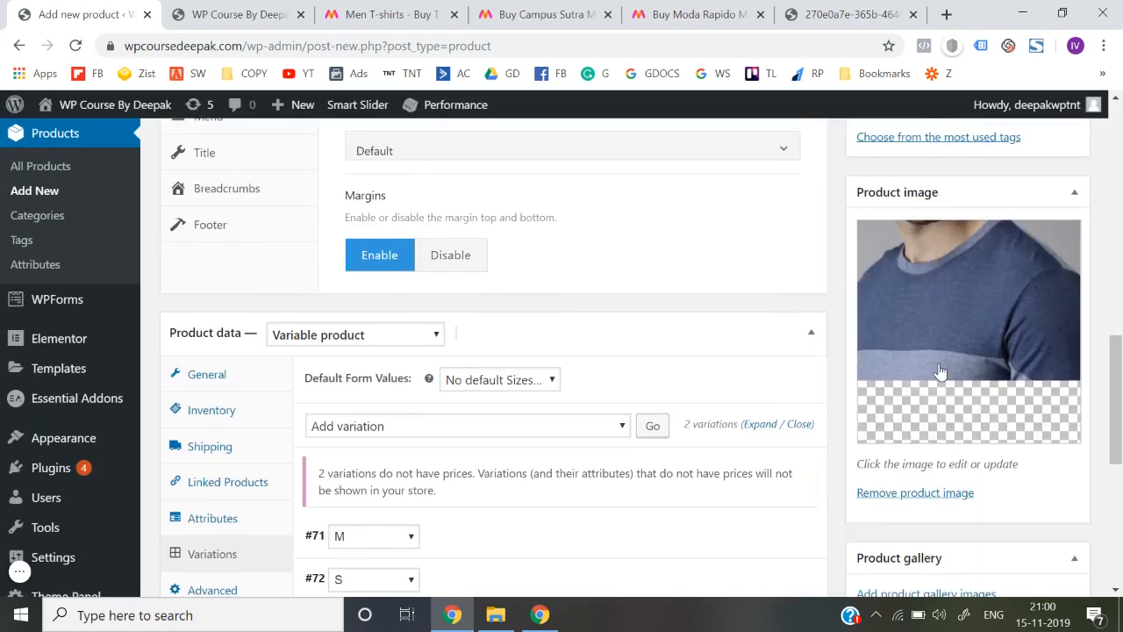
pyautogui.scroll(-2, 940, 504)
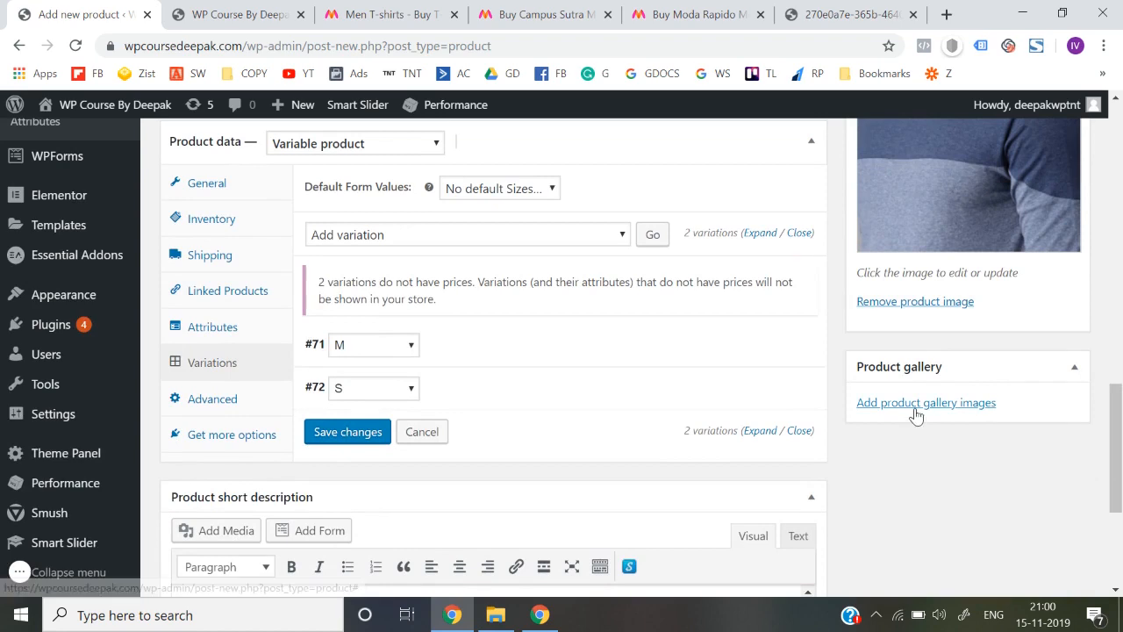
pyautogui.click(917, 405)
pyautogui.click(100, 318)
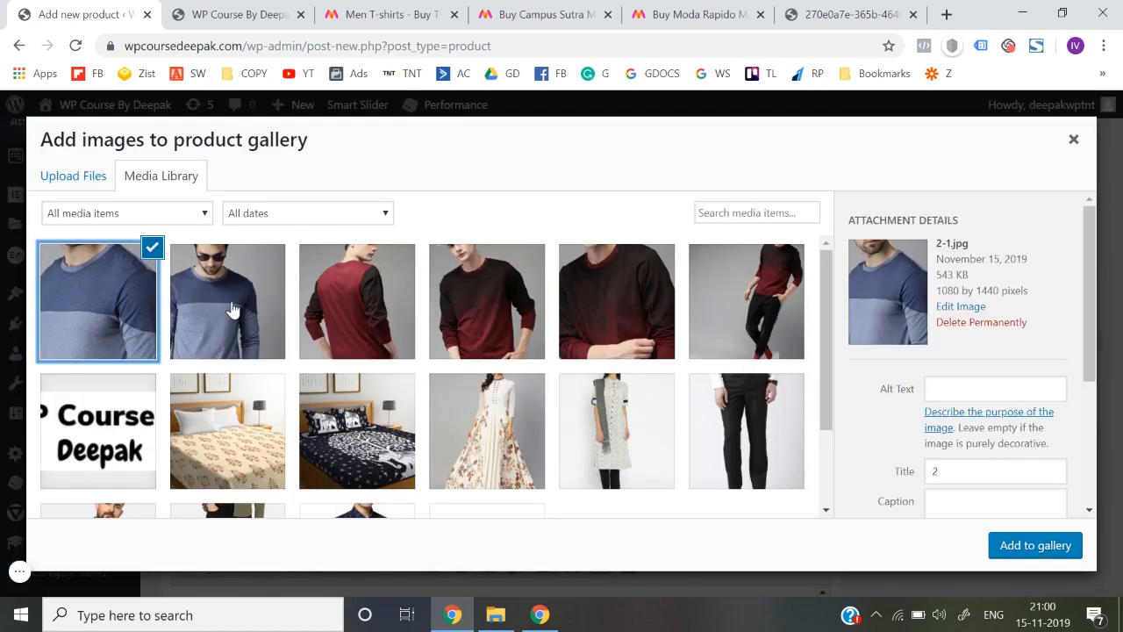
pyautogui.click(231, 311)
pyautogui.click(119, 318)
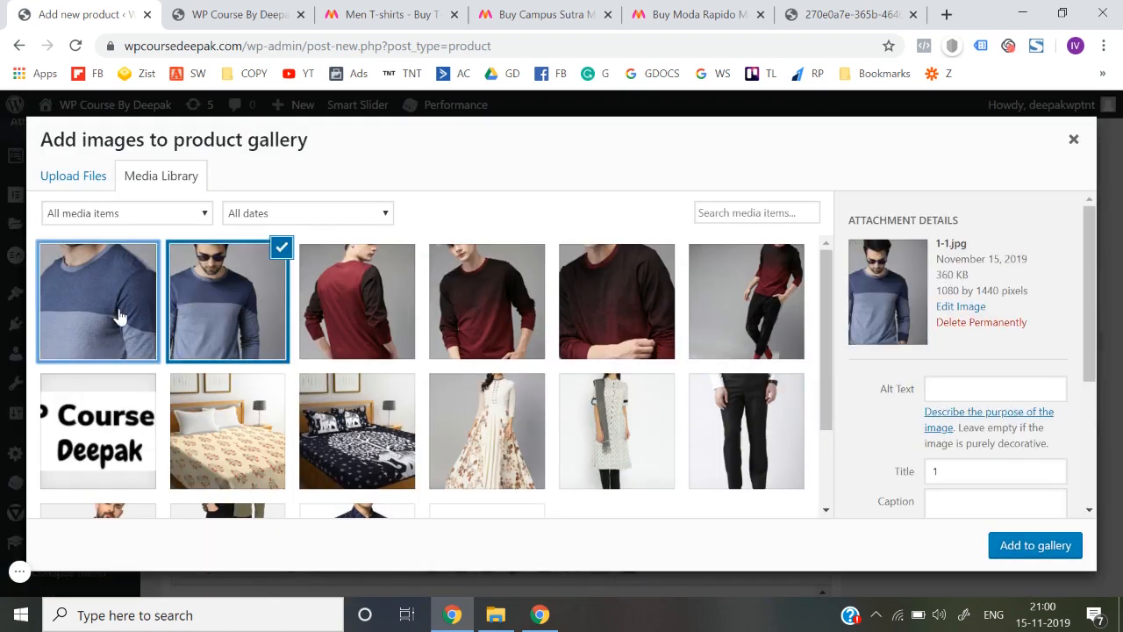
pyautogui.click(219, 292)
# - Upload all three images (1, 2 and 33) from the Images folder and add the selected images to the product gallery
pyautogui.click(68, 175)
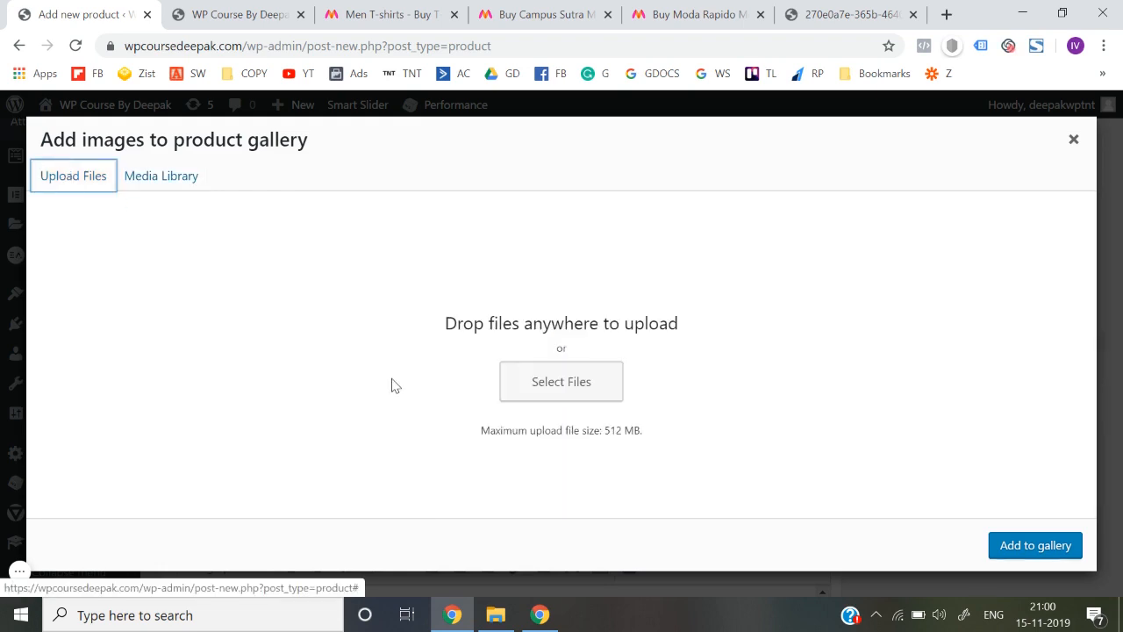
pyautogui.click(548, 371)
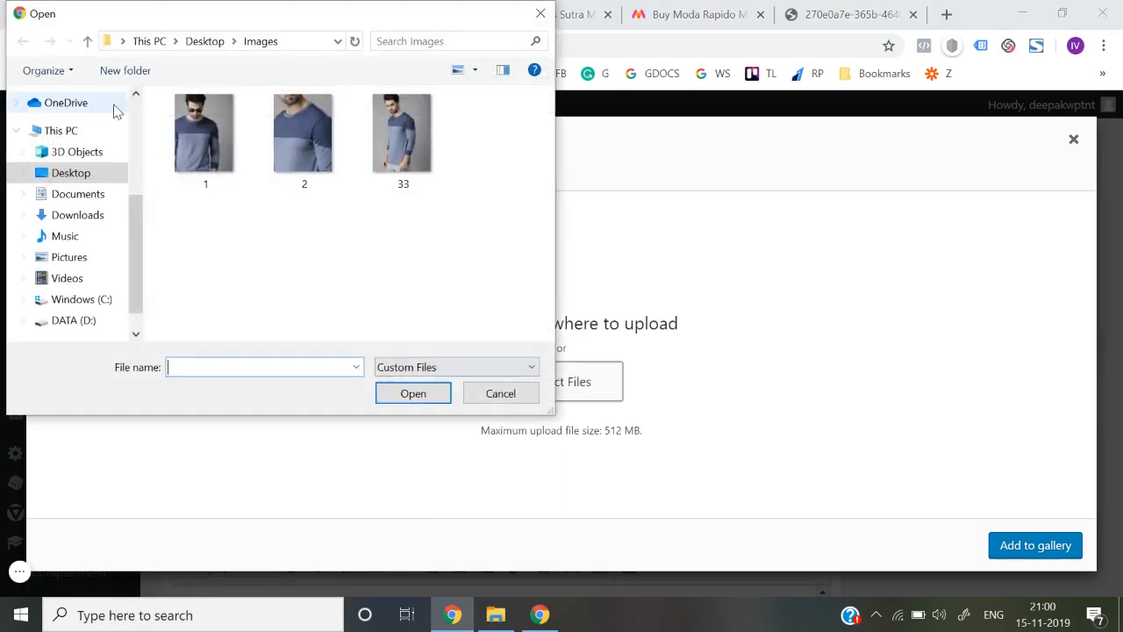
pyautogui.moveTo(112, 107); pyautogui.dragTo(82, 137)
pyautogui.click(219, 149)
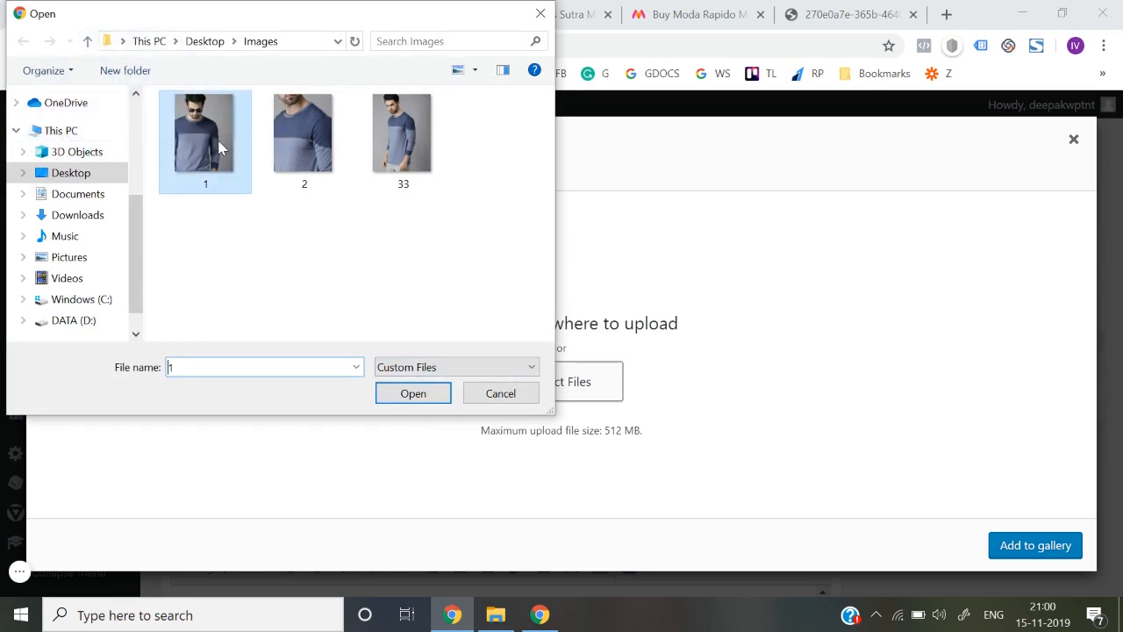
pyautogui.hotkey('ctrl', 'a')
pyautogui.press('Return')
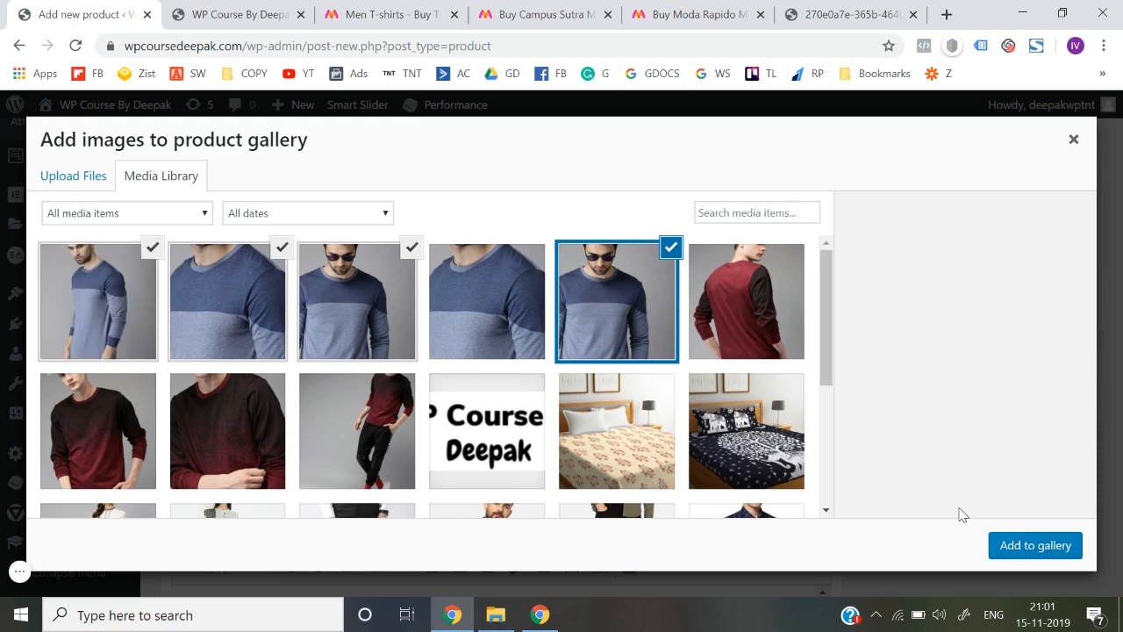
pyautogui.click(1041, 547)
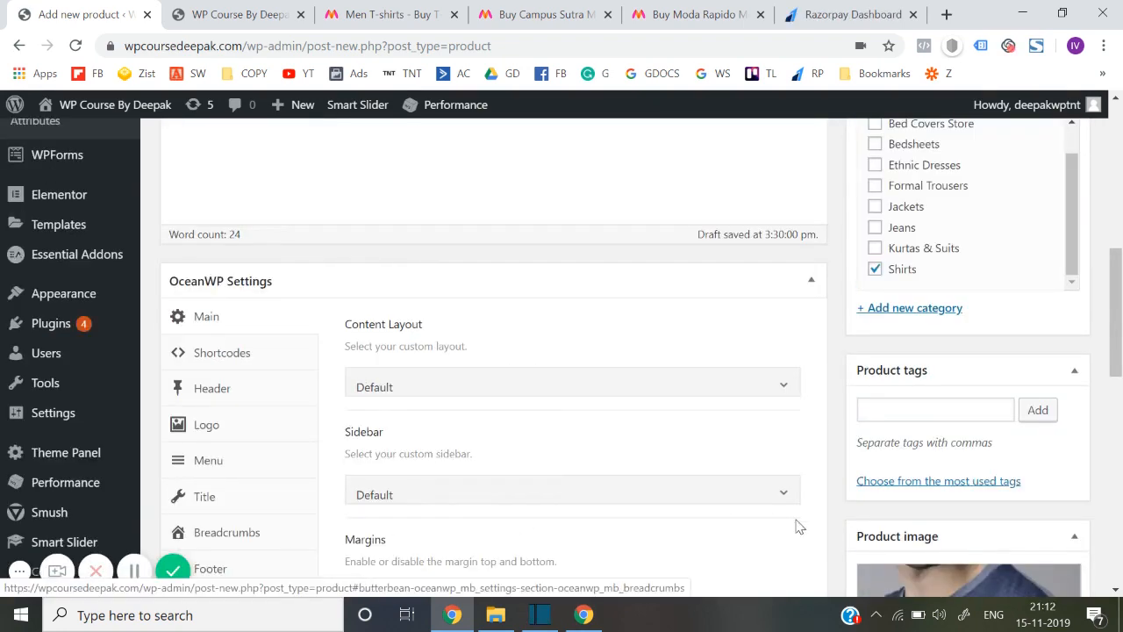
# - Review the product's settings, images and Shirts category, and publish the Campus Sutra product
pyautogui.scroll(-5, 807, 527)
pyautogui.scroll(3, 941, 487)
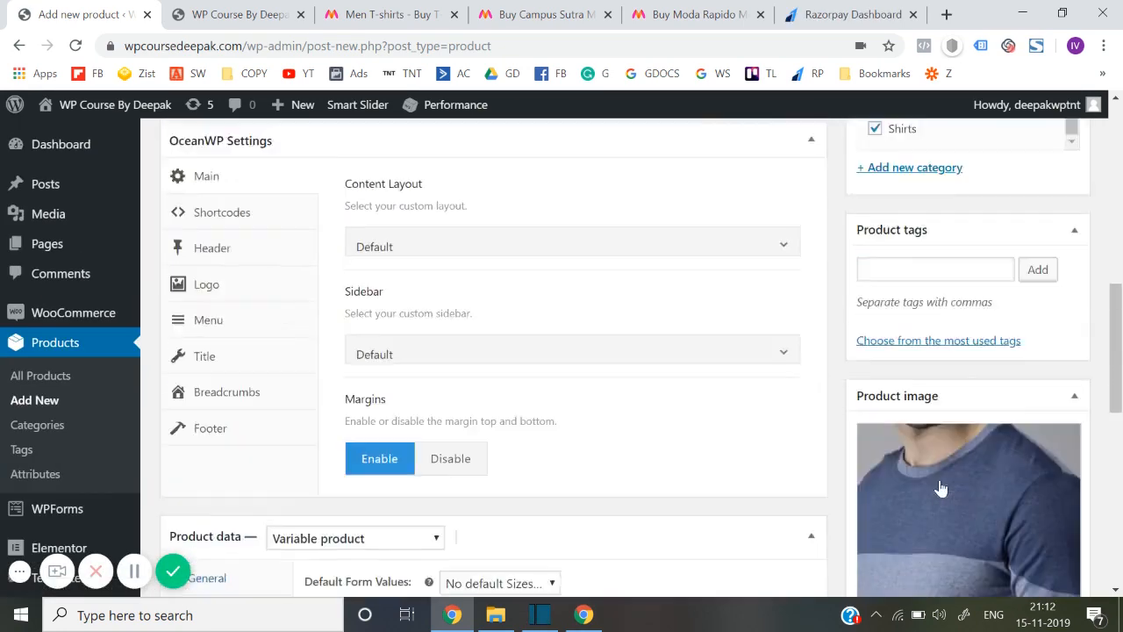
pyautogui.scroll(3, 940, 488)
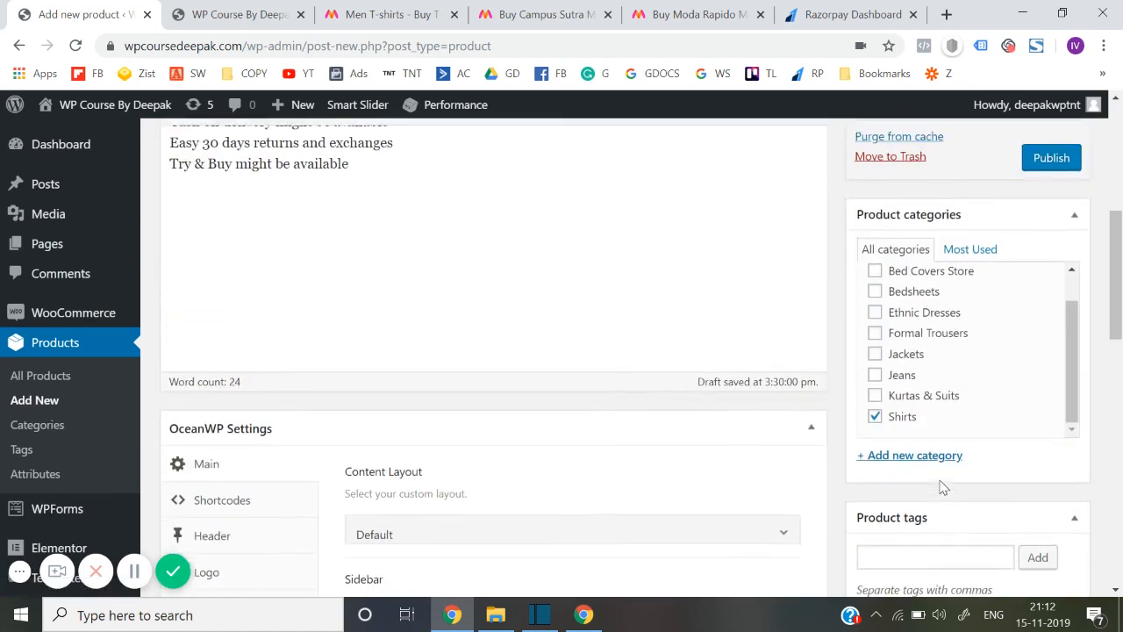
pyautogui.click(1051, 164)
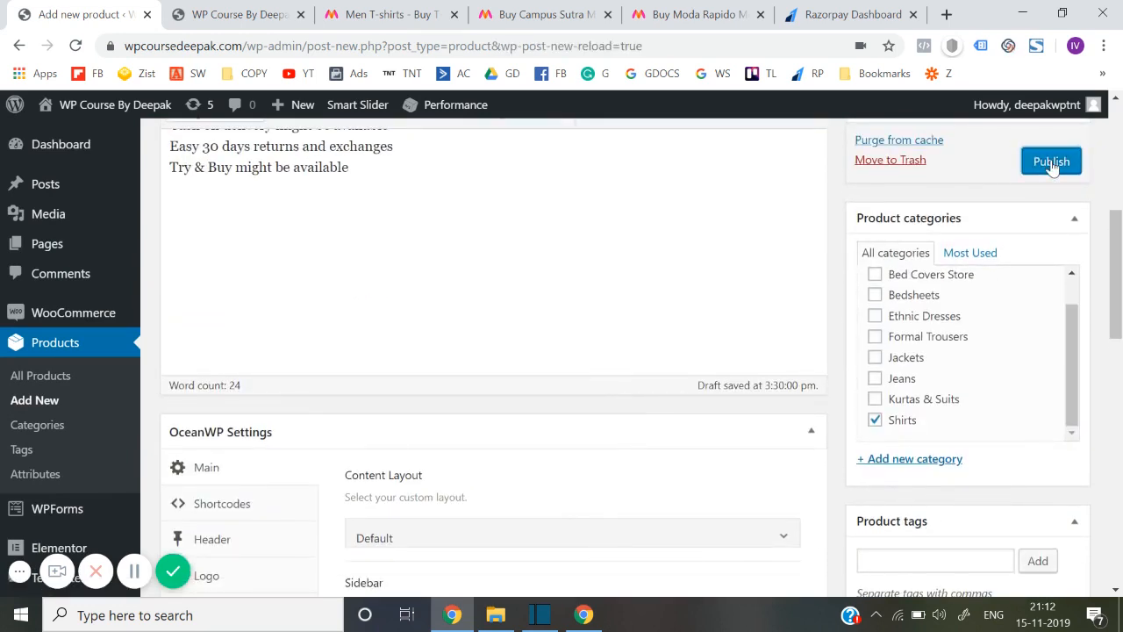
pyautogui.click(1051, 163)
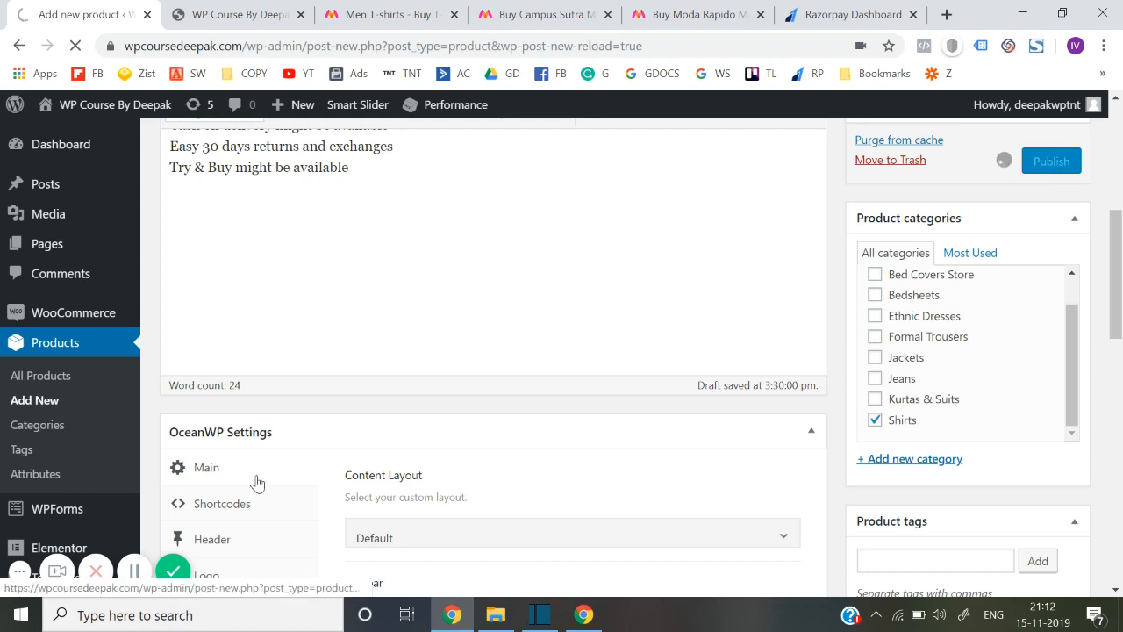
pyautogui.click(16, 573)
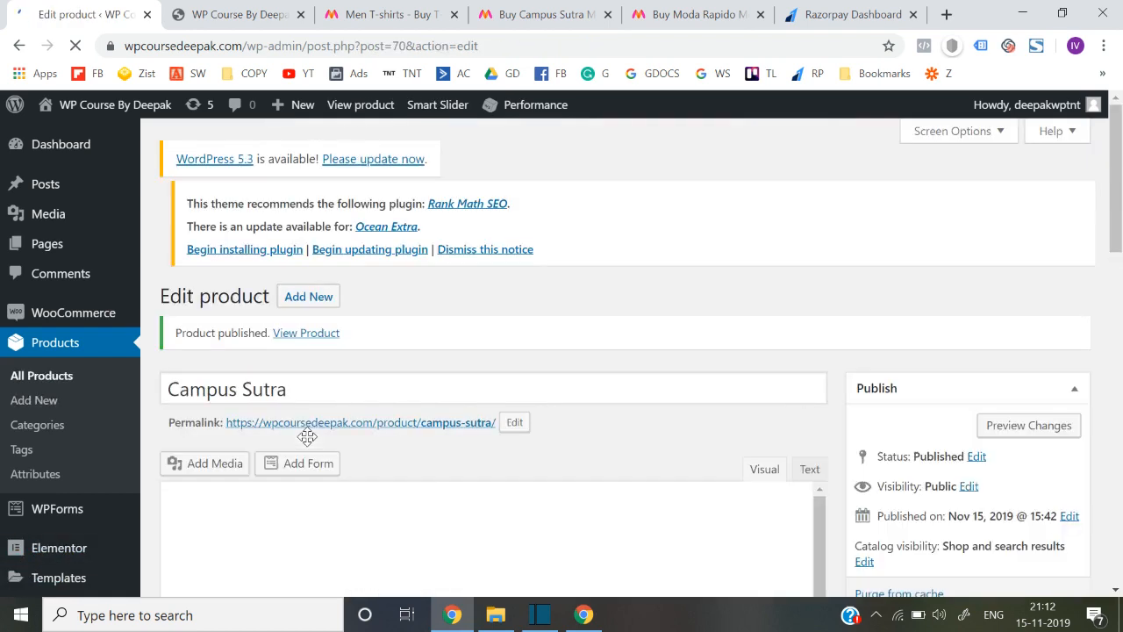
# - Open the published Campus Sutra product page in a new tab and check its image, price range, description and Sizes option
pyautogui.rightClick(302, 336)
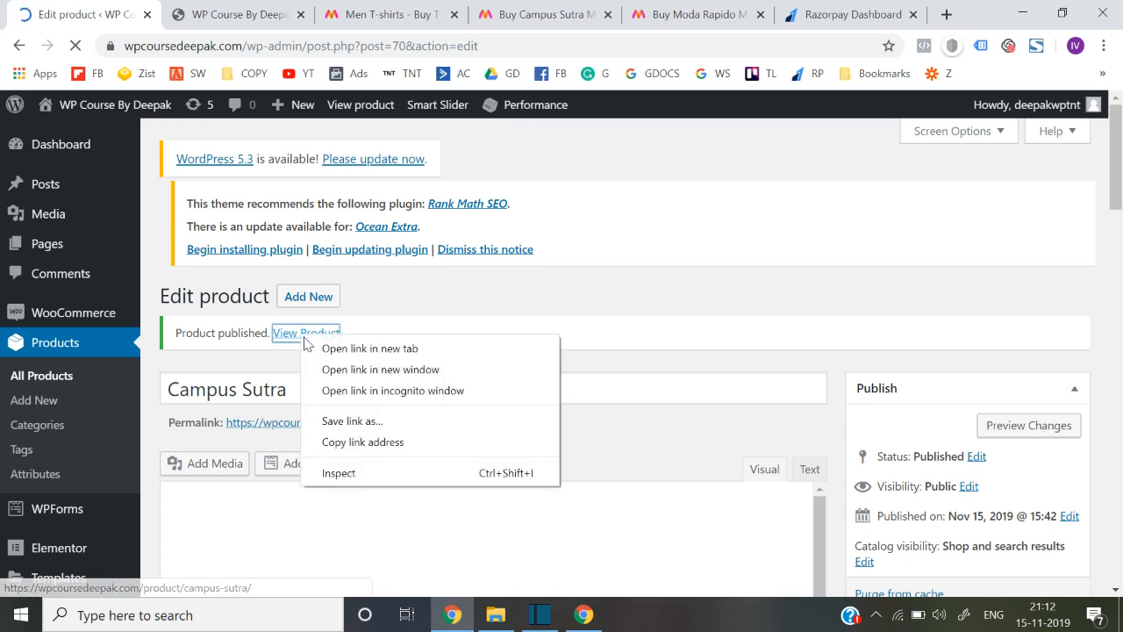
pyautogui.click(320, 350)
pyautogui.click(241, 7)
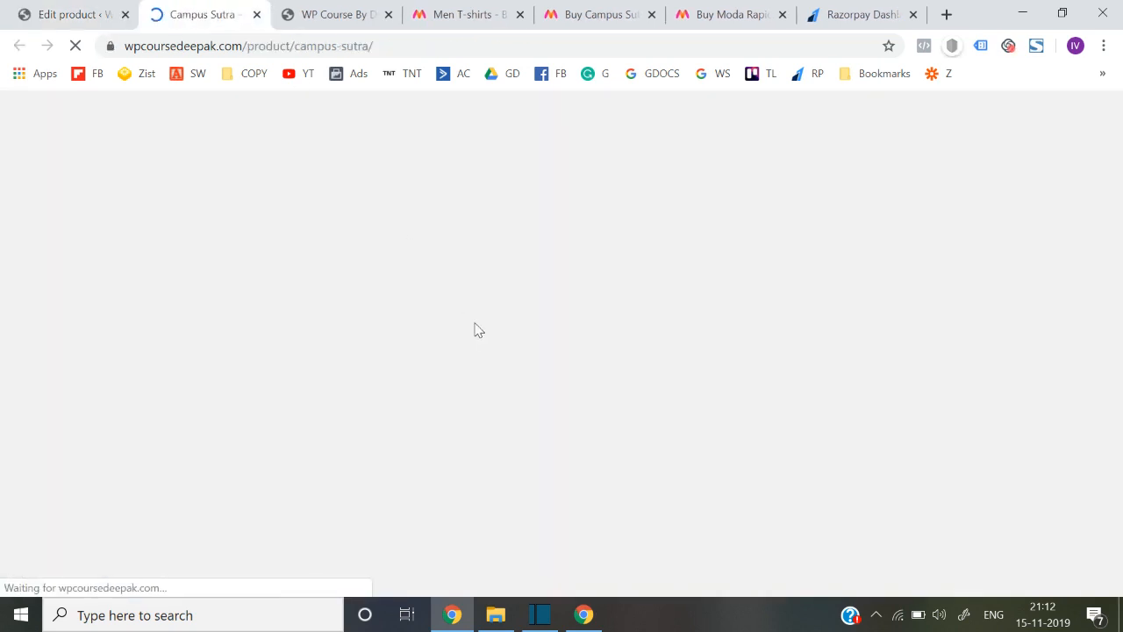
pyautogui.scroll(-1, 474, 330)
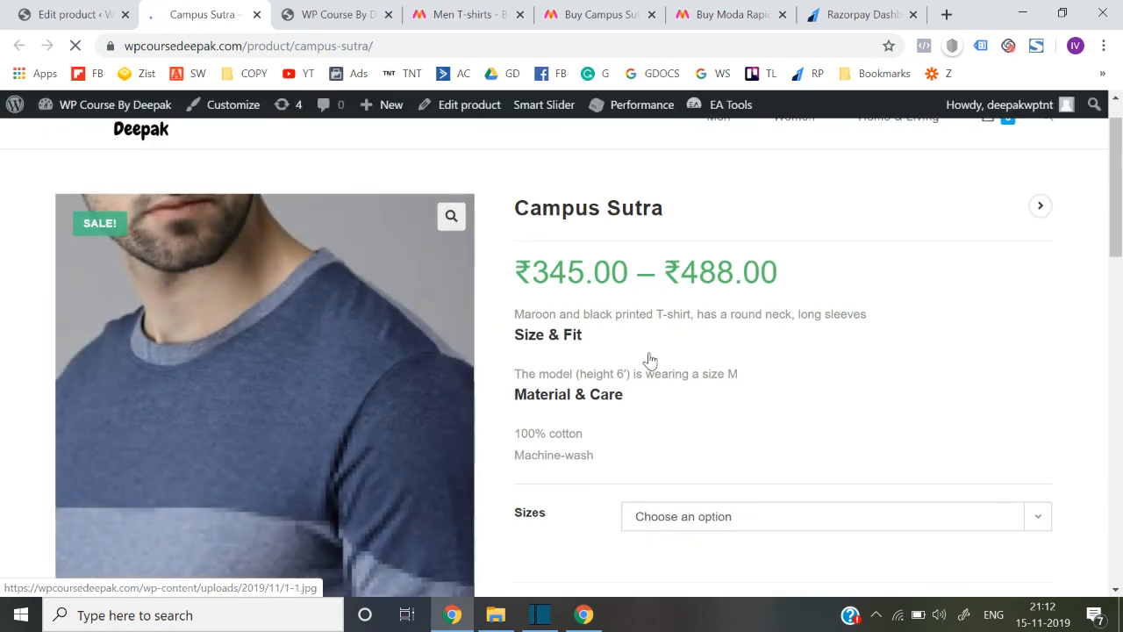
# - Check the Campus Sutra page's size and cart options, and open the Men's Shirts category to review its product listing
pyautogui.scroll(-5, 649, 360)
pyautogui.scroll(3, 649, 359)
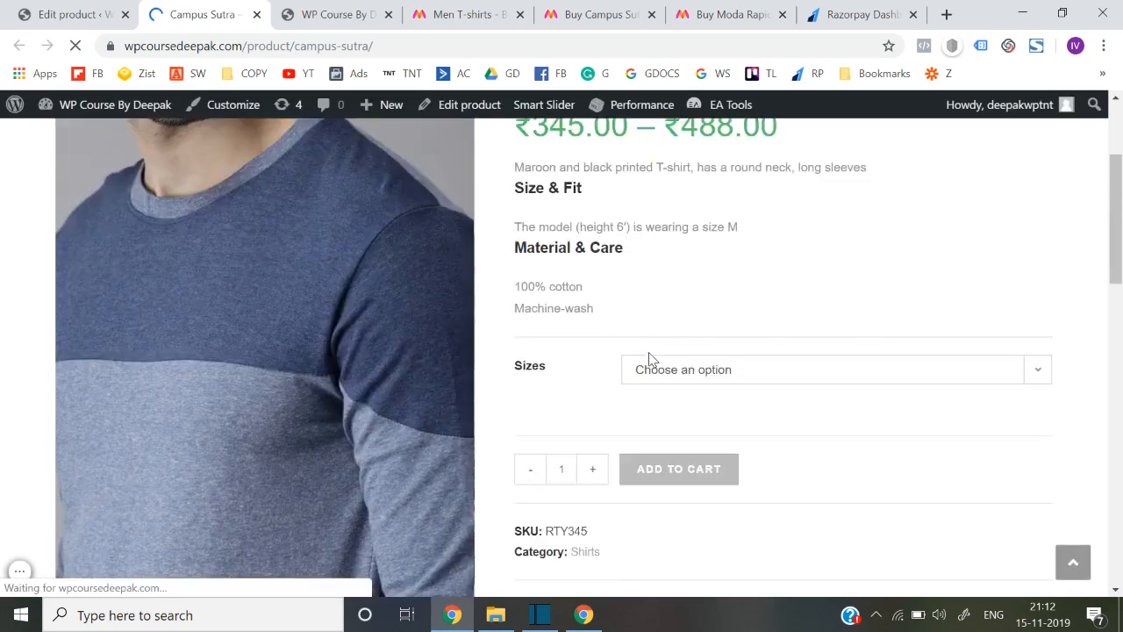
pyautogui.scroll(3, 649, 360)
pyautogui.moveTo(714, 176)
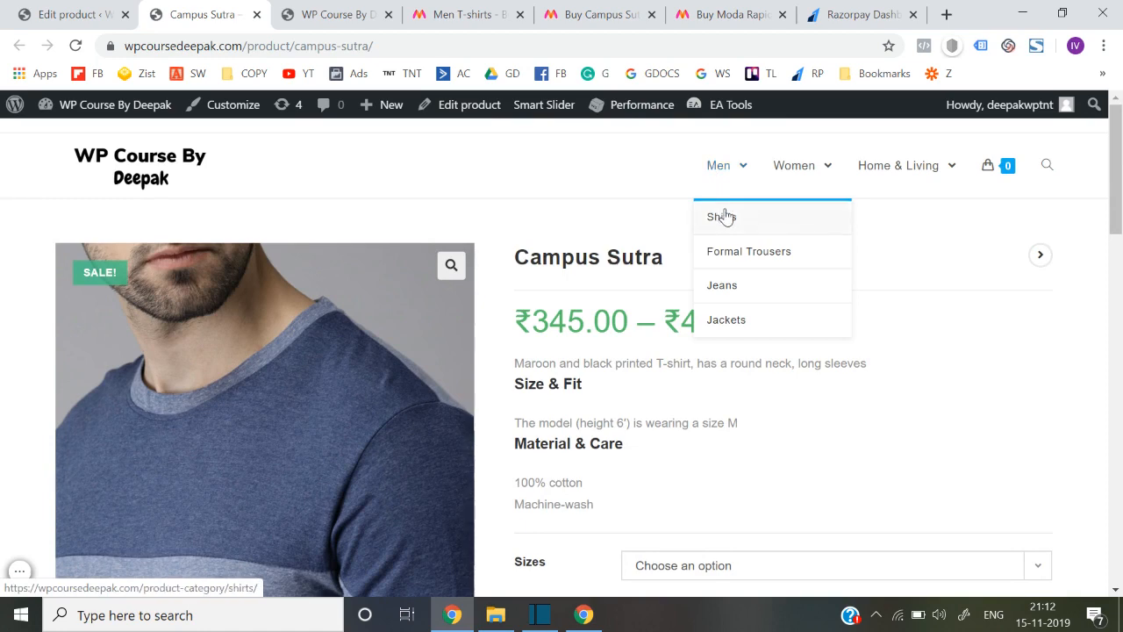
pyautogui.click(721, 217)
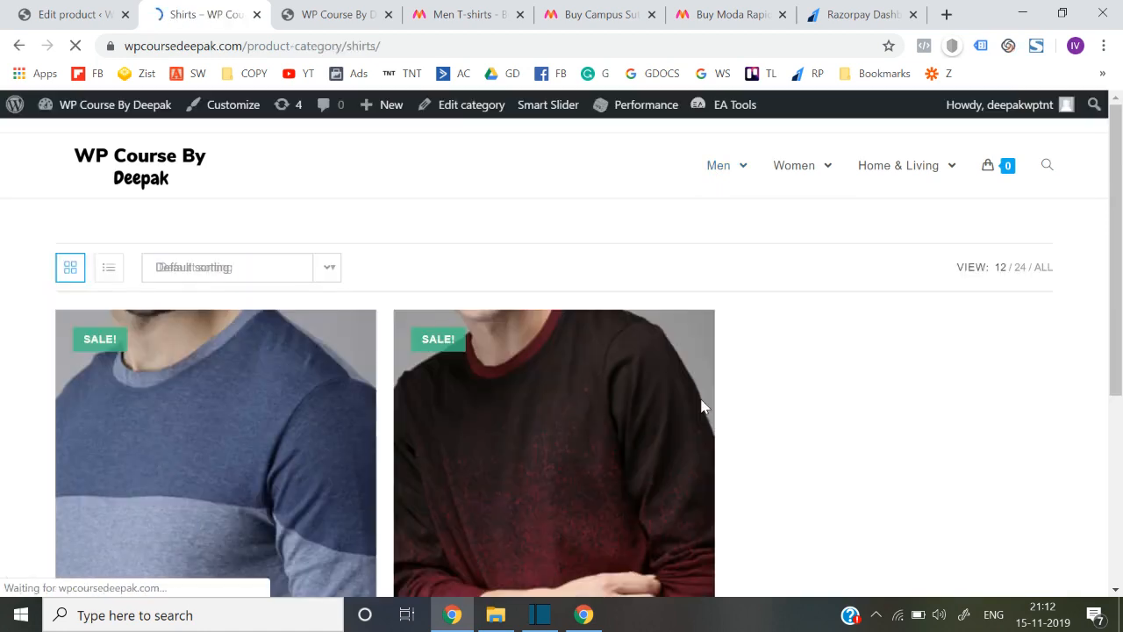
pyautogui.scroll(-4, 381, 348)
pyautogui.scroll(2, 582, 377)
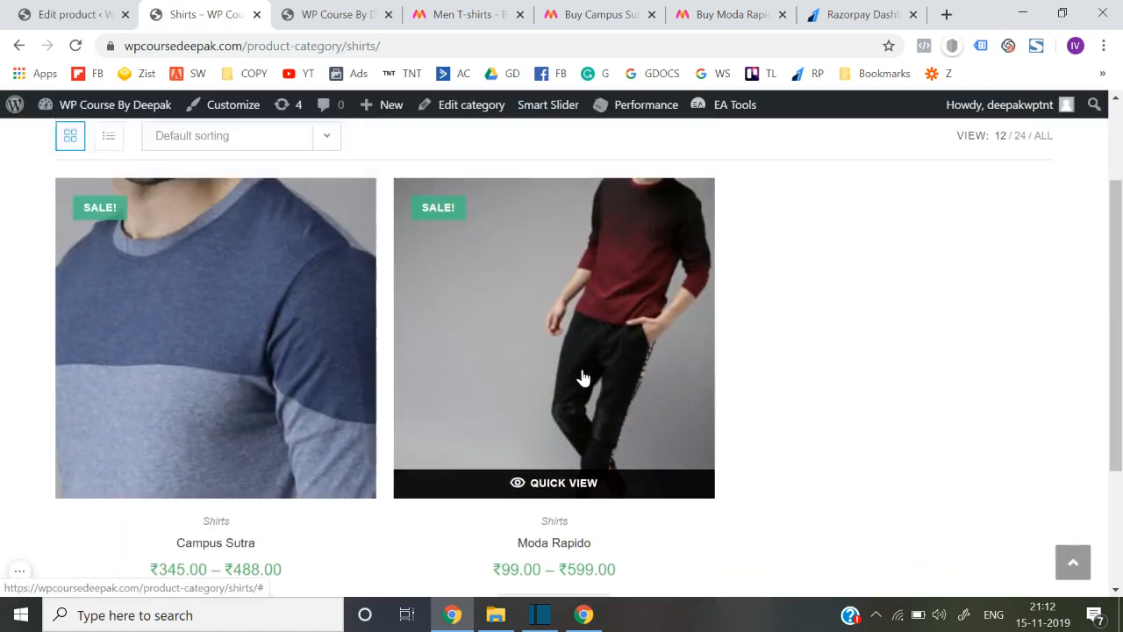
# - Open the Moda Rapido product page to check its description and Sizes option, and return to the site's home page
pyautogui.click(558, 373)
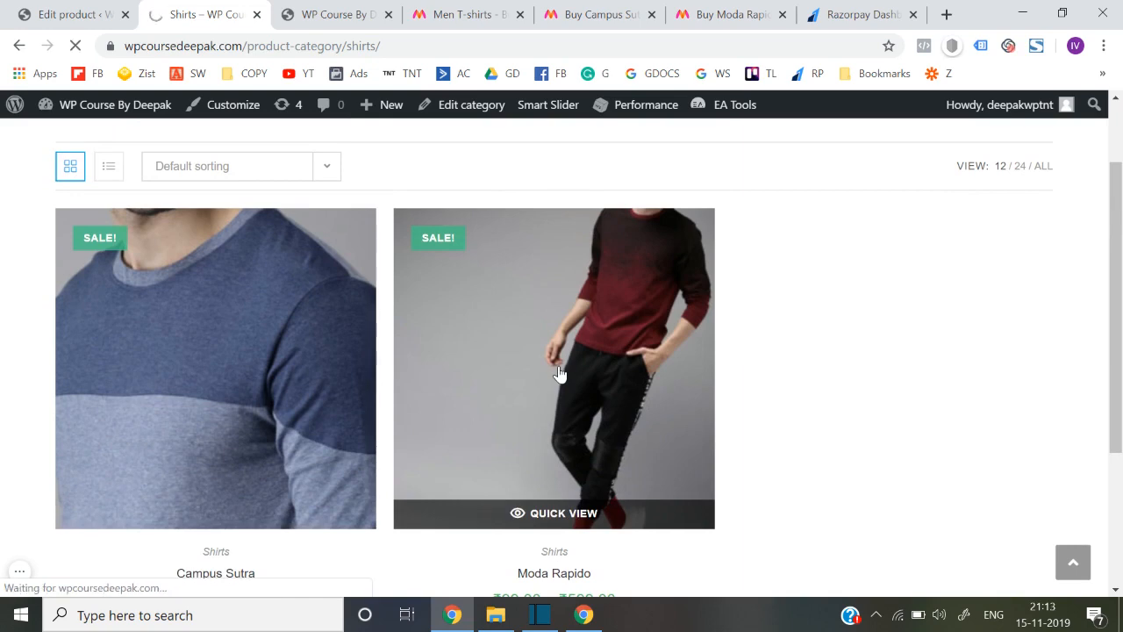
pyautogui.scroll(-5, 560, 374)
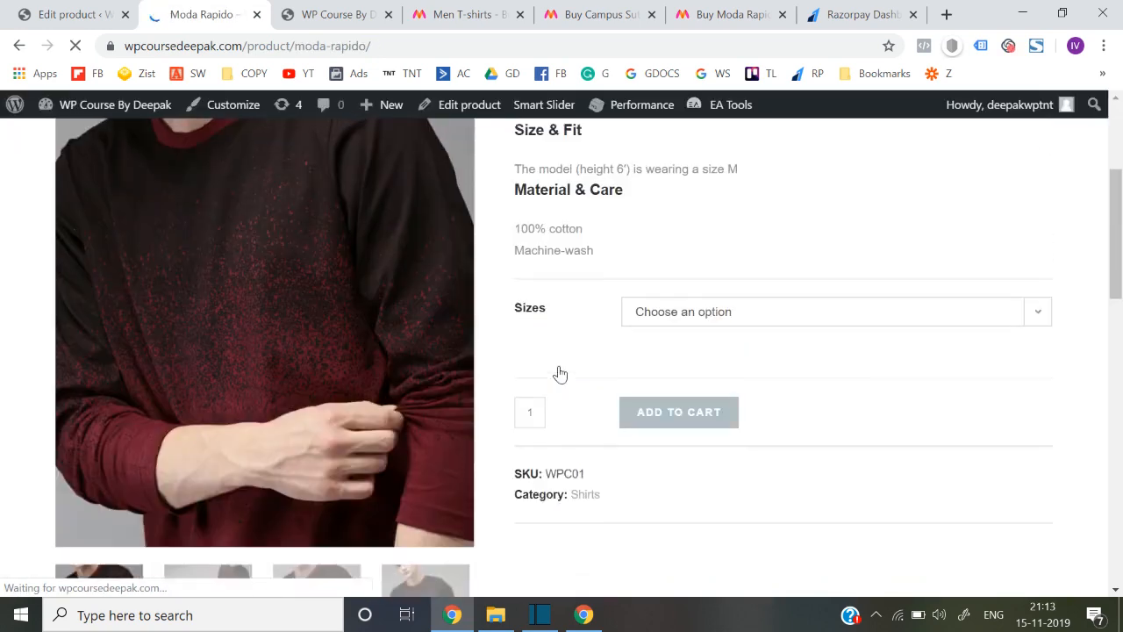
pyautogui.scroll(5, 560, 373)
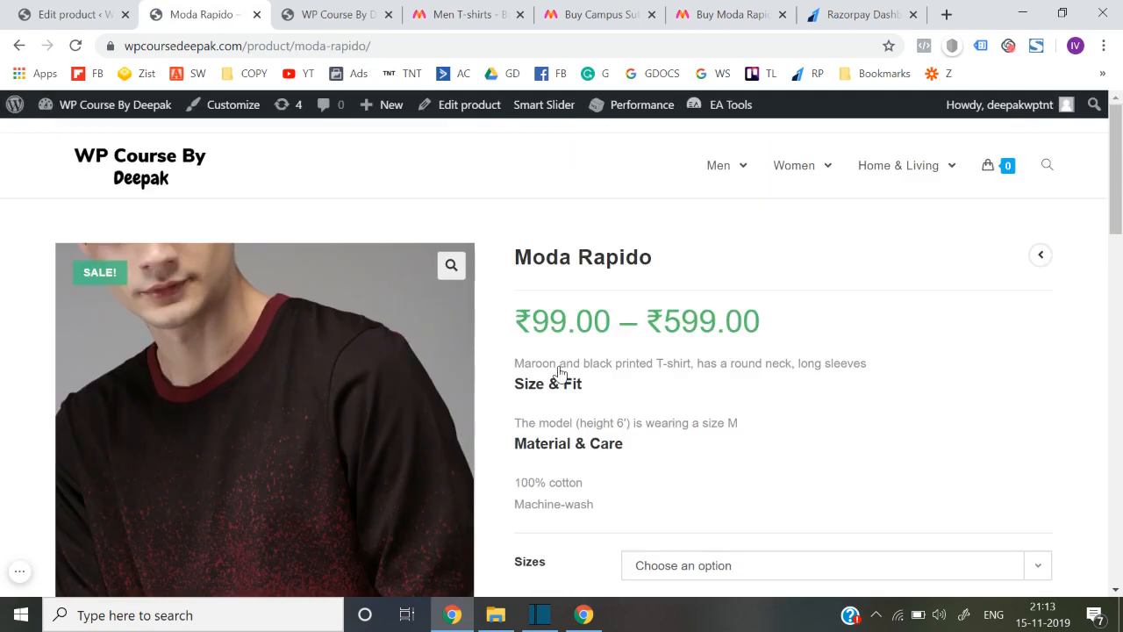
pyautogui.click(158, 177)
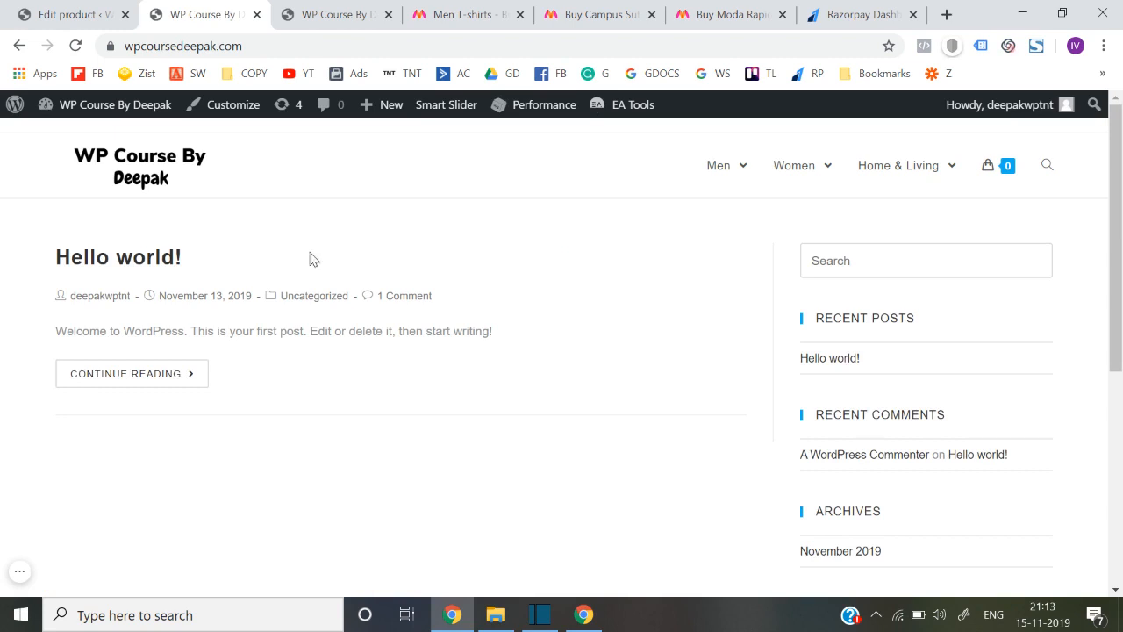
pyautogui.moveTo(742, 172)
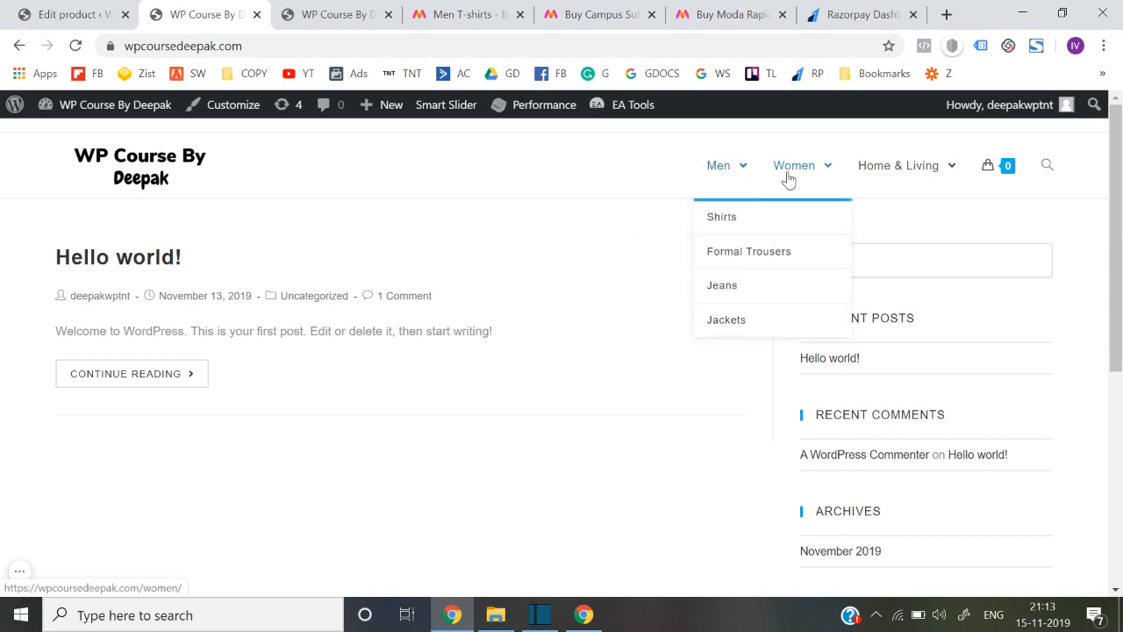